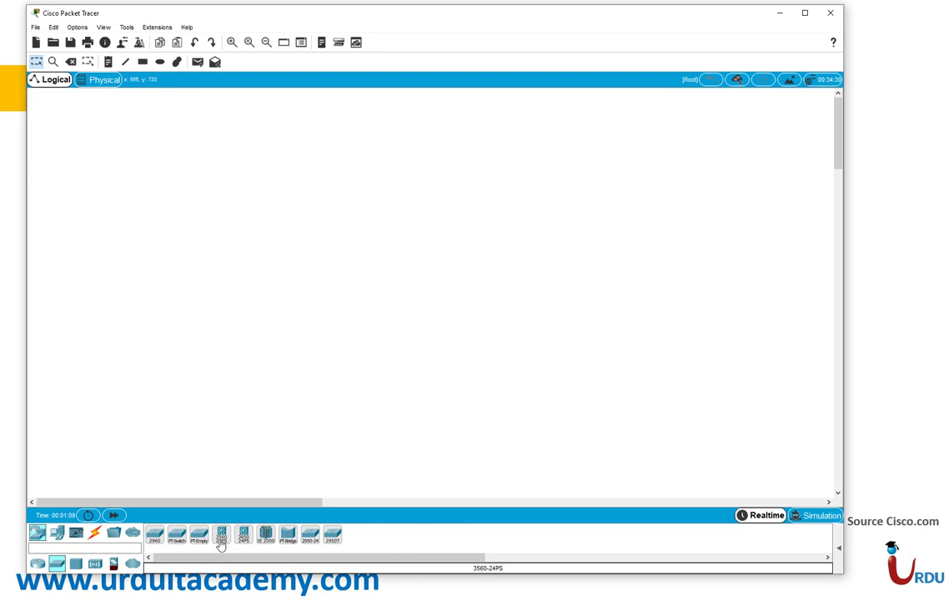
# Place a 3560-24PS multilayer switch, a PC-PT and a WLC-2504 on the canvas
pyautogui.moveTo(222, 543); pyautogui.dragTo(404, 290)
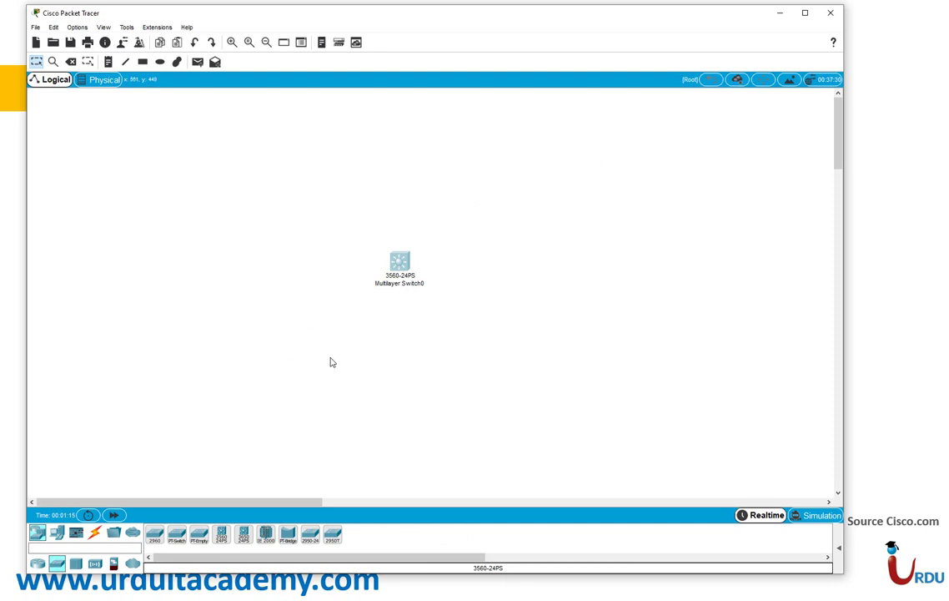
pyautogui.click(56, 532)
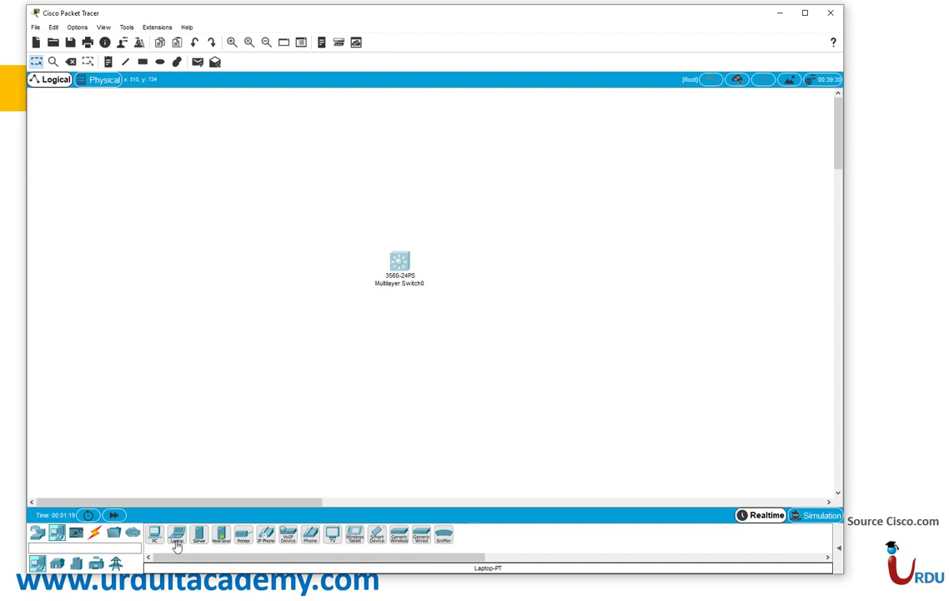
pyautogui.moveTo(154, 534); pyautogui.dragTo(256, 384)
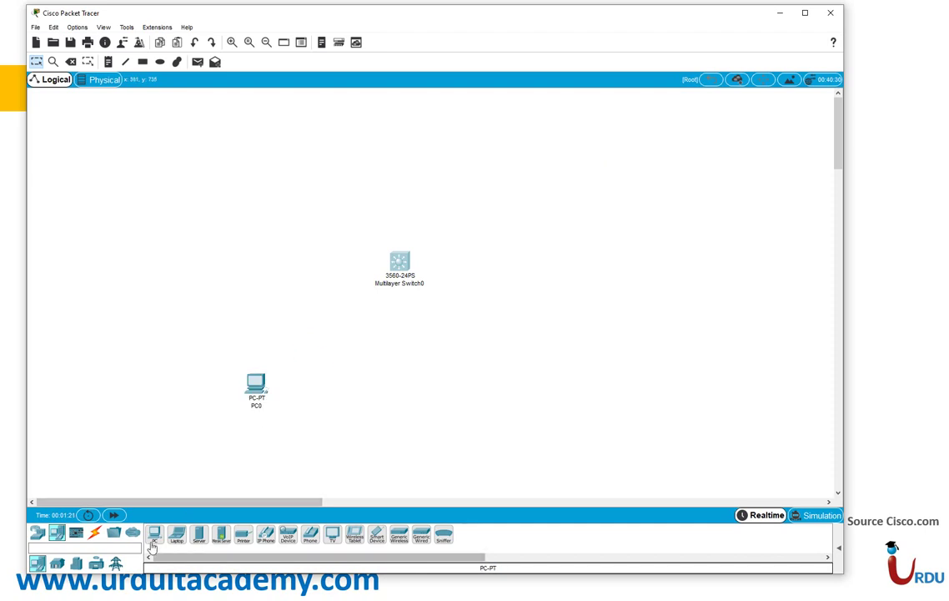
pyautogui.click(38, 533)
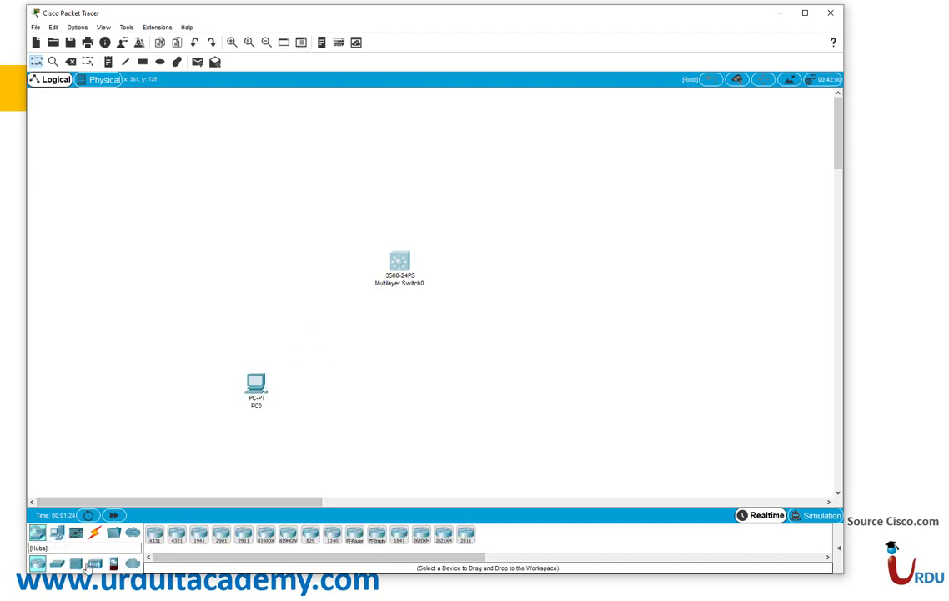
pyautogui.click(95, 563)
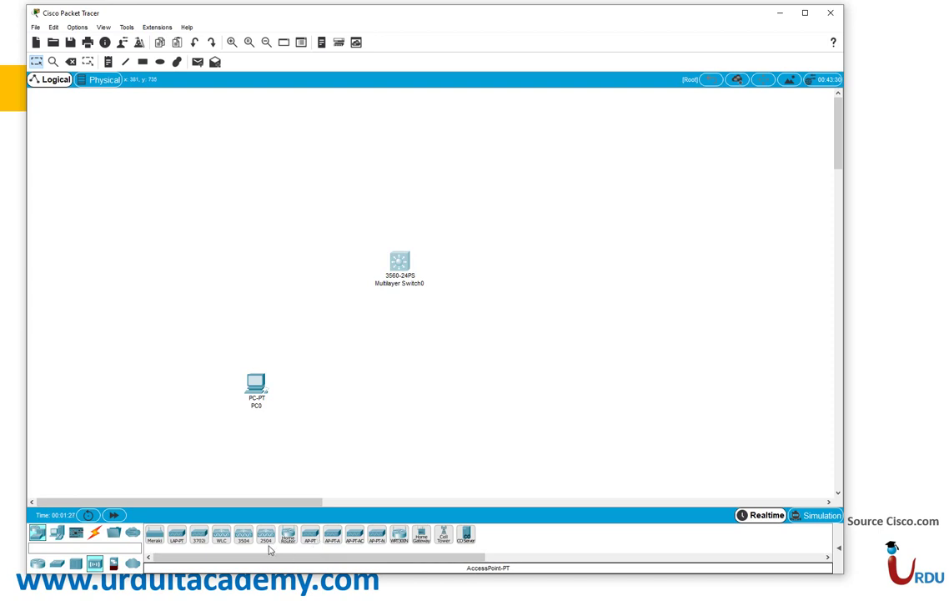
pyautogui.moveTo(265, 536); pyautogui.dragTo(563, 255)
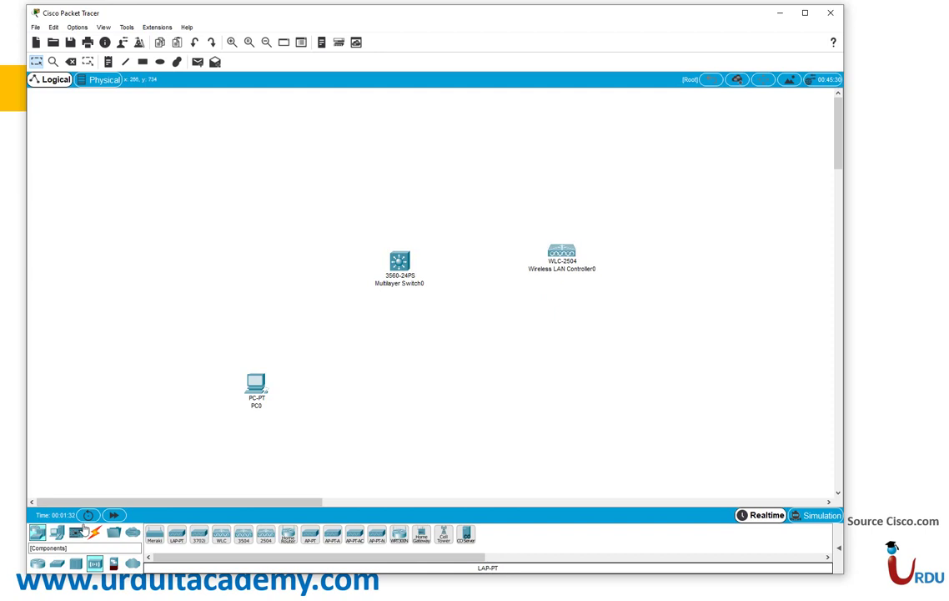
# Cable the WLC to switch Fa0/1 and PC0 to Fa0/2 with copper straight-through, then open the WLC
pyautogui.click(94, 532)
pyautogui.click(195, 534)
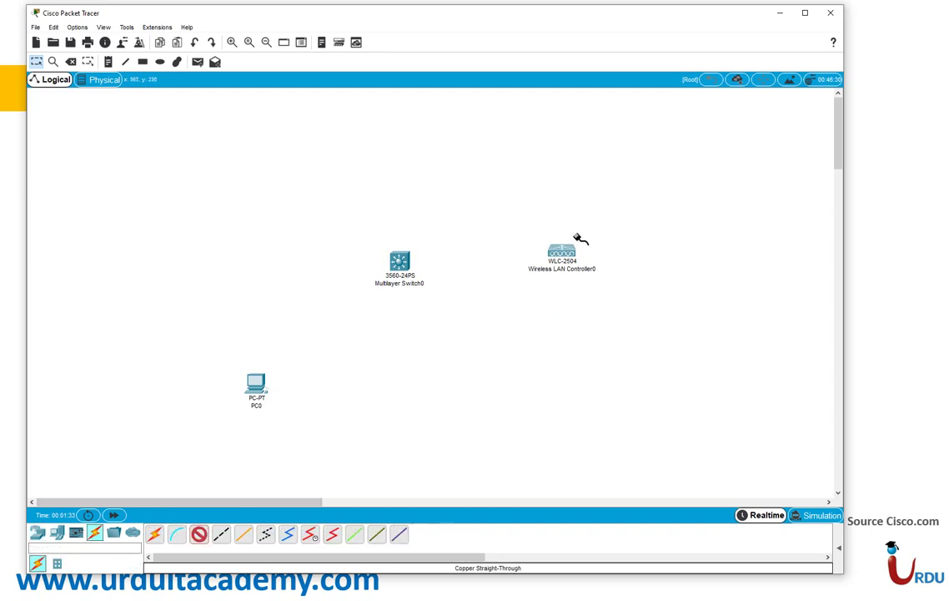
pyautogui.click(559, 251)
pyautogui.click(578, 252)
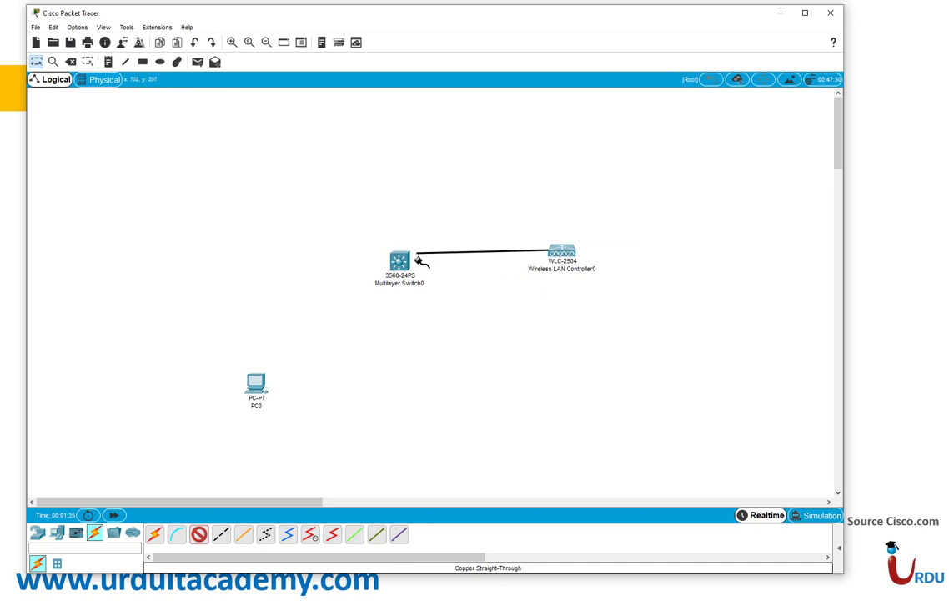
pyautogui.click(400, 258)
pyautogui.click(422, 276)
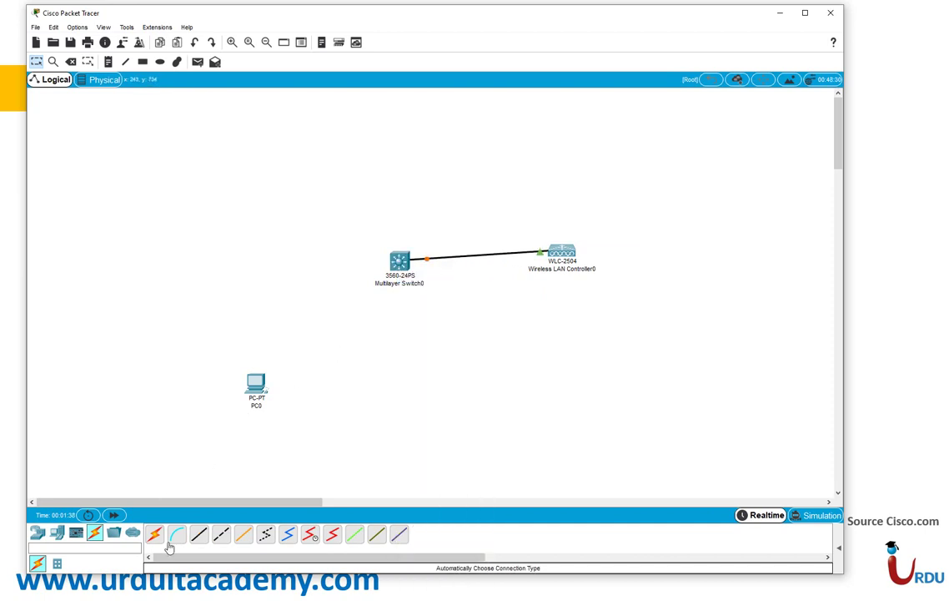
pyautogui.click(198, 534)
pyautogui.click(255, 382)
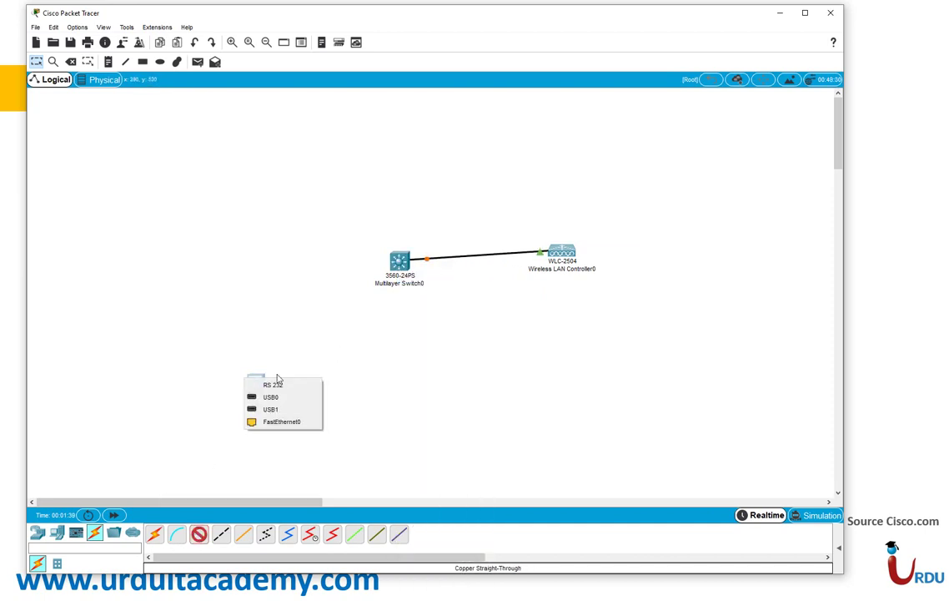
pyautogui.click(280, 421)
pyautogui.click(398, 262)
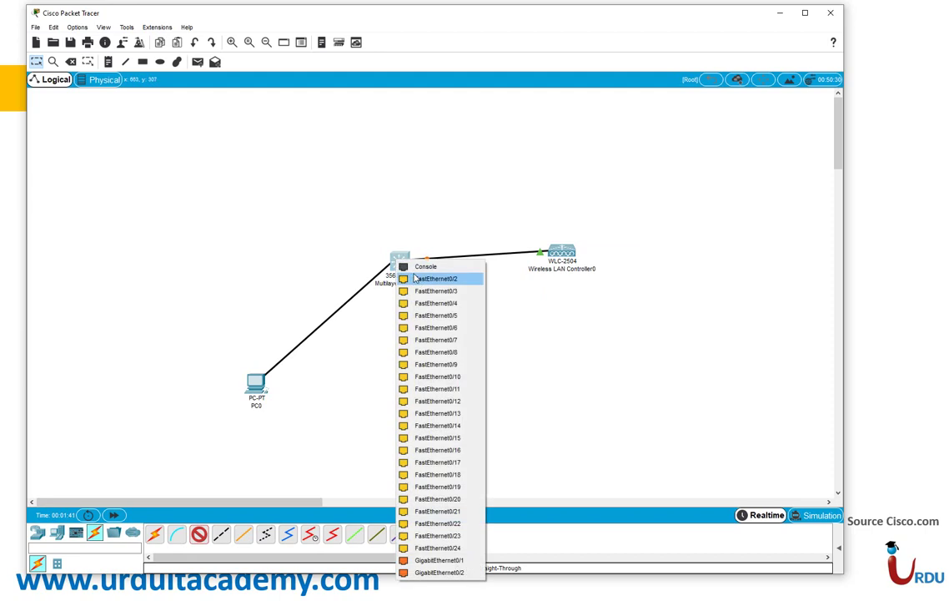
pyautogui.click(433, 278)
pyautogui.click(566, 250)
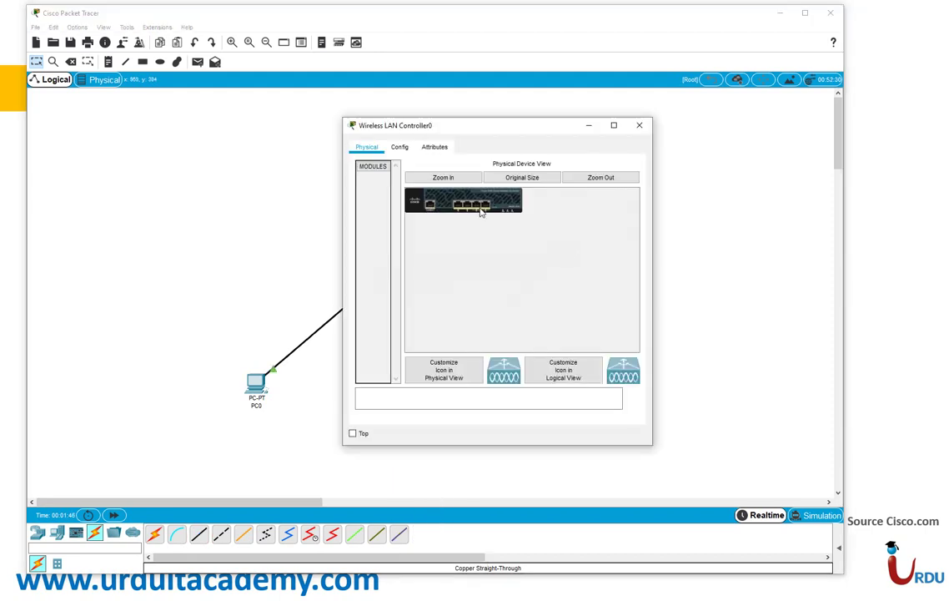
# Set the WLC management interface mask to 255.255.255.0 and gateway to 192.168.1.100, then close it
pyautogui.click(406, 149)
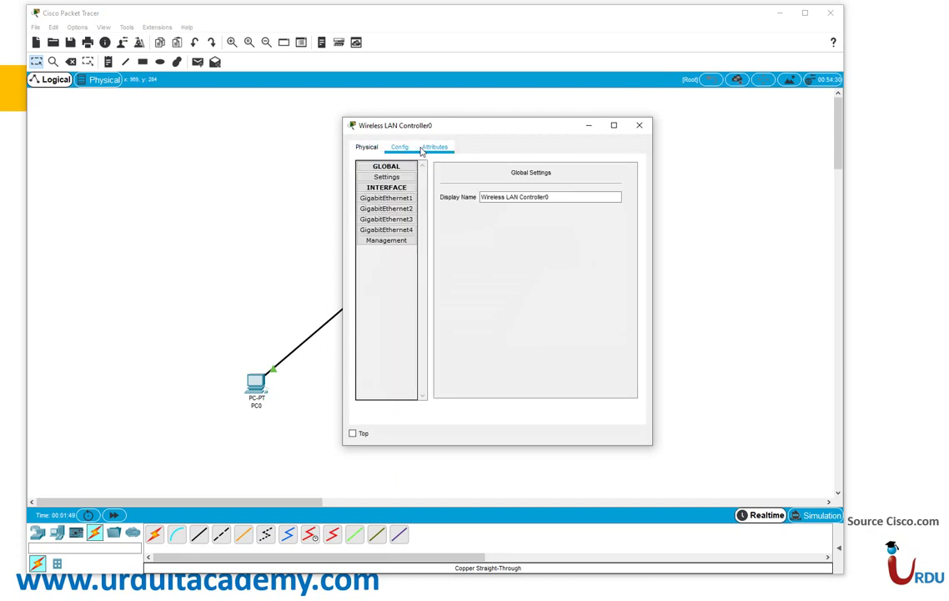
pyautogui.click(387, 241)
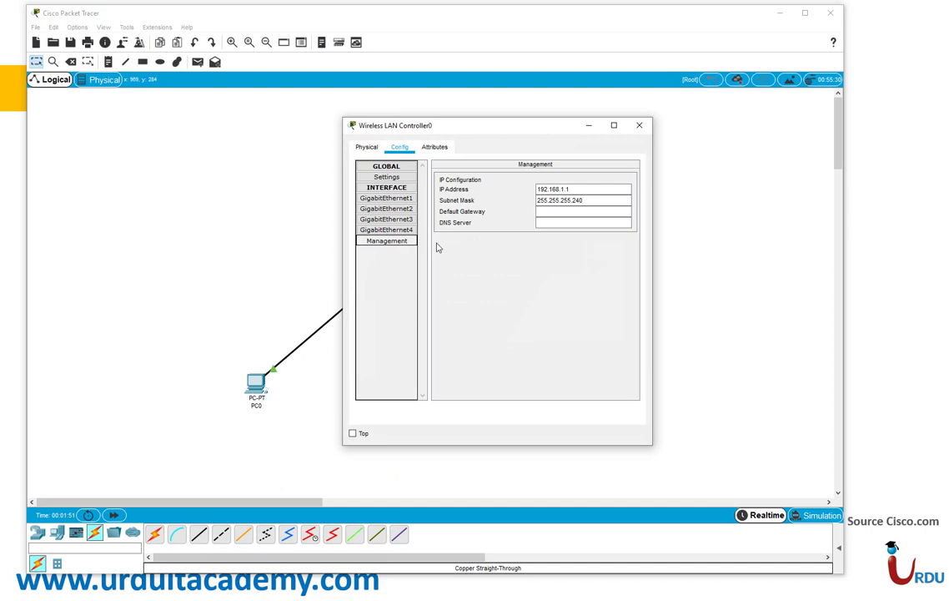
pyautogui.press('Return')
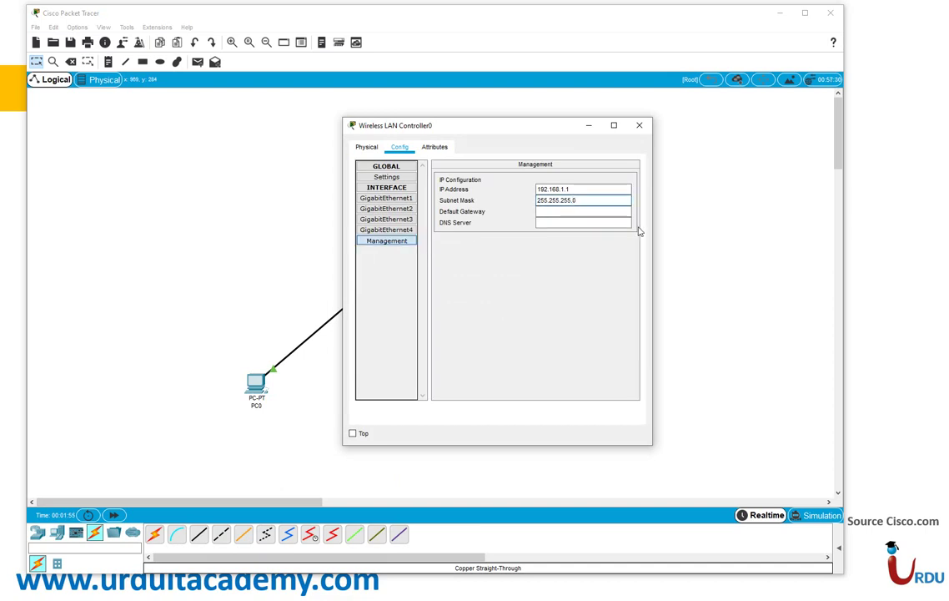
pyautogui.click(584, 211)
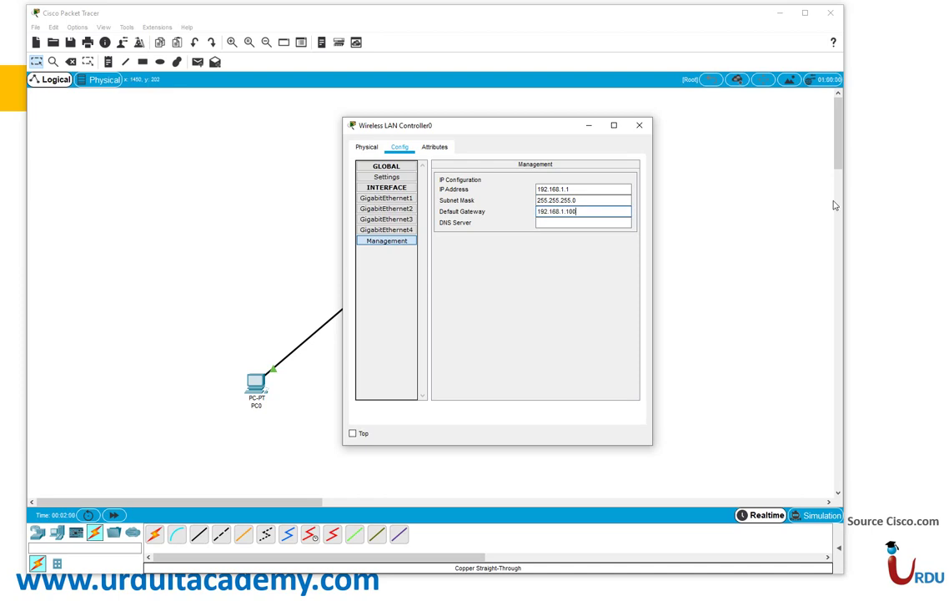
pyautogui.click(639, 125)
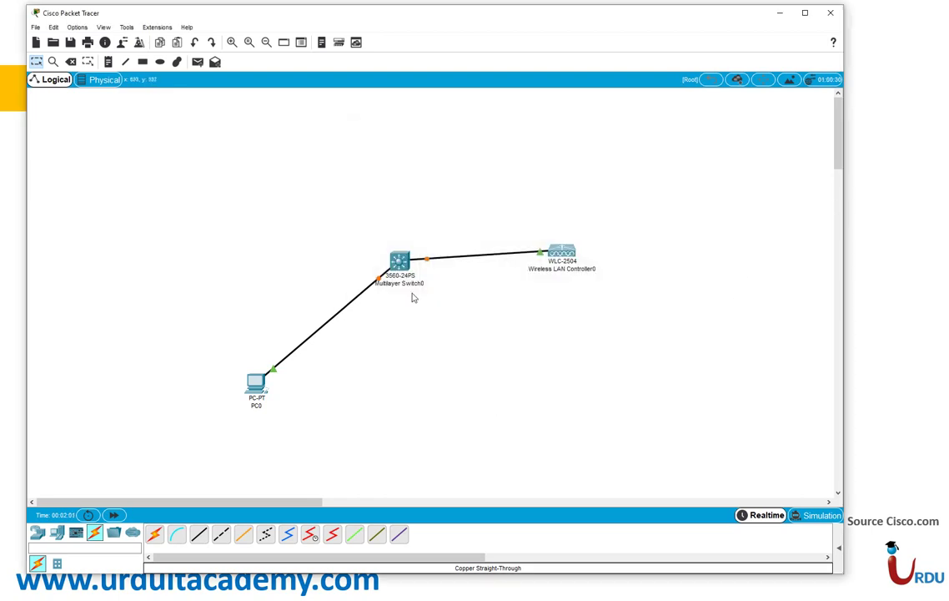
# Open Multilayer Switch0's CLI, decline the initial configuration dialog and enter global configuration mode
pyautogui.click(400, 263)
pyautogui.click(424, 148)
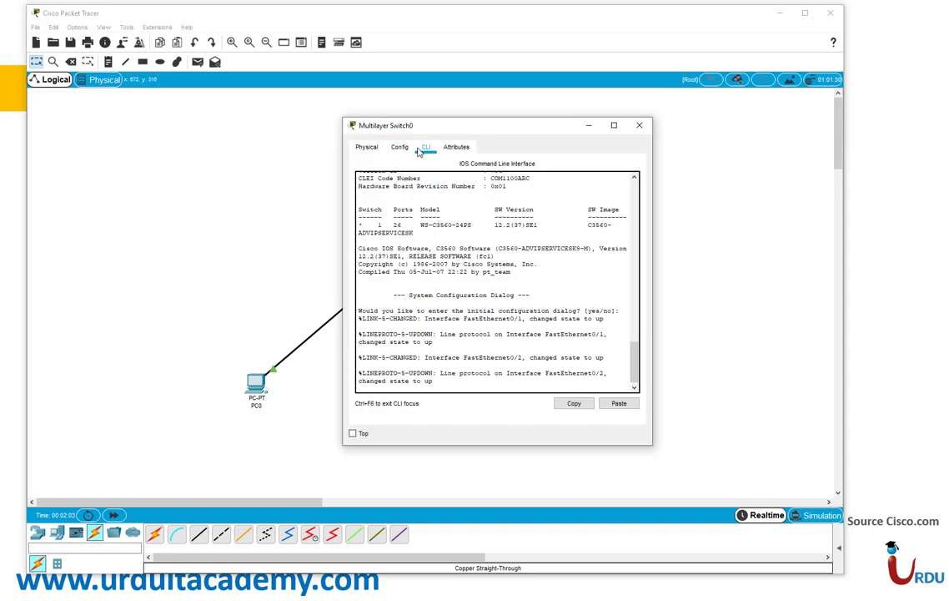
pyautogui.moveTo(652, 417); pyautogui.dragTo(746, 468)
pyautogui.press('Return')
pyautogui.press('Return')
pyautogui.press('Return')
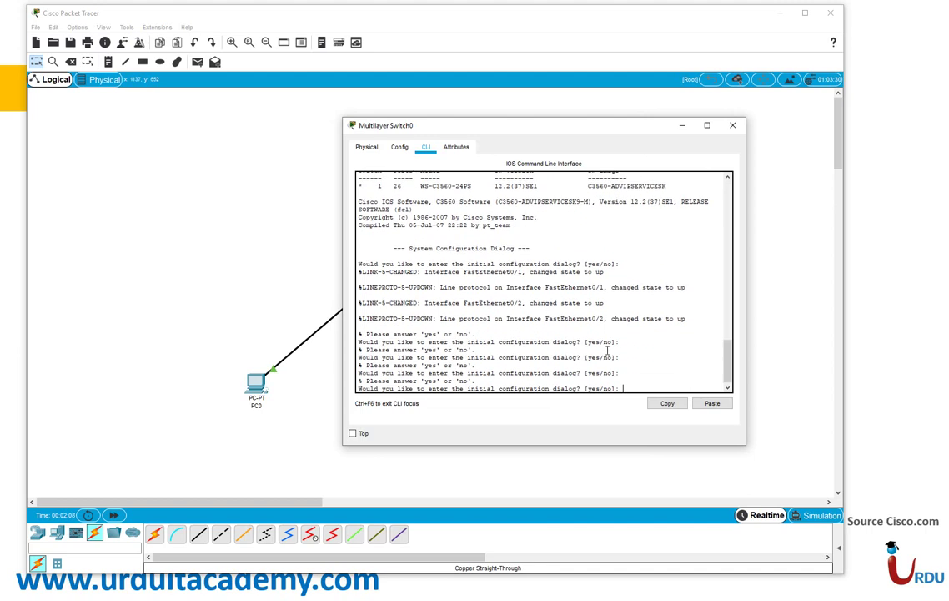
pyautogui.write('no')
pyautogui.press('Return')
pyautogui.press('Return')
pyautogui.press('Return')
pyautogui.press('Return')
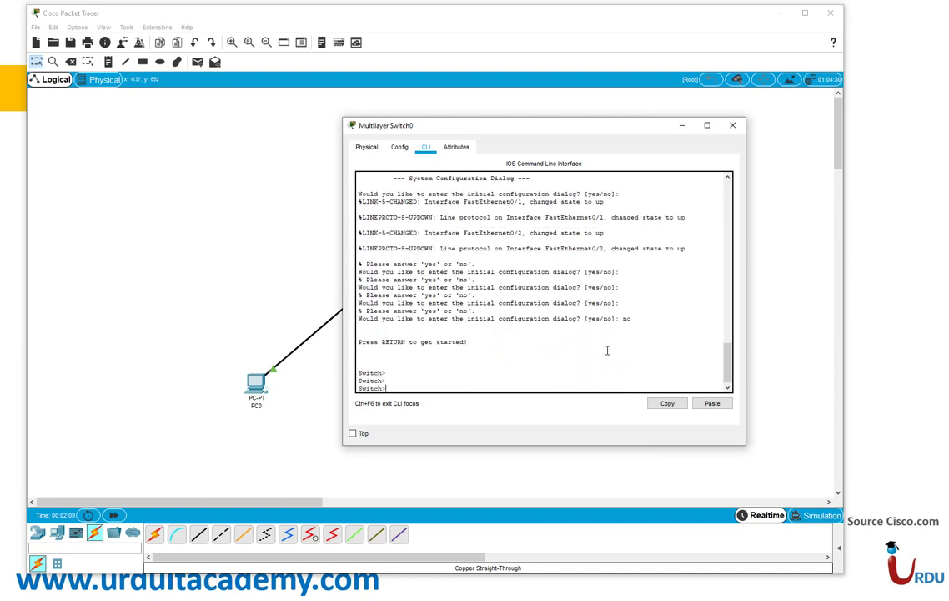
pyautogui.write('en')
pyautogui.press('Return')
pyautogui.write('confi')
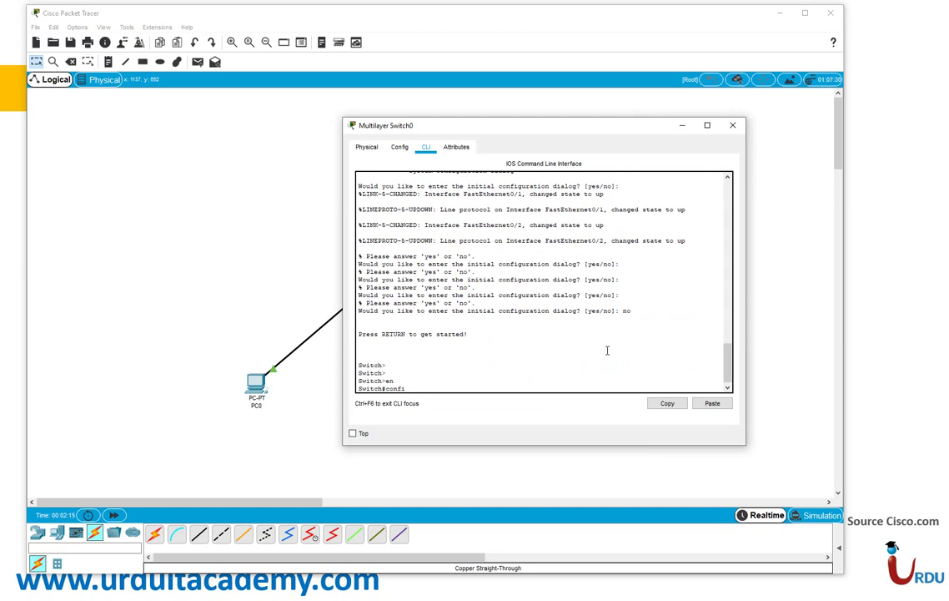
pyautogui.write('g t')
pyautogui.press('Return')
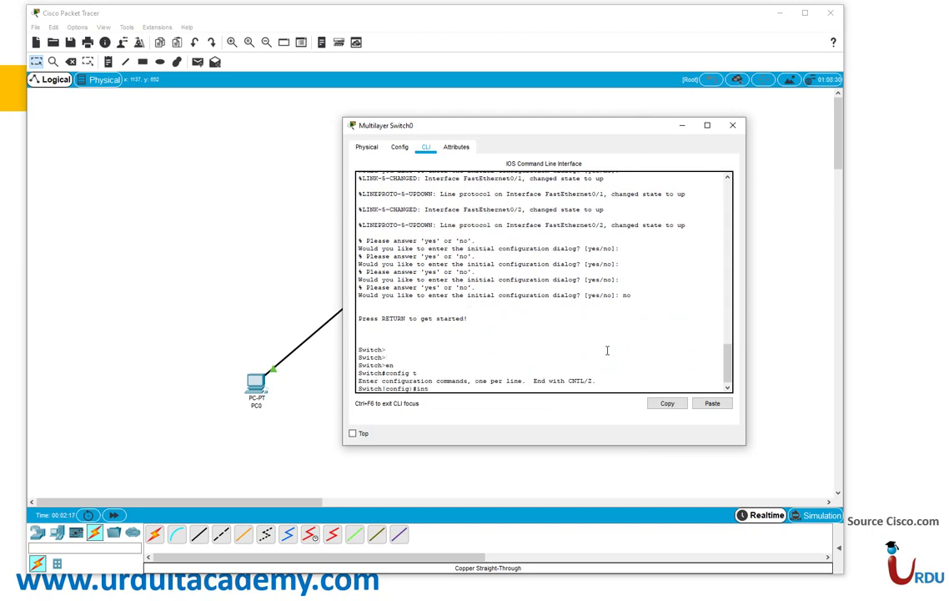
# Give interface VLAN 1 address 192.168.1.100 255.255.255.0 and bring it up with no shut
pyautogui.write('int vlan 1')
pyautogui.press('Return')
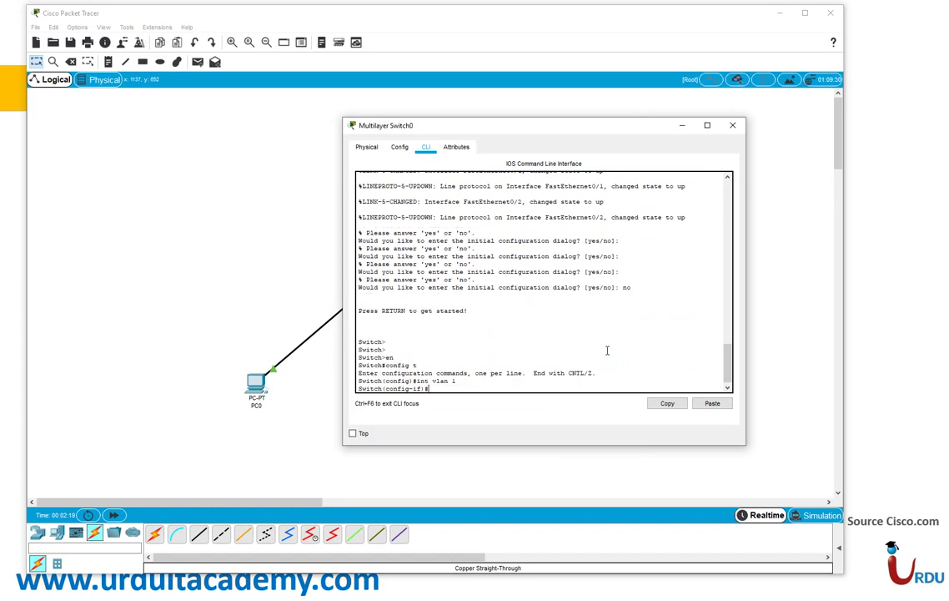
pyautogui.write('ip add')
pyautogui.press('Tab')
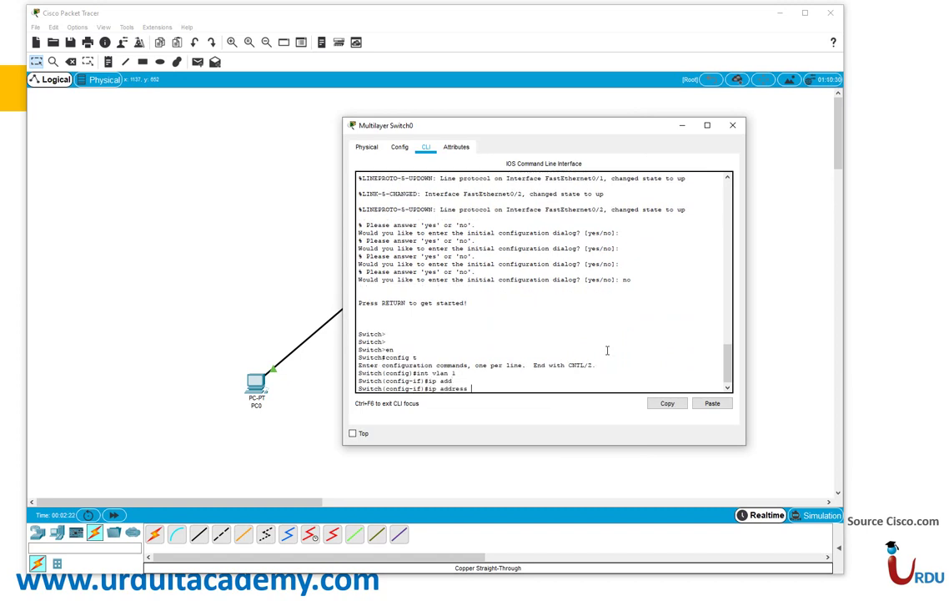
pyautogui.write('192.168.1.100 255.255.255.0')
pyautogui.press('Return')
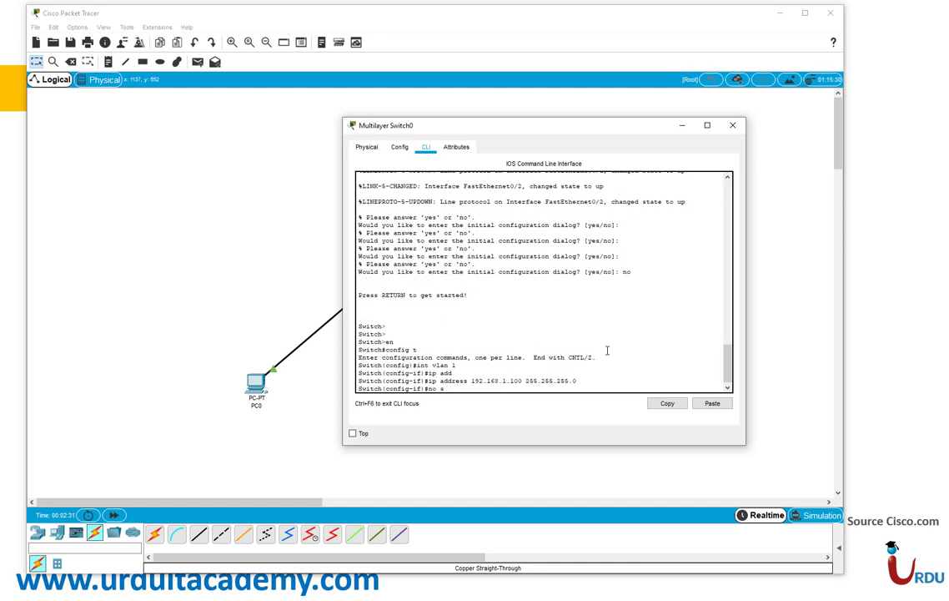
pyautogui.write('no shut')
pyautogui.press('Return')
pyautogui.press('Return')
pyautogui.press('Return')
pyautogui.press('Return')
pyautogui.press('Return')
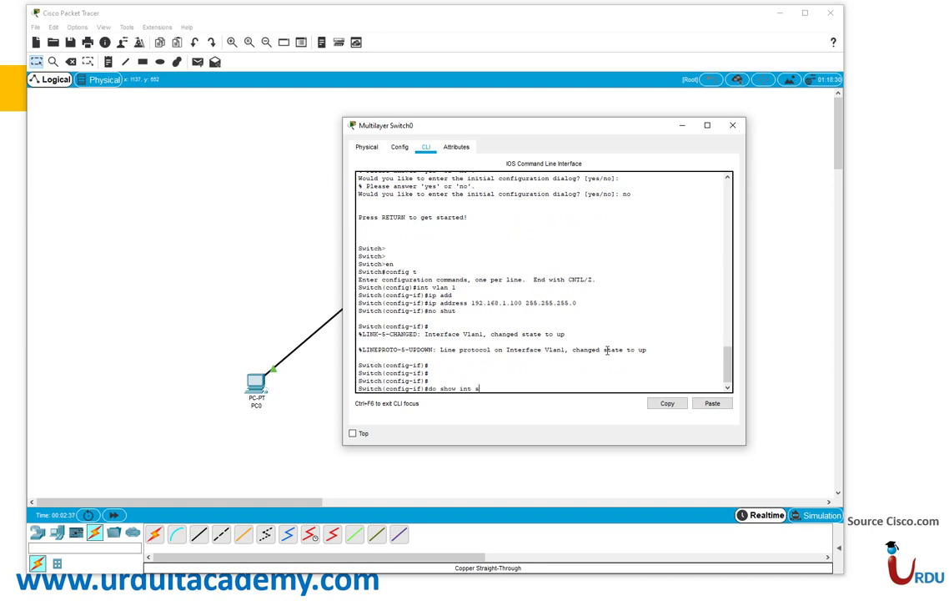
# Review 'do show int status' to confirm both device ports are connected, then close the switch window
pyautogui.press('Return')
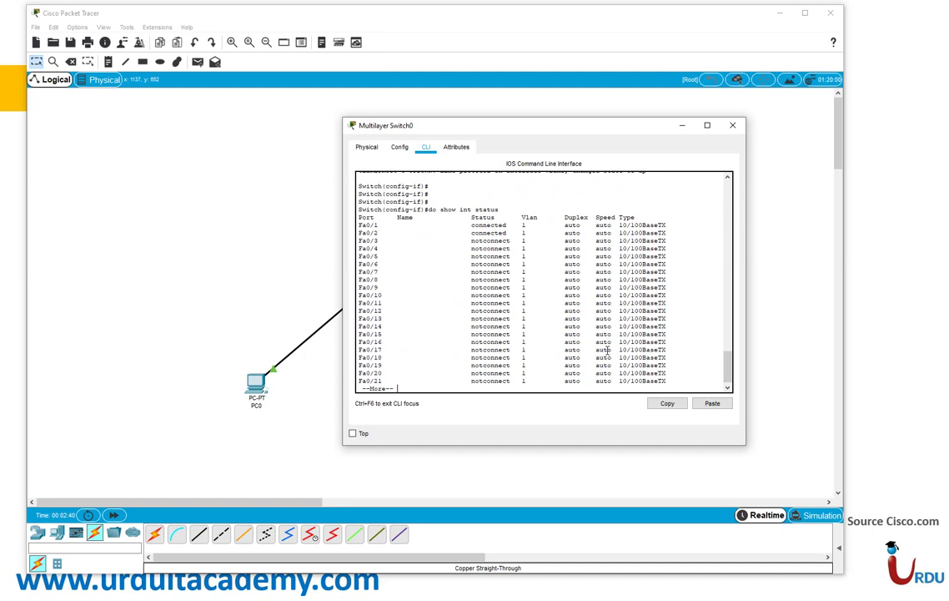
pyautogui.press('space')
pyautogui.scroll(3, 505, 330)
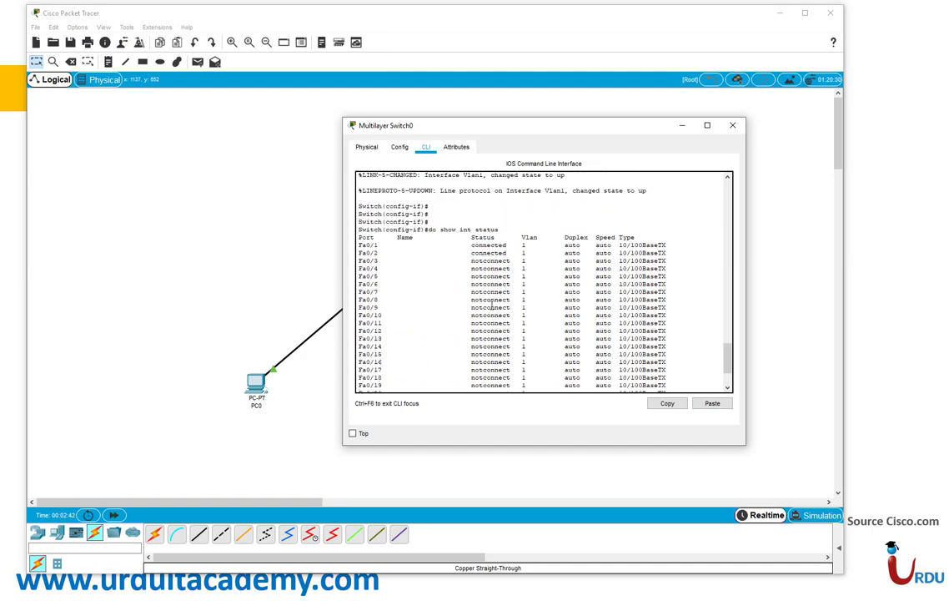
pyautogui.scroll(-2, 492, 307)
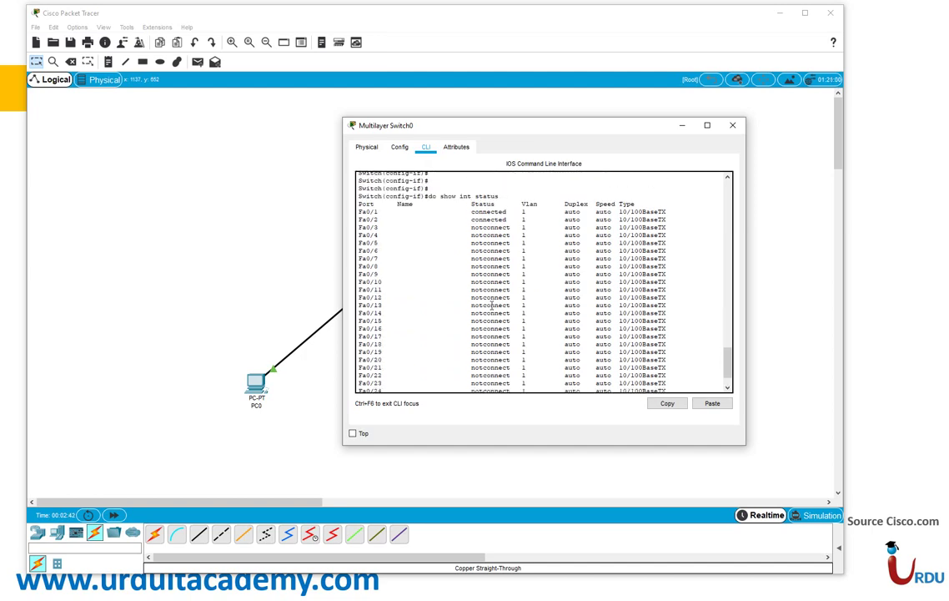
pyautogui.click(682, 125)
# Nudge the WLC right and relabel the switch as 192.168.1.100
pyautogui.moveTo(564, 252); pyautogui.dragTo(594, 260)
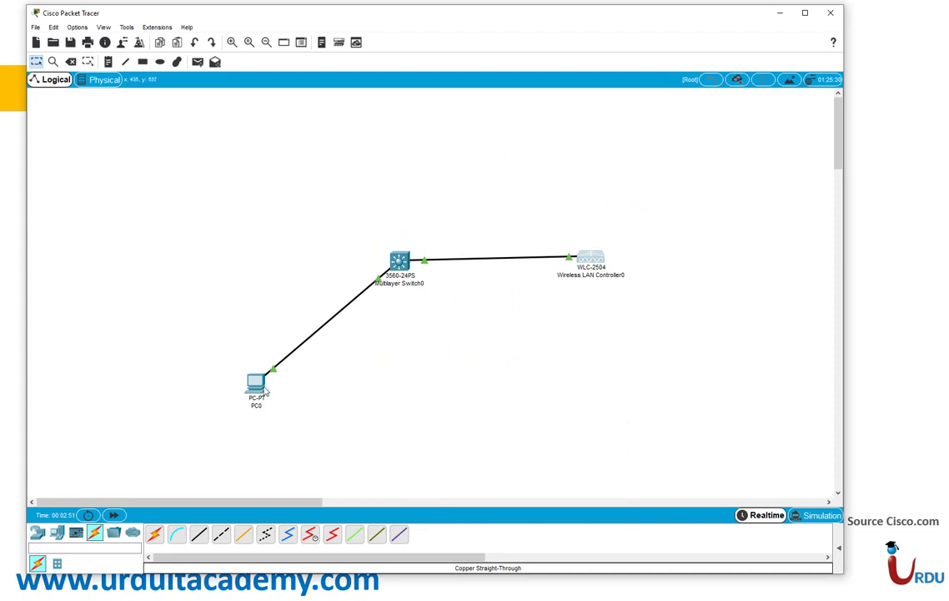
pyautogui.moveTo(292, 372)
pyautogui.click(407, 283)
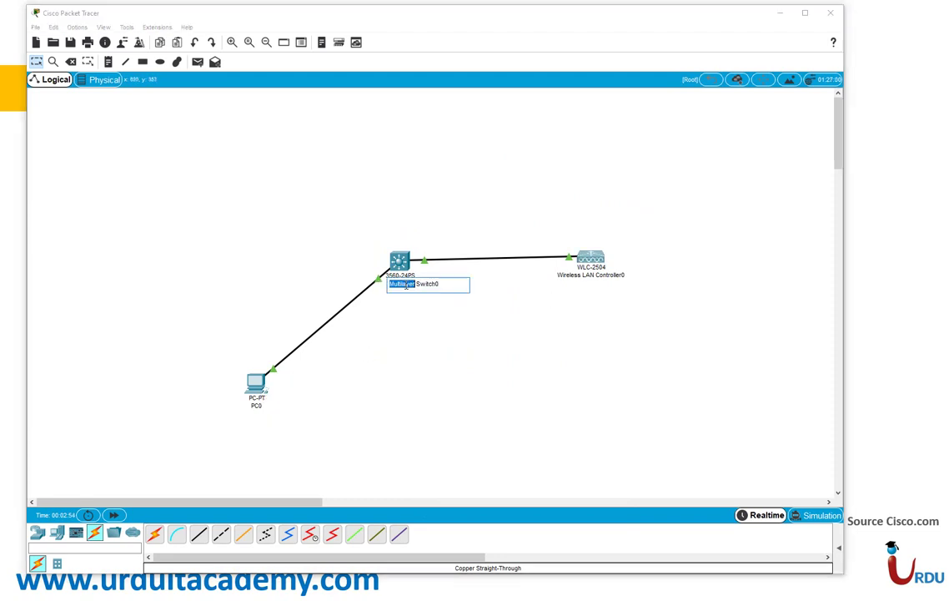
pyautogui.write('192.168.1.100')
pyautogui.press('Return')
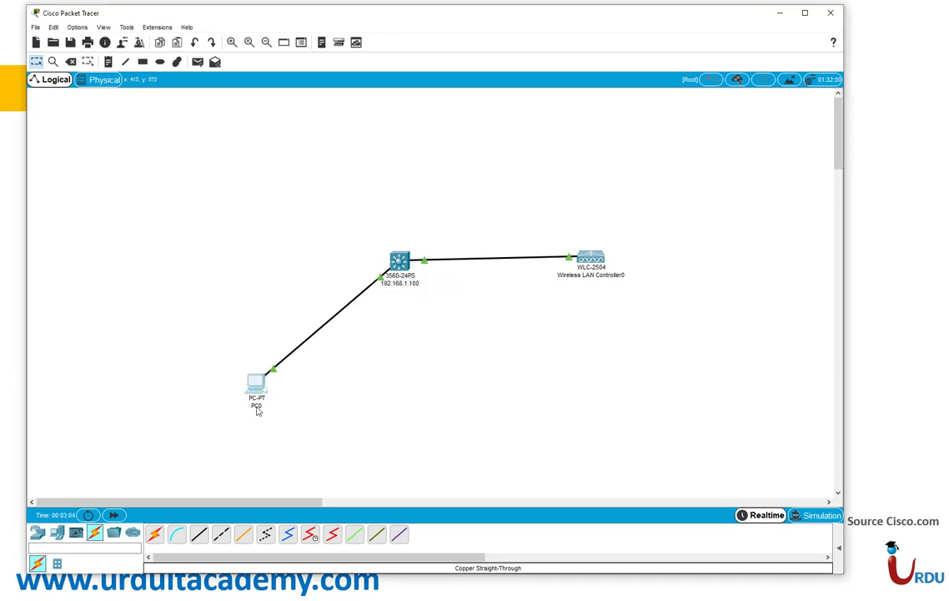
# Relabel PC0 as 192.168.1.10 and open its device window
pyautogui.click(257, 406)
pyautogui.write('192.168.1.10')
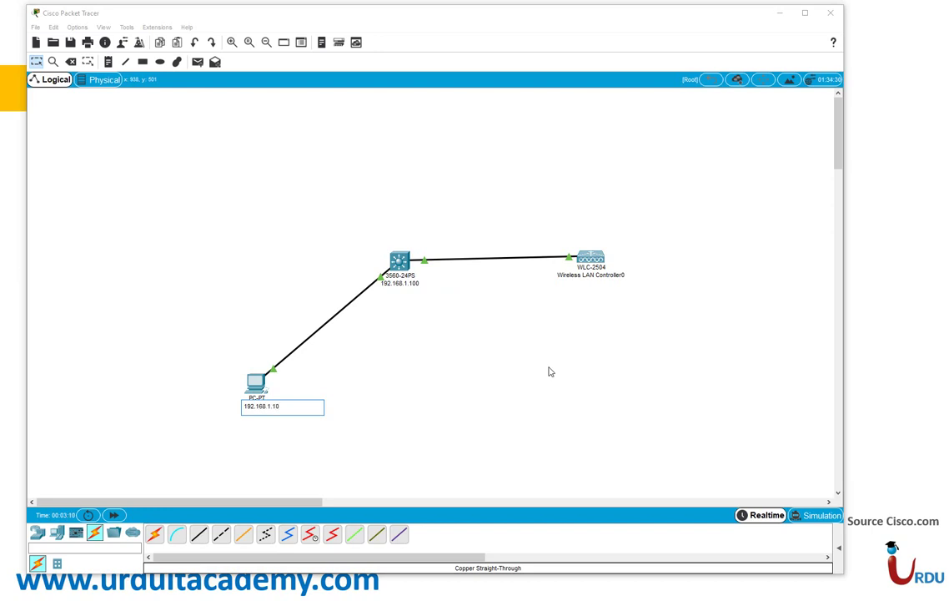
pyautogui.press('Return')
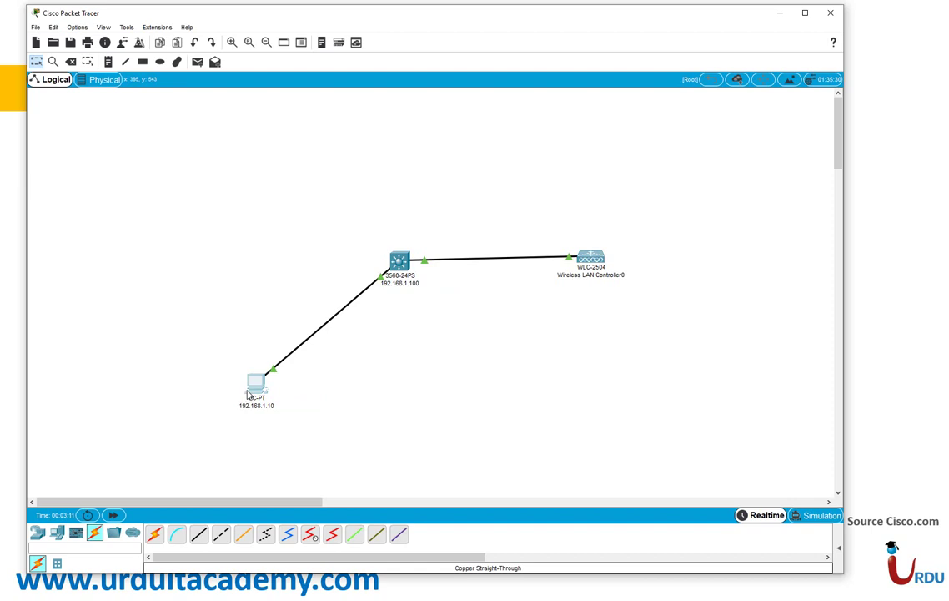
pyautogui.click(269, 385)
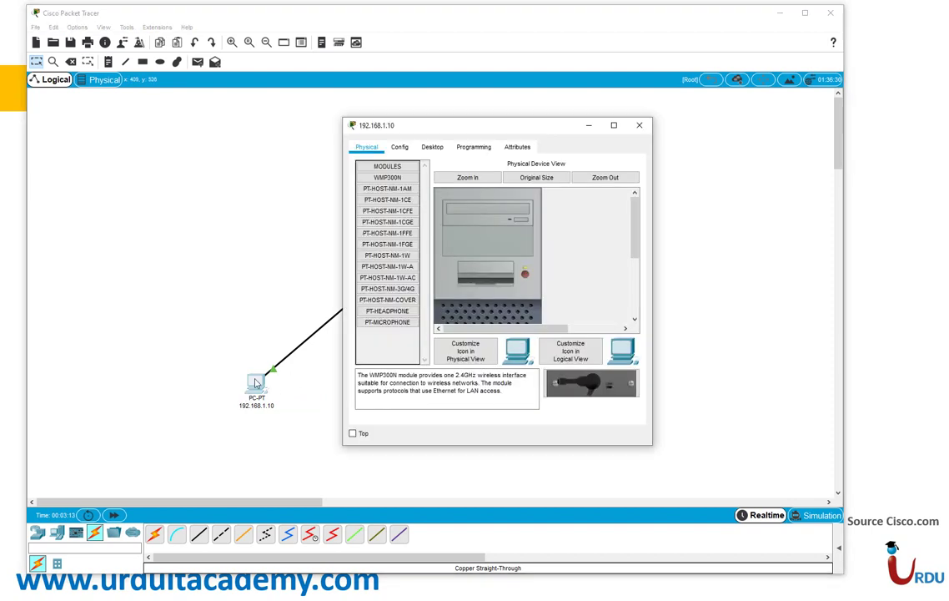
# Give PC0's FastEthernet0 static IP 192.168.1.10 with mask 255.255.255.0 and close the window
pyautogui.click(399, 149)
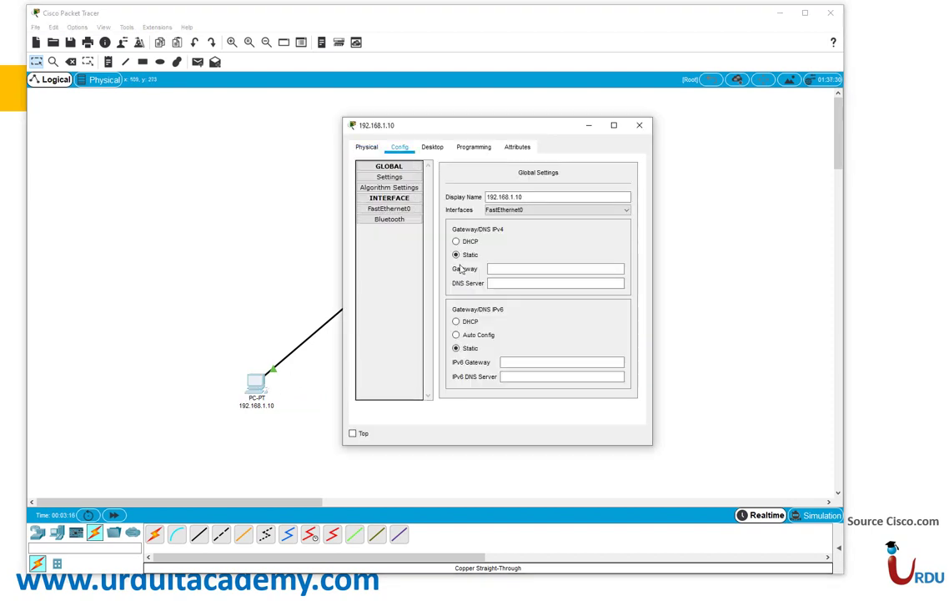
pyautogui.click(494, 268)
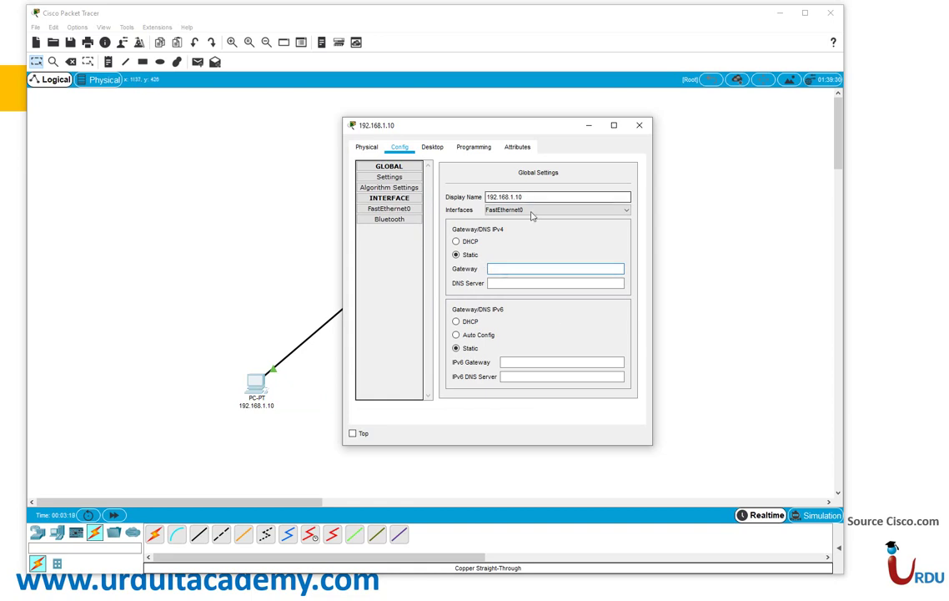
pyautogui.click(389, 207)
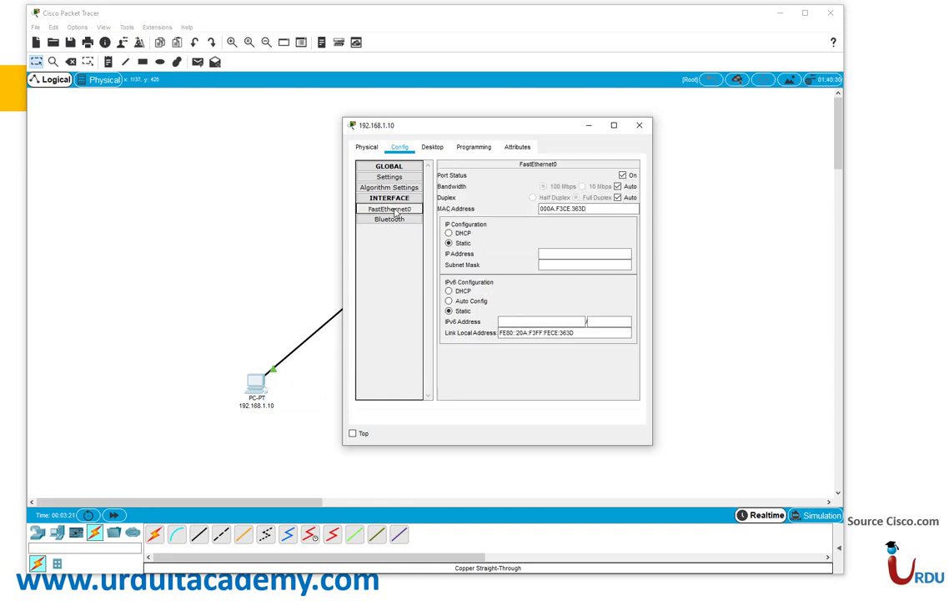
pyautogui.click(552, 253)
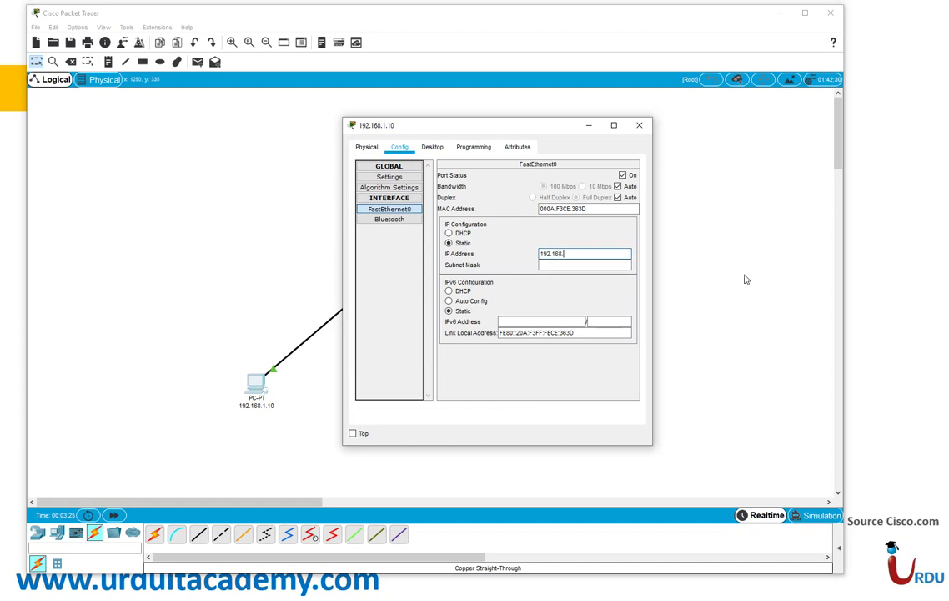
pyautogui.click(605, 263)
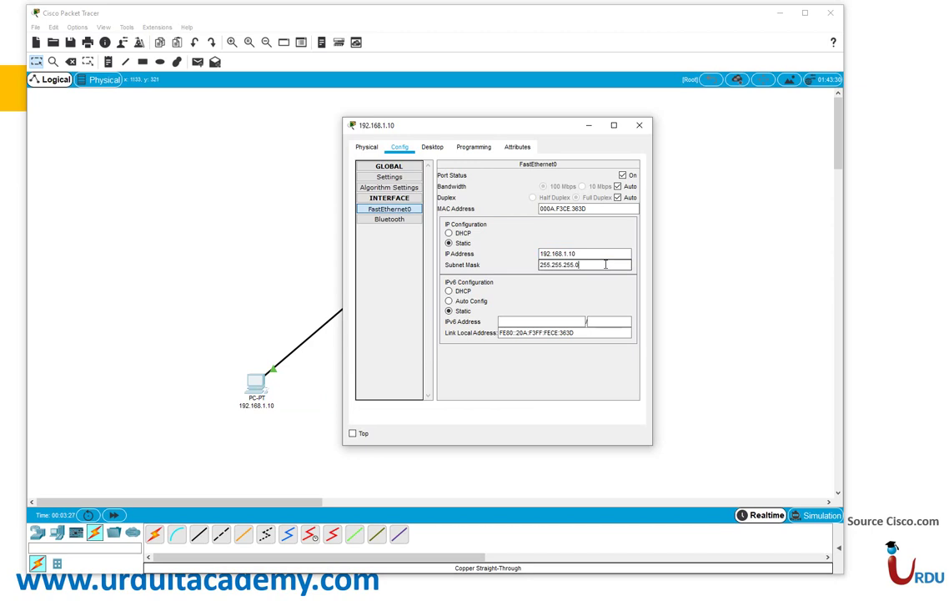
pyautogui.click(639, 124)
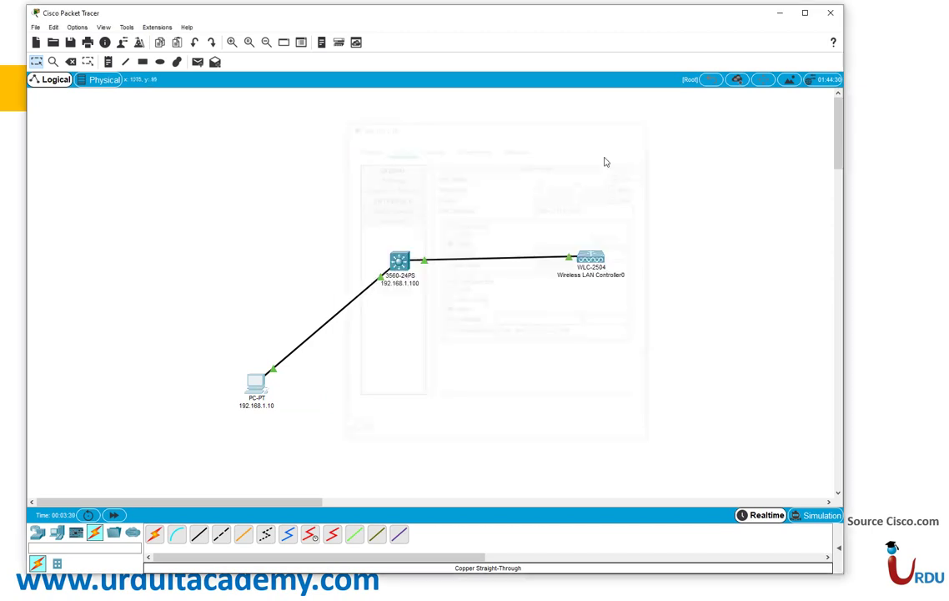
# Reopen the PC and launch the Command Prompt from its Desktop
pyautogui.click(256, 383)
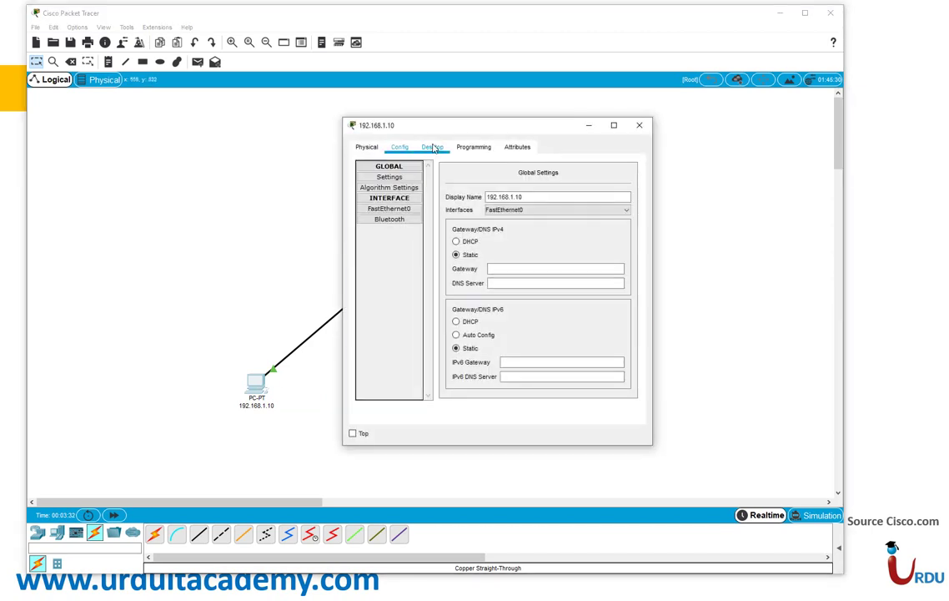
pyautogui.click(433, 146)
pyautogui.click(573, 196)
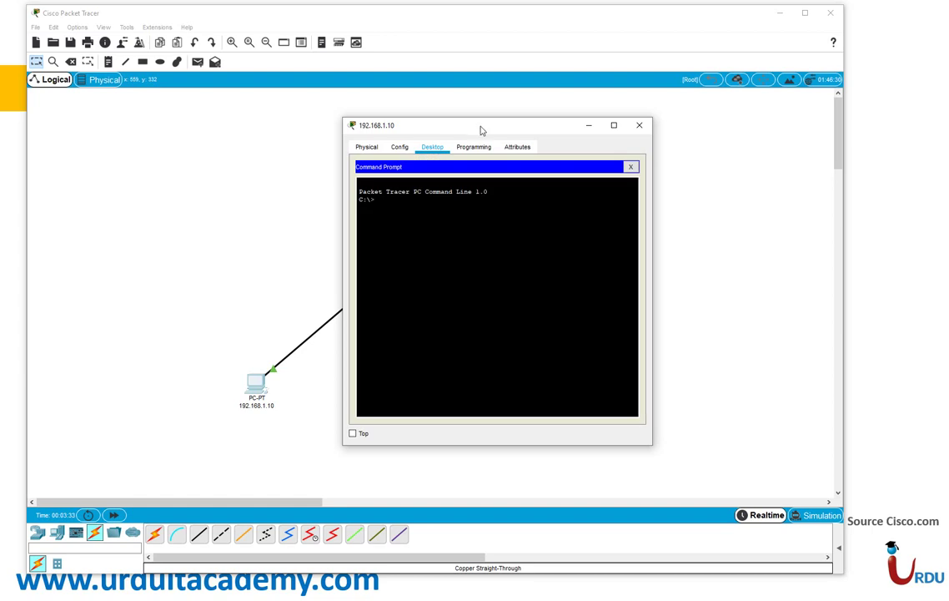
# From PC0, ping the switch at 192.168.1.100 and the WLC at 192.168.1.1
pyautogui.moveTo(479, 129); pyautogui.dragTo(187, 39)
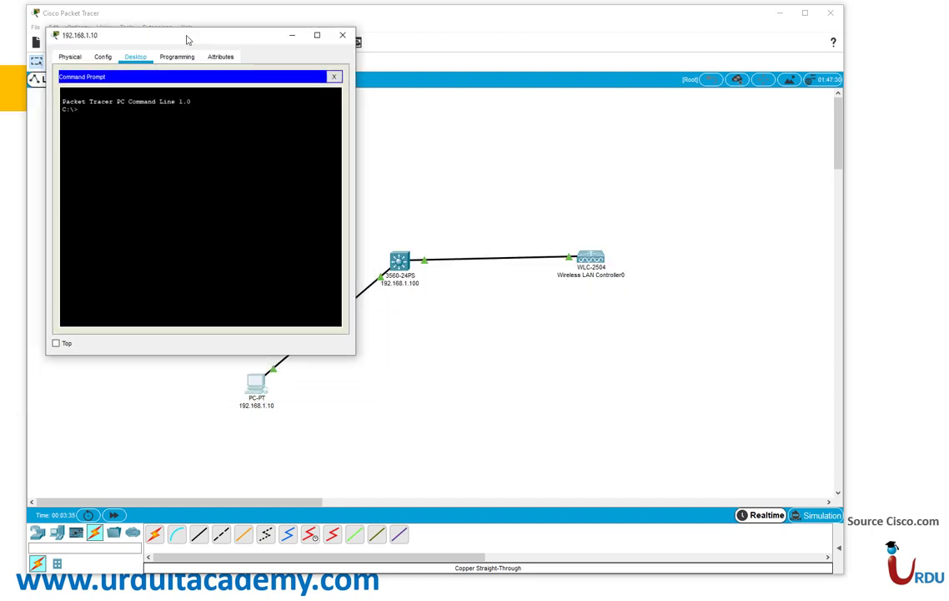
pyautogui.write('ping 192.168.1.100')
pyautogui.press('Return')
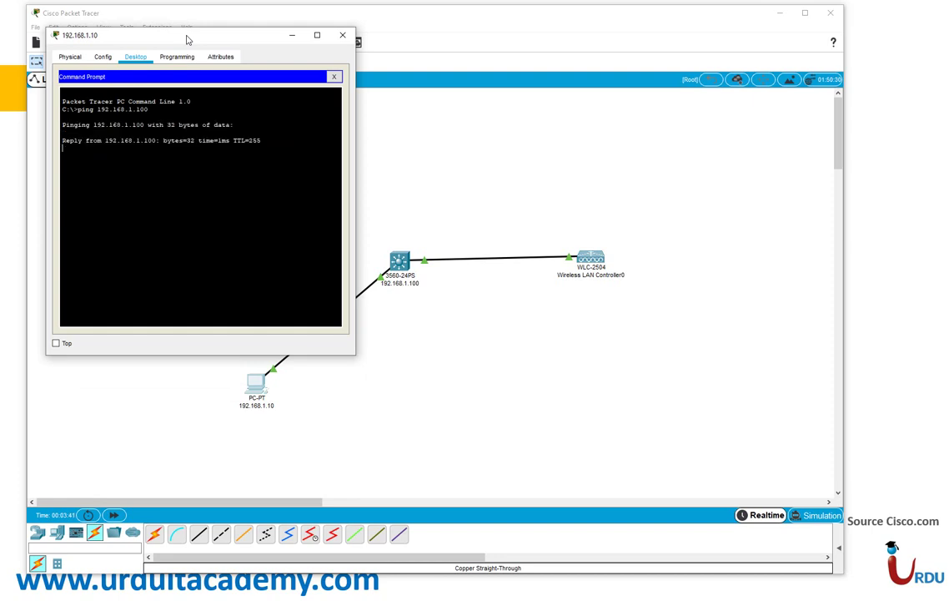
pyautogui.hotkey('ctrl', 'c')
pyautogui.press('Up')
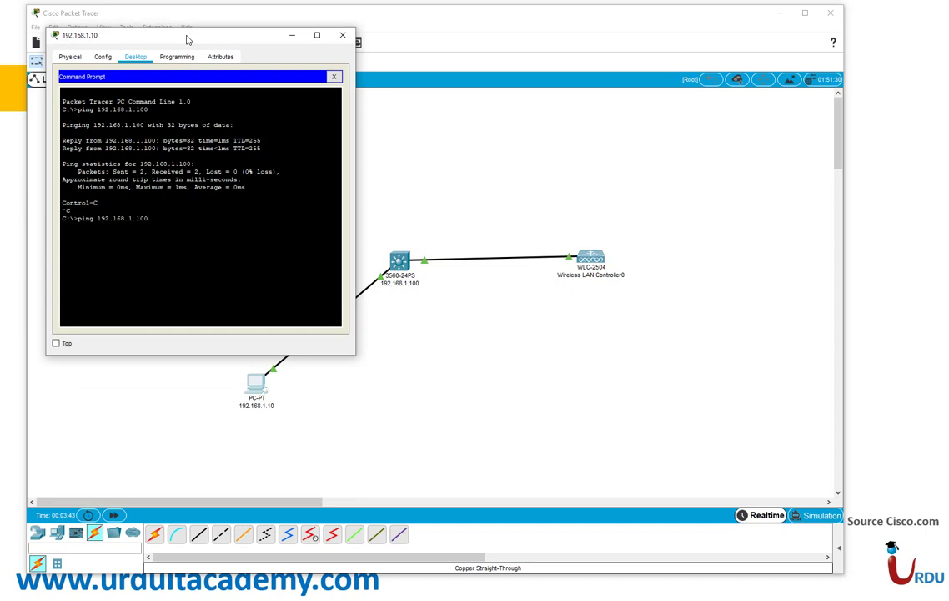
pyautogui.press('Return')
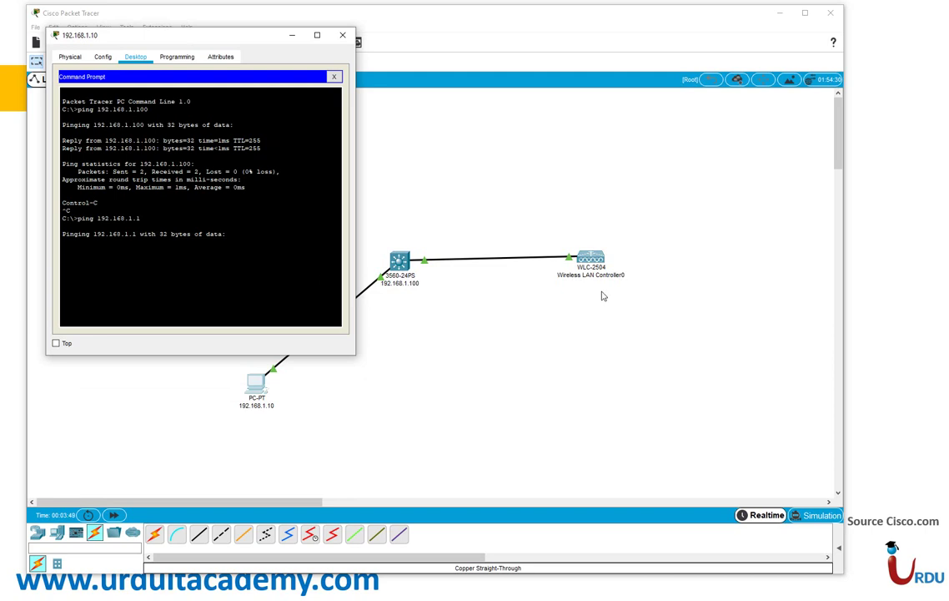
# Check the WLC's Management IP settings in its Config tab, then close it
pyautogui.click(590, 258)
pyautogui.click(386, 240)
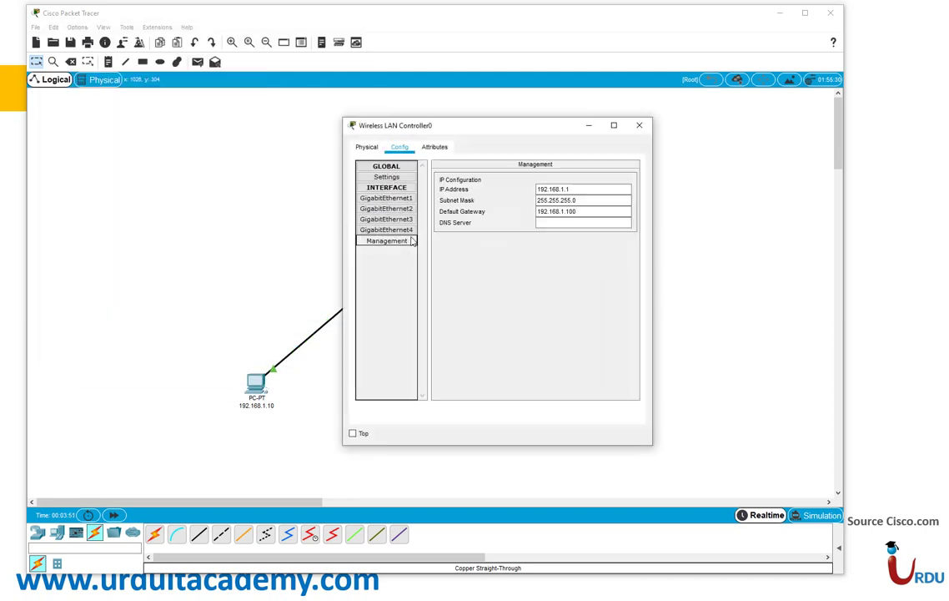
pyautogui.click(584, 201)
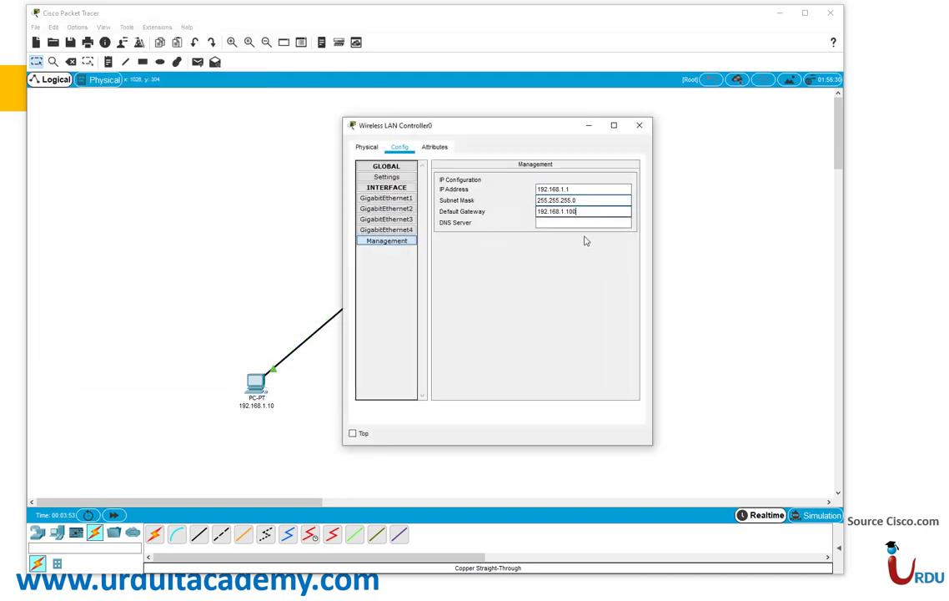
pyautogui.click(639, 126)
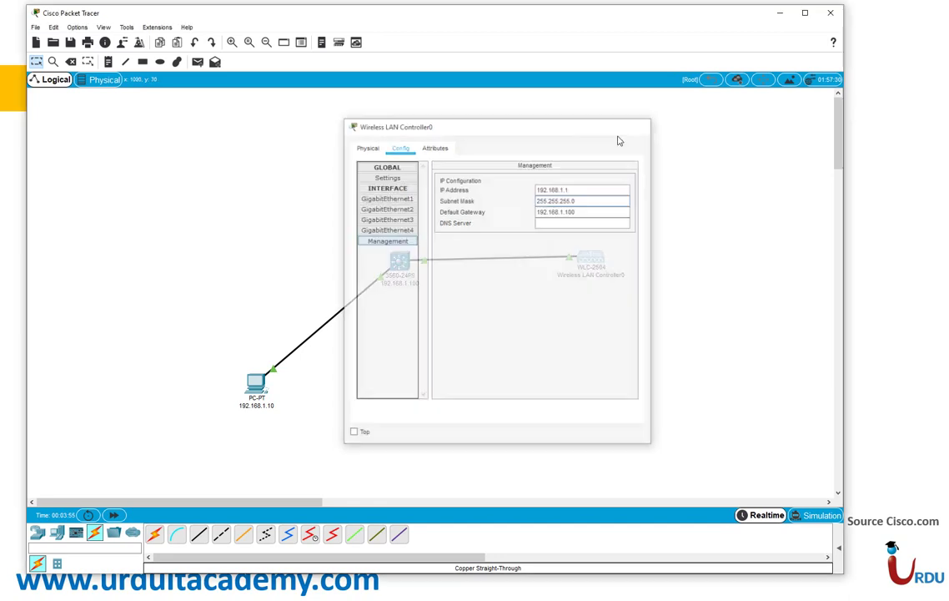
# Bring the PC window back to the front and close its Command Prompt
pyautogui.click(256, 384)
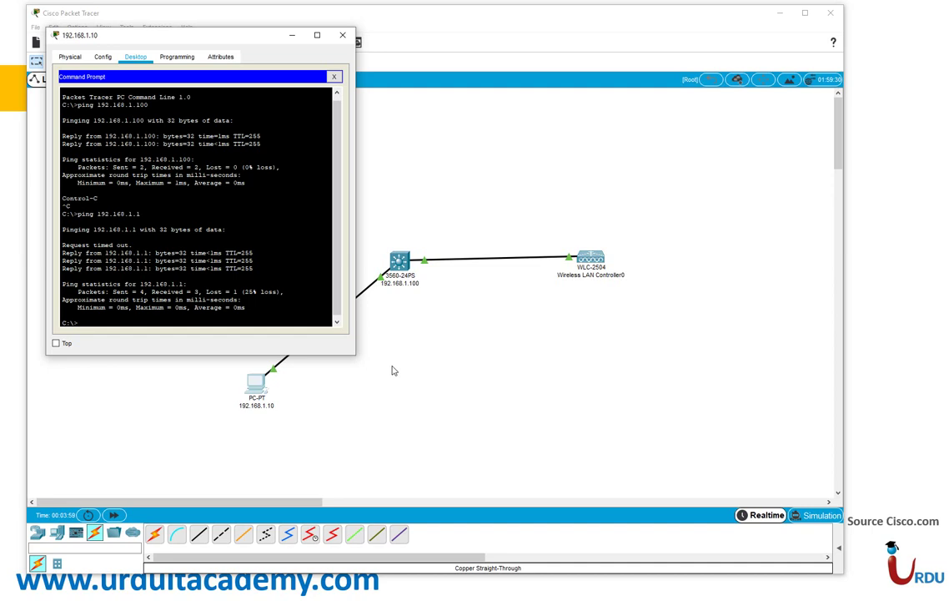
pyautogui.click(287, 388)
pyautogui.click(259, 386)
pyautogui.click(334, 76)
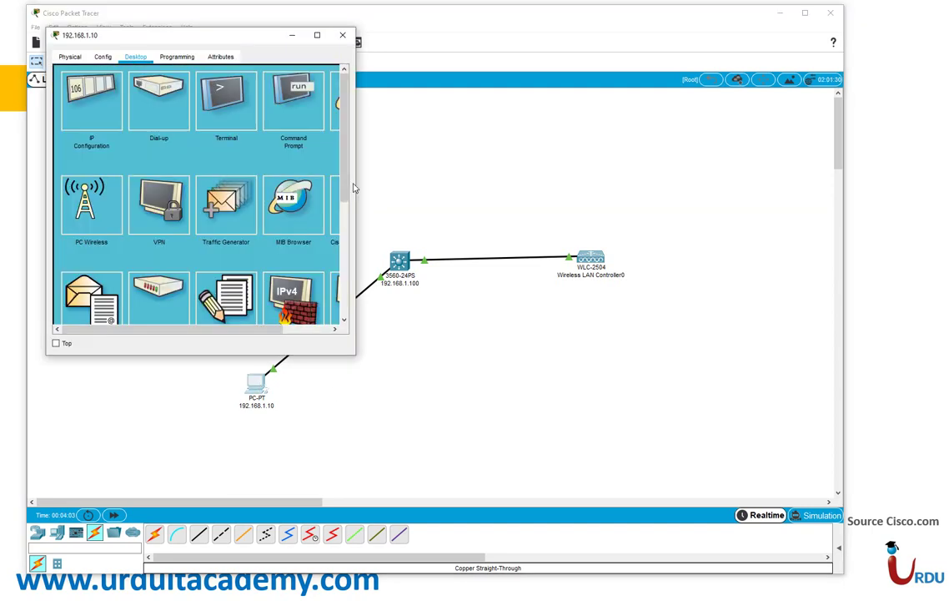
pyautogui.moveTo(355, 185); pyautogui.dragTo(485, 185)
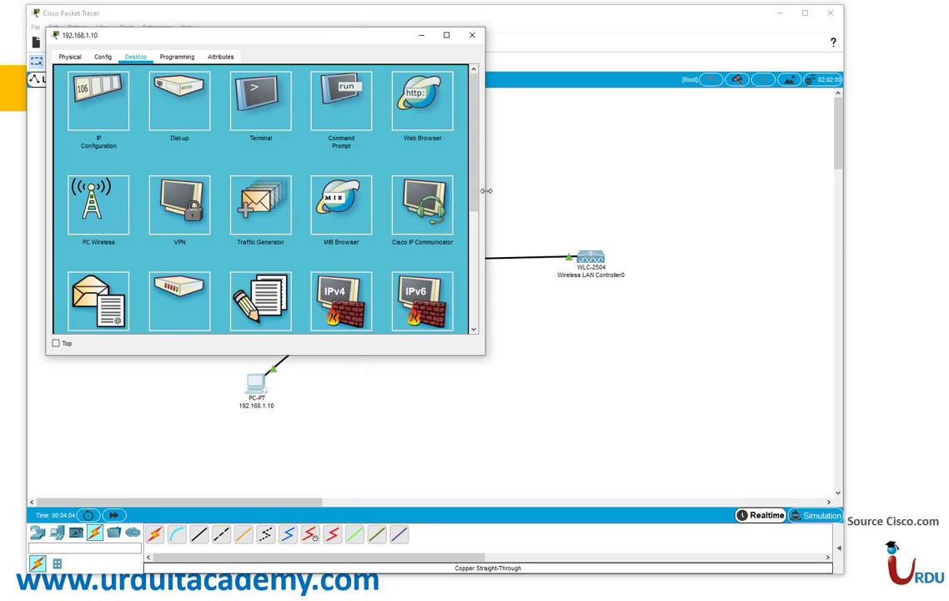
pyautogui.click(387, 148)
pyautogui.click(143, 89)
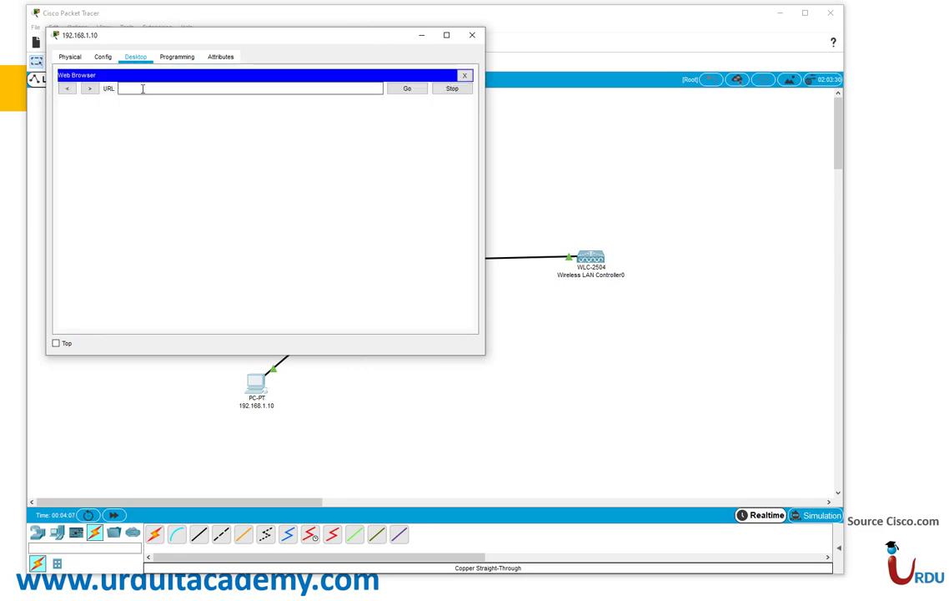
pyautogui.write('http://1')
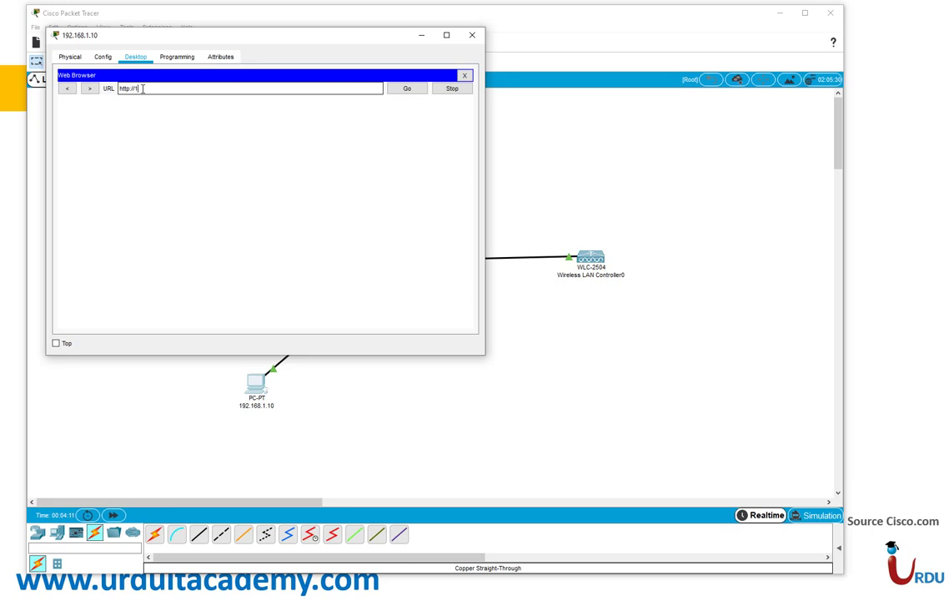
pyautogui.write('92.168.1.1')
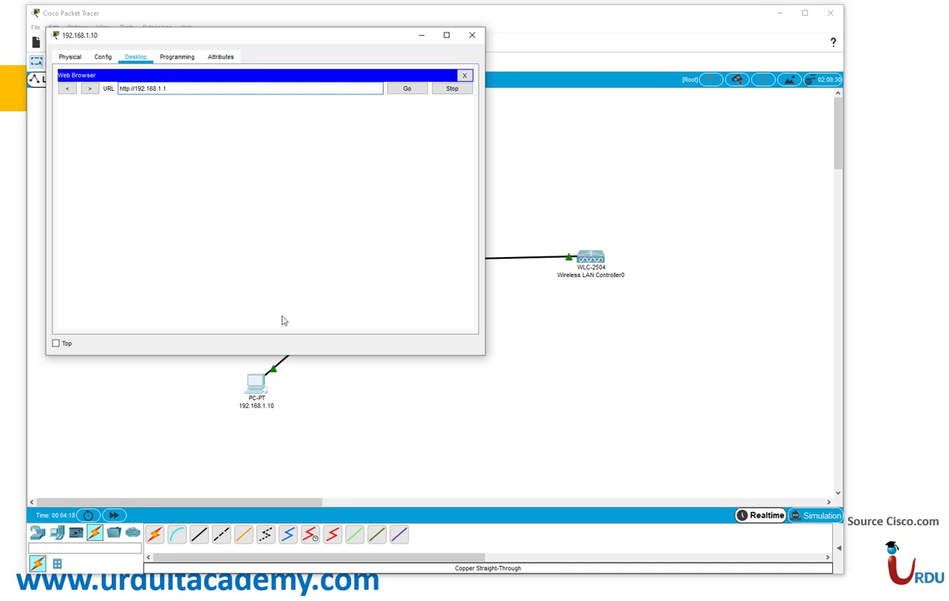
pyautogui.moveTo(484, 357); pyautogui.dragTo(516, 483)
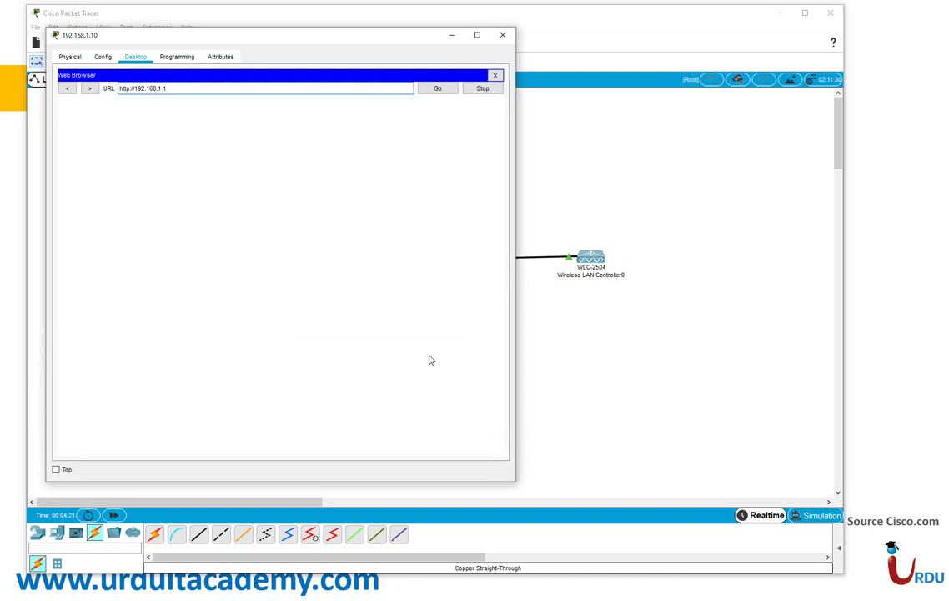
pyautogui.moveTo(296, 39); pyautogui.dragTo(474, 58)
pyautogui.press('Return')
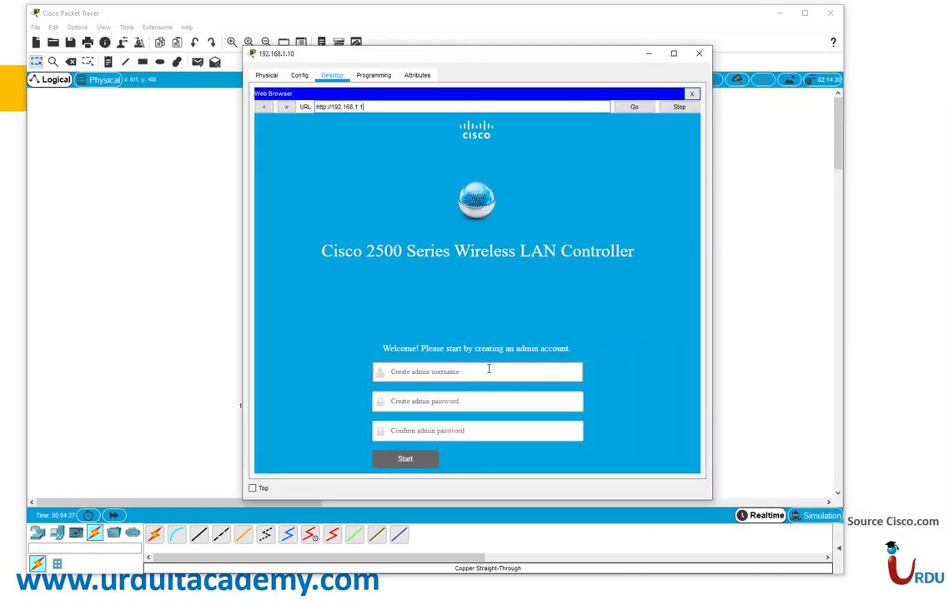
# Enter the new admin username and password on the WLC admin-account page
pyautogui.click(457, 371)
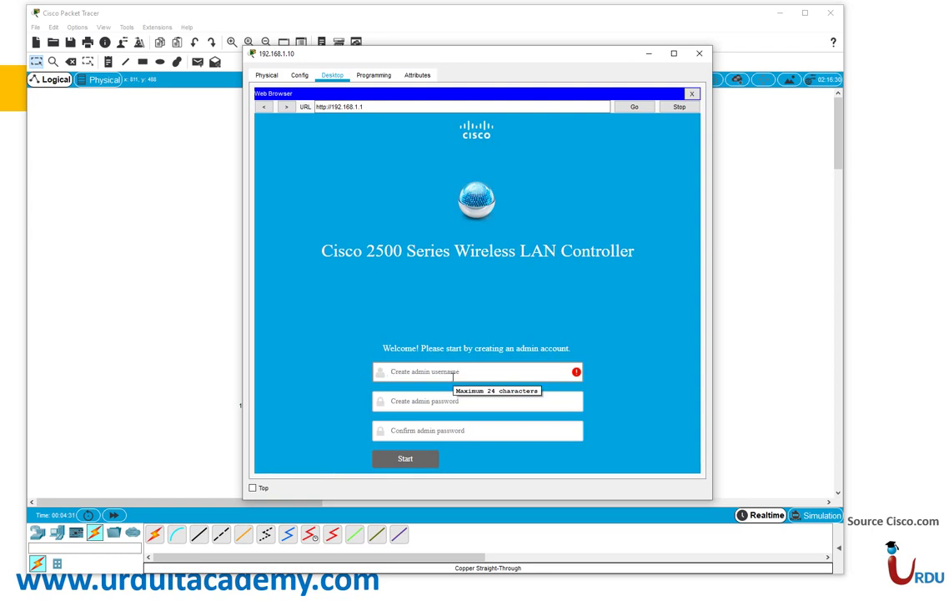
pyautogui.write('kashif')
pyautogui.press('Tab')
pyautogui.write('••')
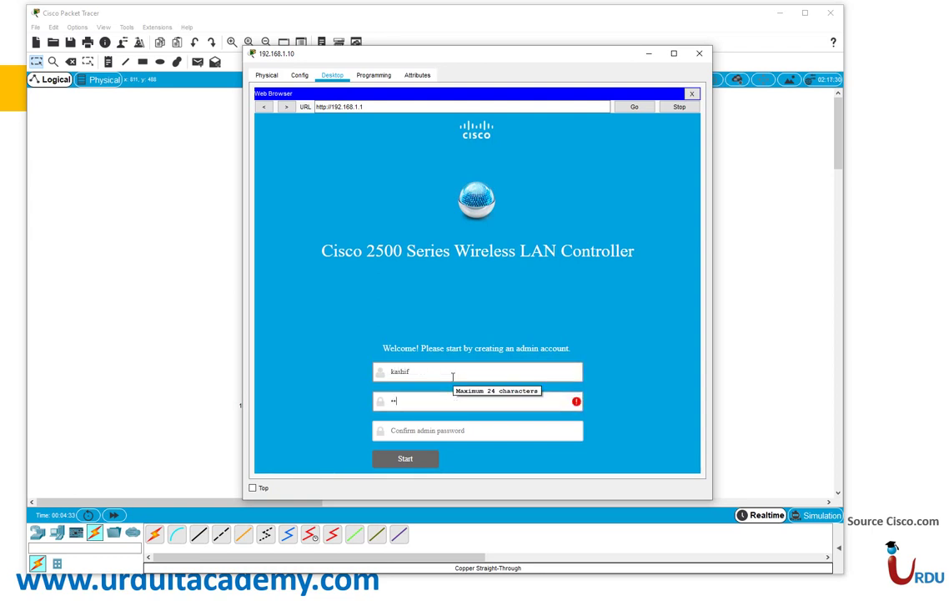
pyautogui.write('••••••')
pyautogui.press('Tab')
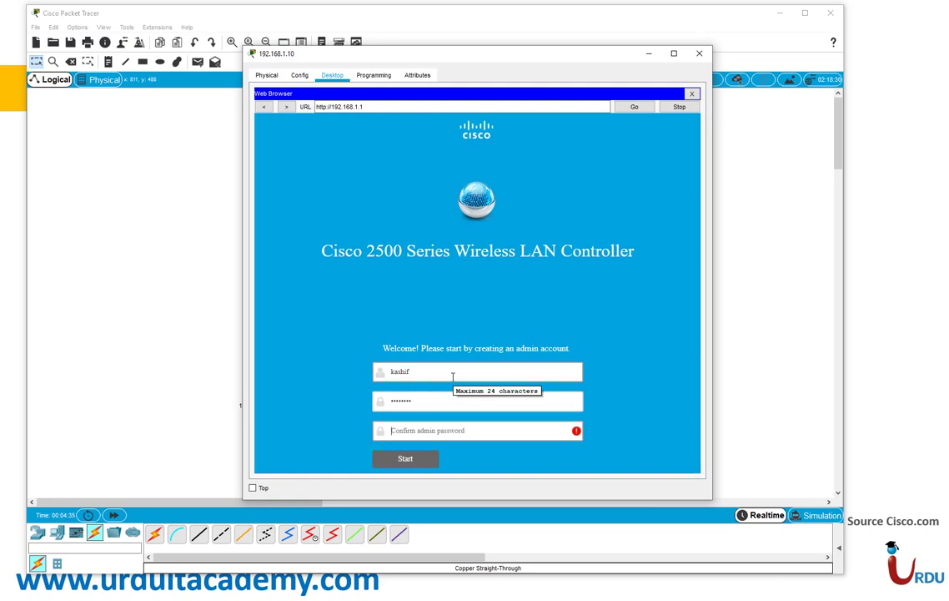
pyautogui.write('••••••••')
# Create the admin account, start setup and enter system name UITA-WLC01
pyautogui.click(427, 456)
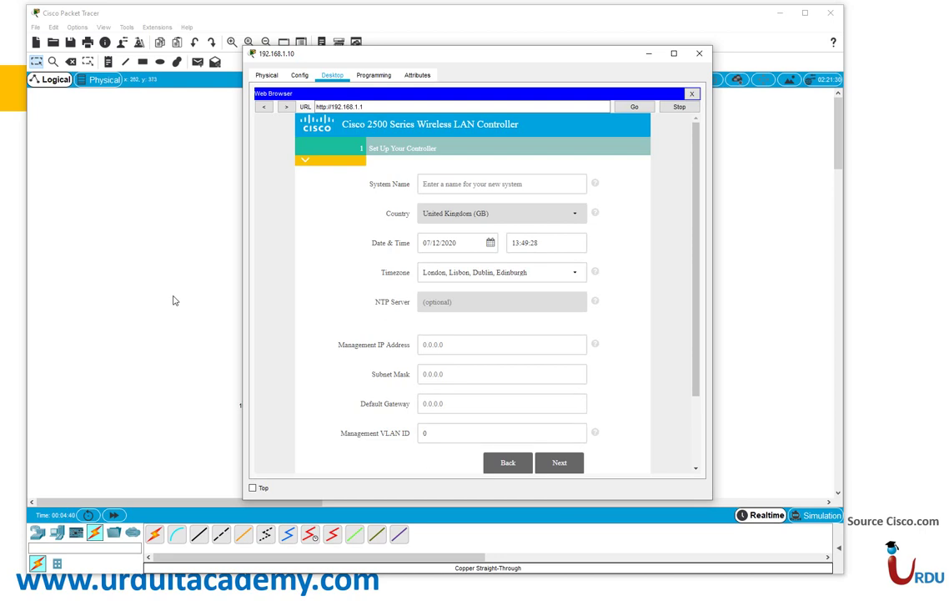
pyautogui.click(504, 184)
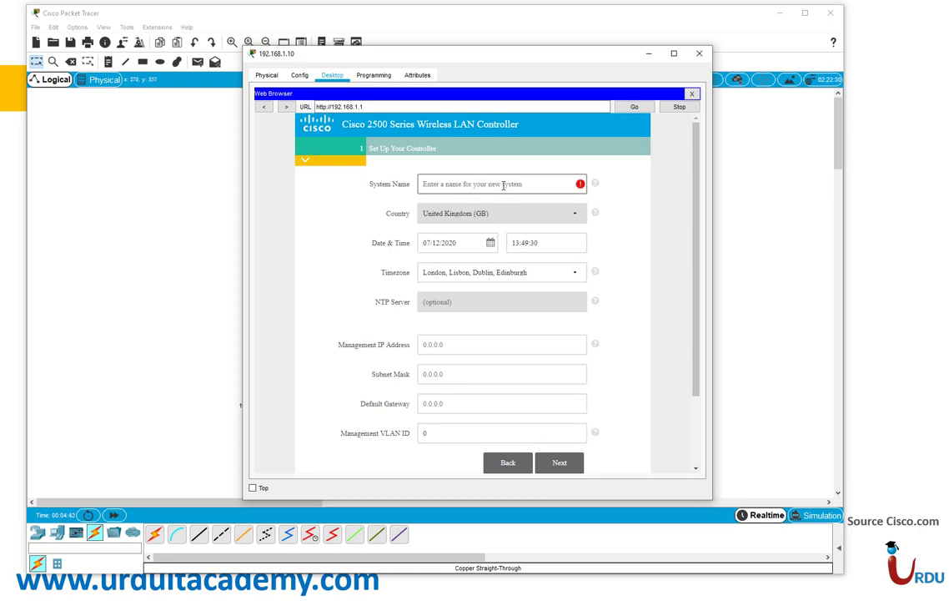
pyautogui.write('UTI')
pyautogui.scroll(-2, 509, 284)
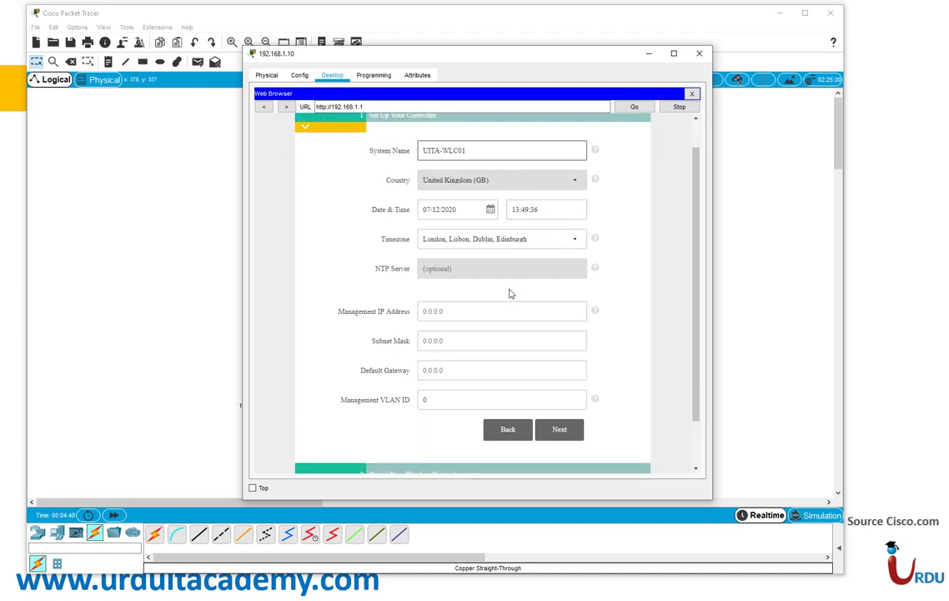
# Enter management IP 192.168.1.1, mask 255.255.255.0 and default gateway 192.168.1.100
pyautogui.click(492, 281)
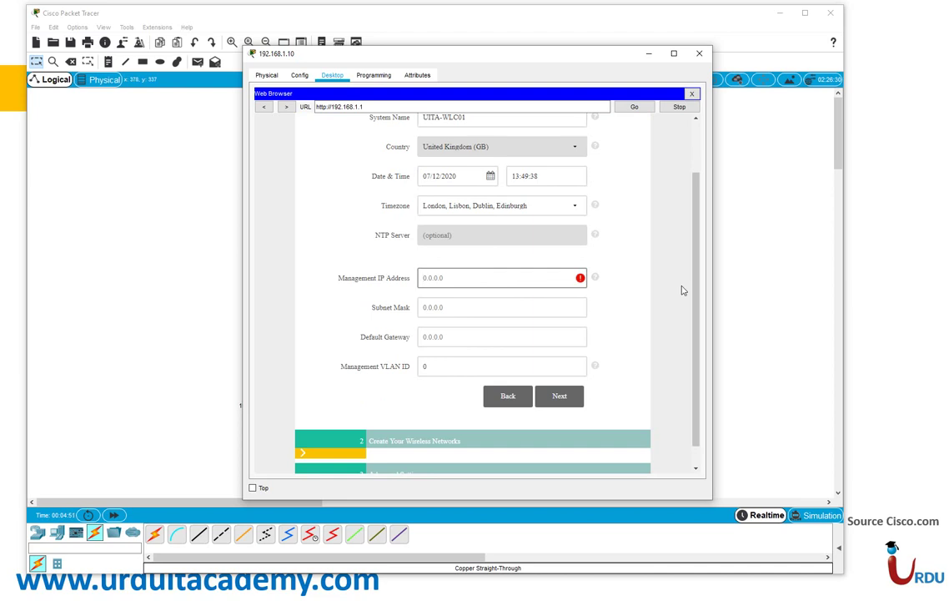
pyautogui.write('192.168.1.1')
pyautogui.press('Tab')
pyautogui.write('255')
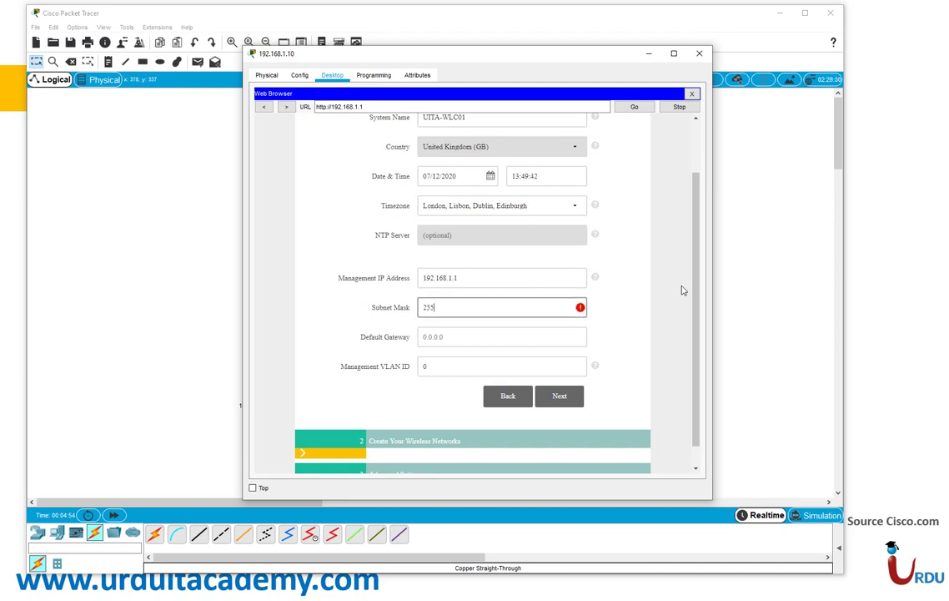
pyautogui.write('.255.255.0')
pyautogui.press('Tab')
pyautogui.write('1')
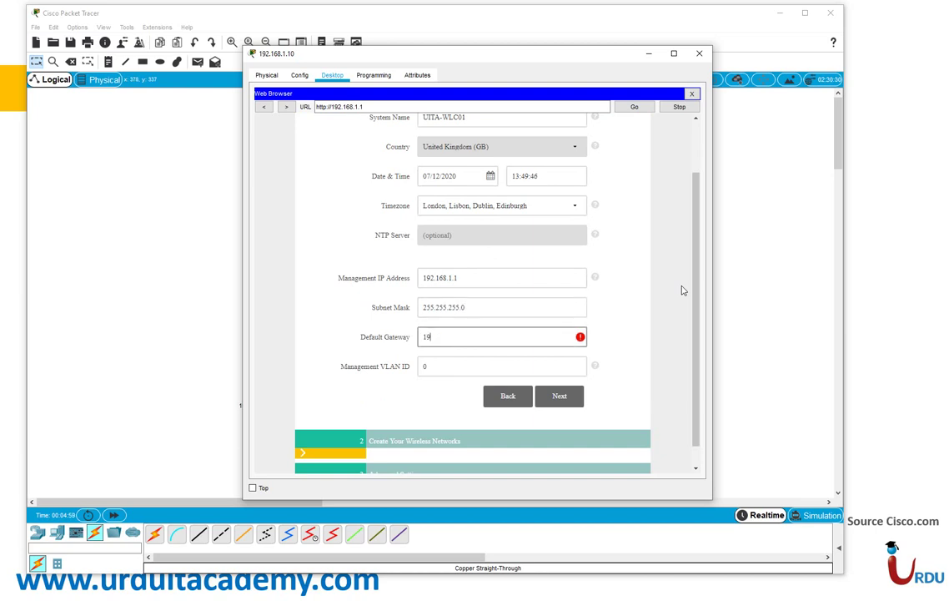
pyautogui.write('92.168.1.100')
pyautogui.press('Tab')
# Set management VLAN ID 1 and name the employee network Users
pyautogui.write('1')
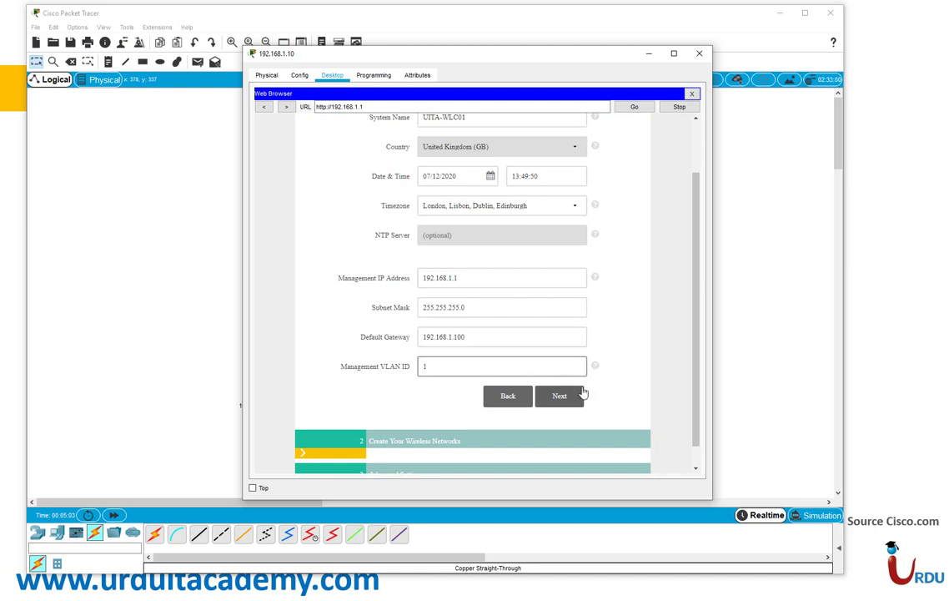
pyautogui.click(560, 394)
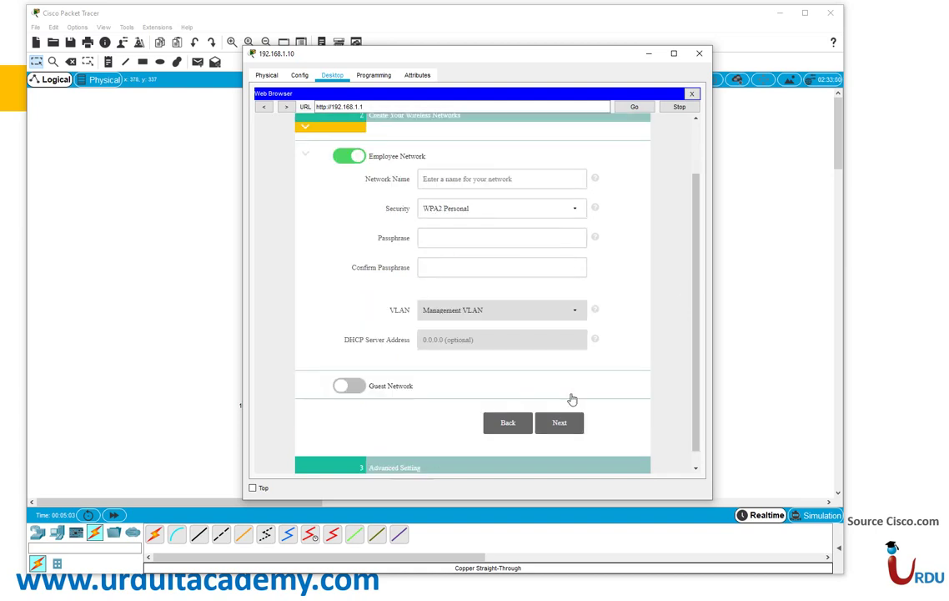
pyautogui.click(491, 180)
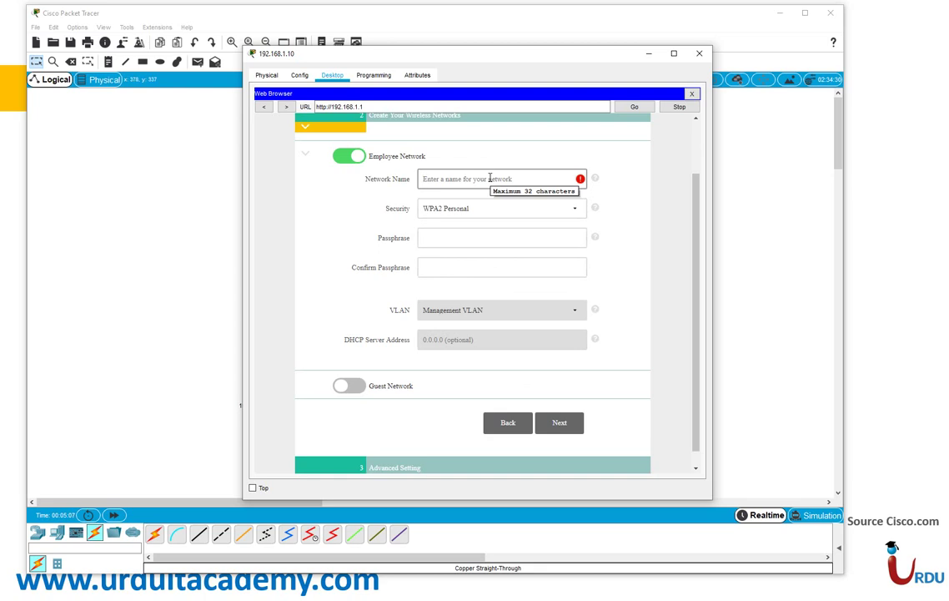
pyautogui.write('Employe')
pyautogui.doubleClick(491, 178)
pyautogui.write('Users')
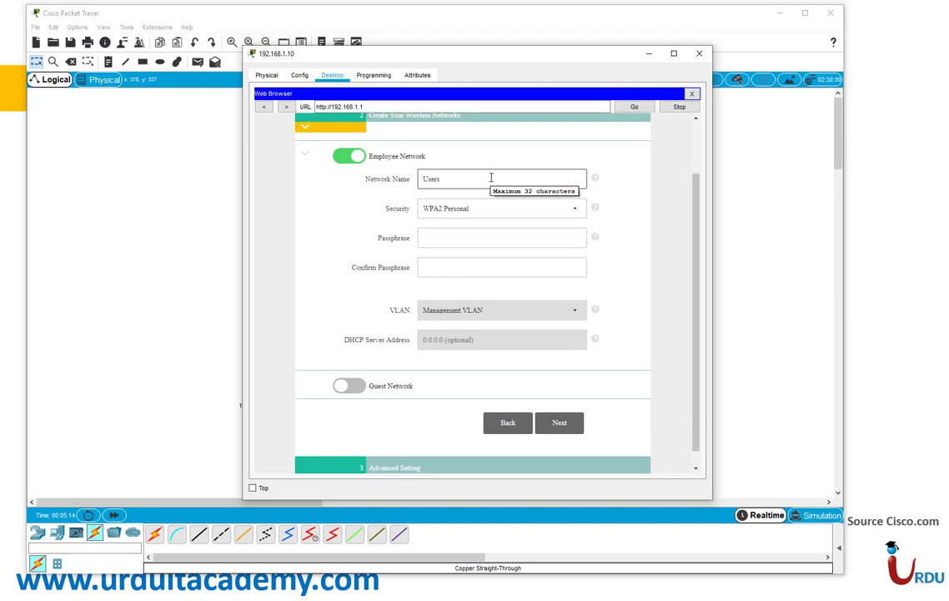
# Enter and confirm the WPA2 Personal passphrase for the Users network
pyautogui.click(519, 236)
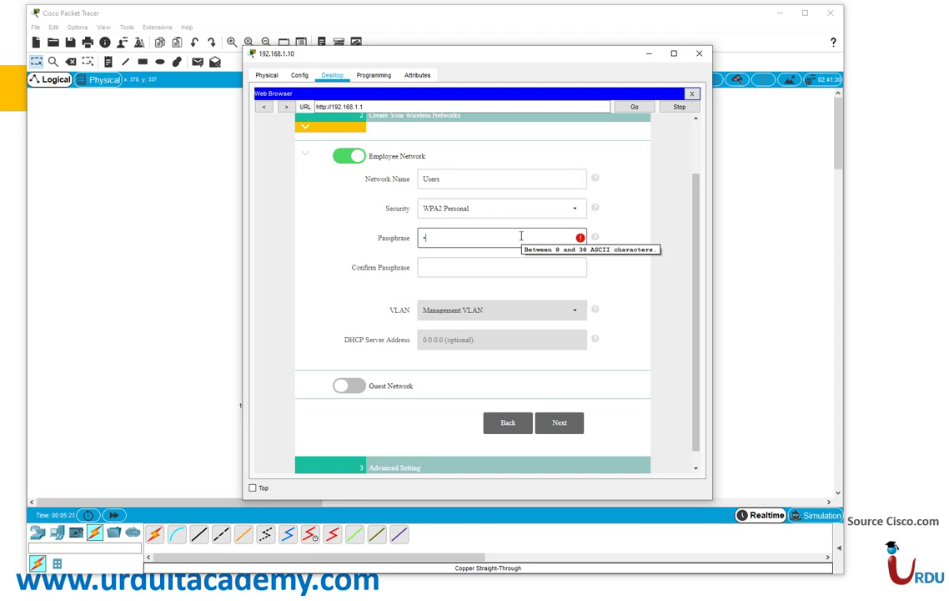
pyautogui.write('cisco123')
pyautogui.press('Tab')
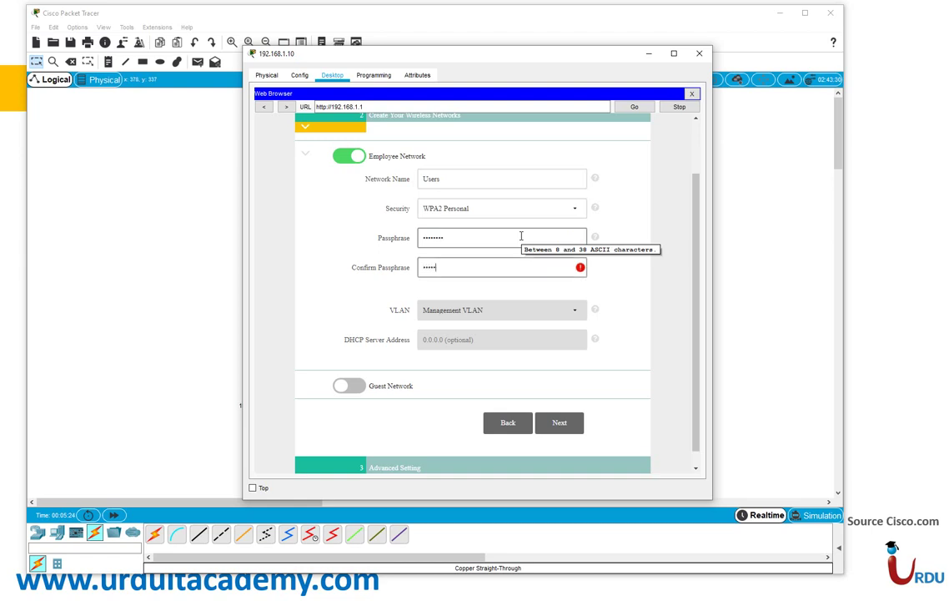
pyautogui.write('cisco123')
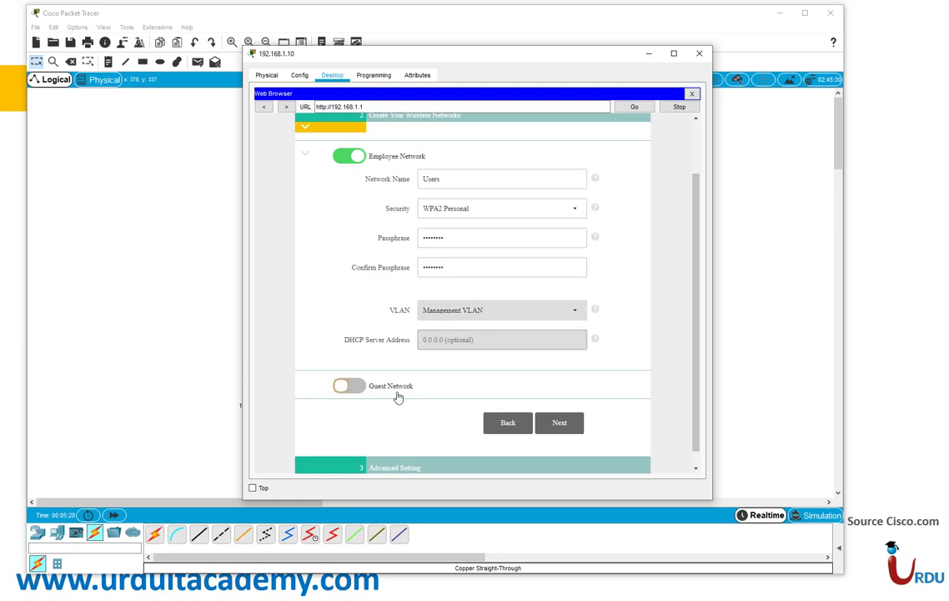
# Skip past Advanced Setting, then apply and confirm the controller configuration
pyautogui.click(573, 421)
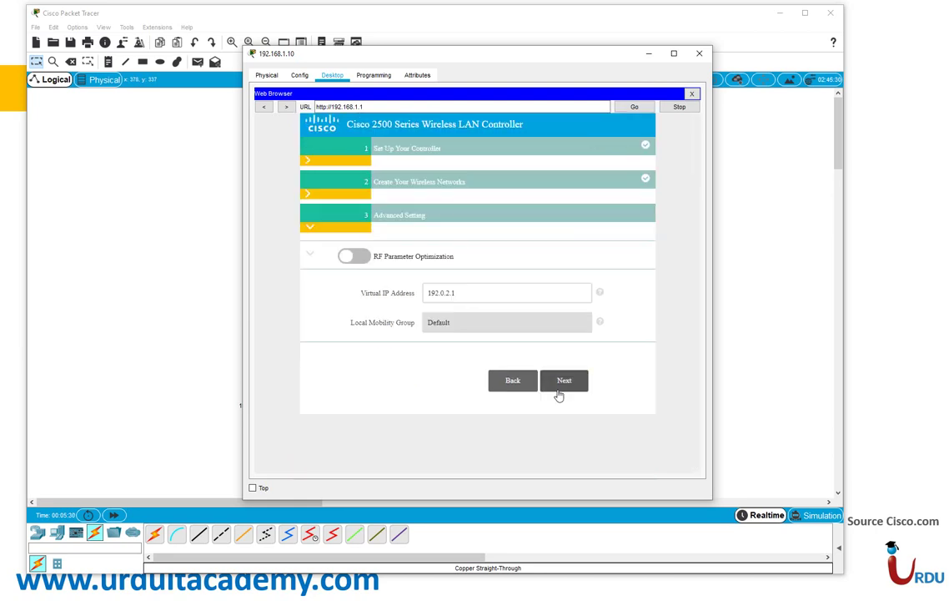
pyautogui.click(558, 385)
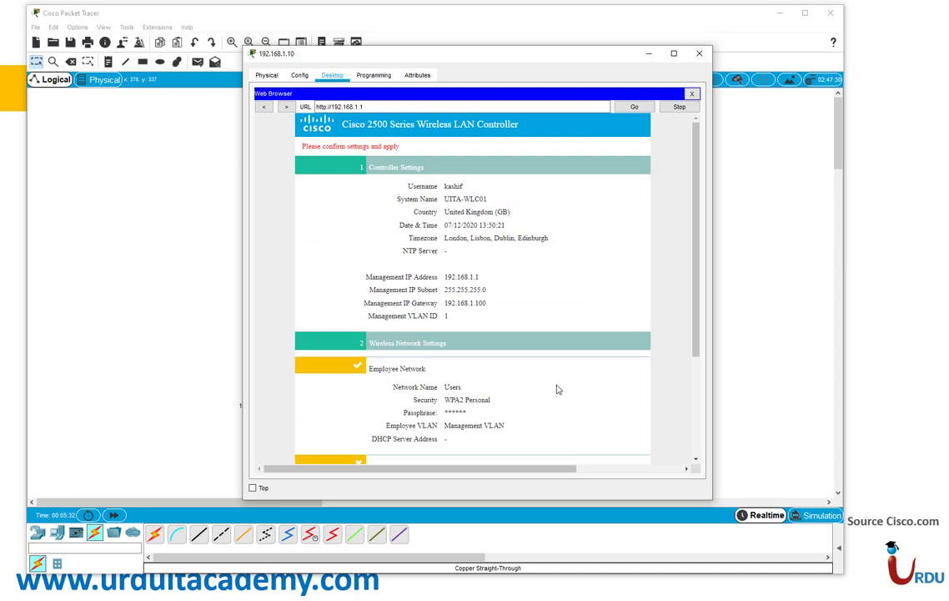
pyautogui.scroll(-5, 553, 350)
pyautogui.click(563, 441)
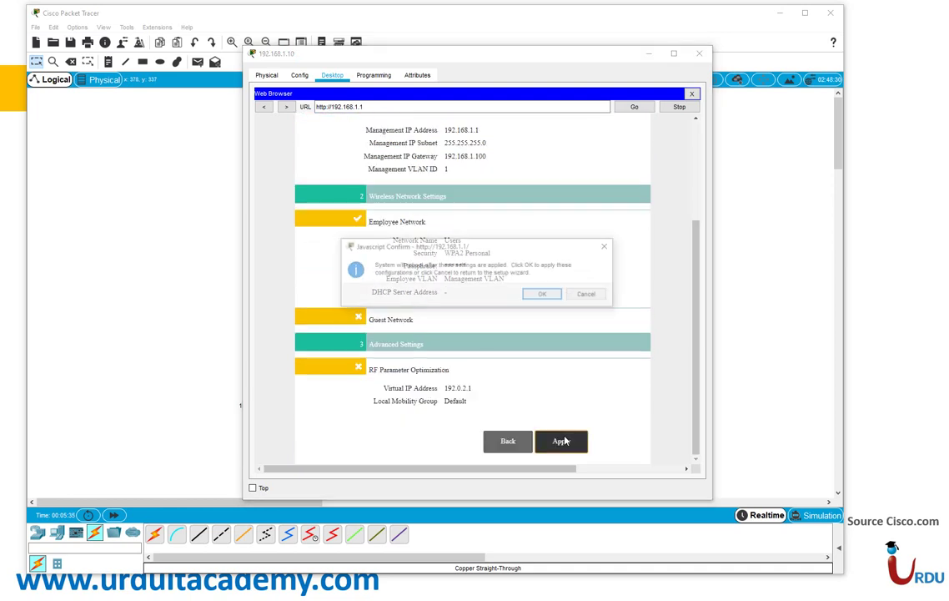
pyautogui.click(542, 295)
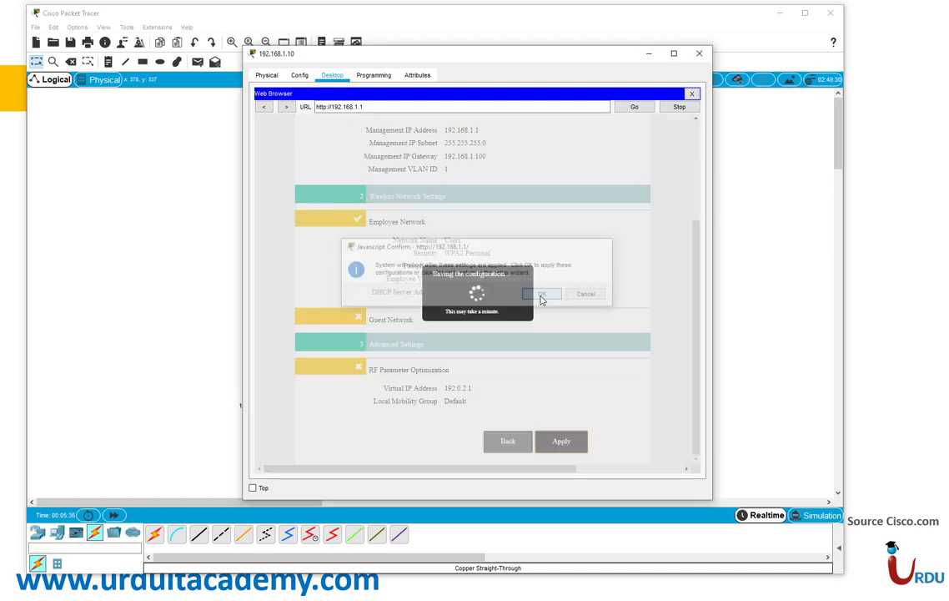
# Add an upper-left canvas note with the admin username, password, network Users and its passphrase
pyautogui.click(649, 53)
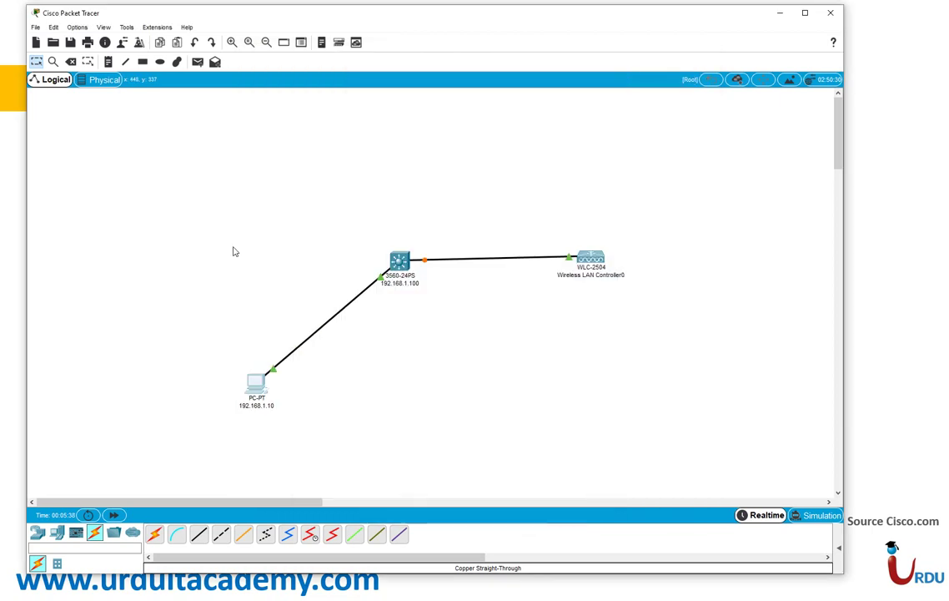
pyautogui.click(108, 62)
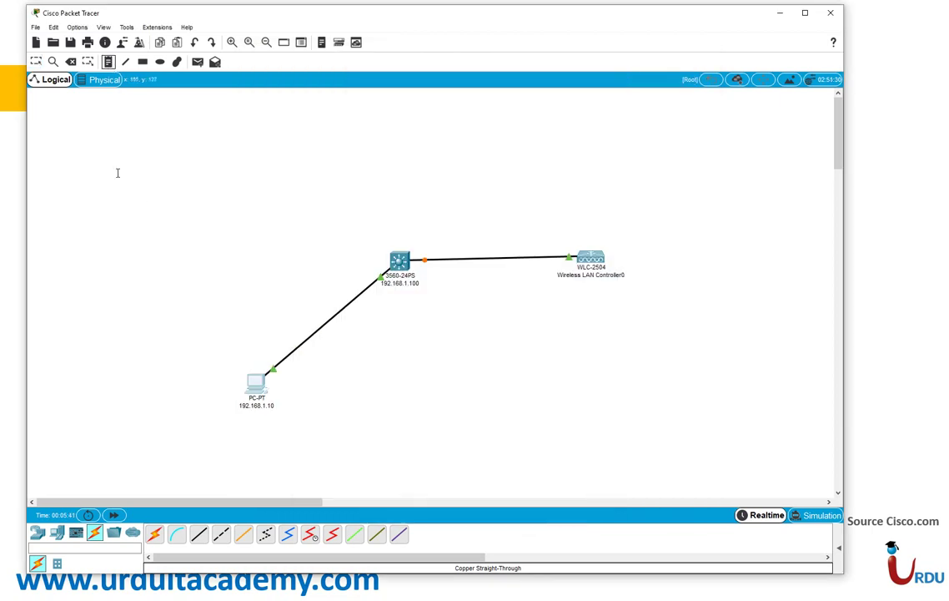
pyautogui.click(117, 190)
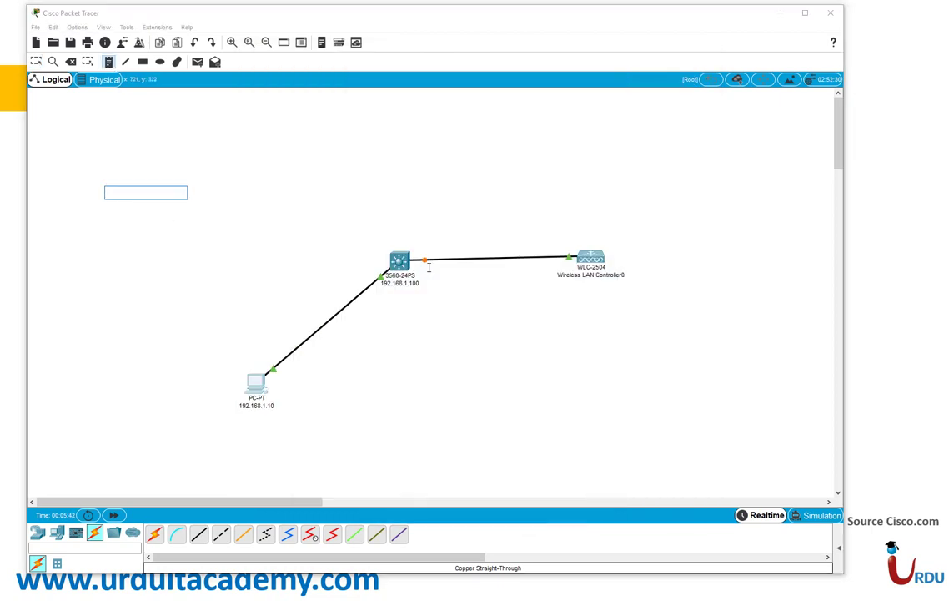
pyautogui.write('Kashif')
pyautogui.press('Return')
pyautogui.write('Cisco123')
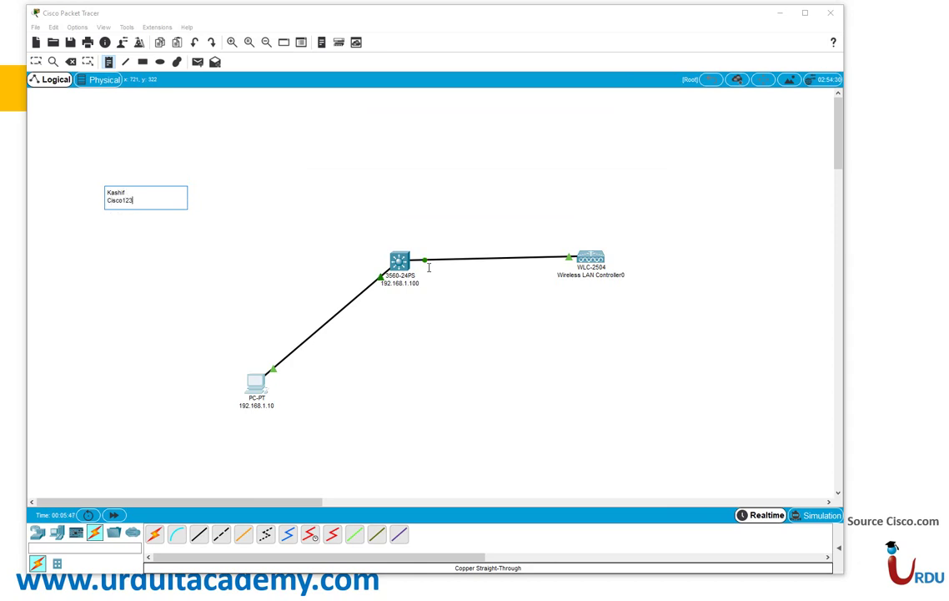
pyautogui.press('Return')
pyautogui.press('Return')
pyautogui.press('Return')
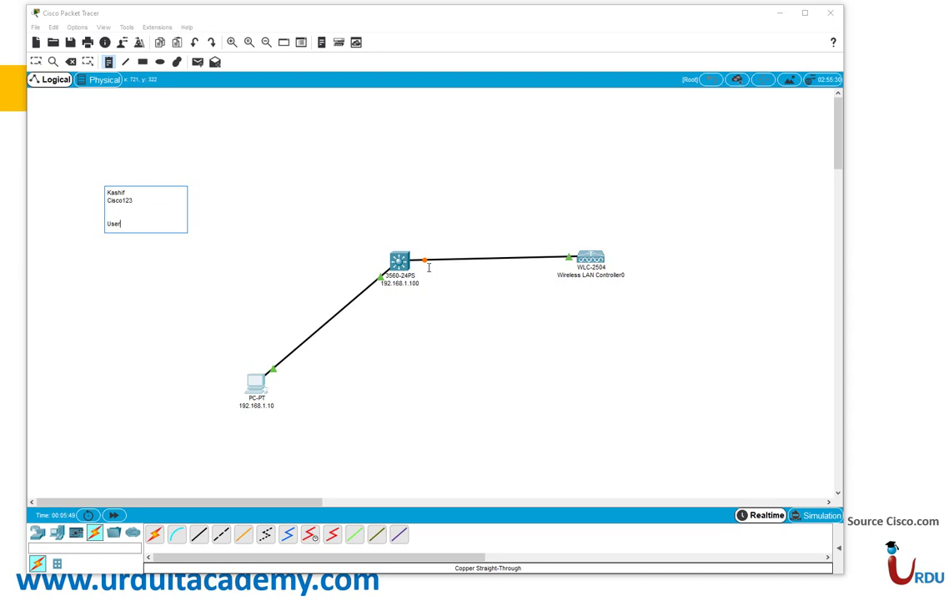
pyautogui.write('Users')
pyautogui.press('Return')
pyautogui.write('Cisco123')
# Finish the credentials note and discard the stray empty note with Esc
pyautogui.click(457, 392)
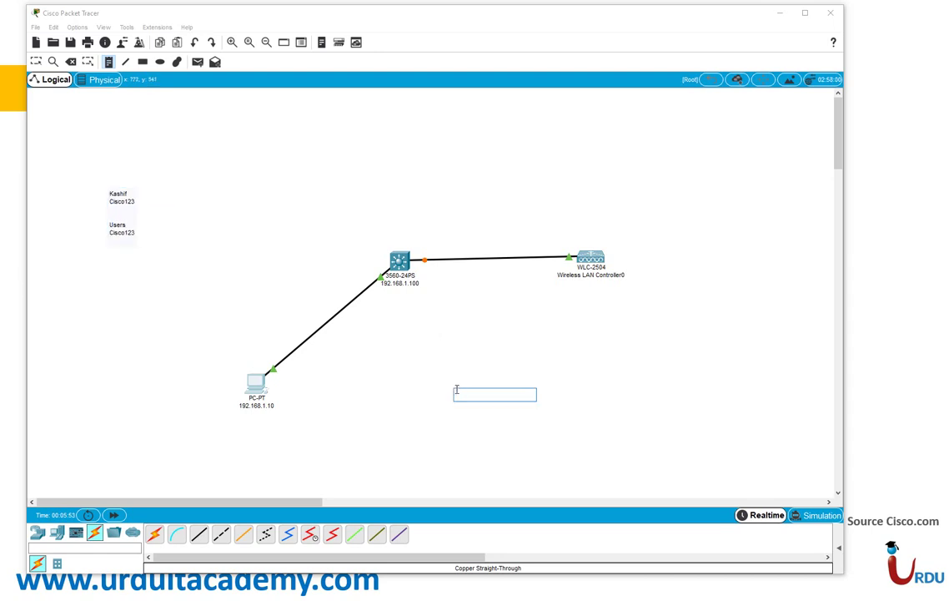
pyautogui.click(251, 385)
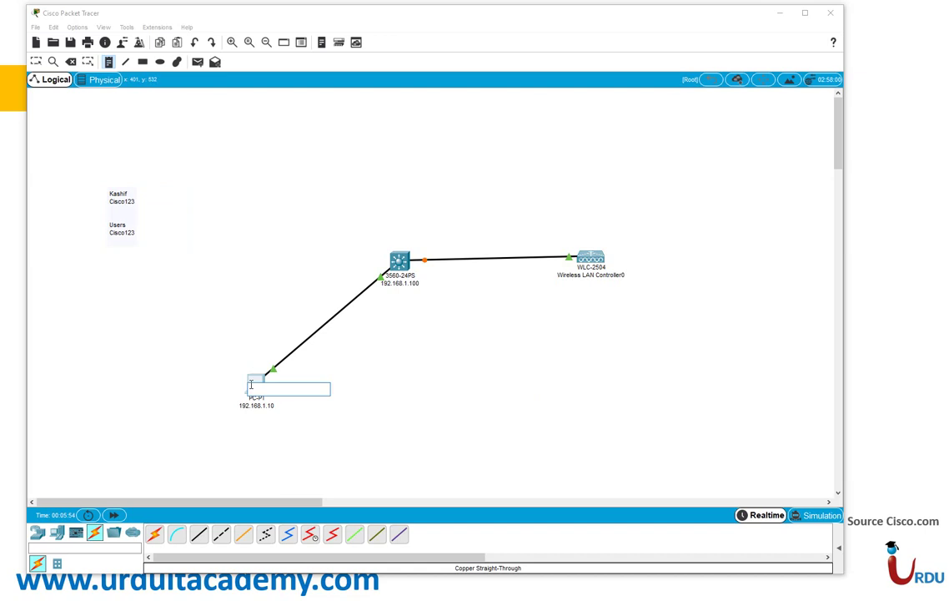
pyautogui.click(375, 378)
pyautogui.press('Escape')
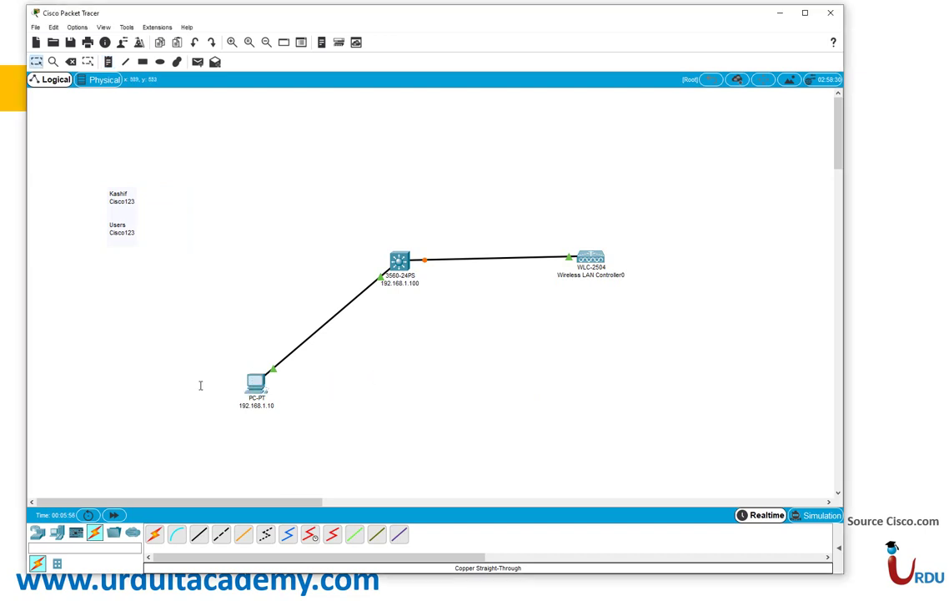
pyautogui.click(254, 386)
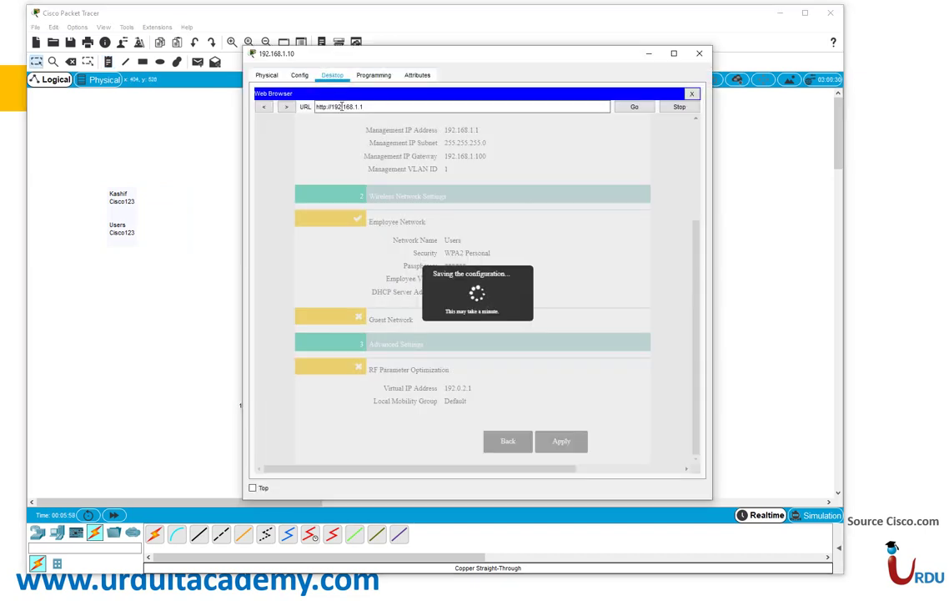
pyautogui.click(441, 106)
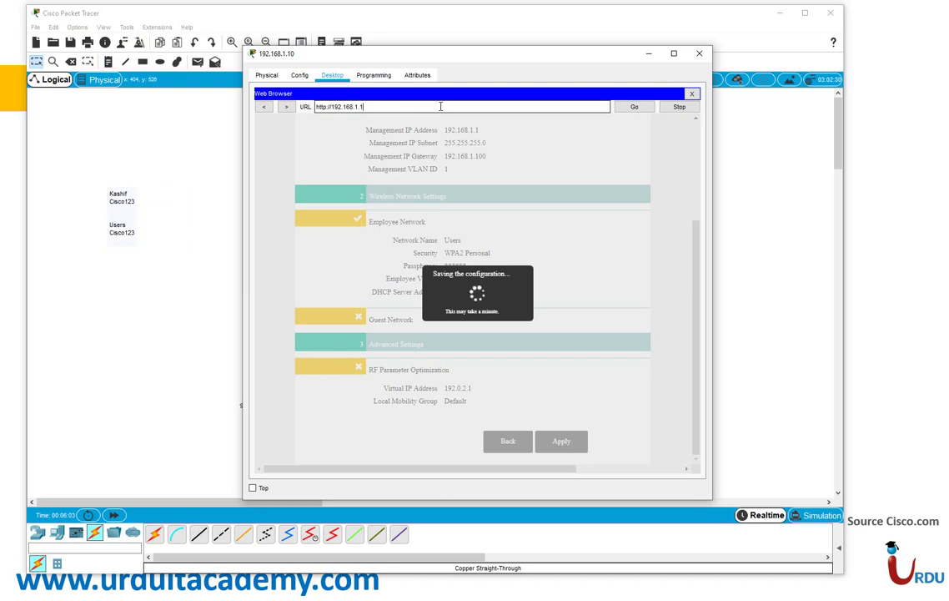
pyautogui.doubleClick(364, 106)
pyautogui.press('Home')
pyautogui.press('Right')
pyautogui.press('Right')
pyautogui.press('Right')
pyautogui.press('Right')
pyautogui.write('s')
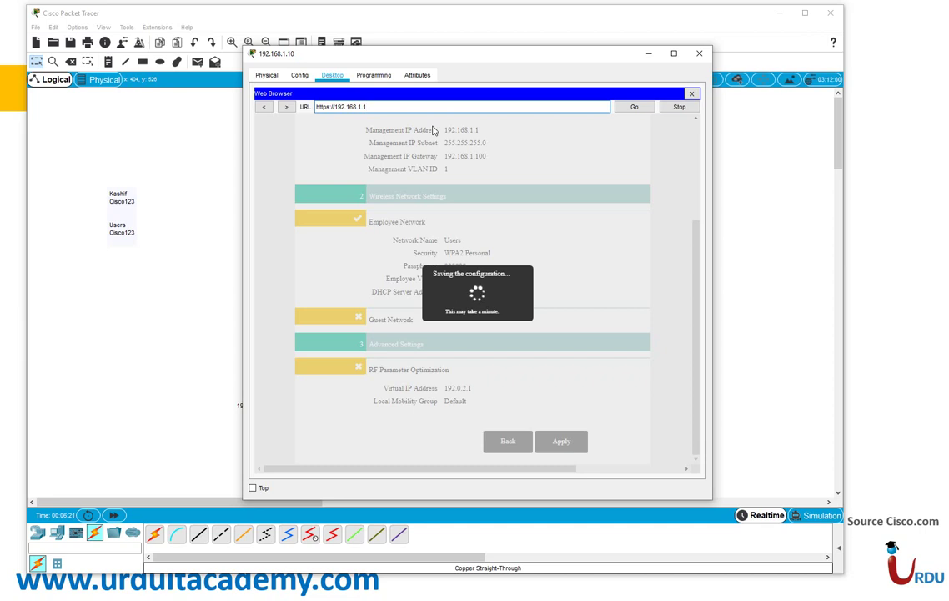
# Open the WLC login prompt and sign in with the administrator user name and password
pyautogui.click(479, 353)
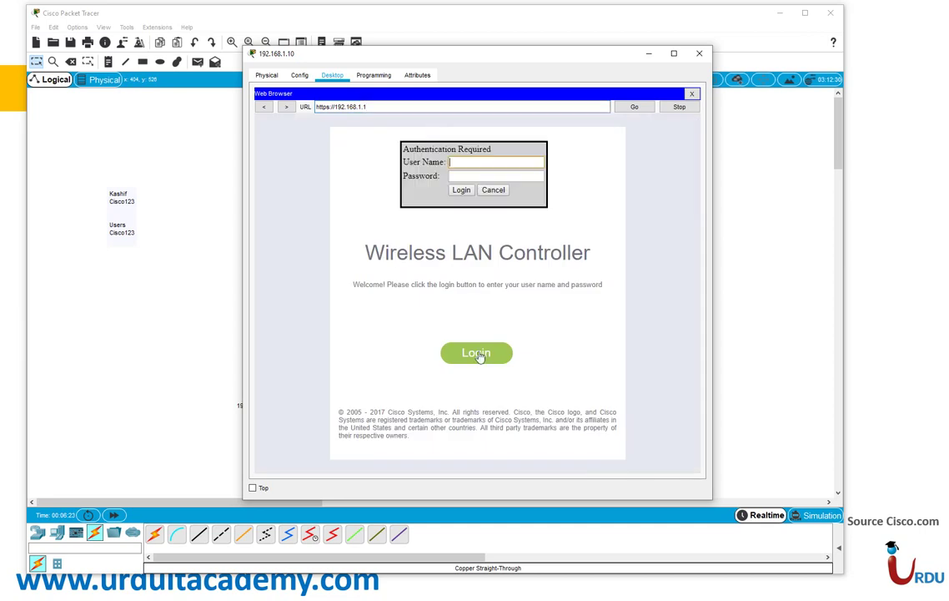
pyautogui.click(485, 165)
pyautogui.write('Kashif')
pyautogui.press('Tab')
pyautogui.write('C')
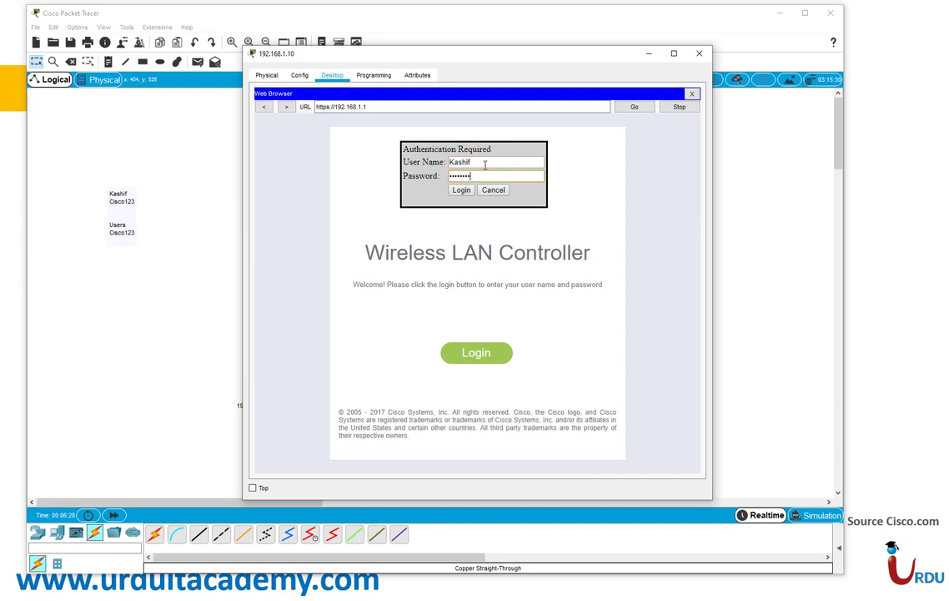
pyautogui.click(461, 189)
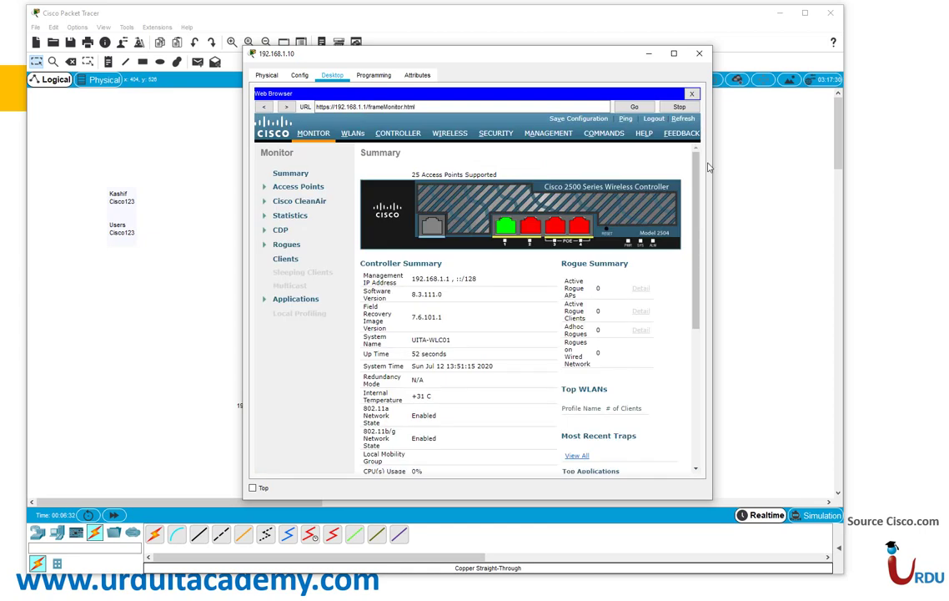
# Enlarge and reposition the PC window to reveal the Access Point Summary
pyautogui.moveTo(711, 167); pyautogui.dragTo(843, 167)
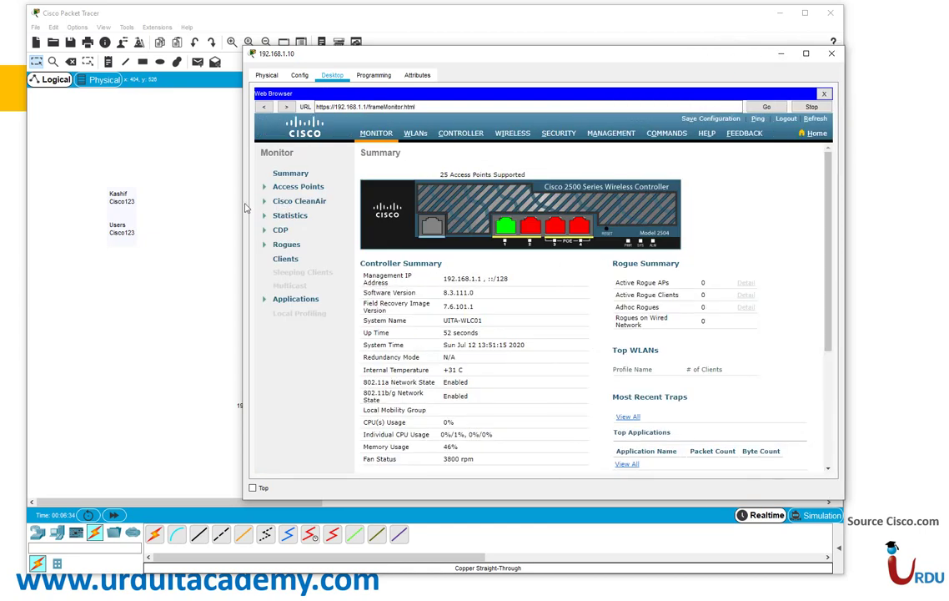
pyautogui.moveTo(243, 204); pyautogui.dragTo(134, 201)
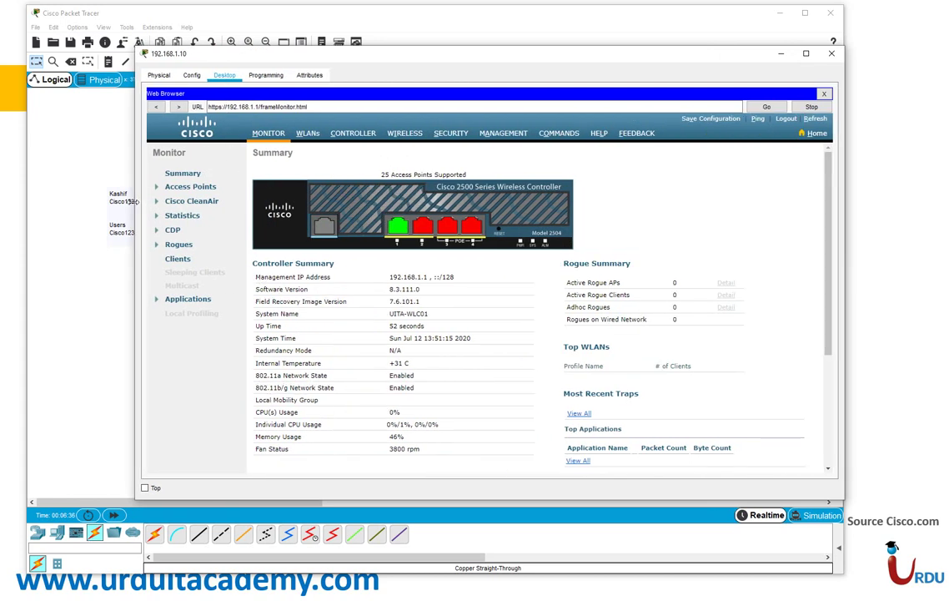
pyautogui.moveTo(406, 51); pyautogui.dragTo(374, 21)
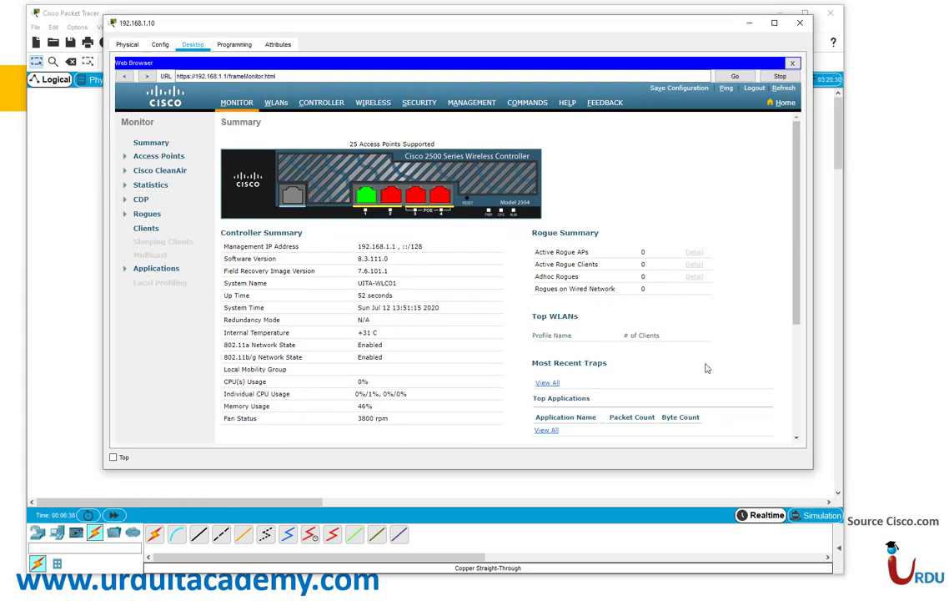
pyautogui.moveTo(813, 442); pyautogui.dragTo(824, 524)
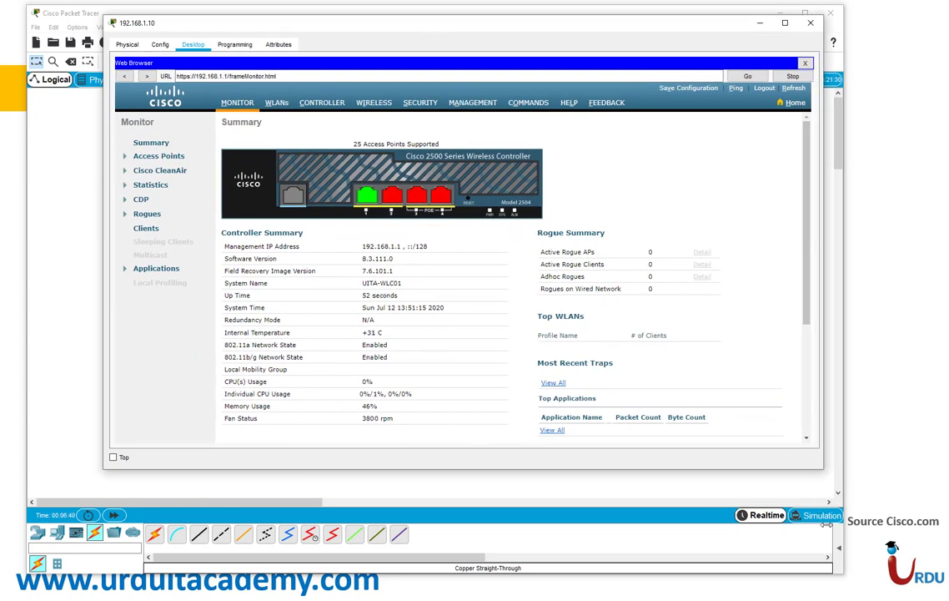
pyautogui.moveTo(759, 469); pyautogui.dragTo(759, 573)
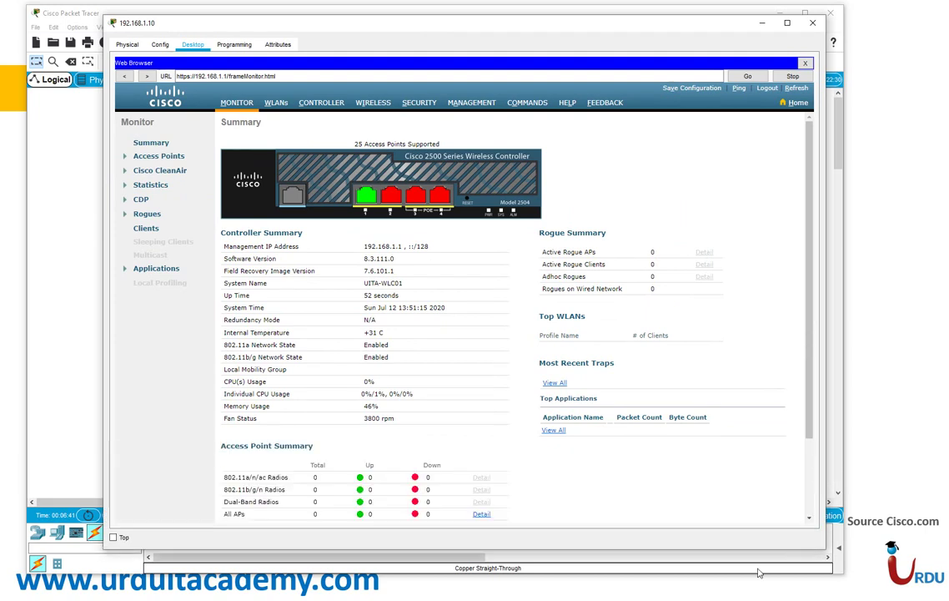
# Check the 25 Access Points Supported line and expand Access Points to show Radios
pyautogui.scroll(-3, 432, 372)
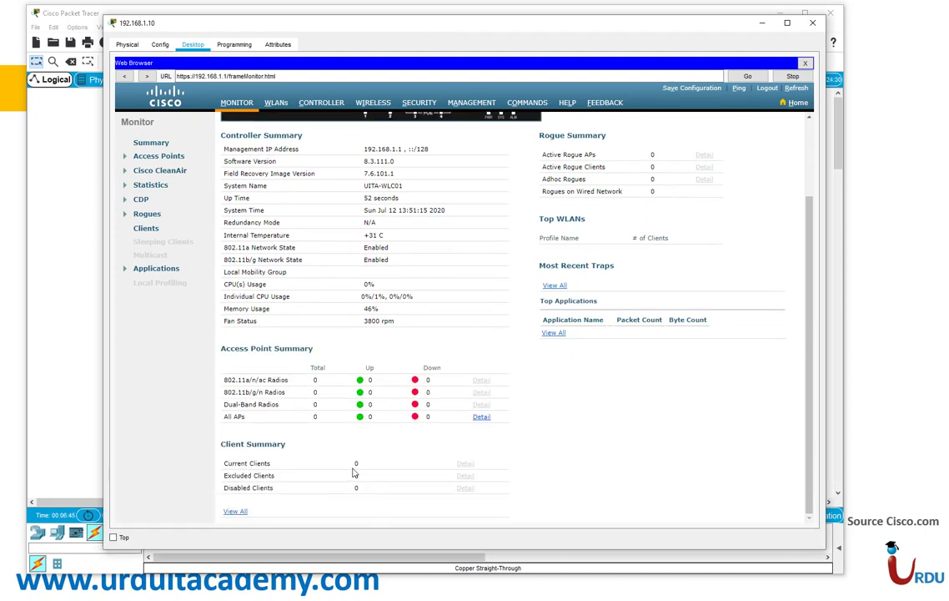
pyautogui.scroll(3, 353, 473)
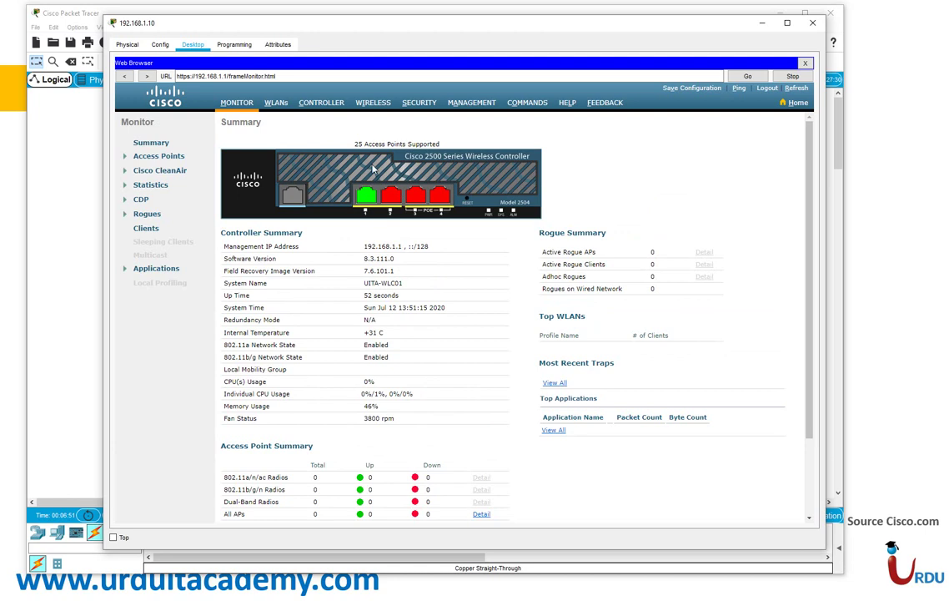
pyautogui.tripleClick(356, 143)
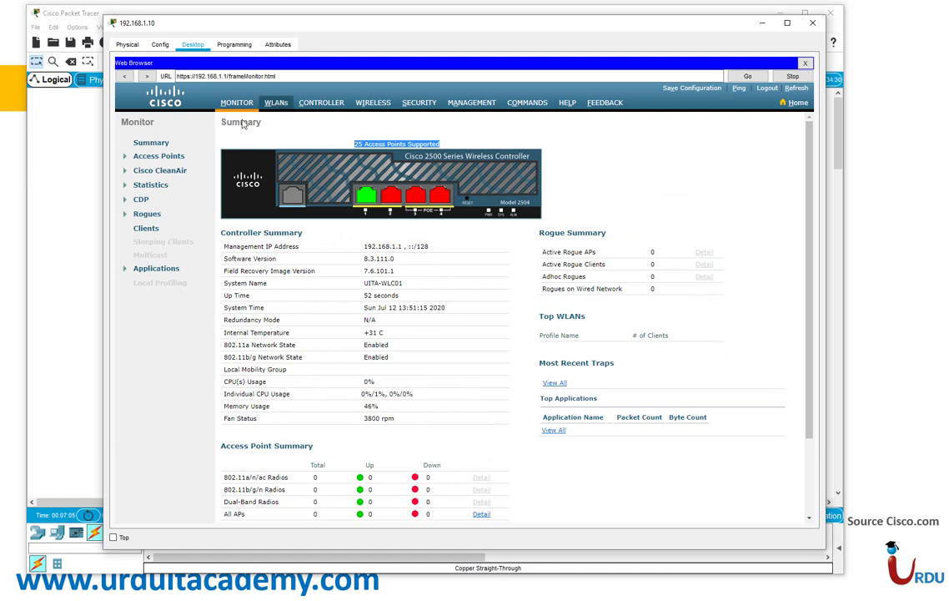
pyautogui.click(158, 156)
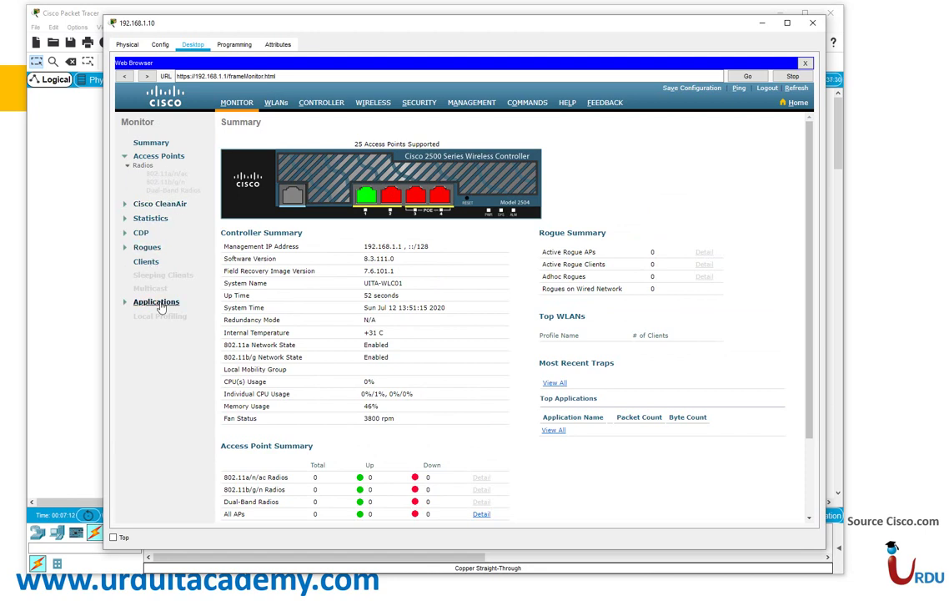
# Open the Users WLAN for editing, keeping the management interface assigned
pyautogui.click(277, 106)
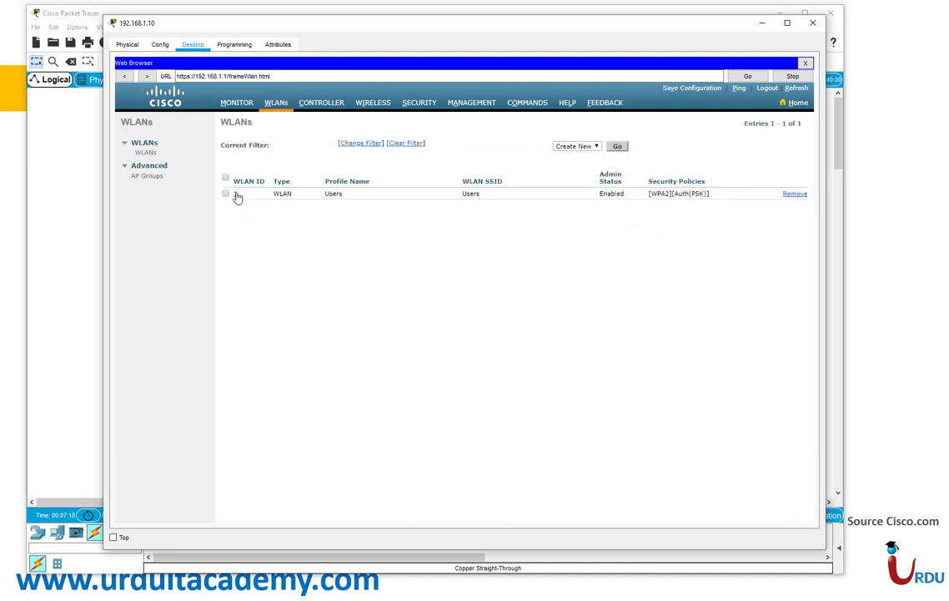
pyautogui.click(237, 194)
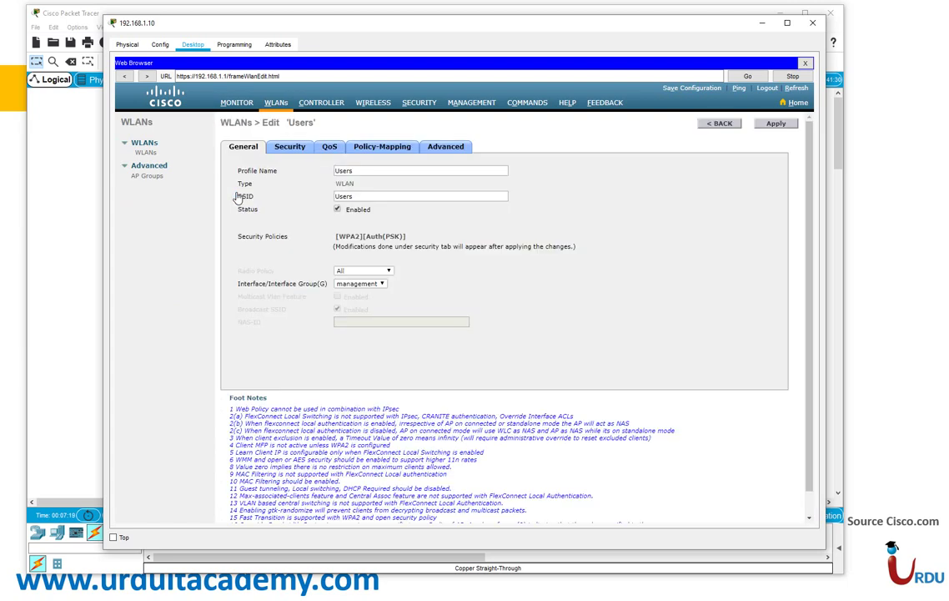
pyautogui.doubleClick(365, 171)
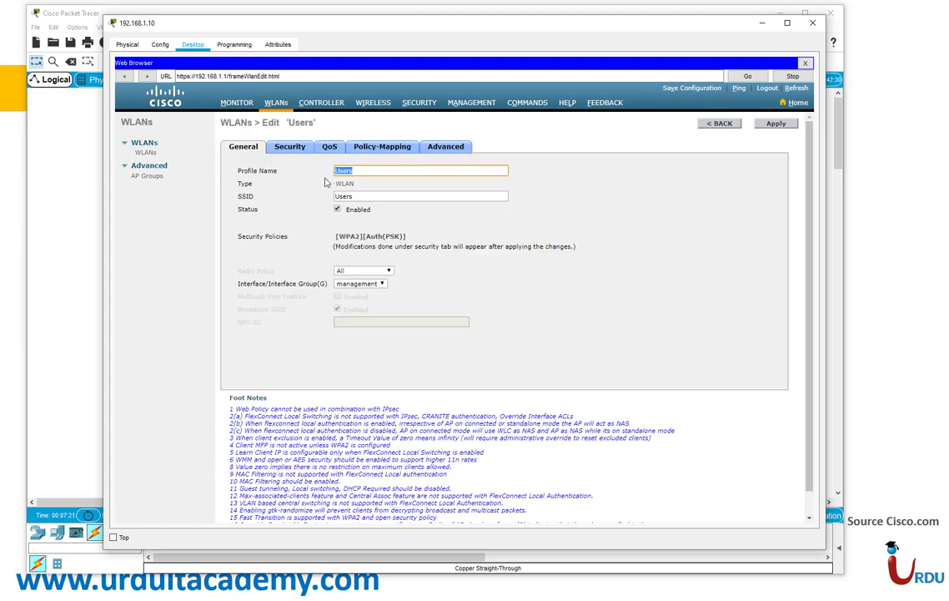
pyautogui.click(368, 284)
pyautogui.click(361, 296)
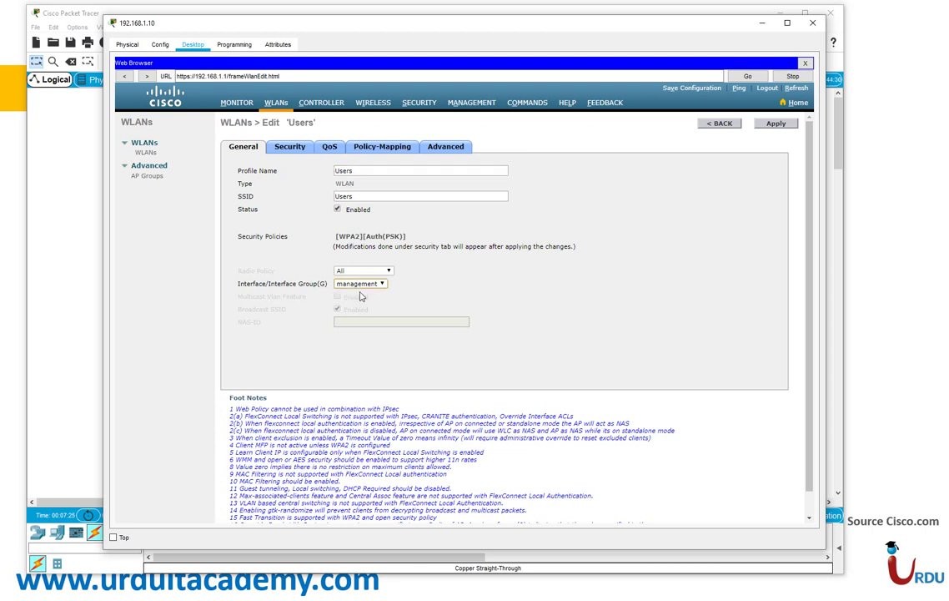
# Review the Users WLAN's Layer 2 PSK, Layer 3 and AAA server security settings
pyautogui.click(295, 150)
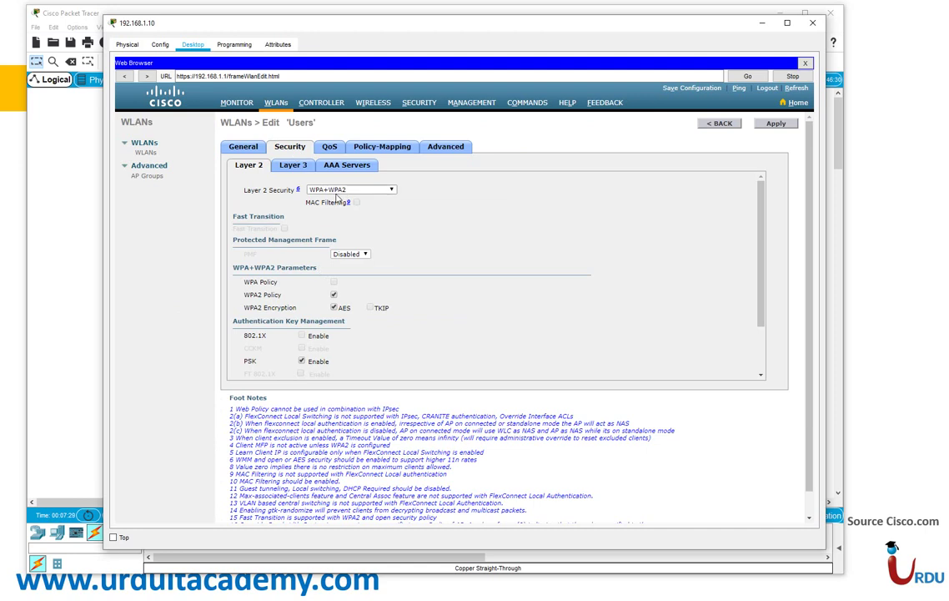
pyautogui.scroll(-1, 318, 269)
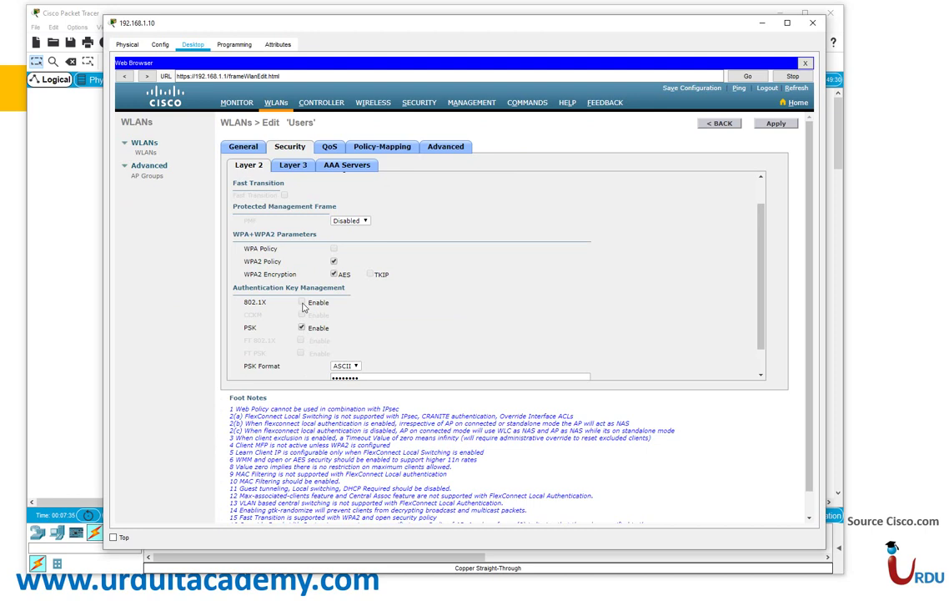
pyautogui.scroll(-1, 303, 307)
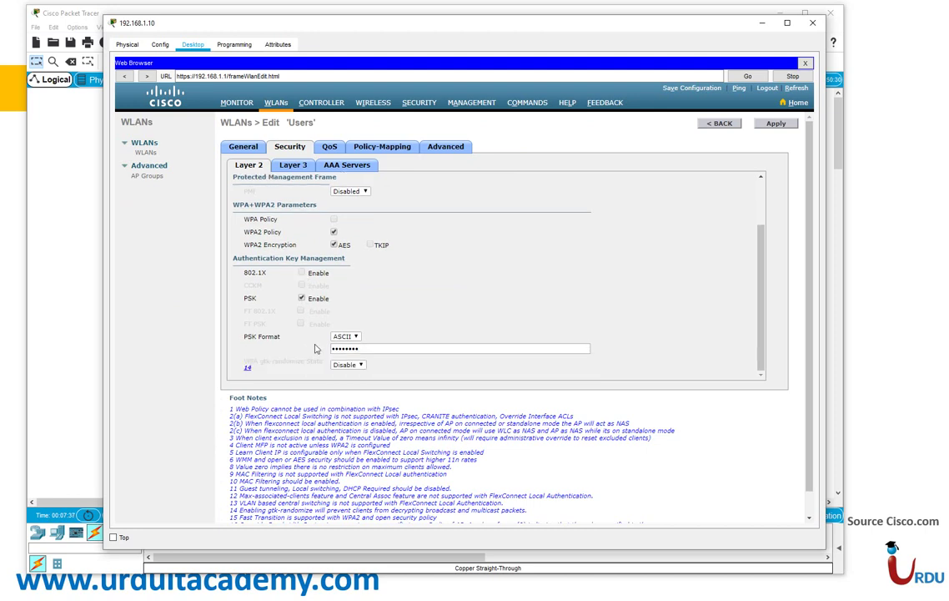
pyautogui.click(342, 349)
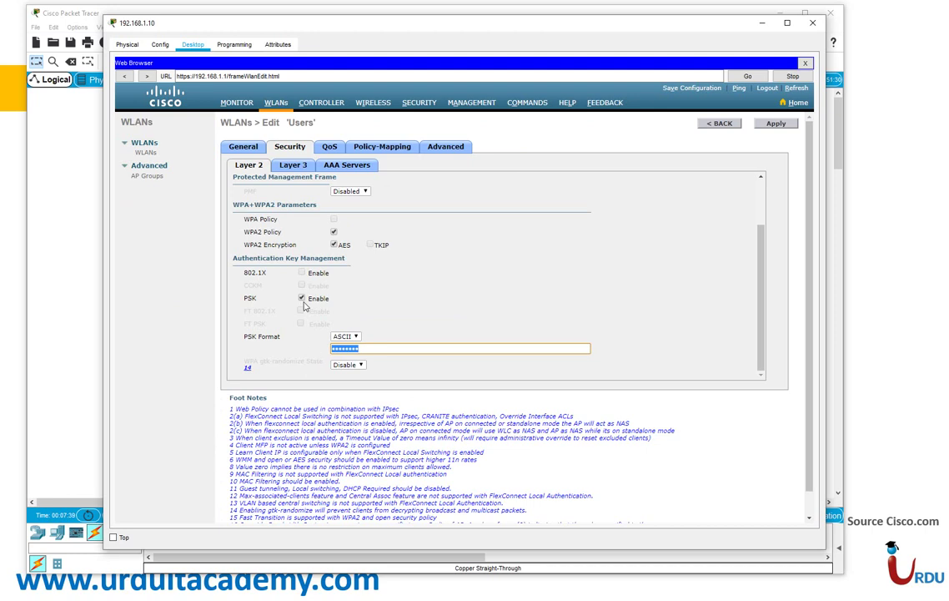
pyautogui.click(294, 166)
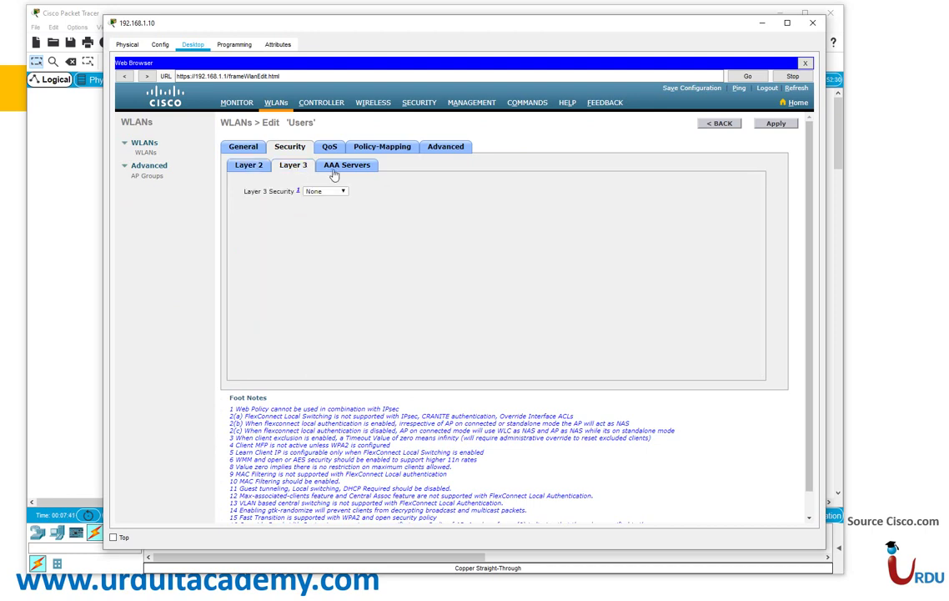
pyautogui.click(332, 168)
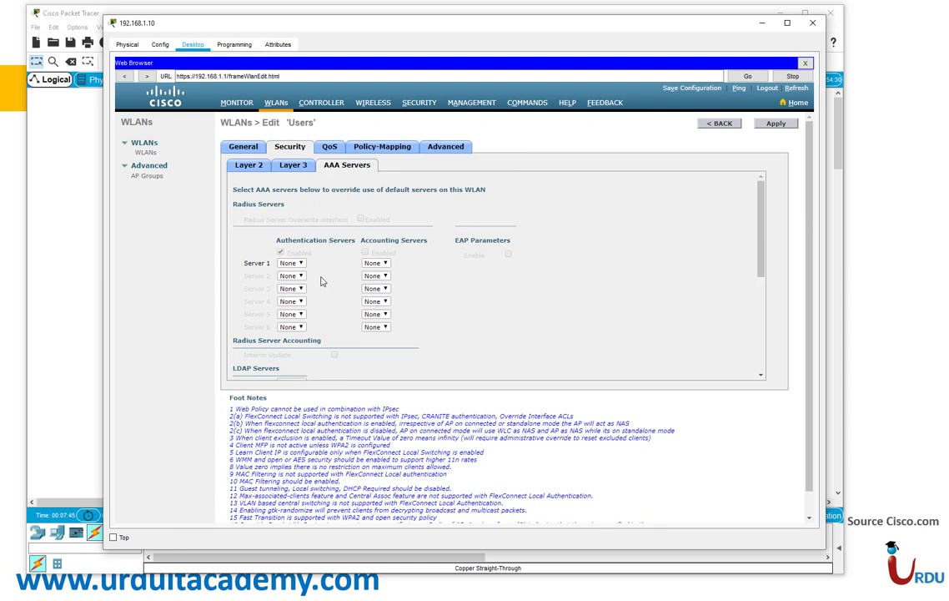
# Review the QoS, Policy-Mapping and Advanced settings, including FlexConnect, 11k and Tunneling
pyautogui.click(329, 151)
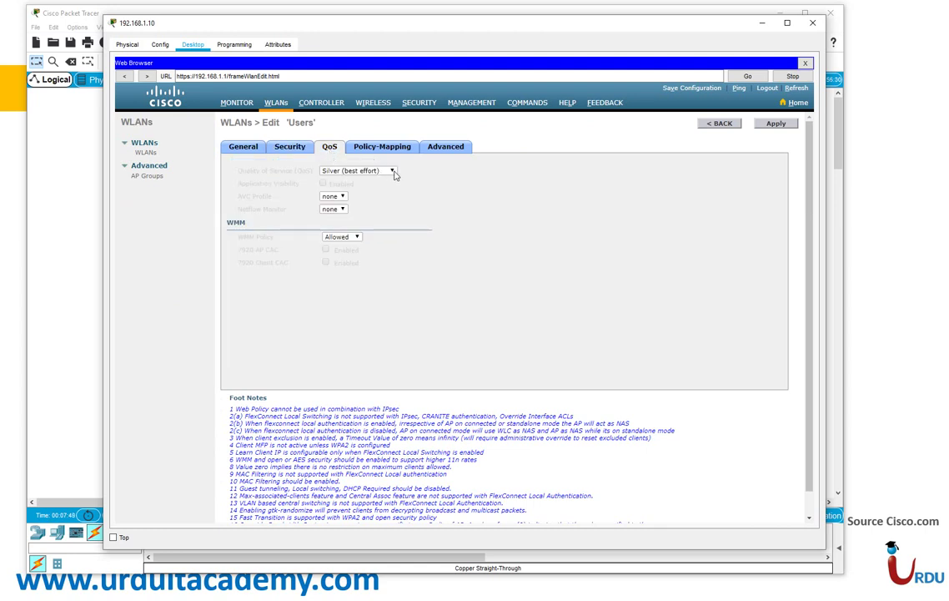
pyautogui.moveTo(274, 178); pyautogui.dragTo(353, 274)
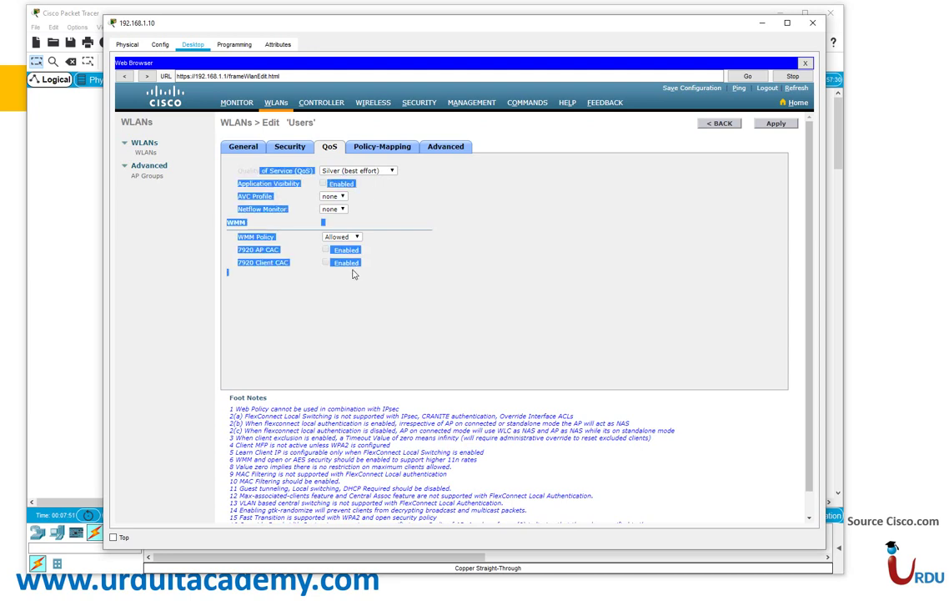
pyautogui.click(383, 146)
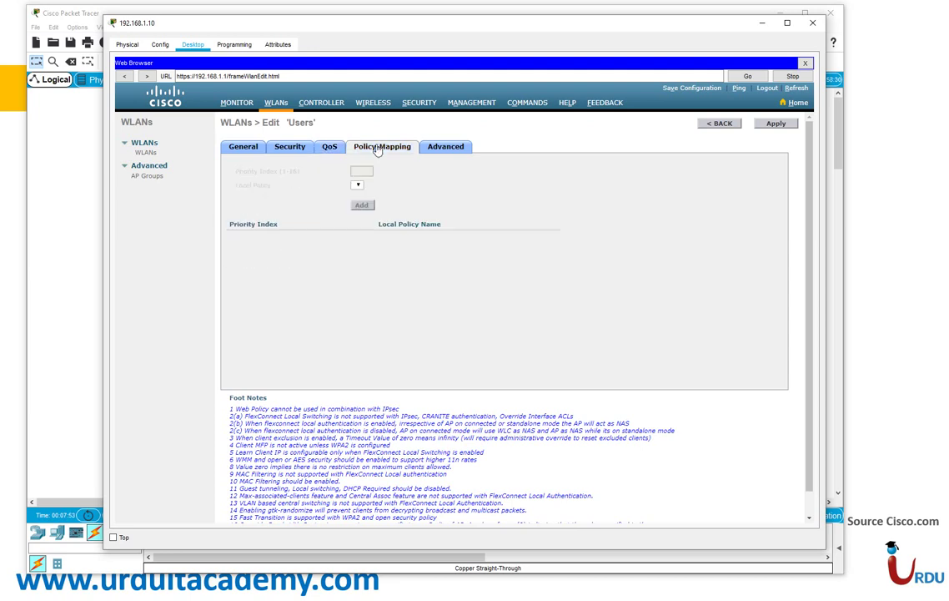
pyautogui.click(443, 146)
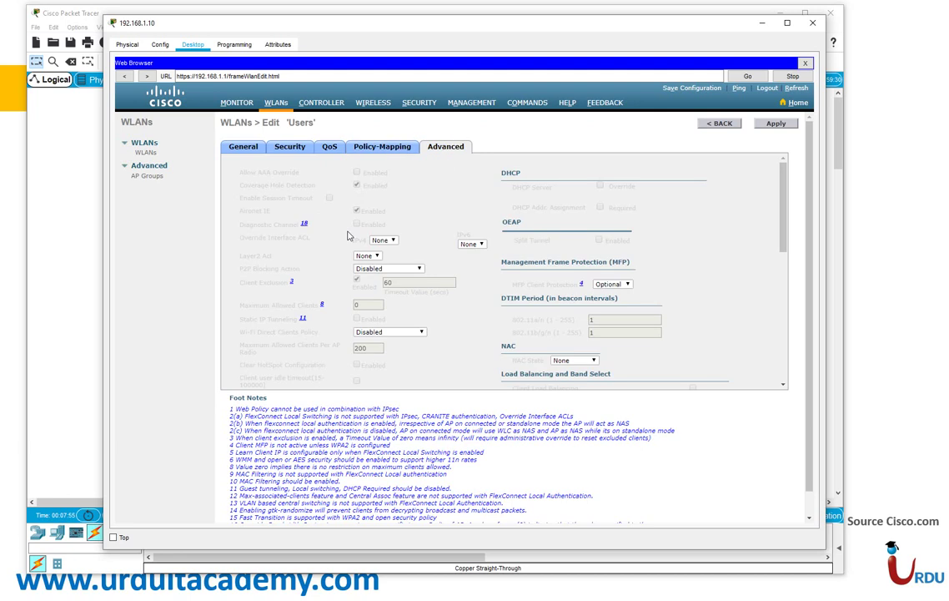
pyautogui.scroll(-10, 339, 267)
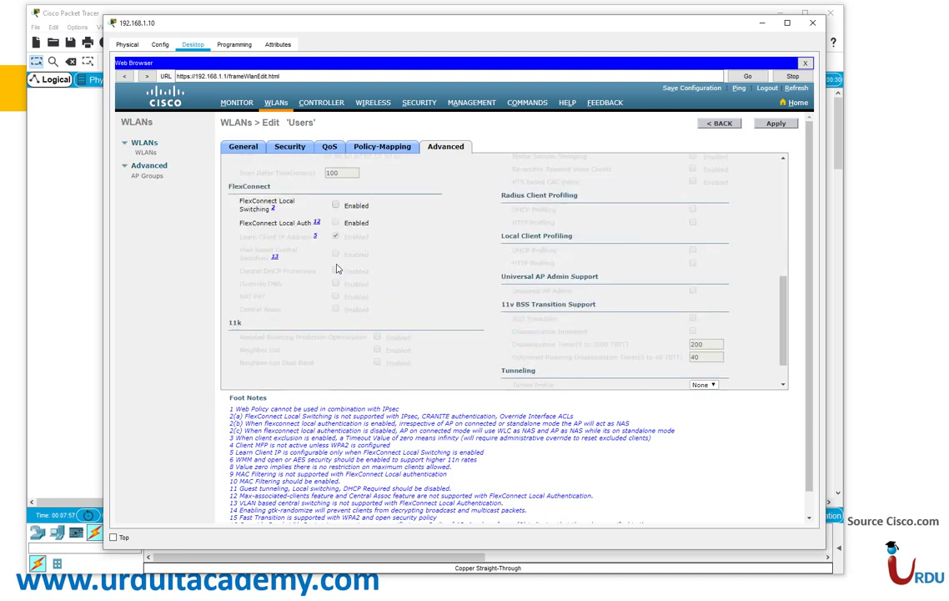
pyautogui.moveTo(278, 409); pyautogui.dragTo(419, 492)
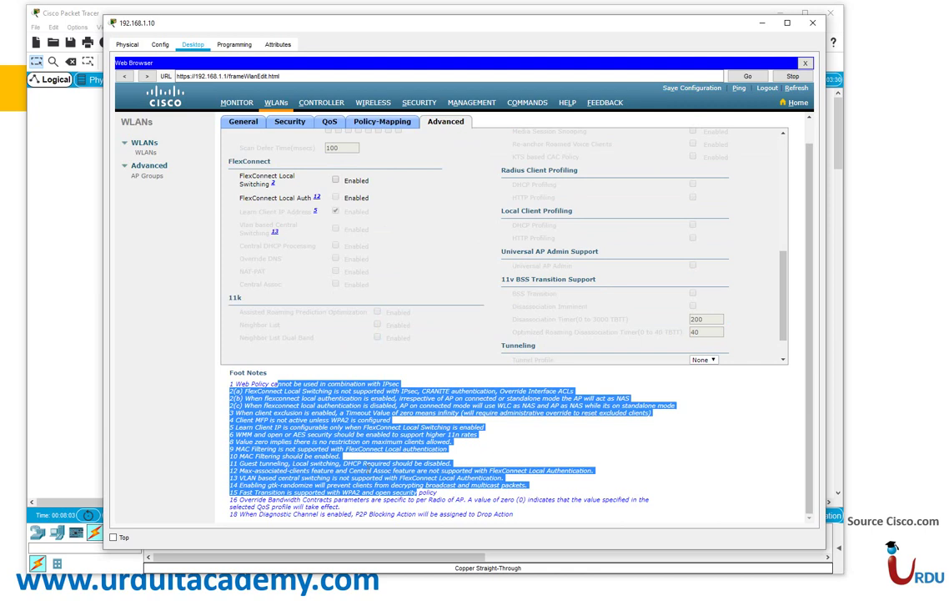
pyautogui.scroll(1, 458, 334)
# Inspect default-group in the AP Groups list, then start the Add New AP Group form
pyautogui.click(147, 176)
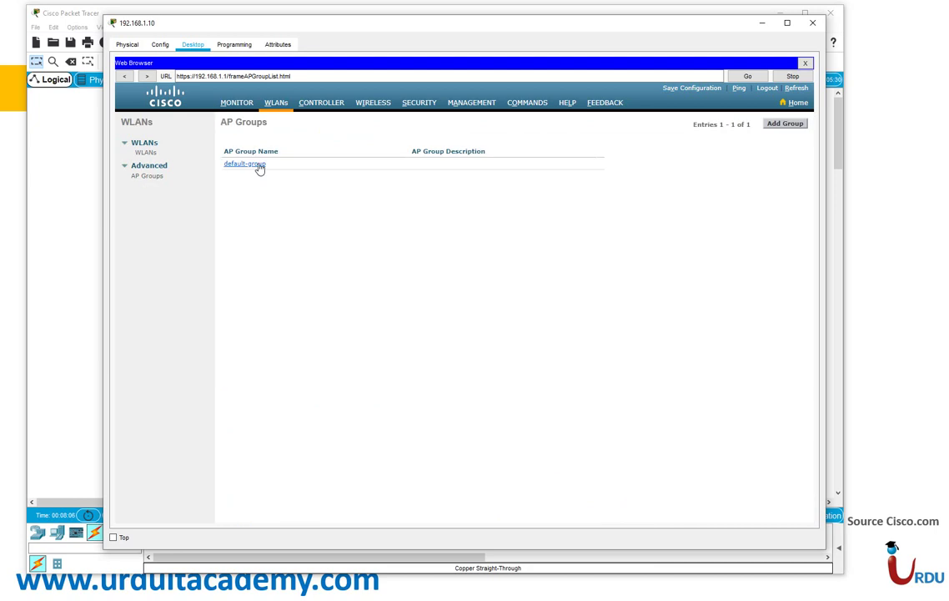
pyautogui.click(258, 164)
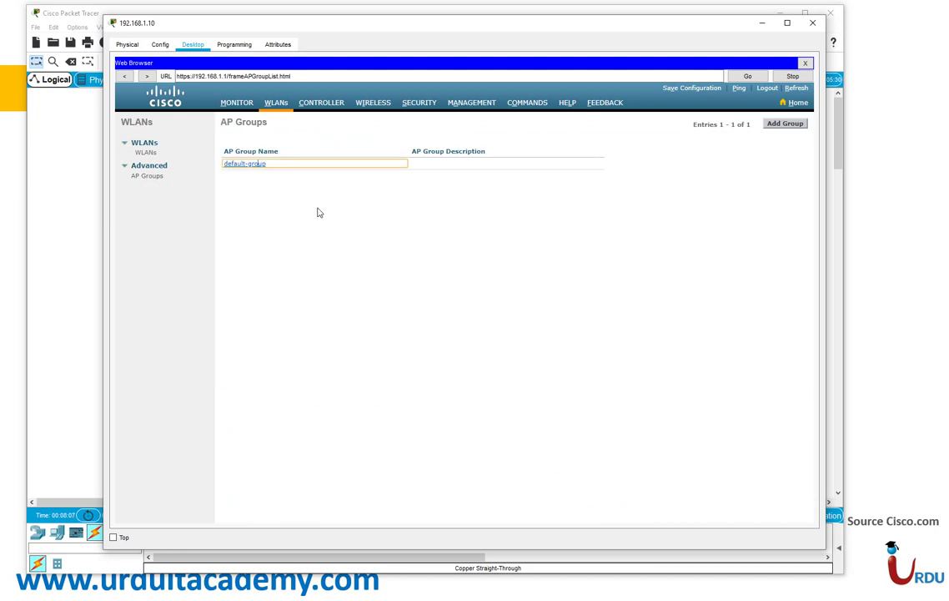
pyautogui.click(247, 164)
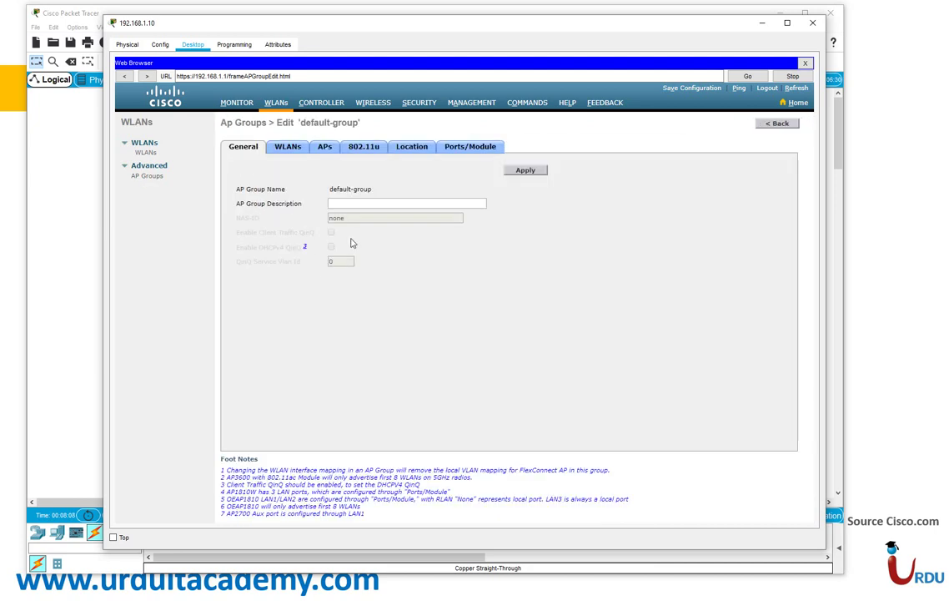
pyautogui.click(407, 203)
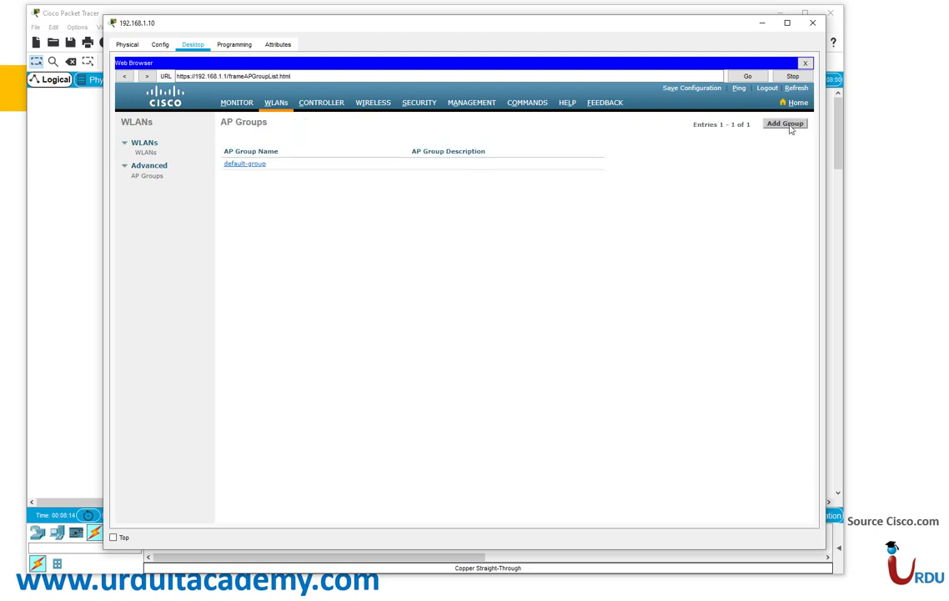
pyautogui.click(786, 124)
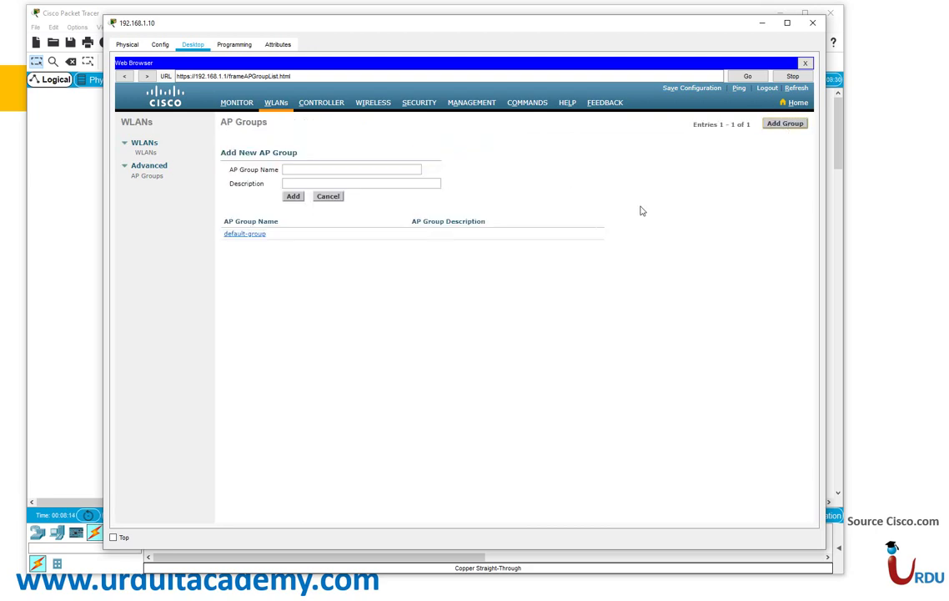
# Add AP group Floor1 with description Reception Floor, fixing the space-in-name error
pyautogui.click(338, 170)
pyautogui.write('Floor 1')
pyautogui.click(360, 182)
pyautogui.write('Recep')
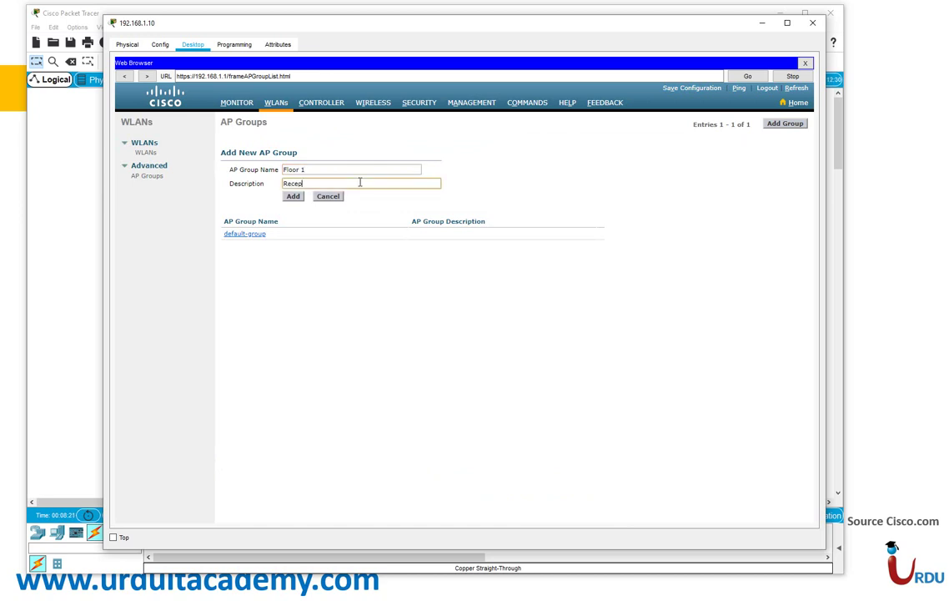
pyautogui.write('tion Floor')
pyautogui.click(293, 199)
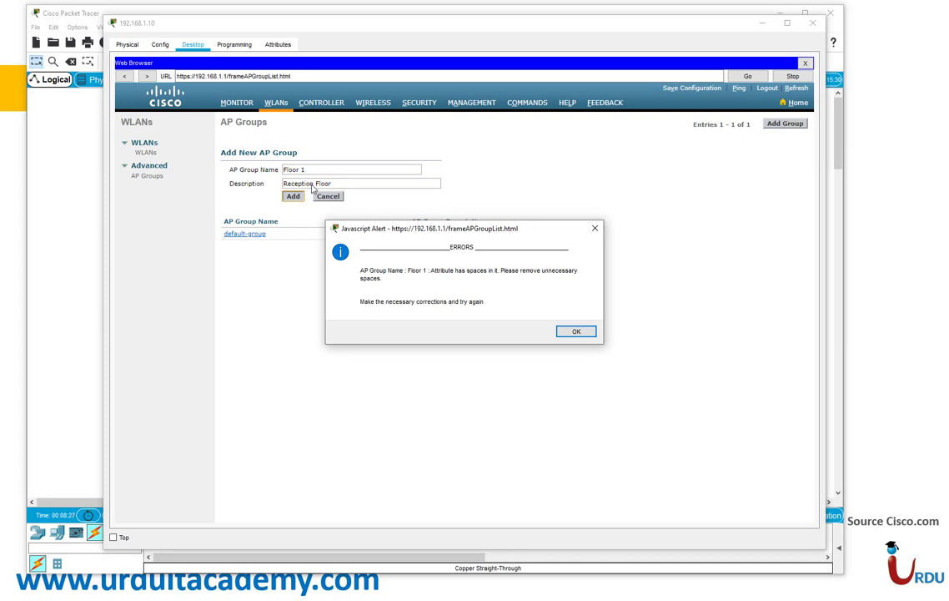
pyautogui.click(589, 333)
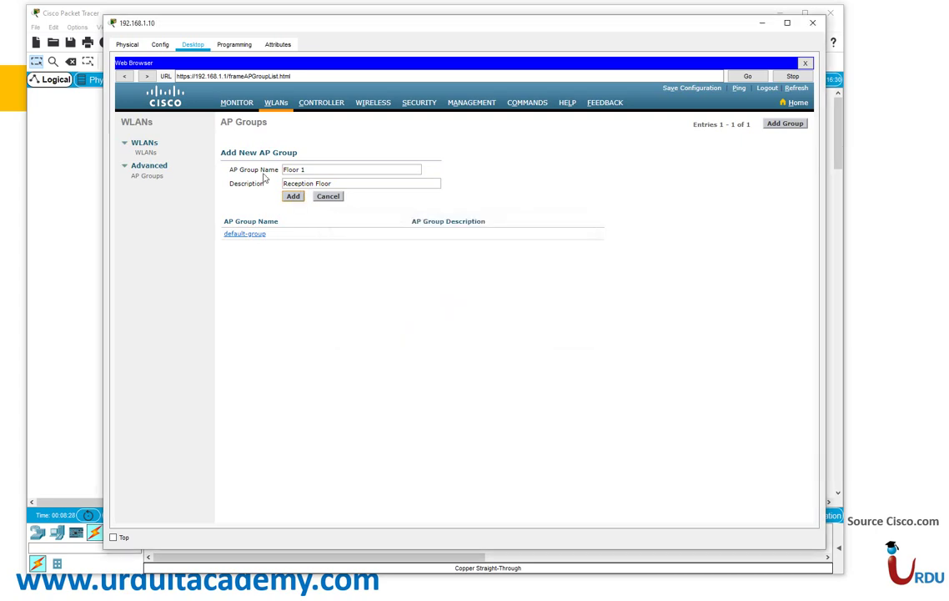
pyautogui.click(298, 170)
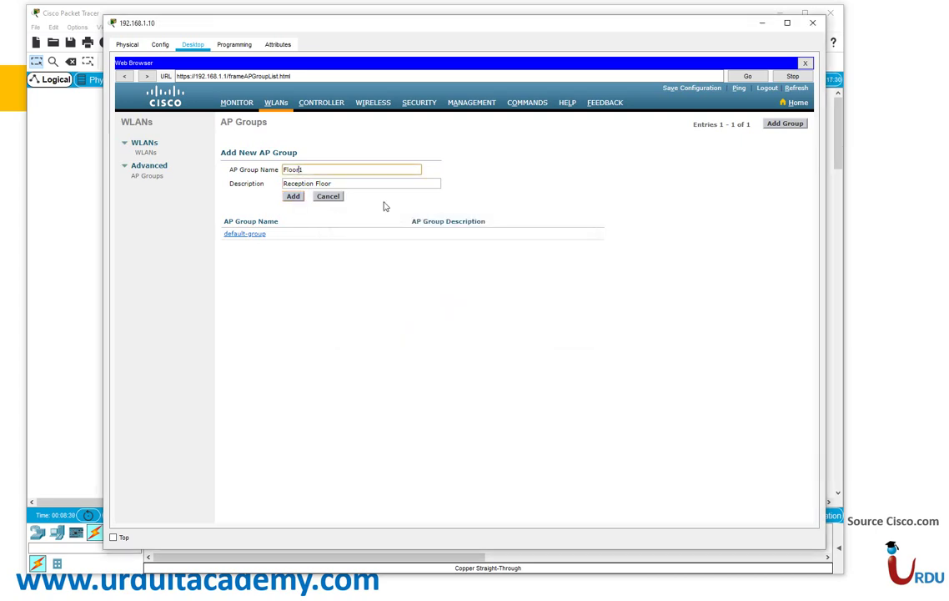
pyautogui.write('1')
pyautogui.click(296, 198)
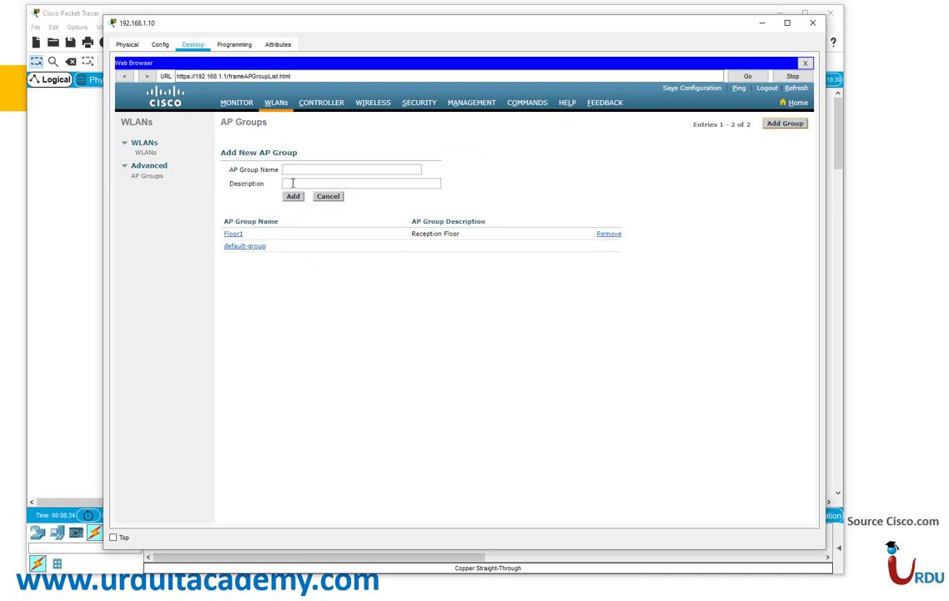
# Add a second AP group named Floor2
pyautogui.click(295, 169)
pyautogui.write('flo')
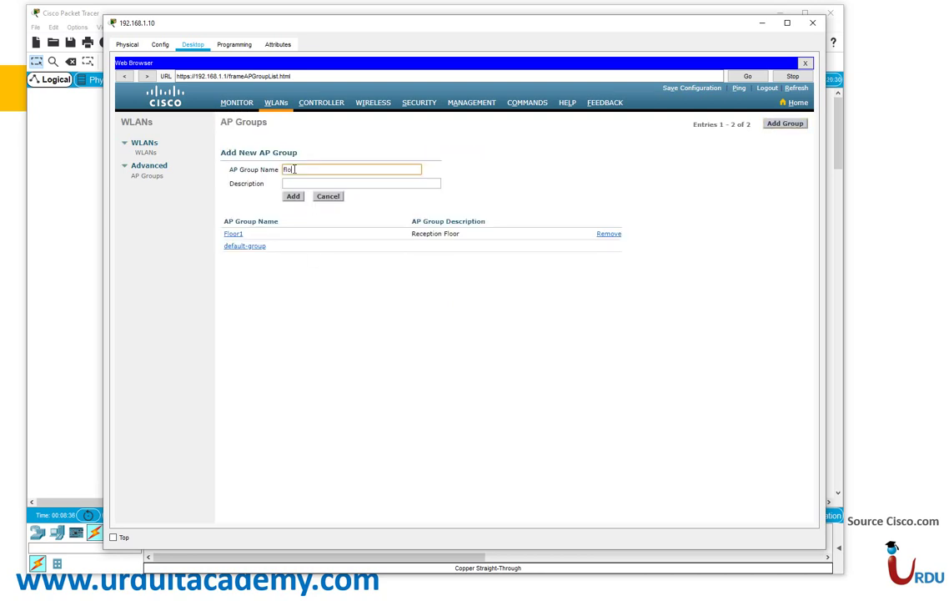
pyautogui.write('or2')
pyautogui.press('Home')
pyautogui.press('Delete')
pyautogui.write('F')
pyautogui.click(294, 198)
# Add a third AP group Floor3, then go to the Controller General page
pyautogui.click(785, 123)
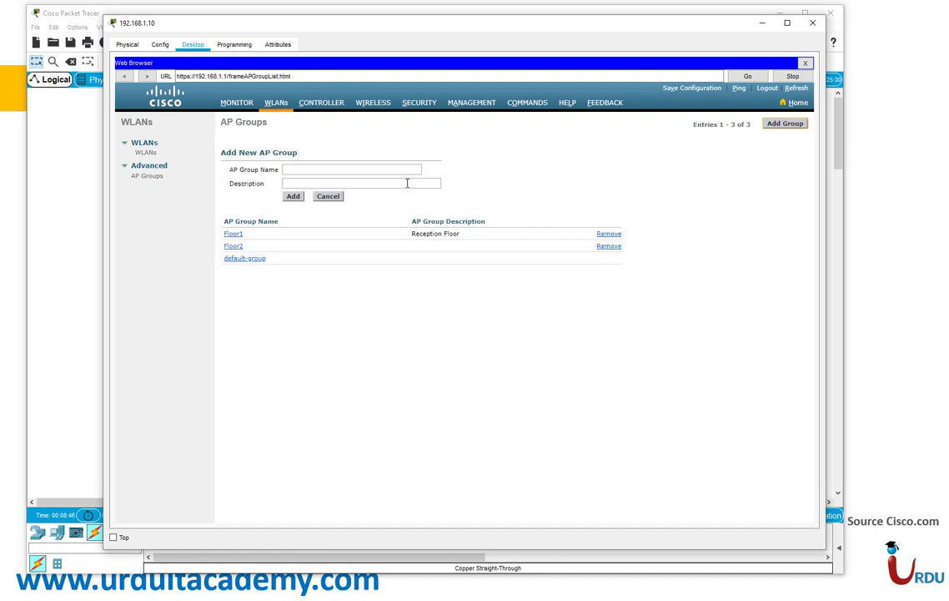
pyautogui.click(400, 168)
pyautogui.write('Floor3')
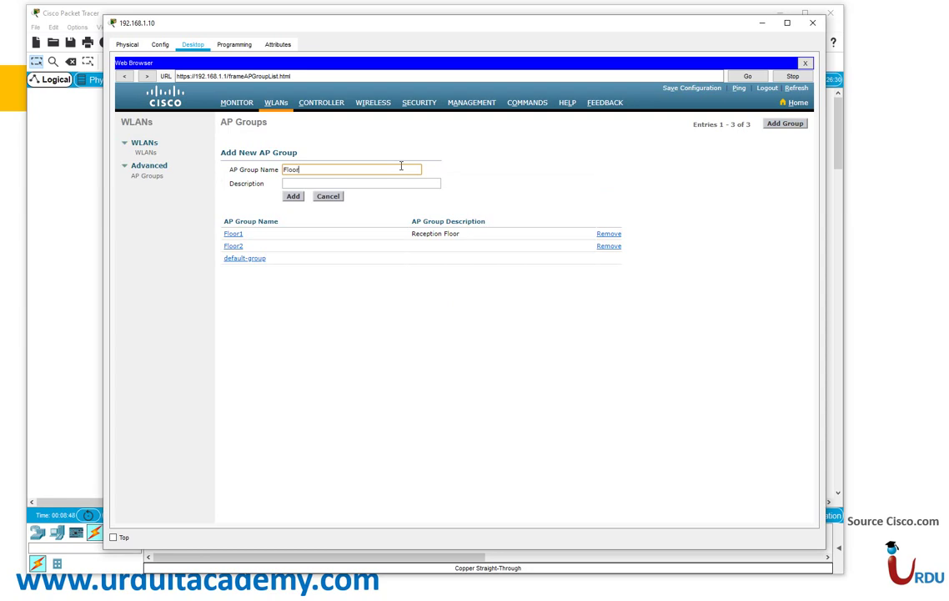
pyautogui.click(292, 196)
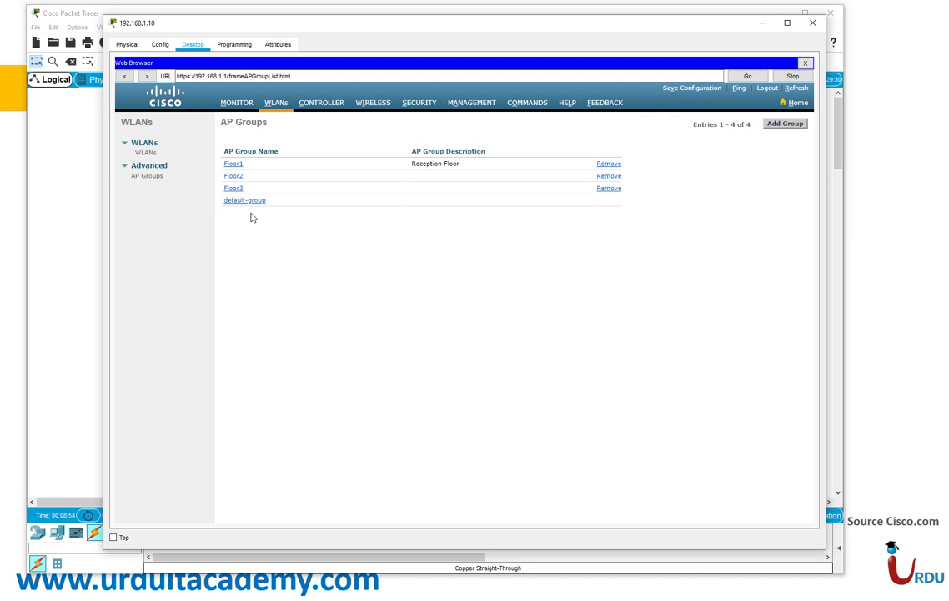
pyautogui.click(323, 110)
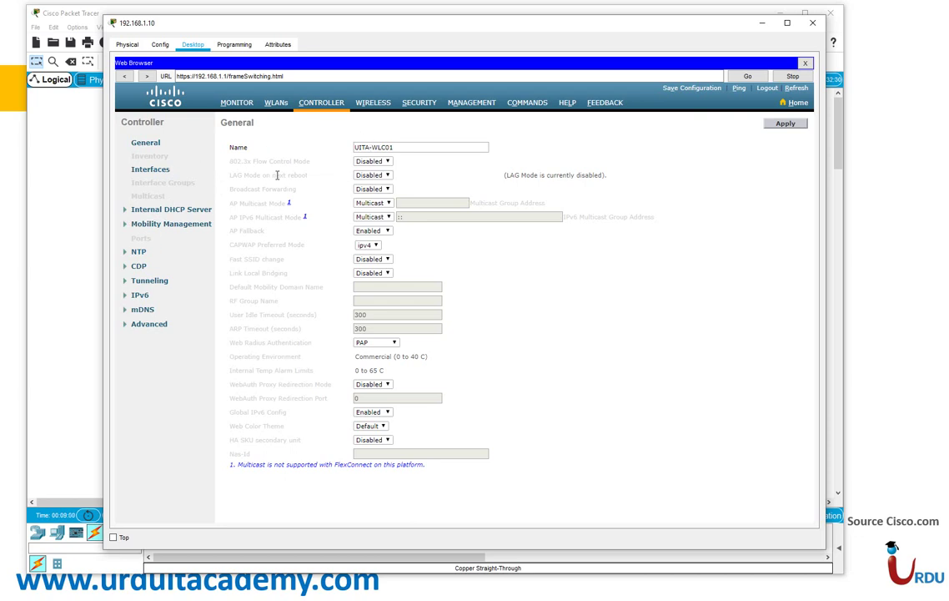
# Re-enter the trailing 1 of the controller's Name field on the General page
pyautogui.moveTo(219, 144); pyautogui.dragTo(267, 370)
pyautogui.click(530, 344)
pyautogui.click(394, 147)
pyautogui.press('BackSpace')
pyautogui.write('1')
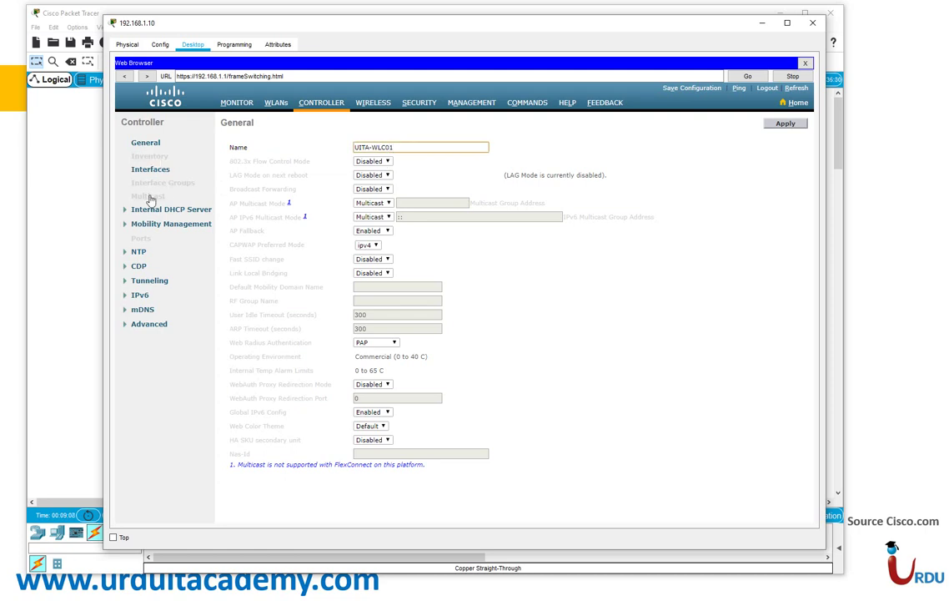
# Open the controller's Interfaces list, then return to the PC's browser from the topology
pyautogui.click(153, 170)
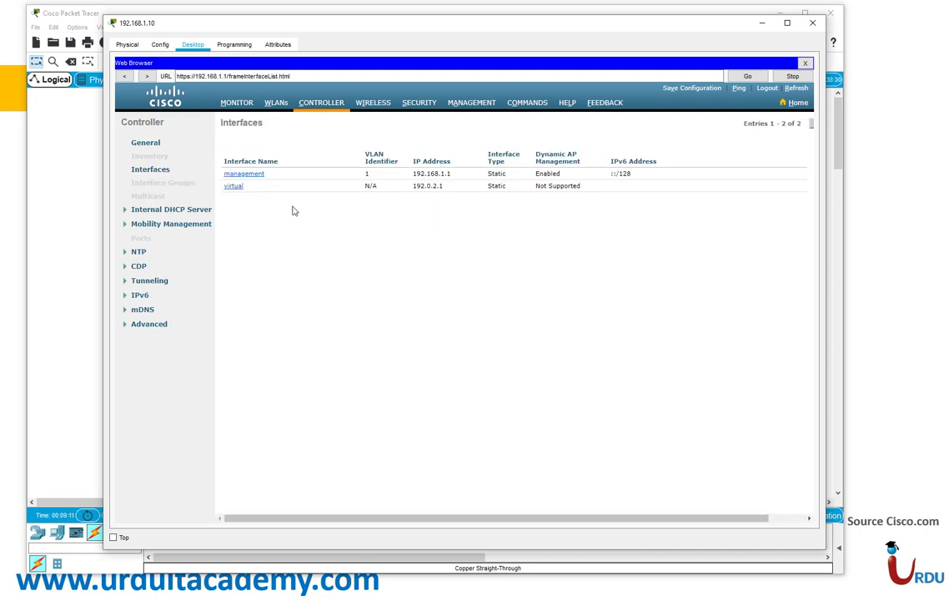
pyautogui.click(414, 558)
pyautogui.moveTo(415, 558); pyautogui.dragTo(411, 558)
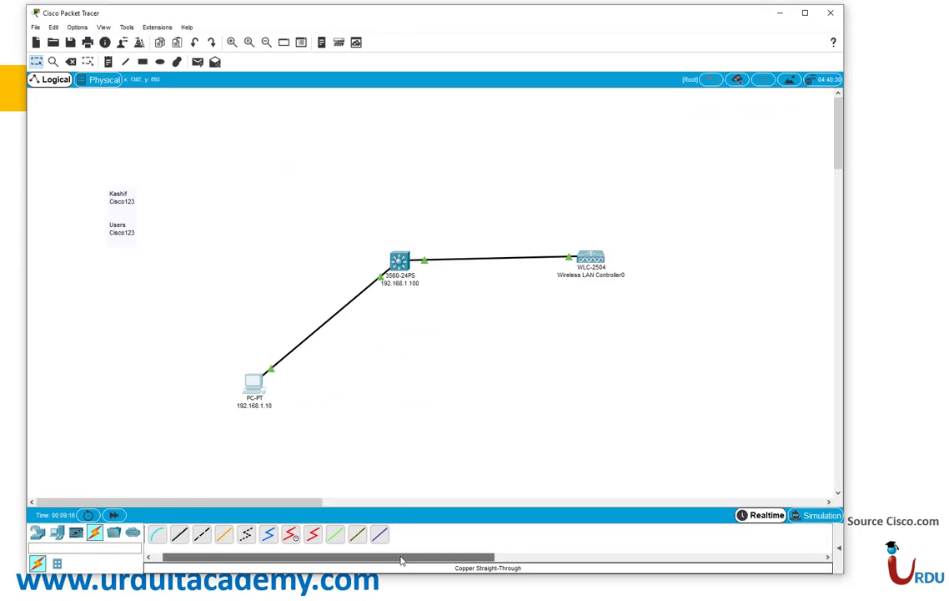
pyautogui.click(250, 385)
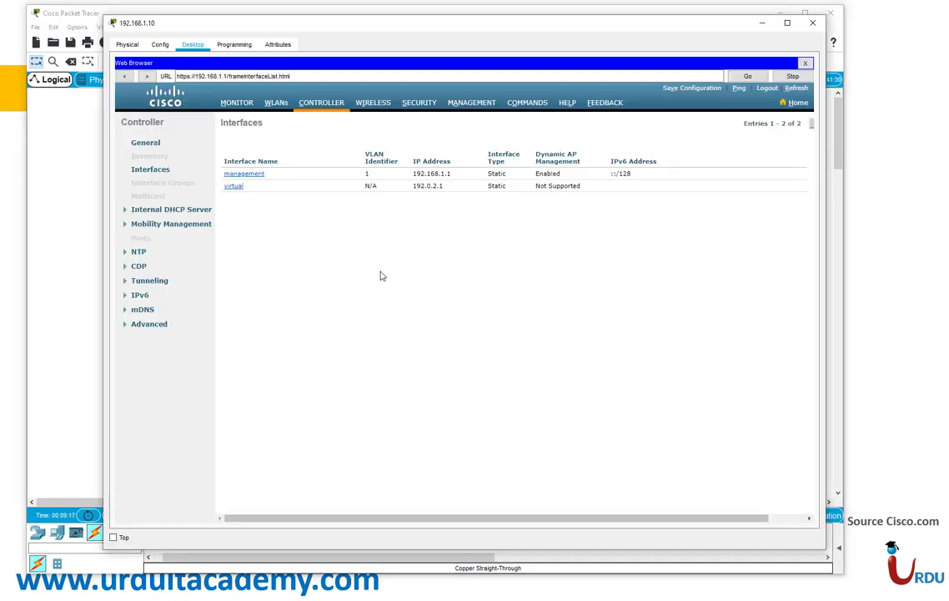
pyautogui.moveTo(503, 525); pyautogui.dragTo(538, 525)
# Create a new controller interface named Guest on VLAN 999
pyautogui.click(787, 122)
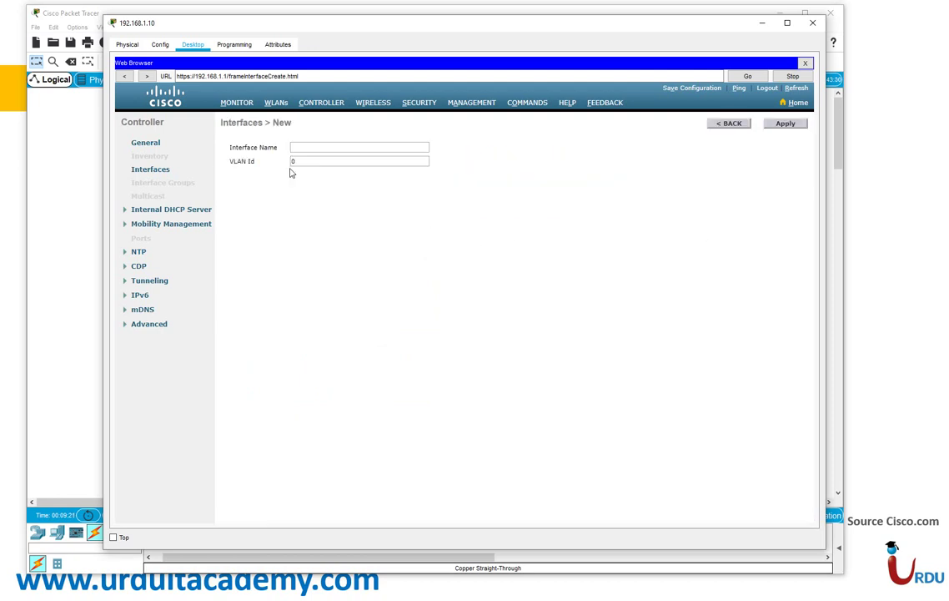
pyautogui.click(298, 149)
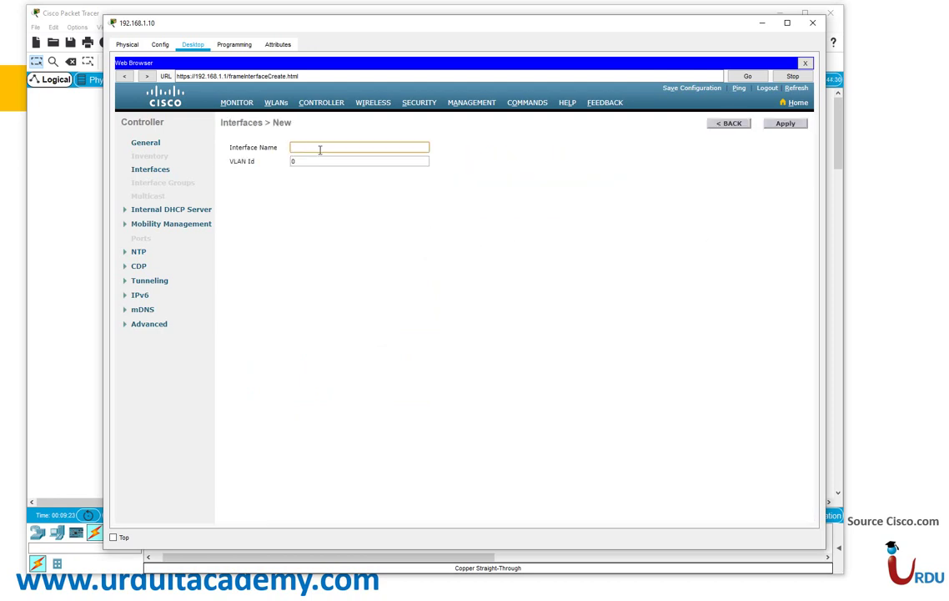
pyautogui.write('Guest')
pyautogui.press('Tab')
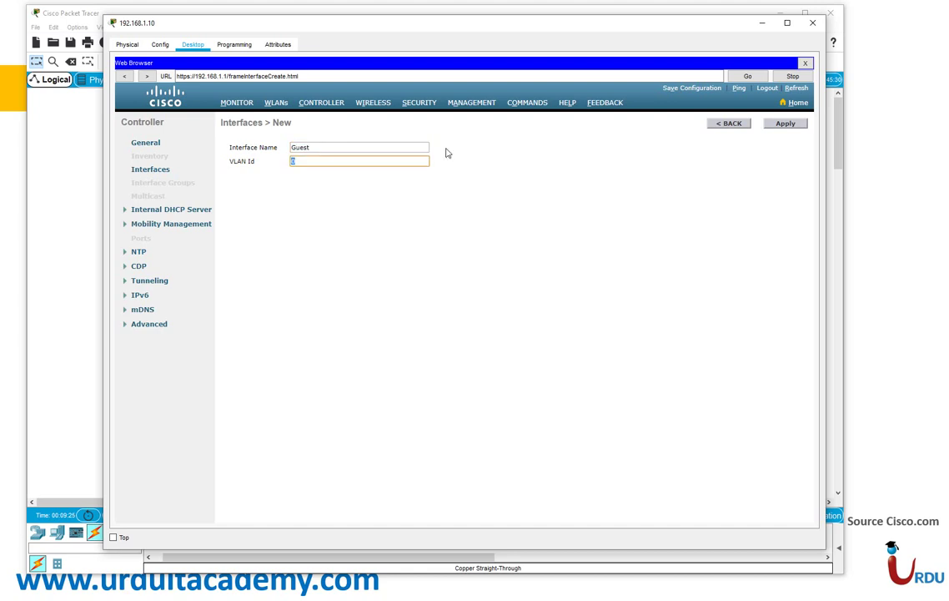
pyautogui.write('999')
pyautogui.click(786, 123)
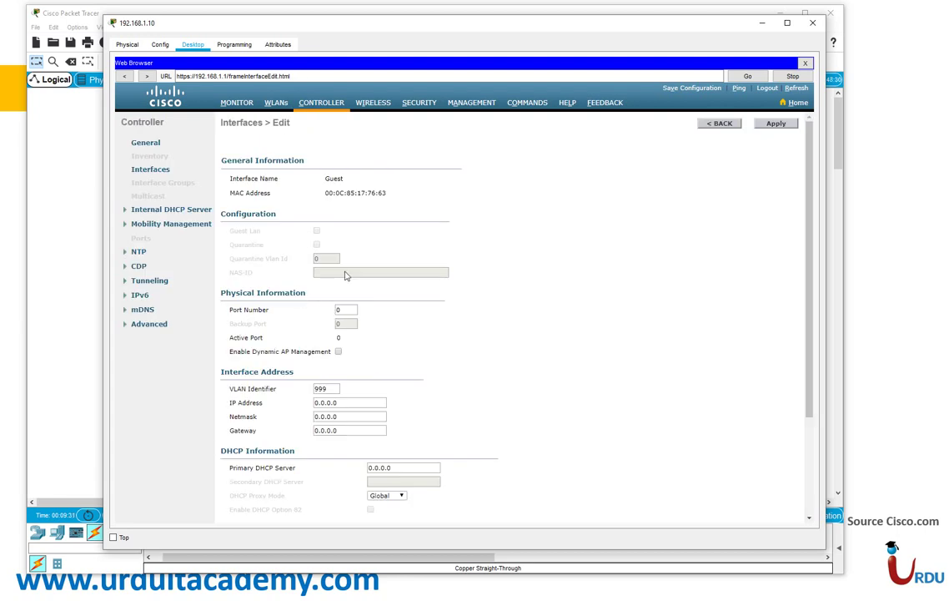
# Enter the Guest interface's 99.99.99.x IP address, netmask 255.255.255.0 and gateway
pyautogui.click(351, 406)
pyautogui.hotkey('ctrl', 'a')
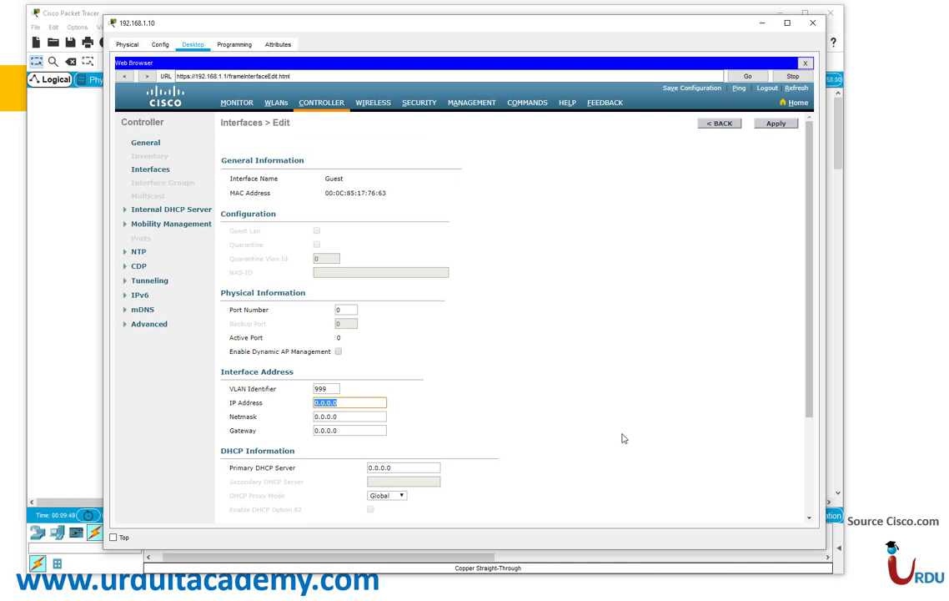
pyautogui.write('99.99.99.1')
pyautogui.press('Tab')
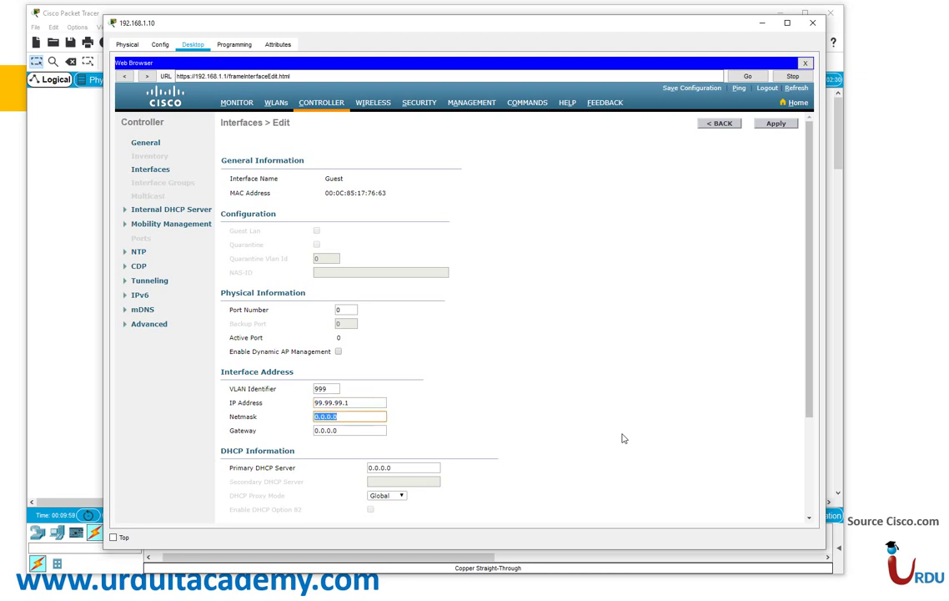
pyautogui.write('255.255.255.0')
pyautogui.press('Tab')
pyautogui.write('99')
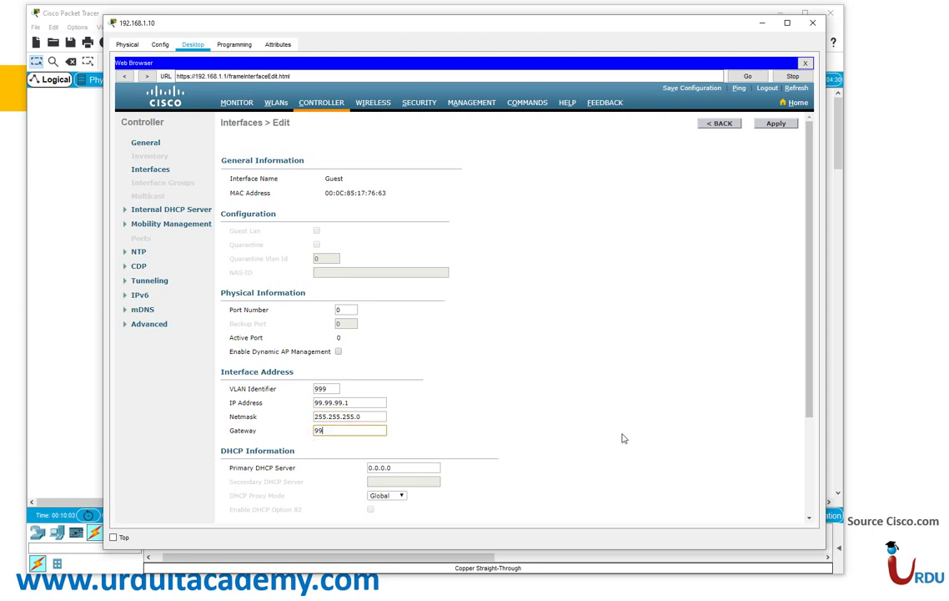
pyautogui.write('.99.99.1')
# Set primary DHCP server 99.99.99.1, correct the gateway to 99.99.99.100, and select Port Number
pyautogui.click(410, 469)
pyautogui.click(410, 469)
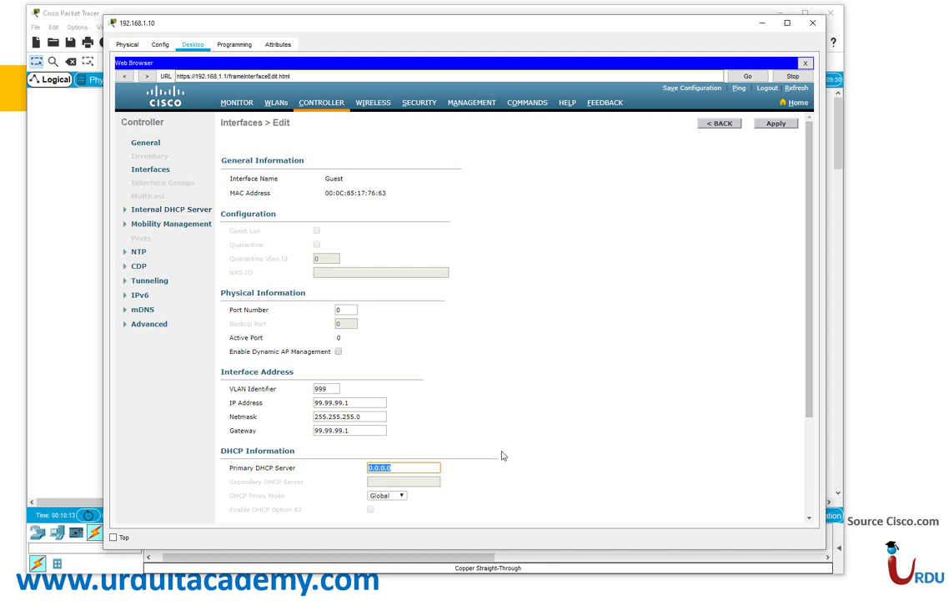
pyautogui.write('99.99.99.1')
pyautogui.click(351, 431)
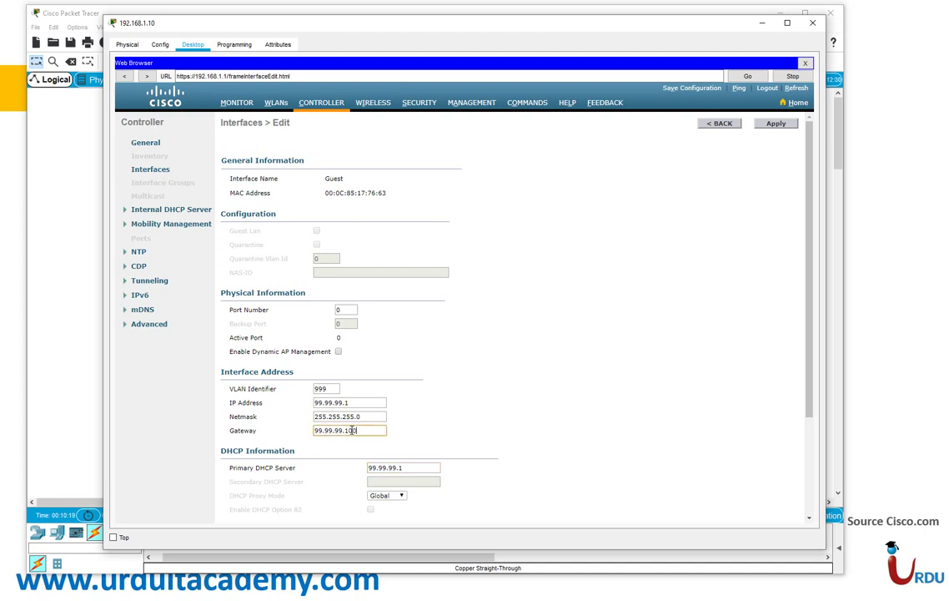
pyautogui.click(433, 410)
pyautogui.doubleClick(340, 309)
# Apply the Guest interface settings with port number 2 after fixing the invalid port error
pyautogui.click(775, 124)
pyautogui.click(530, 305)
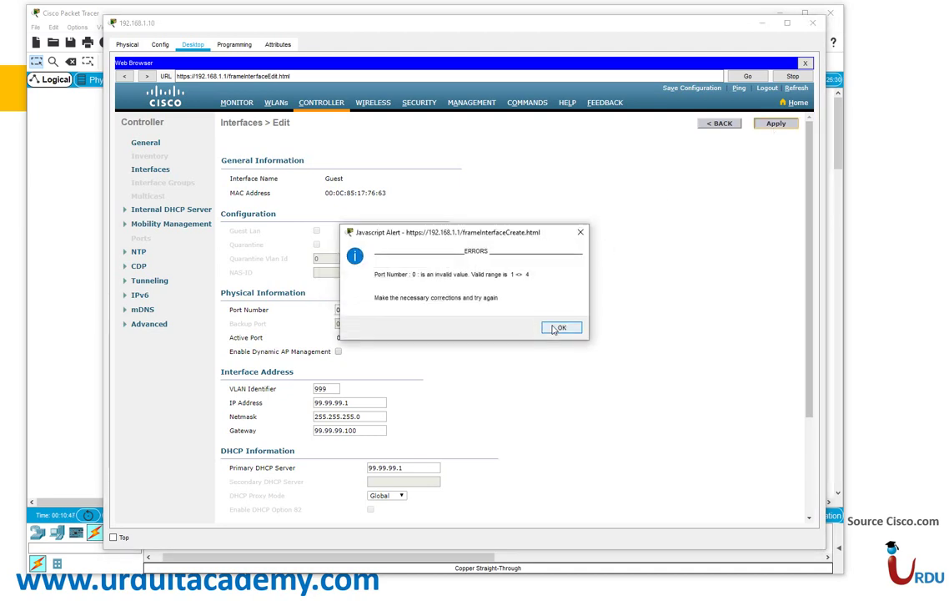
pyautogui.click(554, 328)
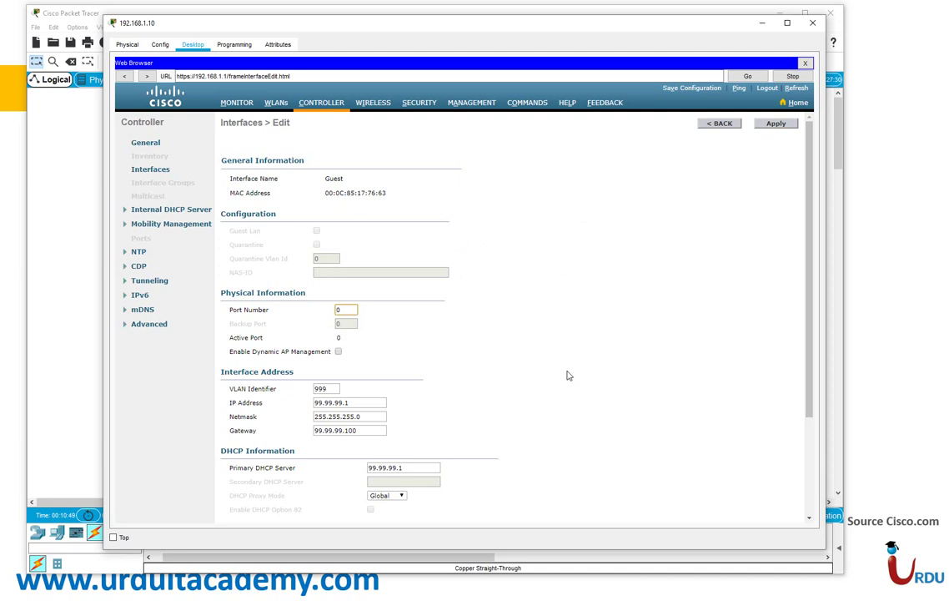
pyautogui.write('2')
pyautogui.click(776, 124)
pyautogui.click(523, 308)
# Browse Interfaces, Internal DHCP Server, WIRELESS and WLANs, then close the PC's browser window
pyautogui.click(170, 173)
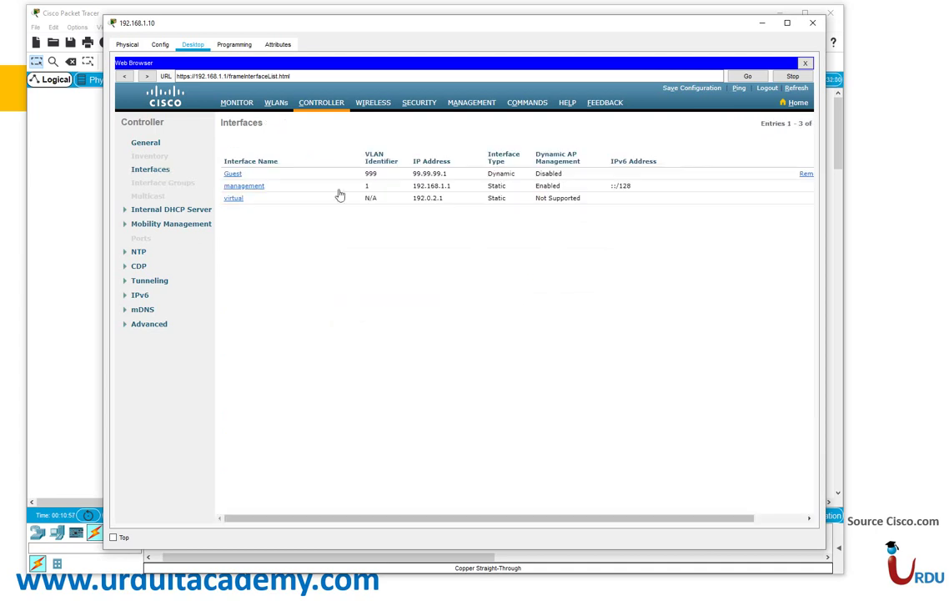
pyautogui.click(167, 210)
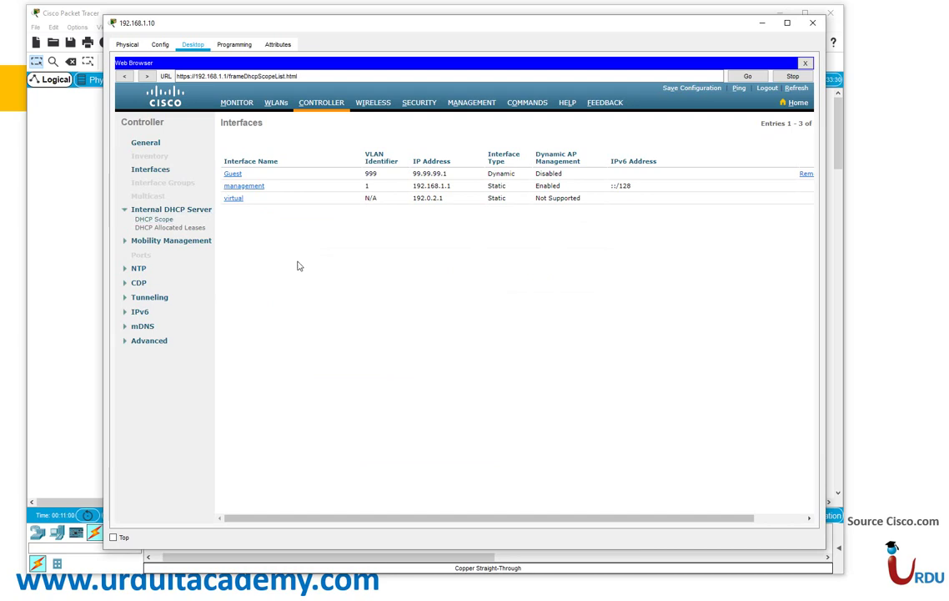
pyautogui.click(372, 102)
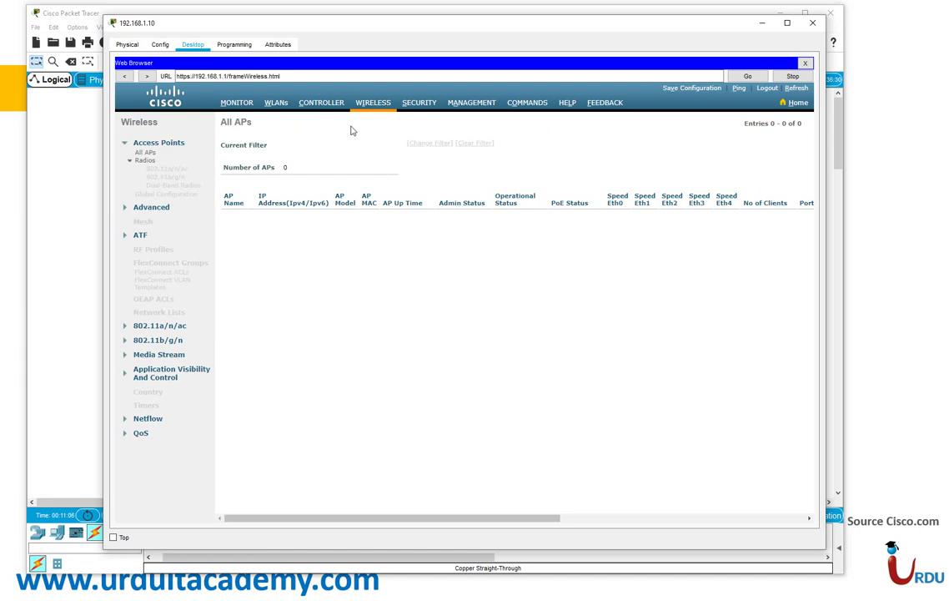
pyautogui.click(276, 105)
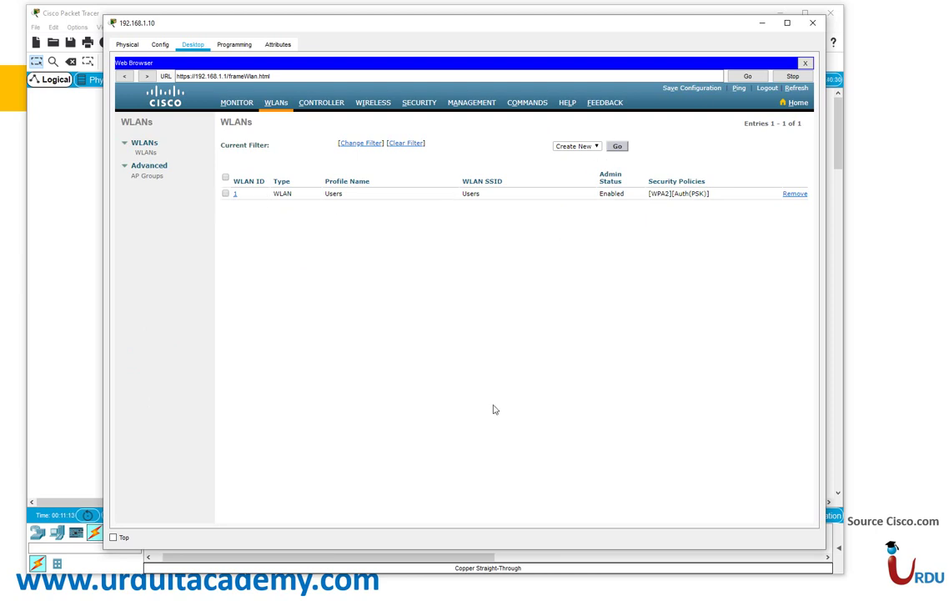
pyautogui.hotkey('alt', 'F4')
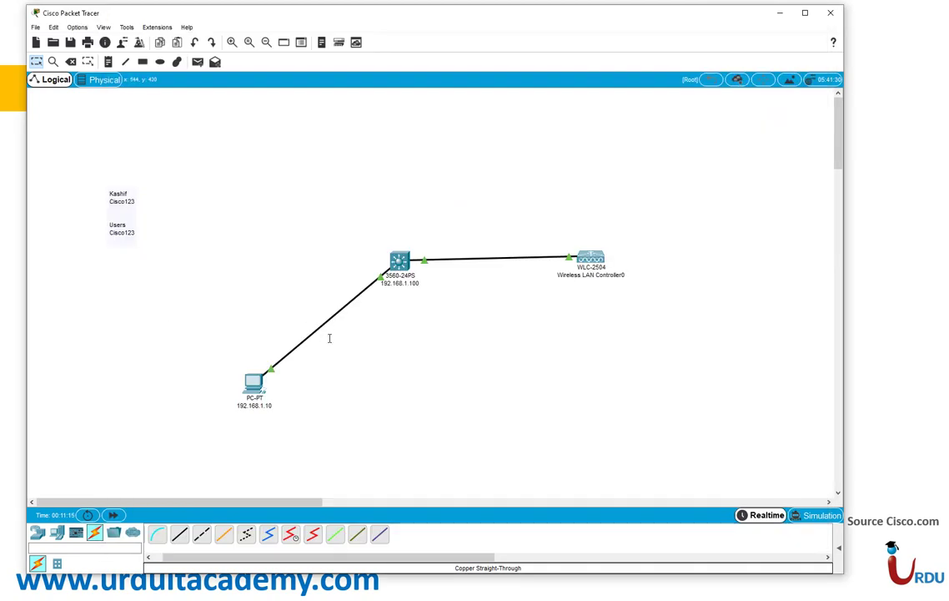
# Place a 3702i lightweight access point from Wireless Devices above the switch
pyautogui.click(57, 532)
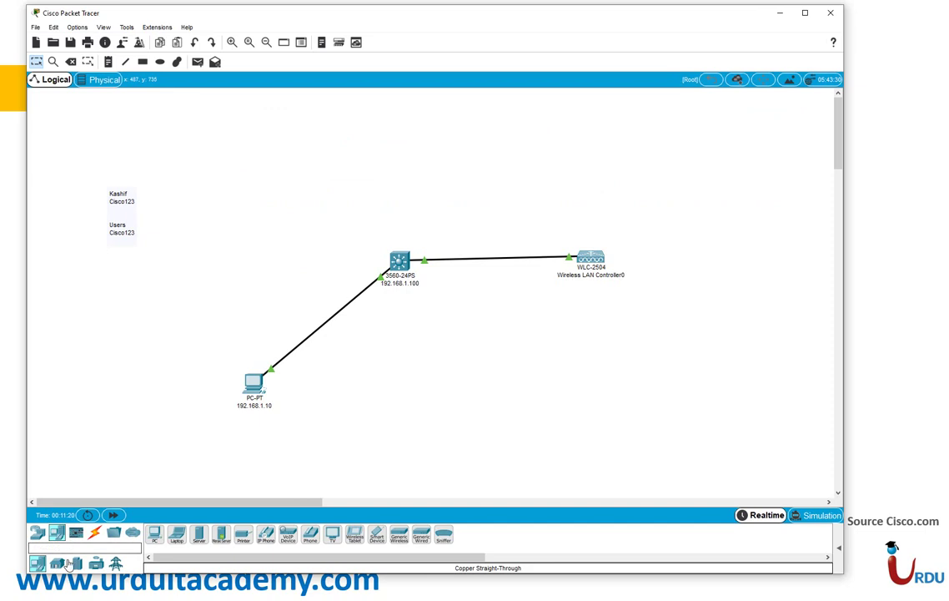
pyautogui.click(39, 534)
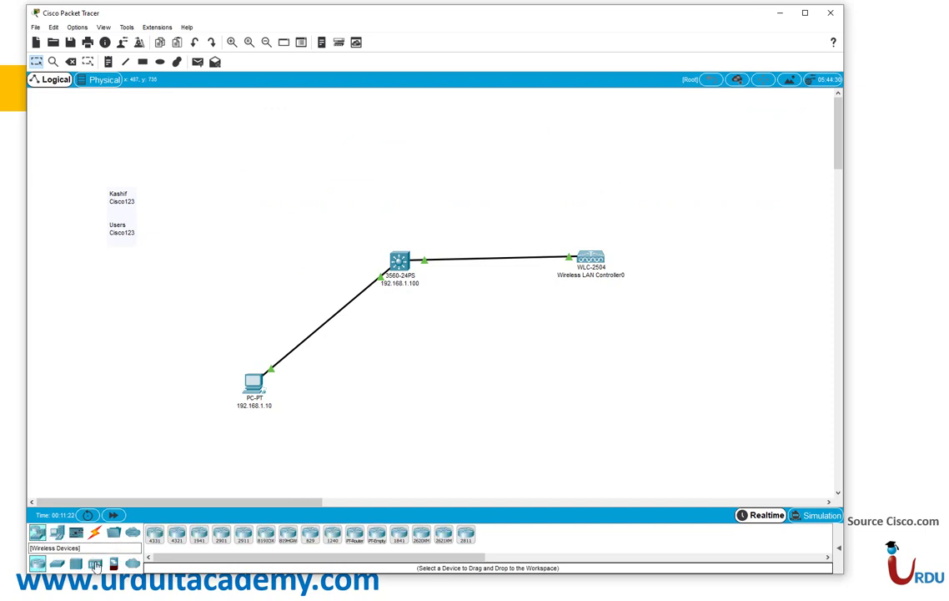
pyautogui.click(94, 564)
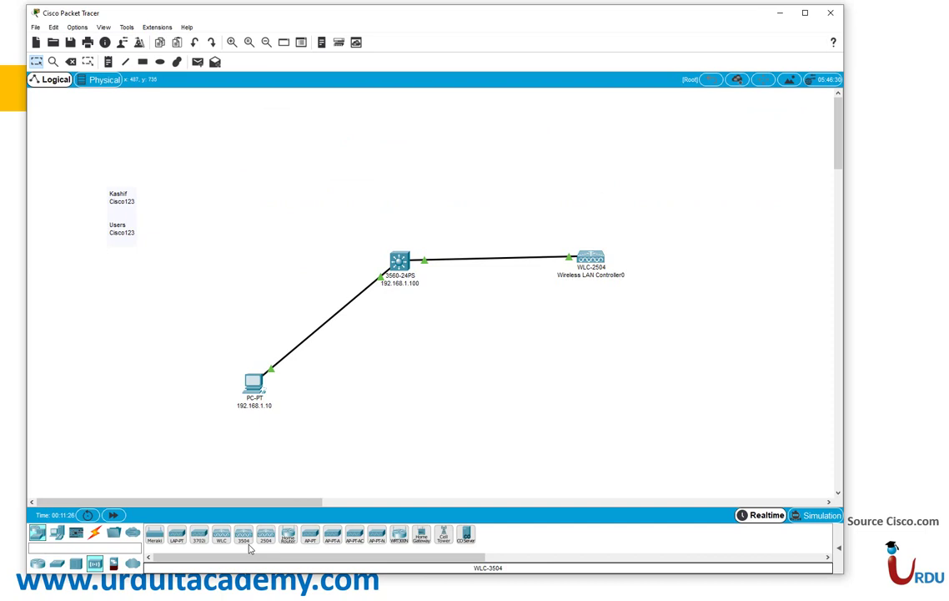
pyautogui.click(198, 534)
pyautogui.click(405, 155)
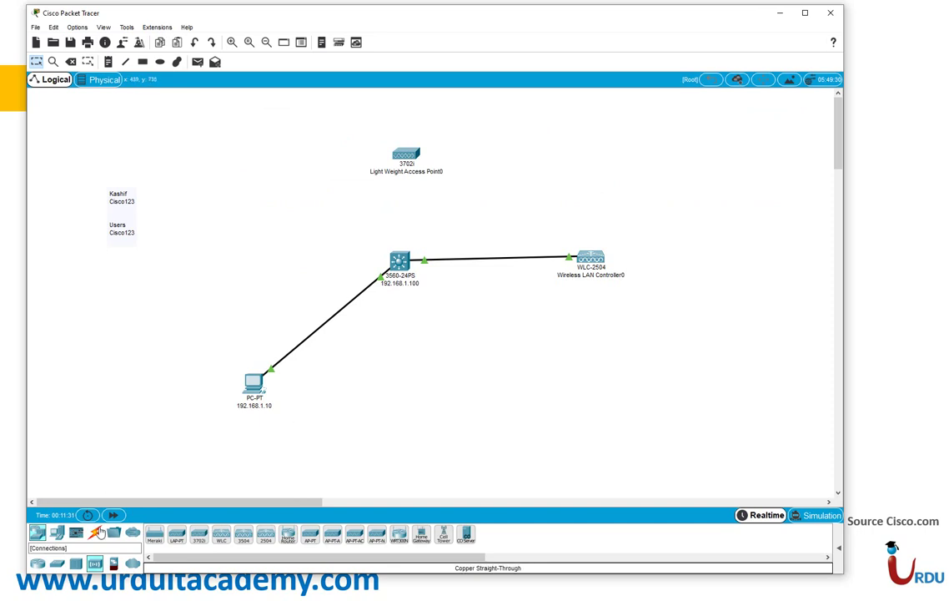
# Cable the AP's GigabitEthernet0 to a switch FastEthernet port and open the AP's window
pyautogui.click(94, 532)
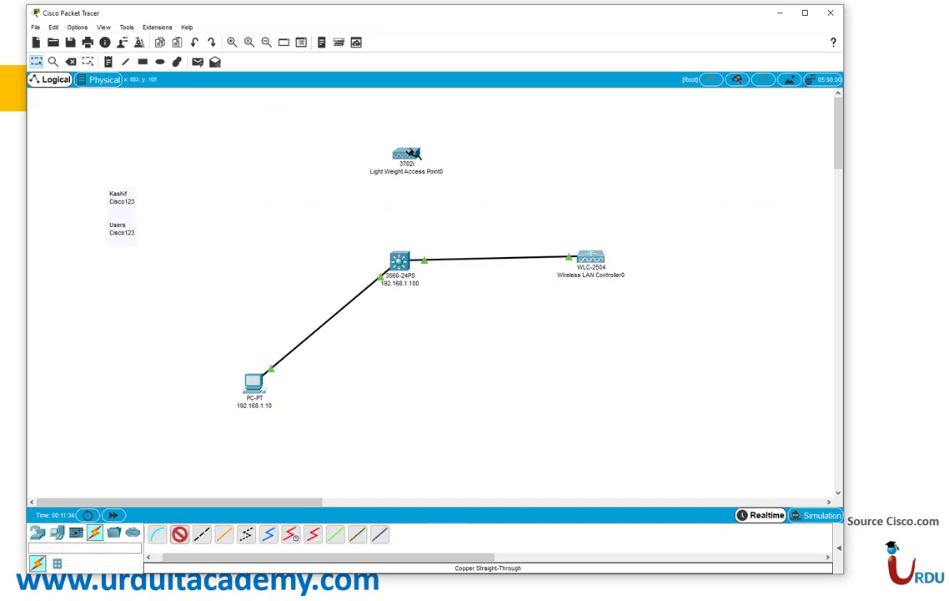
pyautogui.click(407, 155)
pyautogui.click(421, 154)
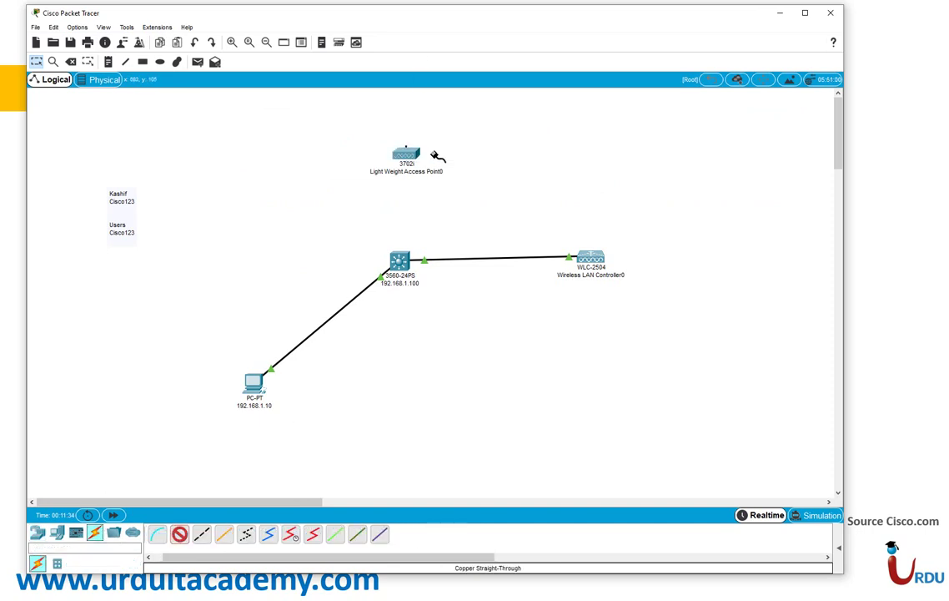
pyautogui.click(401, 261)
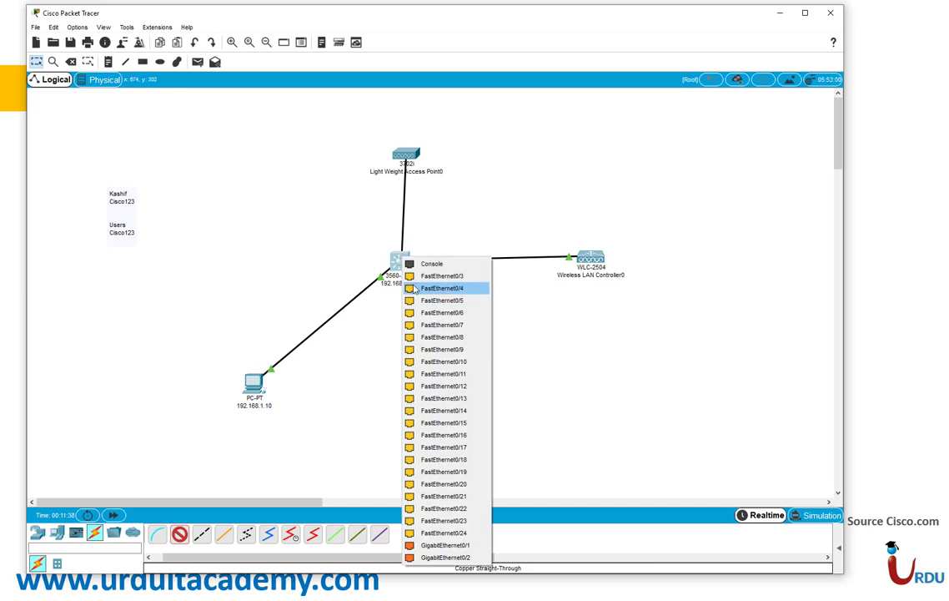
pyautogui.click(430, 363)
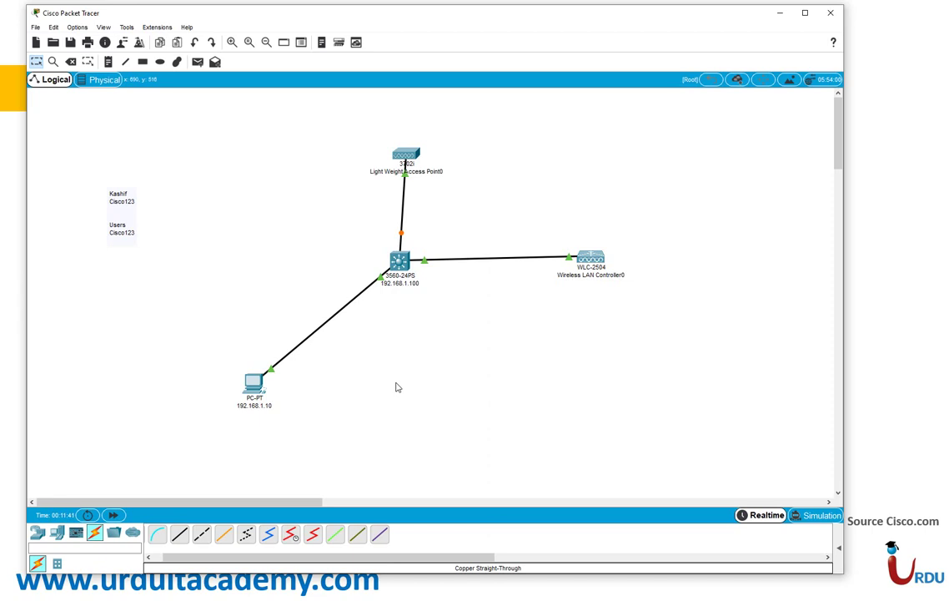
pyautogui.click(403, 155)
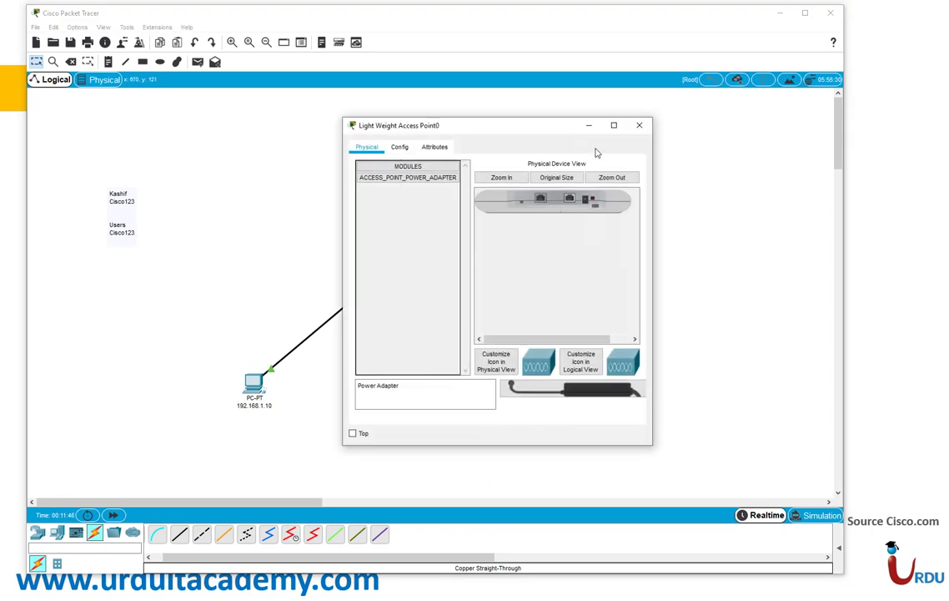
# Close the access point window and bring the switch CLI back to privileged mode
pyautogui.click(639, 125)
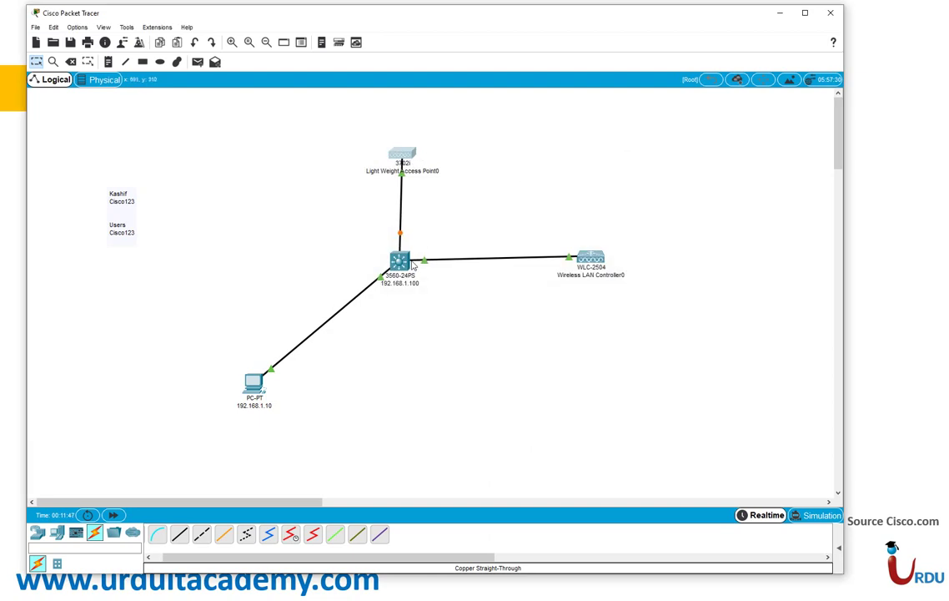
pyautogui.moveTo(408, 161); pyautogui.dragTo(406, 151)
pyautogui.click(399, 261)
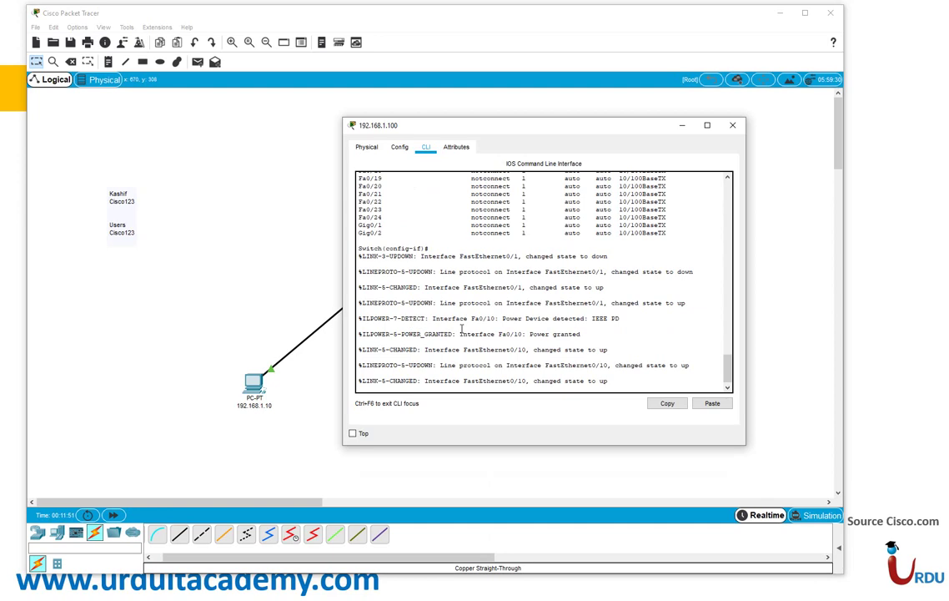
pyautogui.press('Return')
pyautogui.press('Return')
pyautogui.press('Return')
pyautogui.press('Return')
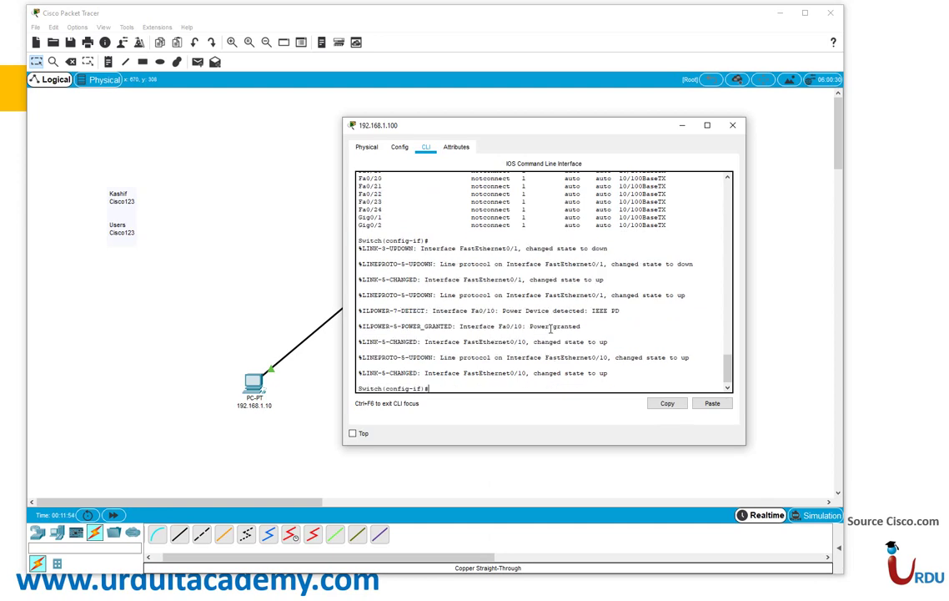
pyautogui.write('exit')
pyautogui.press('Return')
pyautogui.press('Return')
pyautogui.press('Return')
pyautogui.press('Return')
pyautogui.press('Return')
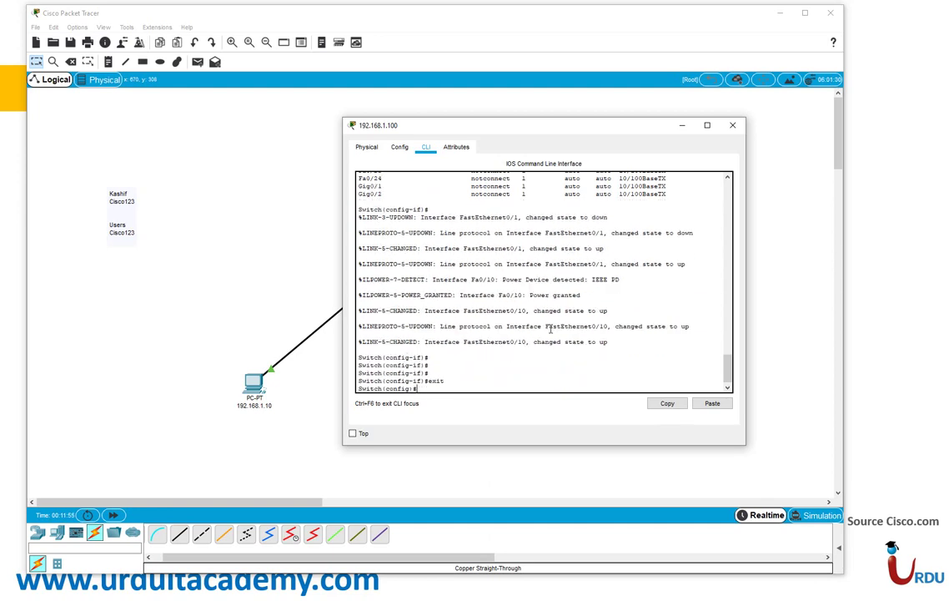
pyautogui.write('exit')
pyautogui.press('Return')
pyautogui.press('Return')
pyautogui.press('Return')
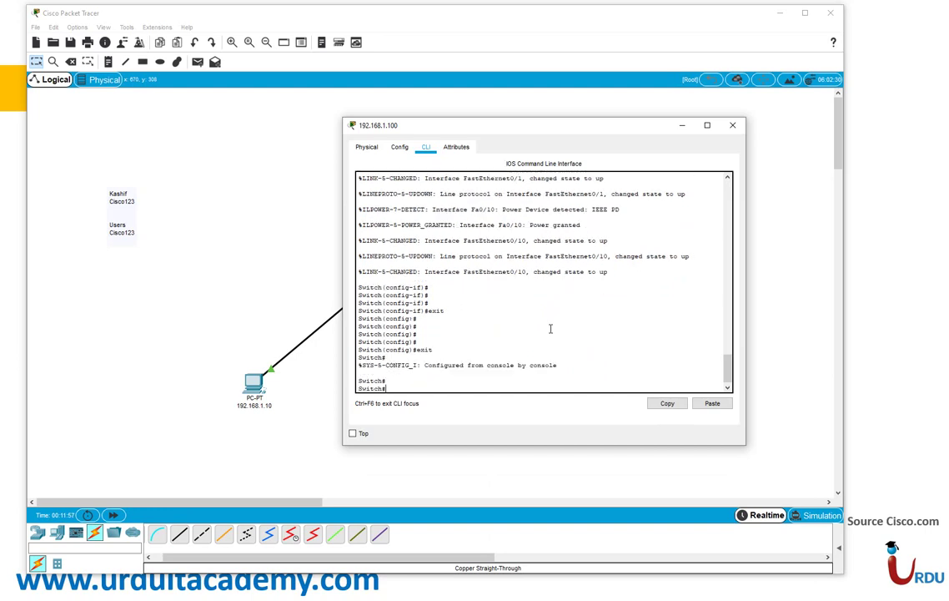
# Run show power inline and highlight the Fa0/10 row showing 5.0 W to the AP
pyautogui.write('show power in')
pyautogui.press('Tab')
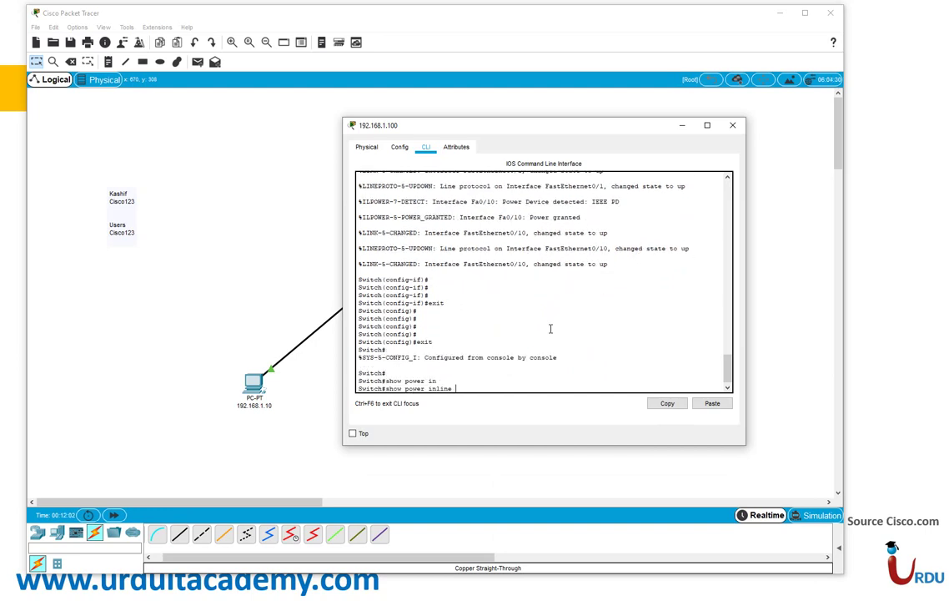
pyautogui.press('Return')
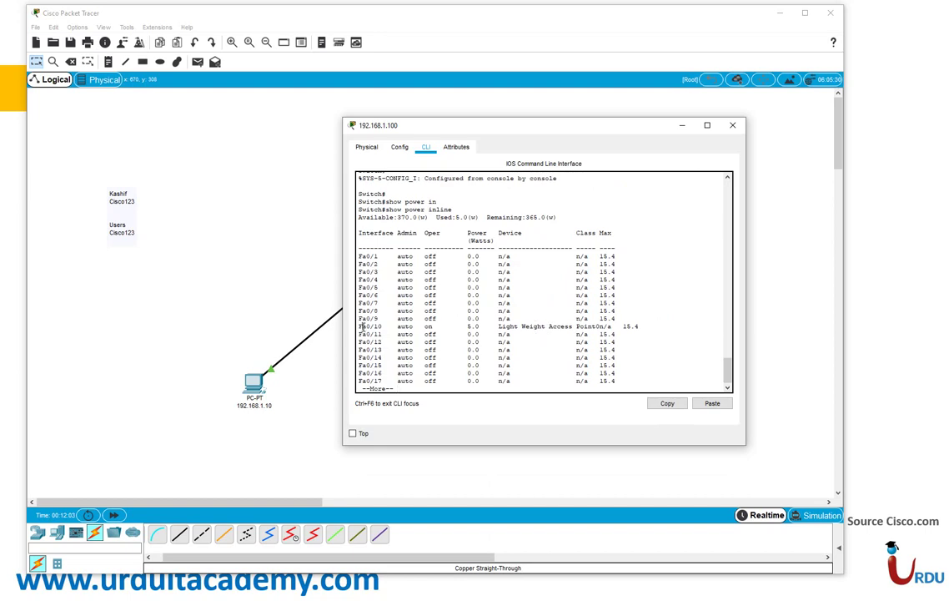
pyautogui.moveTo(359, 326); pyautogui.dragTo(643, 328)
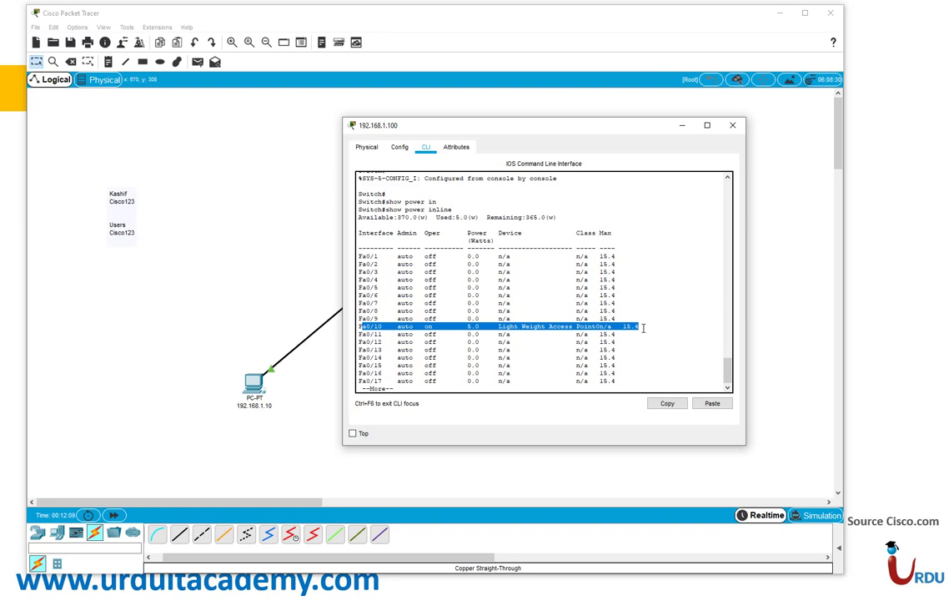
pyautogui.click(327, 299)
# In the controller web page, check All APs shows 0, view Controller and WLANs, then minimize
pyautogui.click(252, 385)
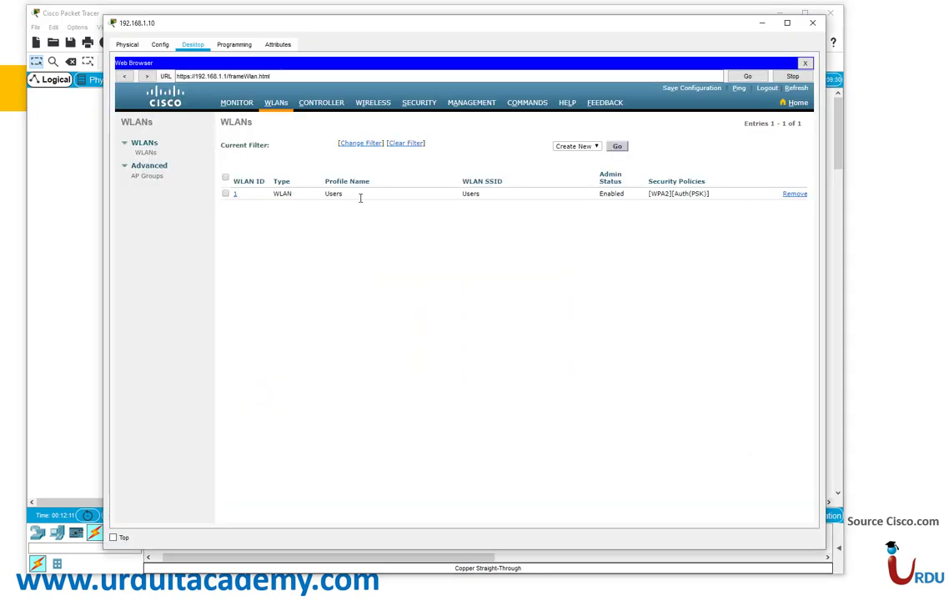
pyautogui.click(367, 102)
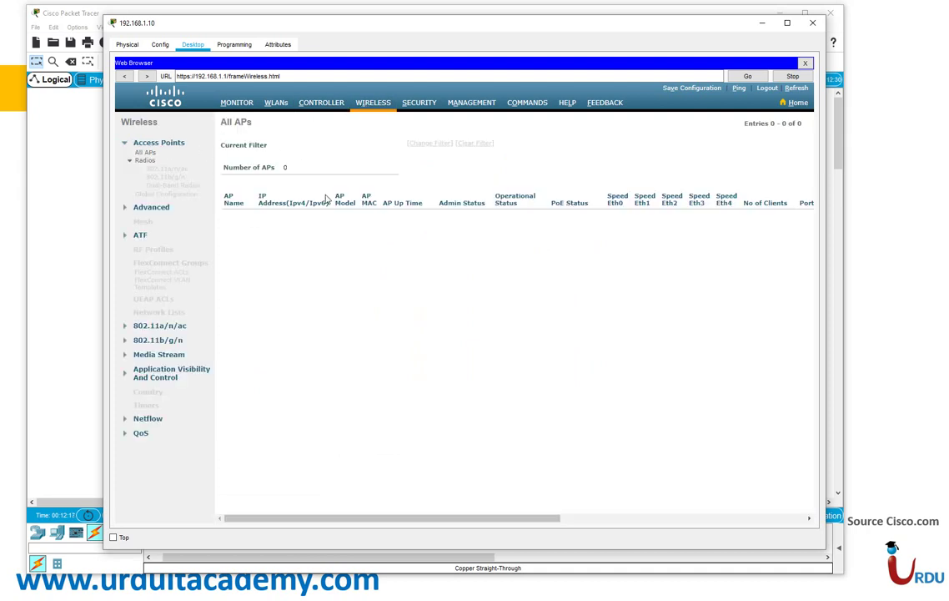
pyautogui.click(317, 102)
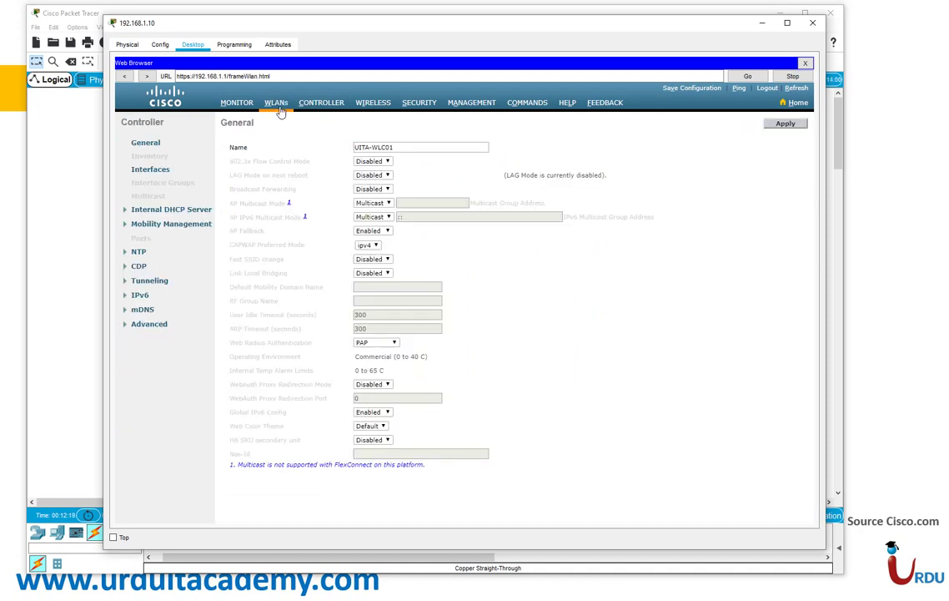
pyautogui.click(277, 103)
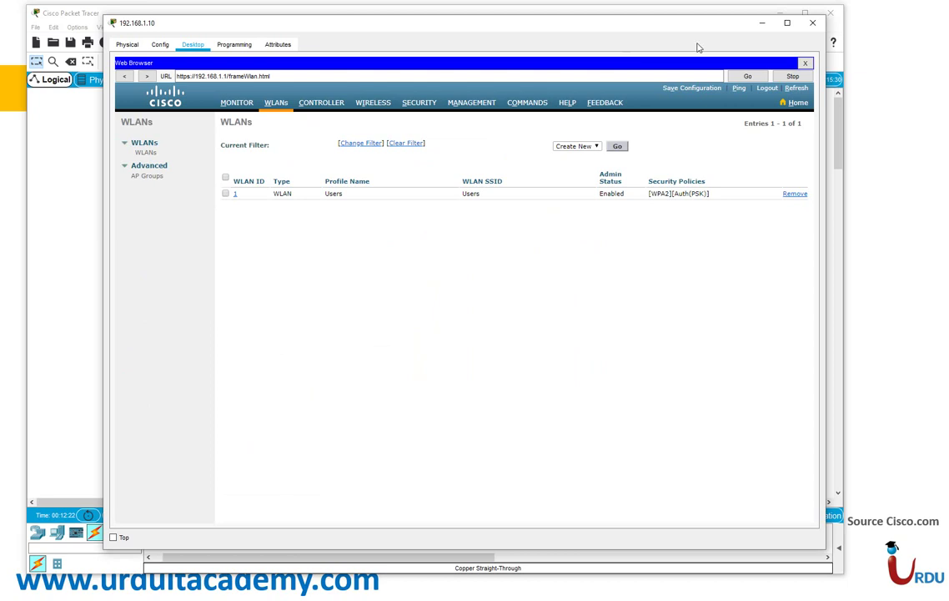
pyautogui.click(761, 23)
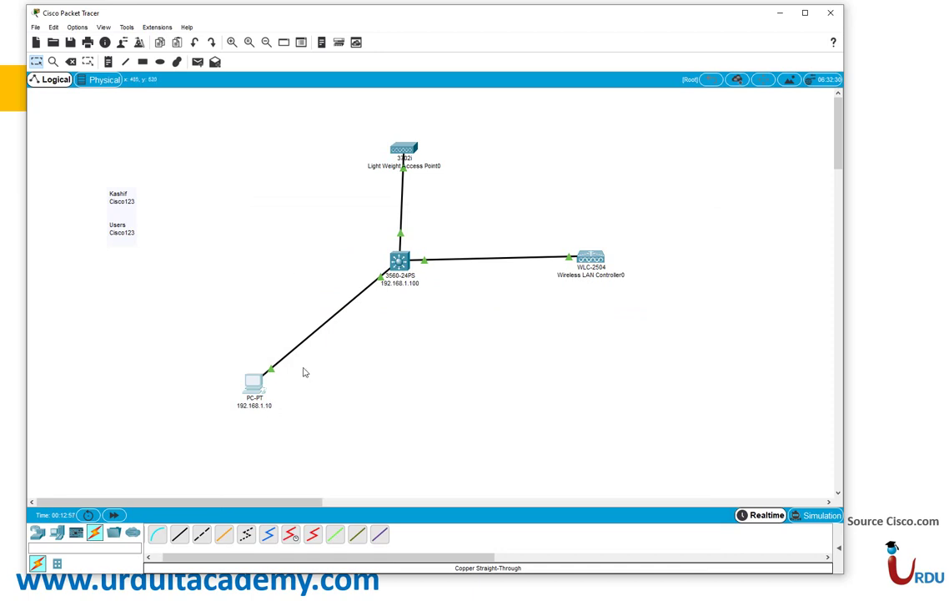
# Change the wireless controller's topology label to 192.168.1.1
pyautogui.click(584, 275)
pyautogui.write('J92.168.1.1')
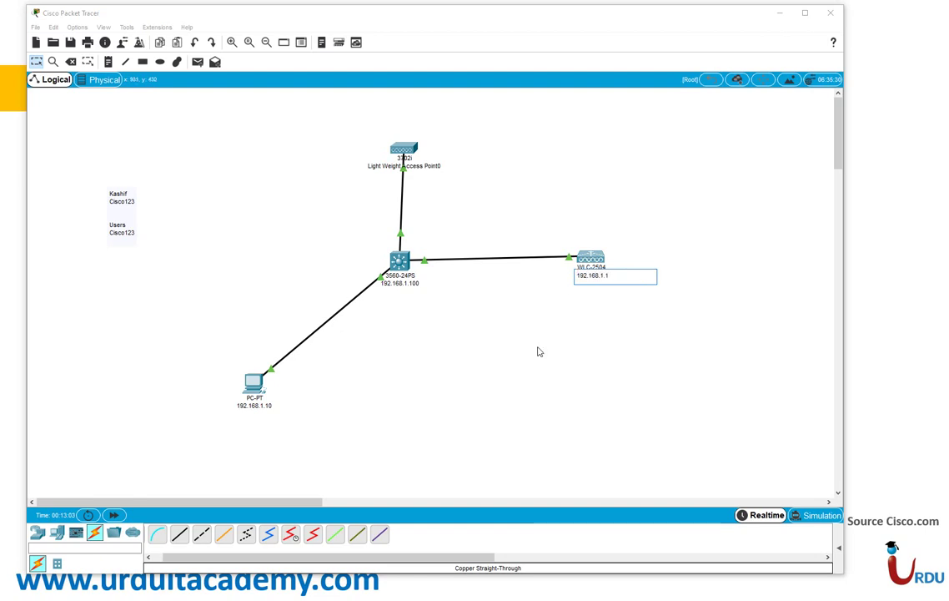
pyautogui.press('Return')
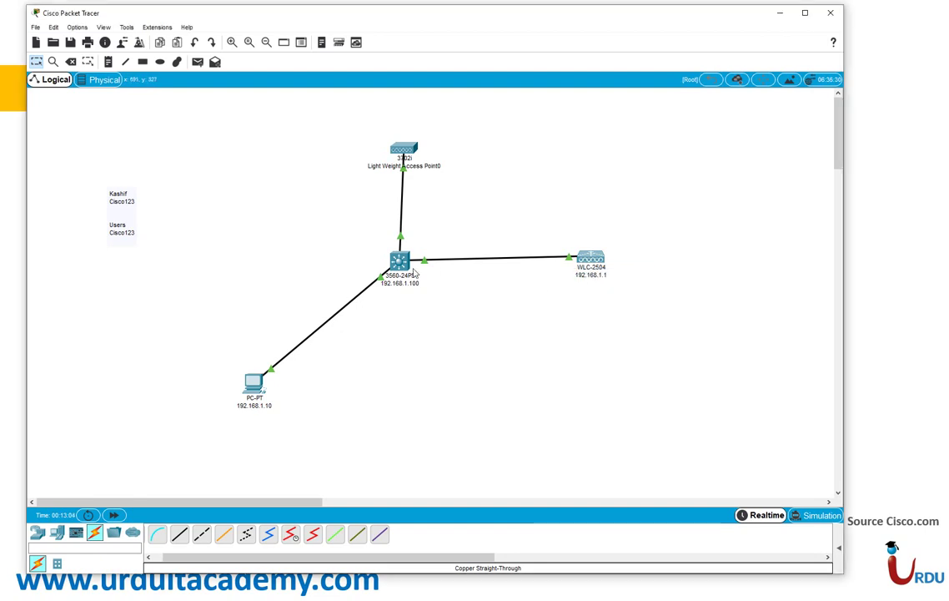
# Open the 3560 switch CLI and enter global configuration mode with config t
pyautogui.click(400, 261)
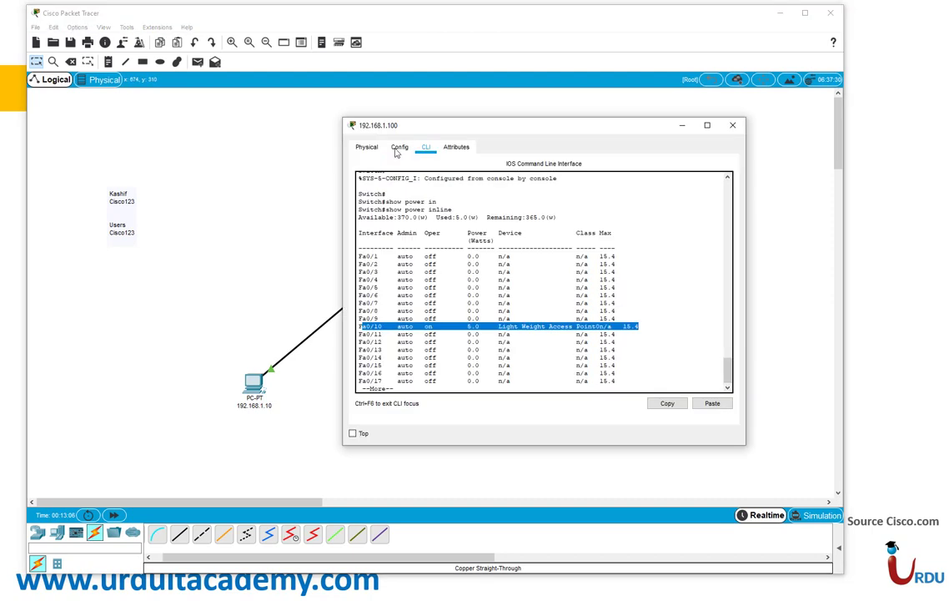
pyautogui.press('Return')
pyautogui.press('Return')
pyautogui.press('Return')
pyautogui.press('Return')
pyautogui.press('Return')
pyautogui.press('Return')
pyautogui.press('Return')
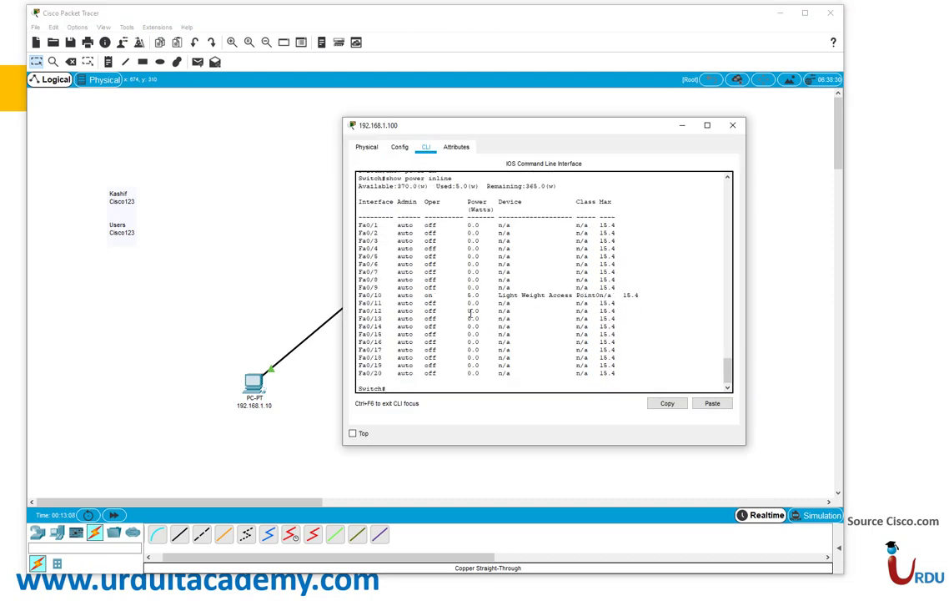
pyautogui.write('config t')
pyautogui.press('Return')
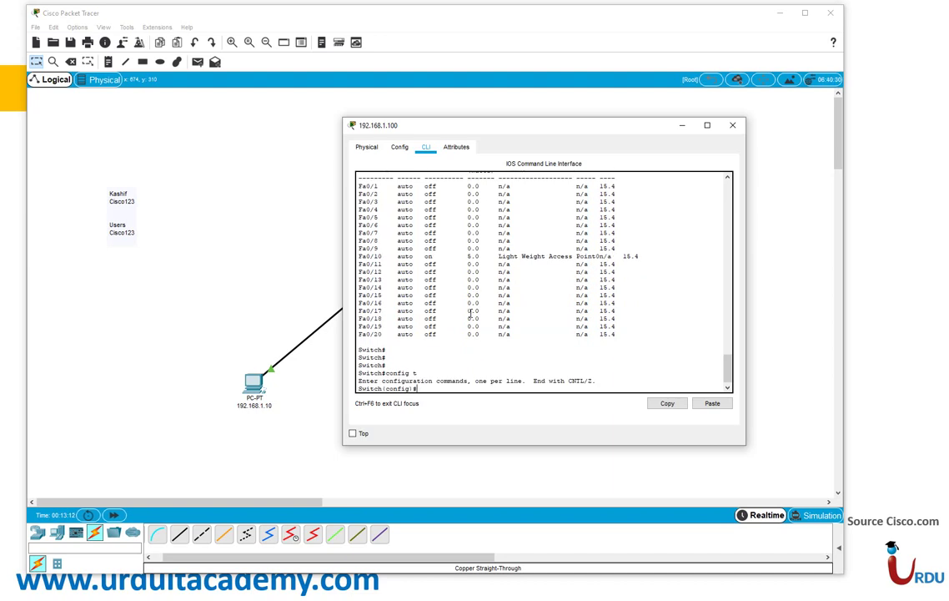
# Run ip dhcp excluded-address 192.168.1.1 192.168.1.100 on the switch
pyautogui.write('ip dhcp ex')
pyautogui.press('Tab')
pyautogui.write('?')
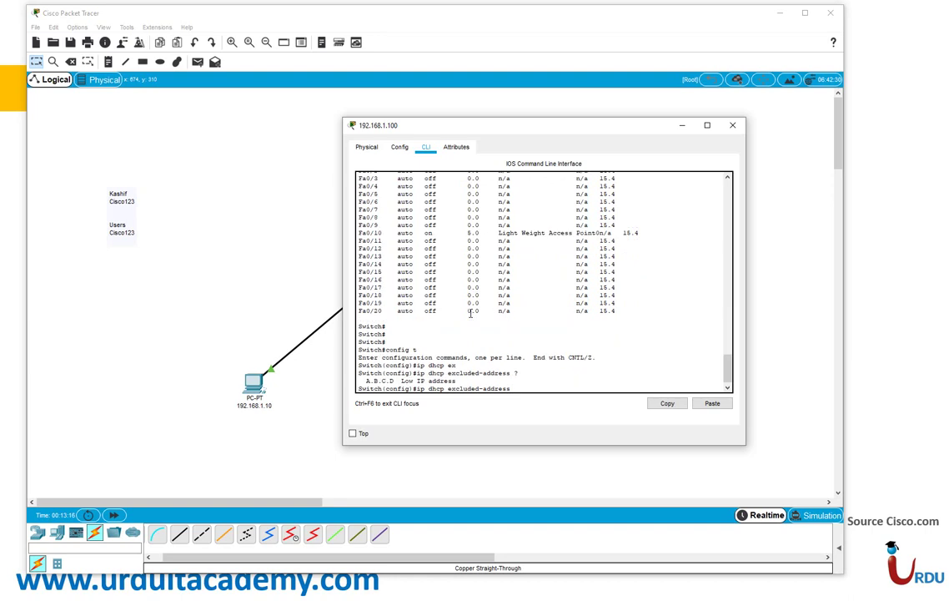
pyautogui.write('192.168.1.1 192.168.1.100')
pyautogui.press('Return')
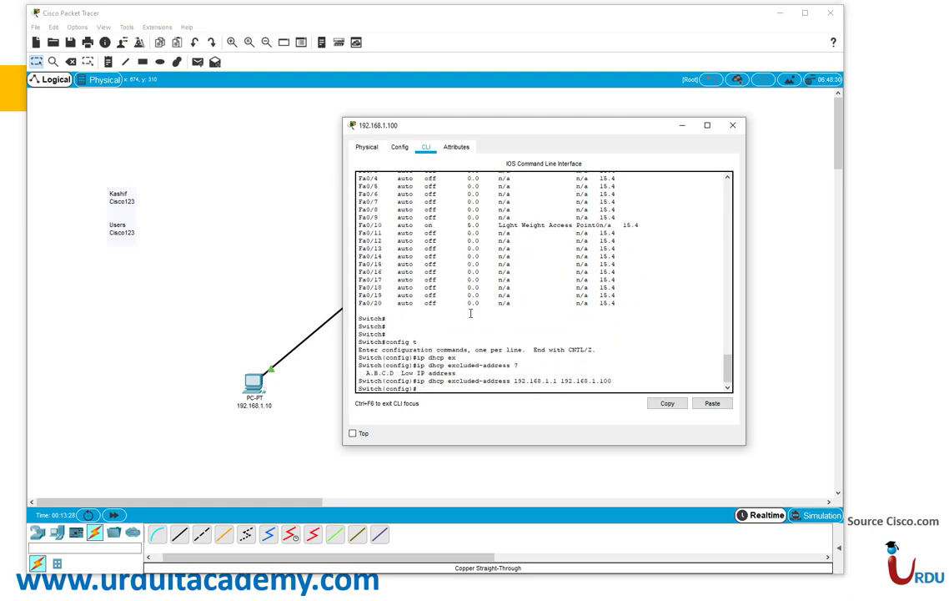
pyautogui.press('Return')
pyautogui.press('Return')
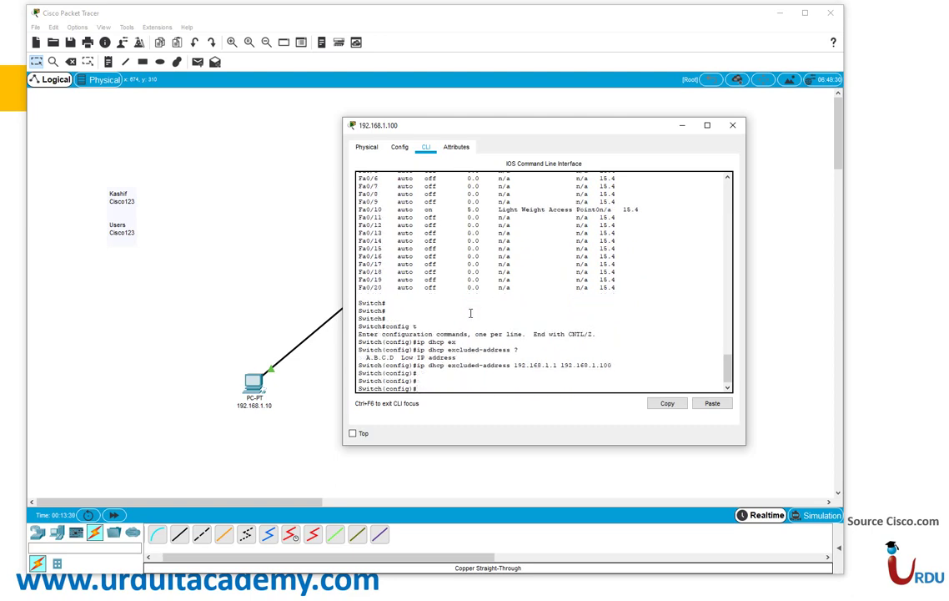
pyautogui.write('ip')
pyautogui.write(' dhc')
pyautogui.write('p')
pyautogui.write(' pool')
pyautogui.write(' Users')
# Create DHCP pool Wifi with network 192.168.1.0 255.255.255.0
pyautogui.press('BackSpace')
pyautogui.press('BackSpace')
pyautogui.press('BackSpace')
pyautogui.press('BackSpace')
pyautogui.press('BackSpace')
pyautogui.write('Wifi')
pyautogui.press('Return')
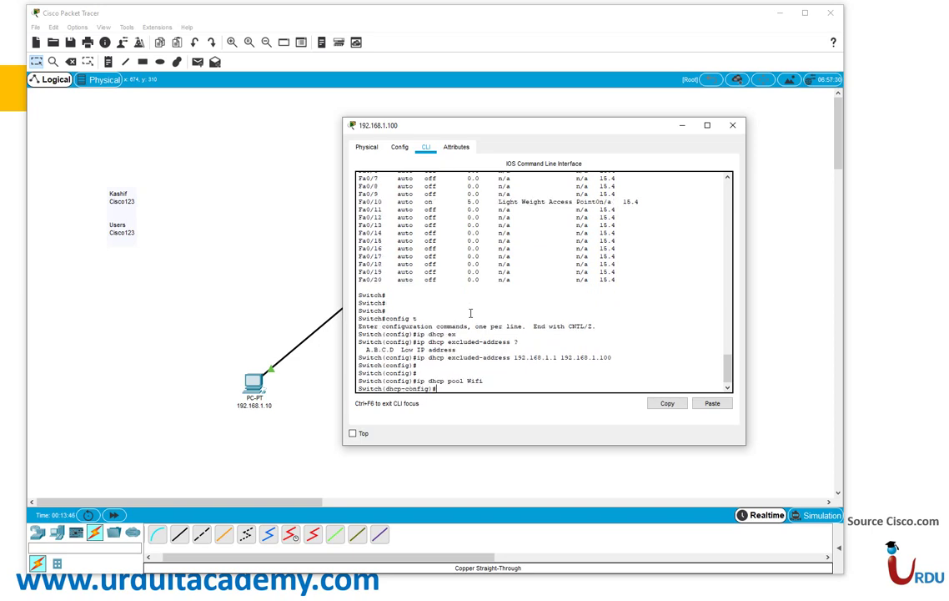
pyautogui.write('network 192.168.1.0 255.255')
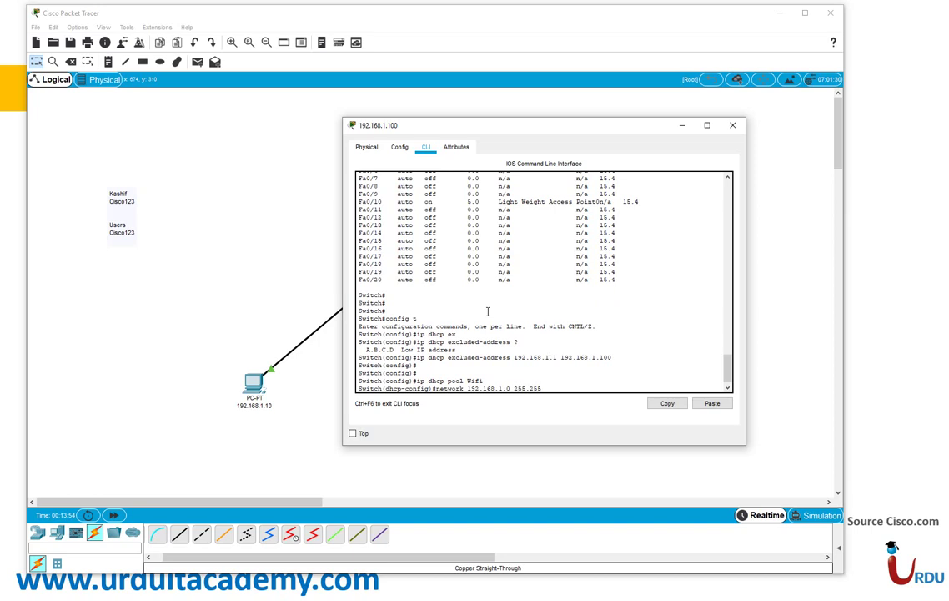
pyautogui.write('.255.0')
pyautogui.press('Return')
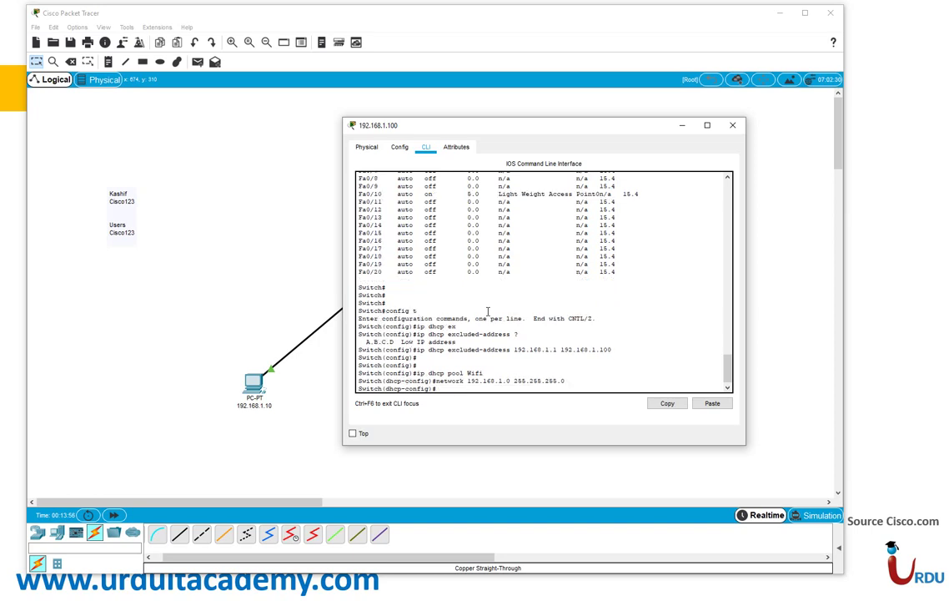
# Set the pool's default router to 192.168.1.1 and option 150 ip 192.168.1.1
pyautogui.write('def')
pyautogui.press('Tab')
pyautogui.write('1')
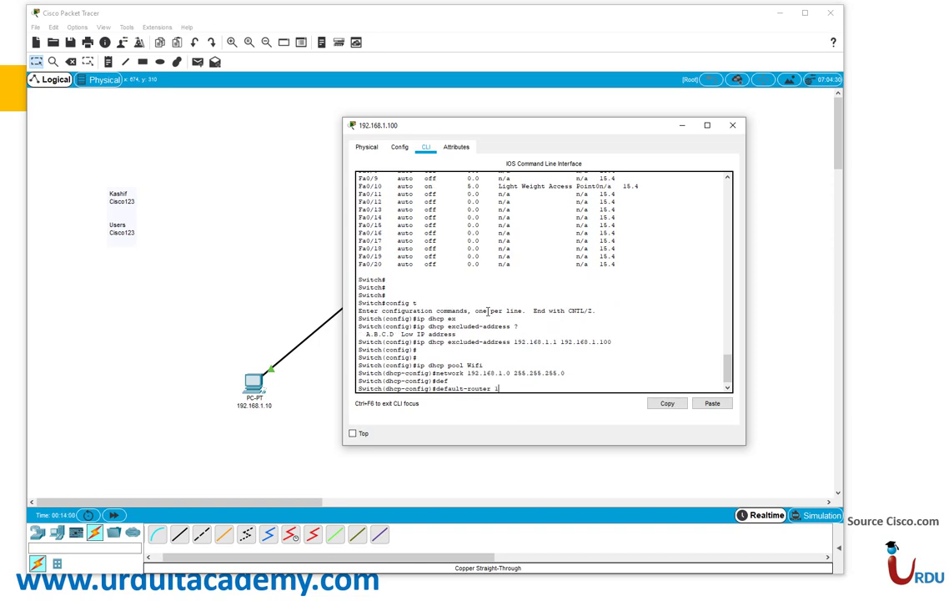
pyautogui.write('92.168.1.1')
pyautogui.press('Return')
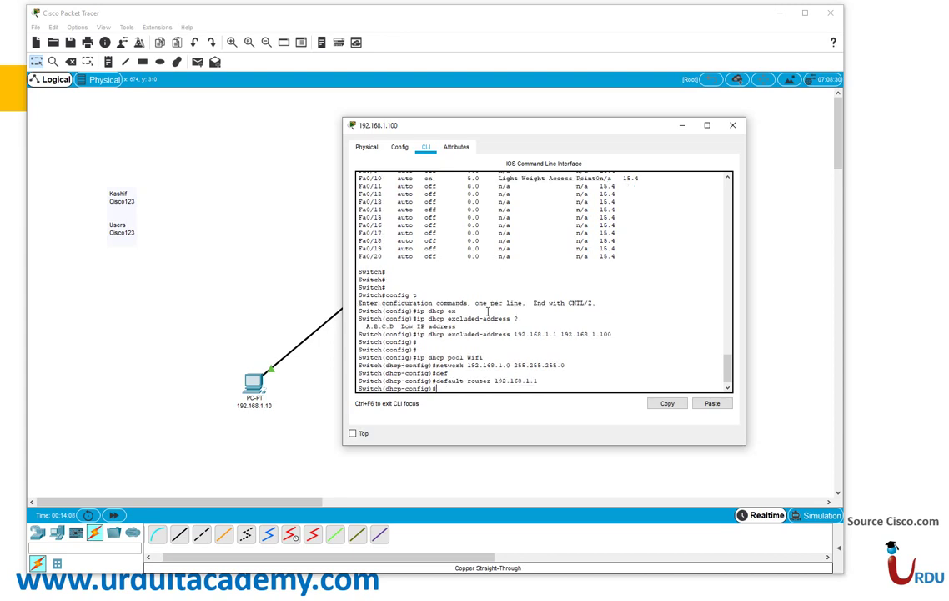
pyautogui.write('?')
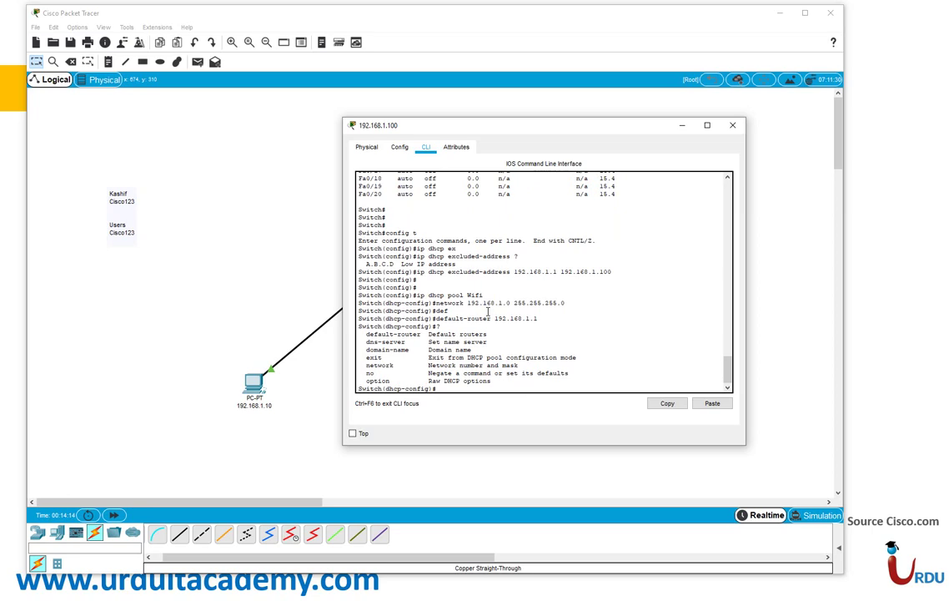
pyautogui.write('option ?')
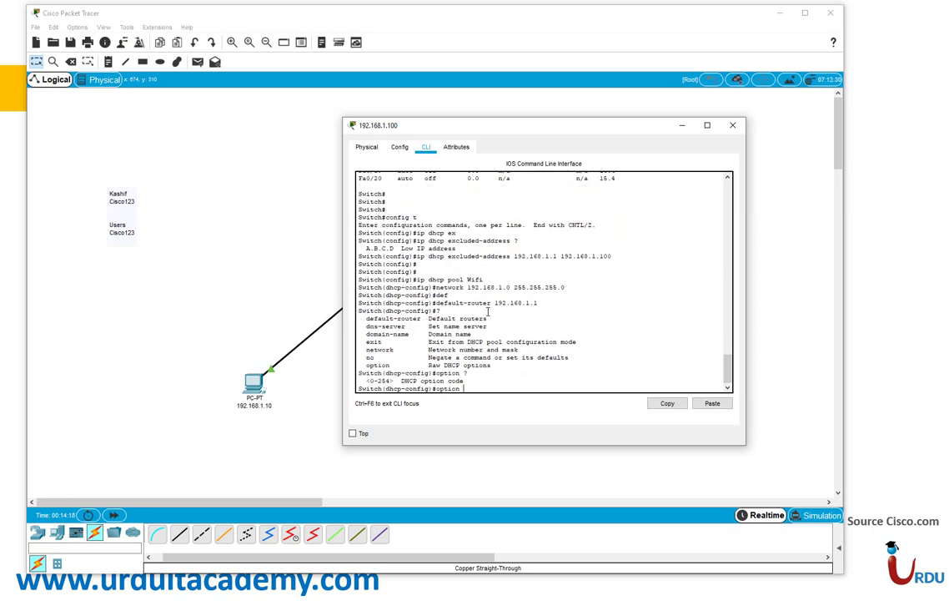
pyautogui.write('150')
pyautogui.write('ip')
pyautogui.write(' 195')
pyautogui.write('2.')
pyautogui.write('168.1.1')
pyautogui.press('Return')
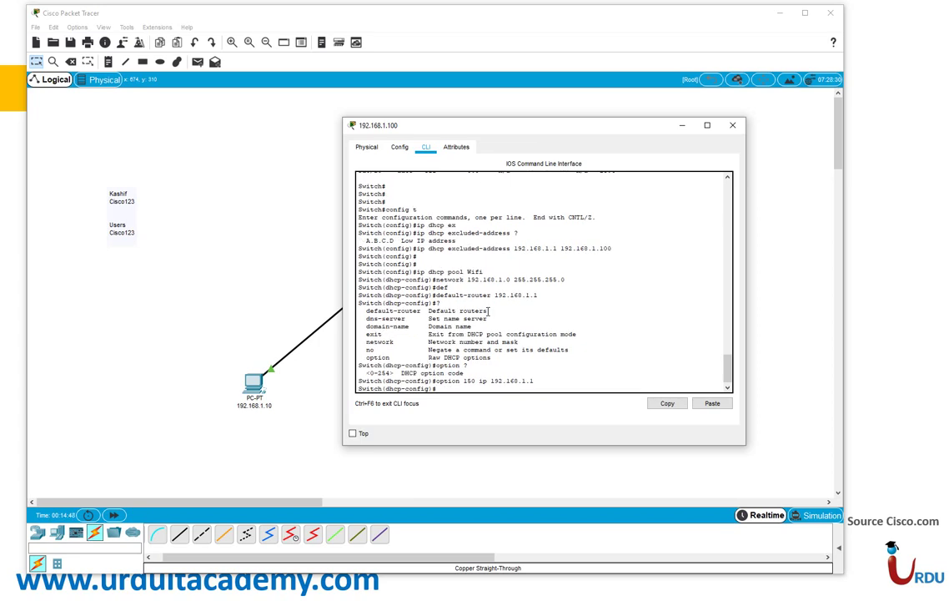
# Change the pool's default router to 192.168.1.100 and exit back to privileged mode
pyautogui.write('def')
pyautogui.press('Tab')
pyautogui.write('1')
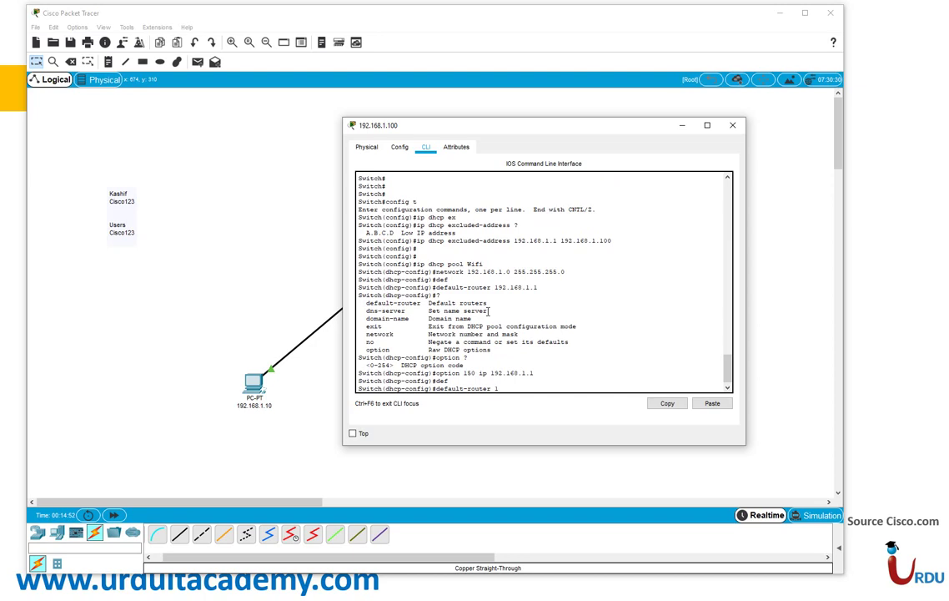
pyautogui.write('92.168.1.100')
pyautogui.press('Return')
pyautogui.press('Return')
pyautogui.press('Return')
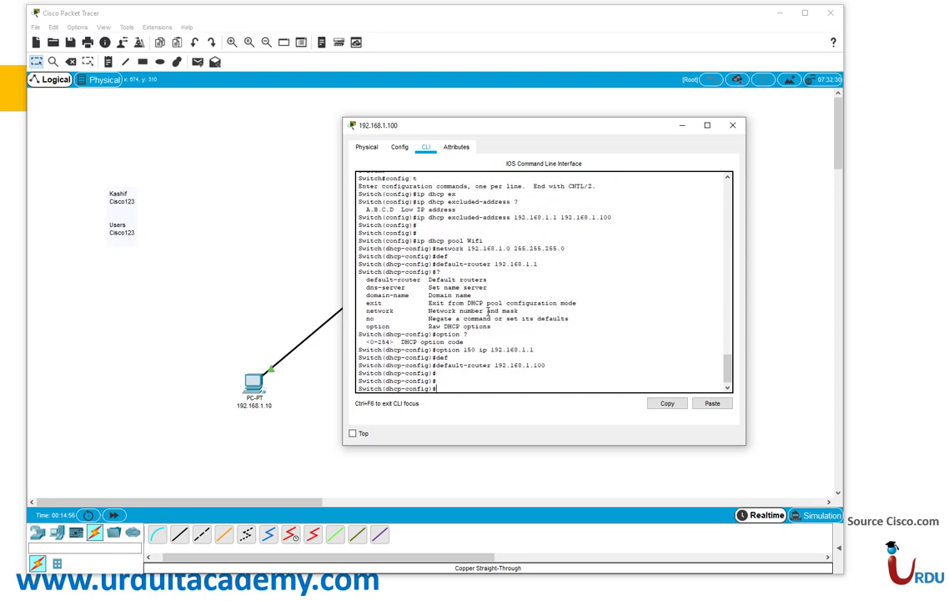
pyautogui.write('exit')
pyautogui.press('Return')
pyautogui.press('Return')
pyautogui.write('exit')
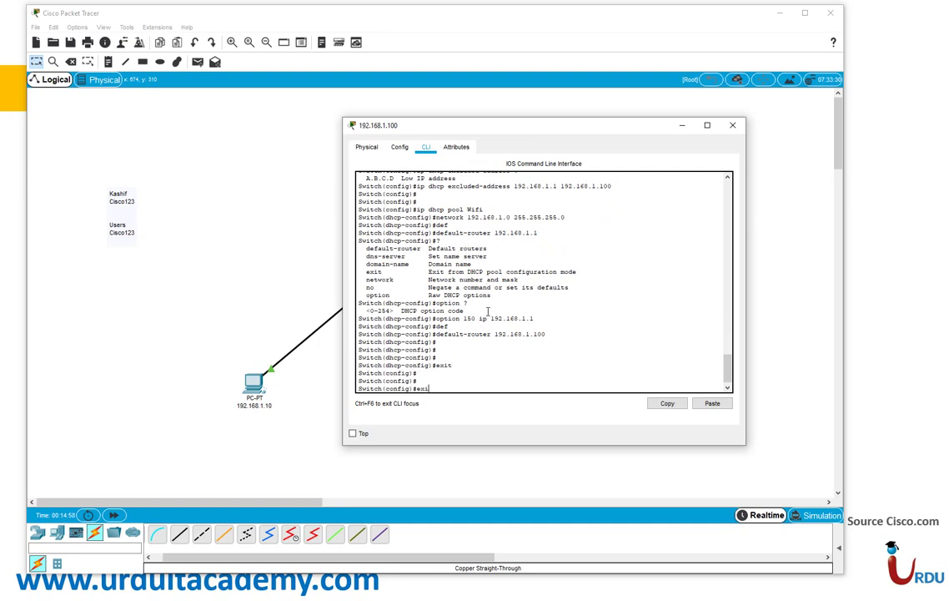
pyautogui.press('Return')
pyautogui.press('Return')
pyautogui.write('show')
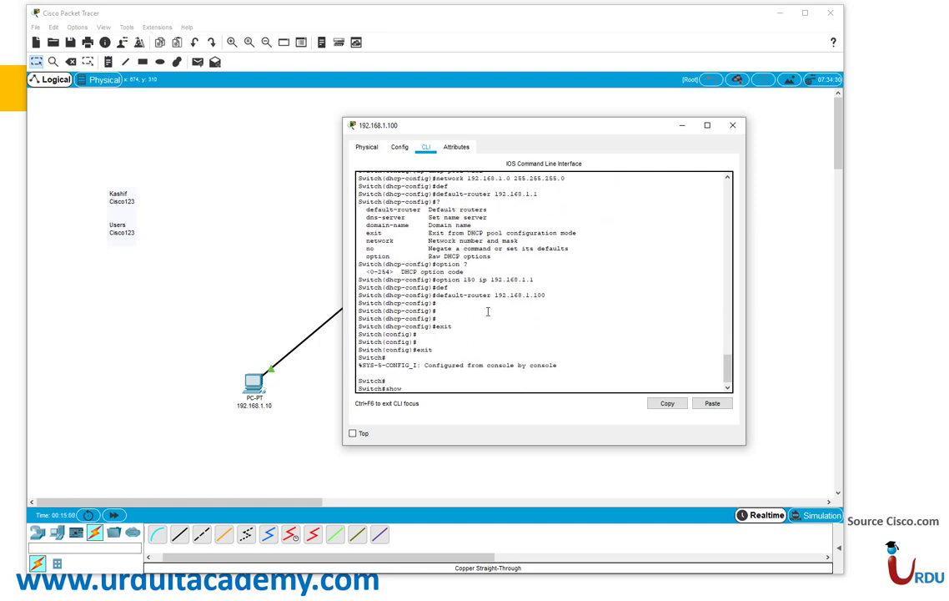
pyautogui.write('run')
# Page through show run, then run show ip dhcp binding, which lists no leases
pyautogui.press('Return')
pyautogui.press('space')
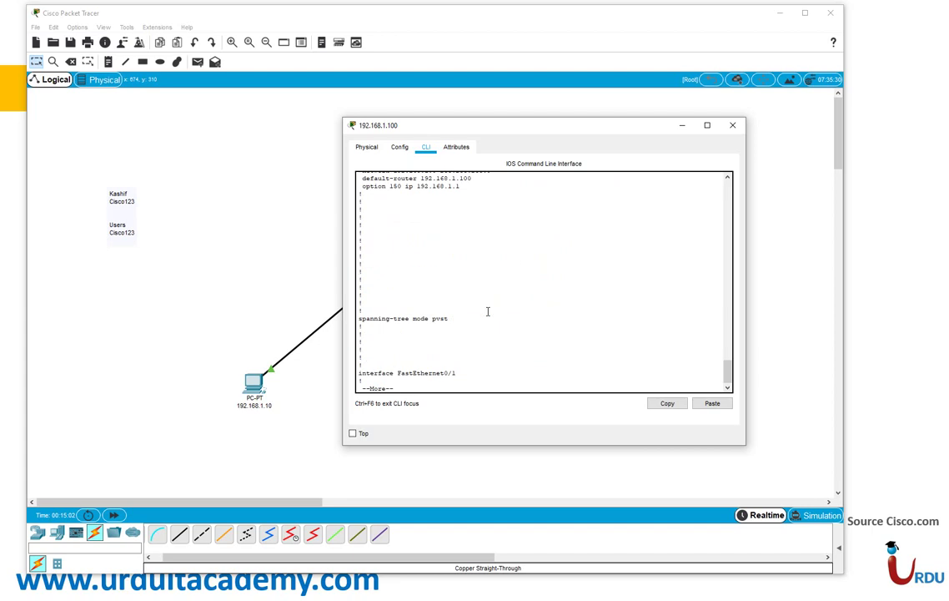
pyautogui.scroll(1, 434, 227)
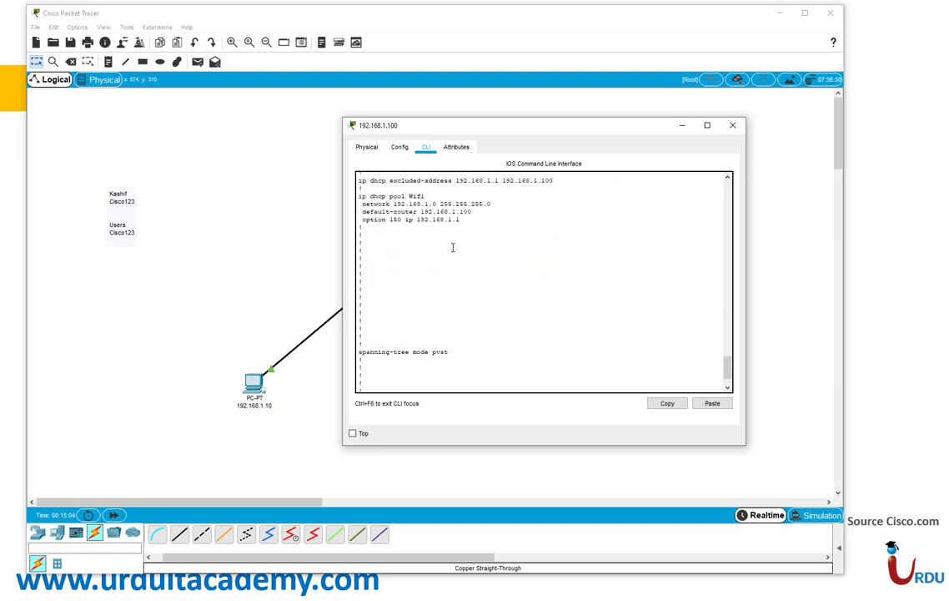
pyautogui.write('q')
pyautogui.write('show')
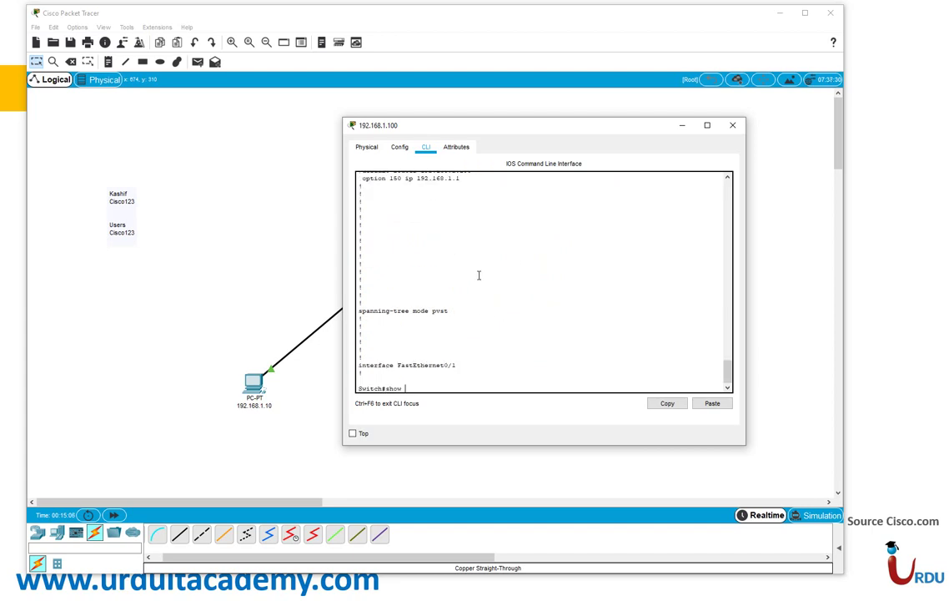
pyautogui.write(' ip dhcp ')
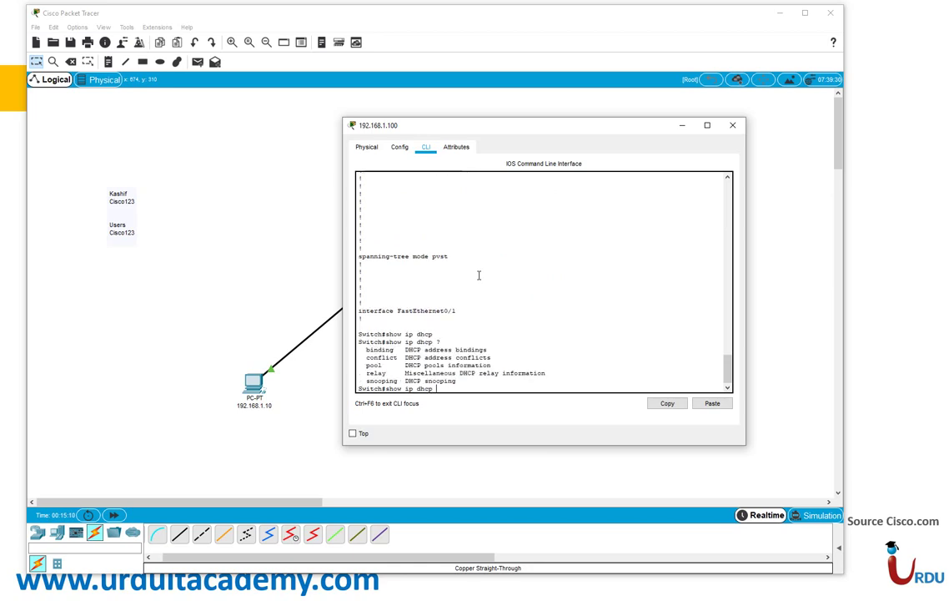
pyautogui.write('?bin')
pyautogui.press('Tab')
pyautogui.press('Return')
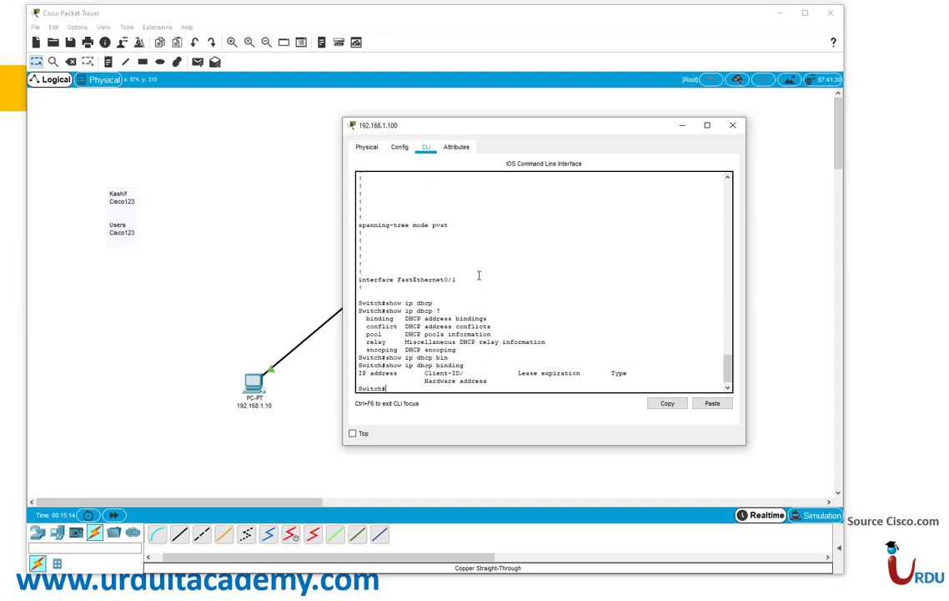
# Under interface FastEthernet0/10, issue shut followed by no shut to restart the AP link
pyautogui.moveTo(550, 125); pyautogui.dragTo(789, 153)
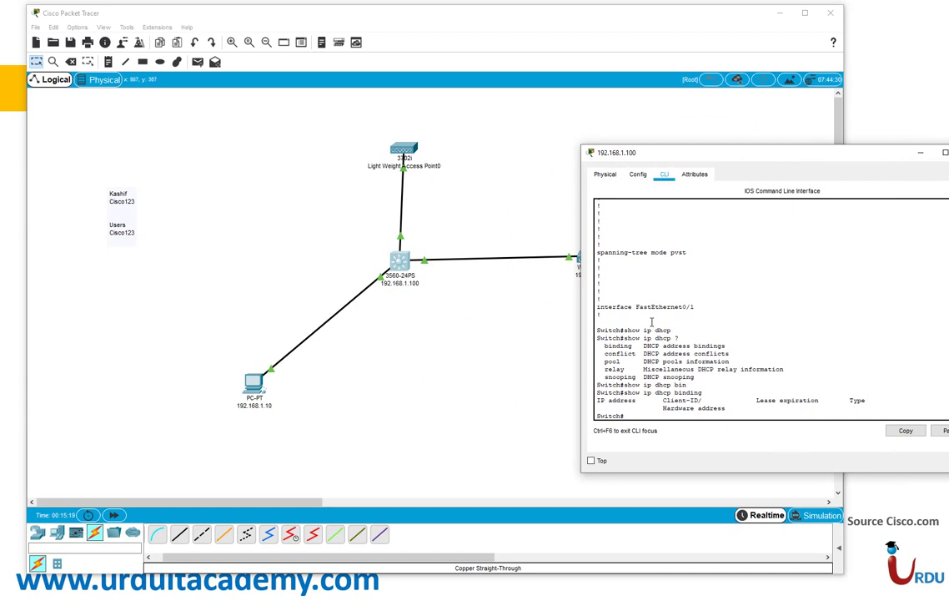
pyautogui.write('config t')
pyautogui.press('Return')
pyautogui.write('in')
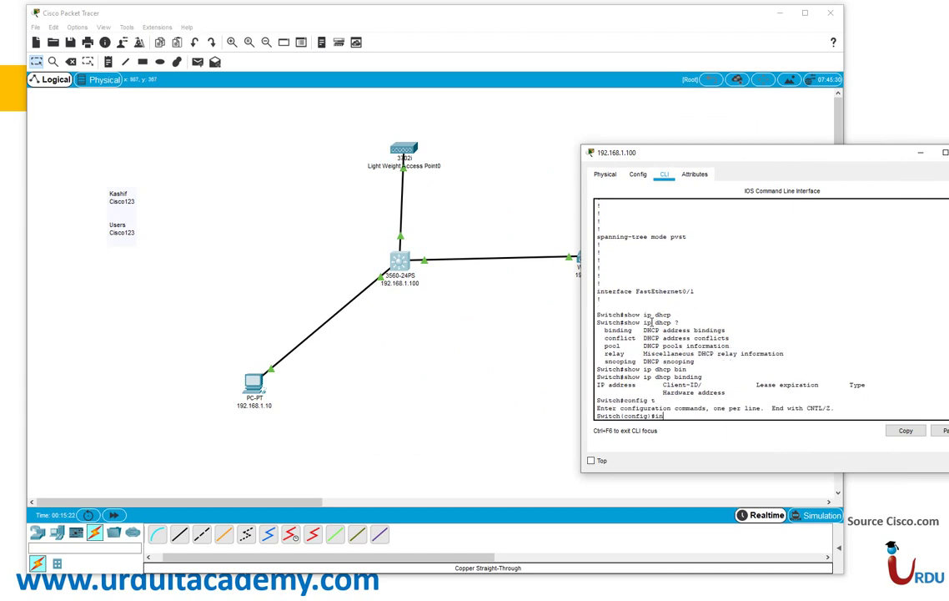
pyautogui.write('t fa')
pyautogui.press('Tab')
pyautogui.write('0/10')
pyautogui.press('Return')
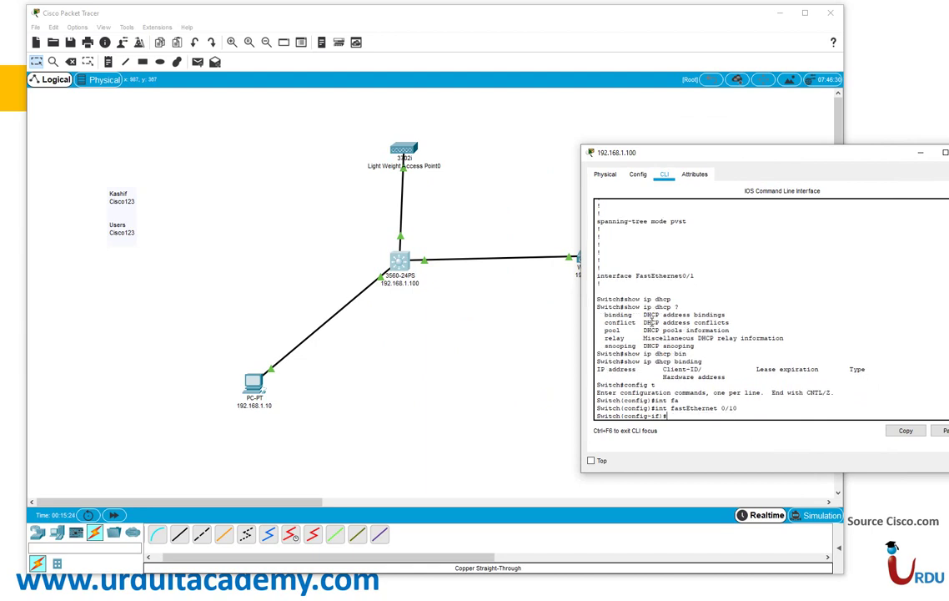
pyautogui.write('shut')
pyautogui.press('Return')
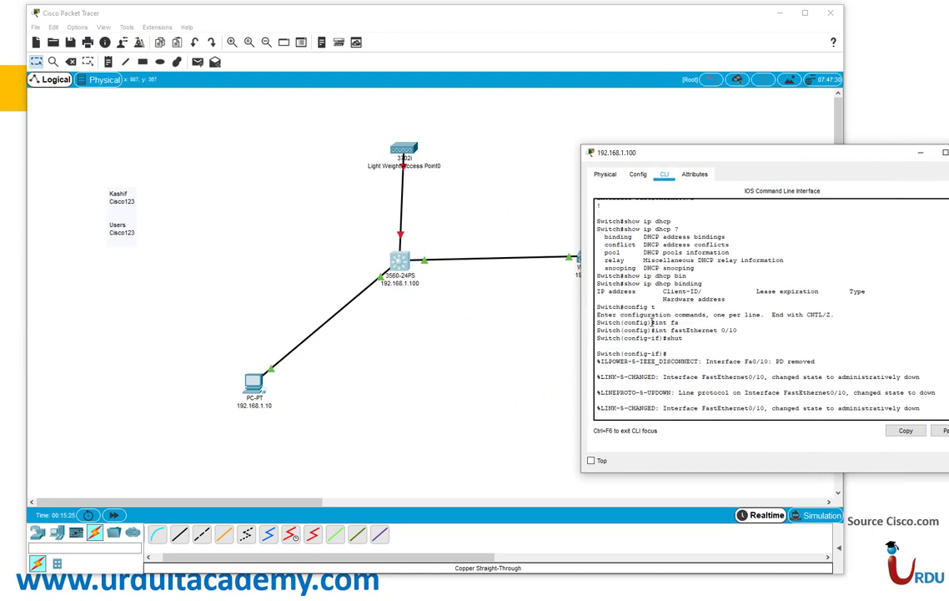
pyautogui.write('s')
pyautogui.write('no shut')
pyautogui.press('Return')
pyautogui.press('Return')
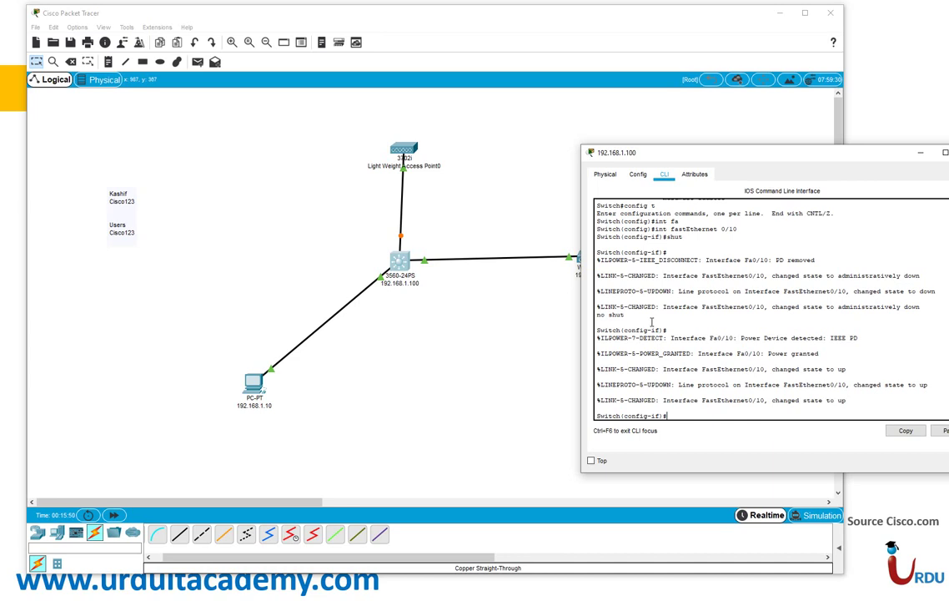
pyautogui.moveTo(780, 155); pyautogui.dragTo(359, 217)
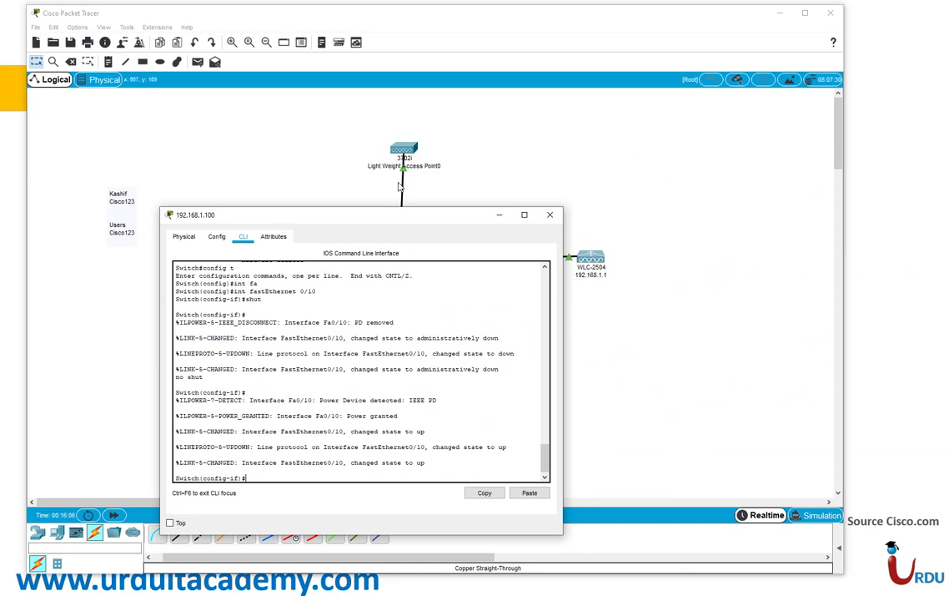
# Run do show ip dhcp binding three times from interface mode; no leases appear
pyautogui.write('default-router 192.168.1.100')
pyautogui.press('BackSpace')
pyautogui.press('BackSpace')
pyautogui.press('BackSpace')
pyautogui.press('BackSpace')
pyautogui.press('BackSpace')
pyautogui.press('BackSpace')
pyautogui.press('BackSpace')
pyautogui.press('BackSpace')
pyautogui.press('BackSpace')
pyautogui.press('BackSpace')
pyautogui.press('BackSpace')
pyautogui.press('BackSpace')
pyautogui.press('BackSpace')
pyautogui.press('BackSpace')
pyautogui.press('BackSpace')
pyautogui.press('BackSpace')
pyautogui.press('BackSpace')
pyautogui.press('BackSpace')
pyautogui.press('BackSpace')
pyautogui.press('BackSpace')
pyautogui.write('do show ip dhcp binding')
pyautogui.press('Return')
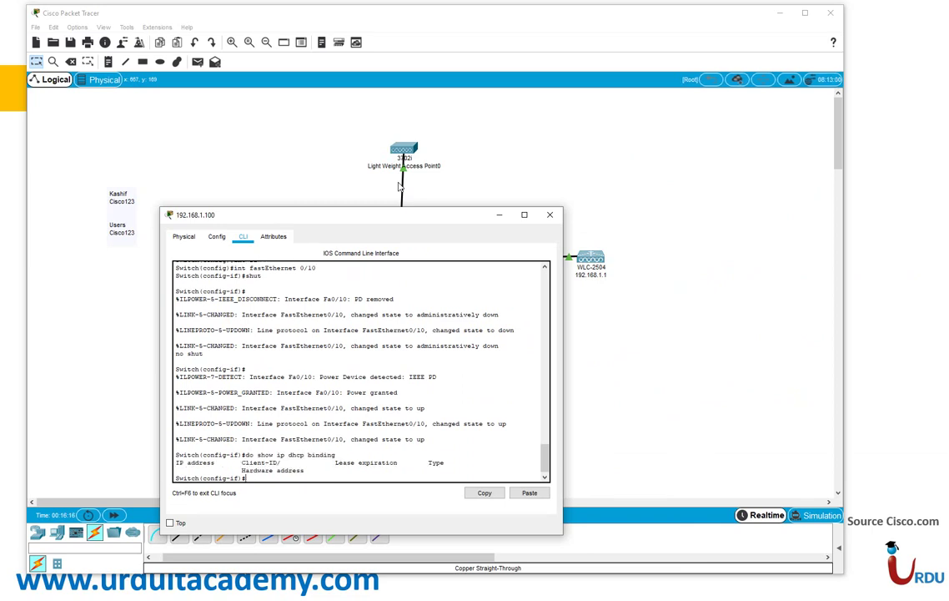
pyautogui.press('Up')
pyautogui.press('Return')
pyautogui.press('Up')
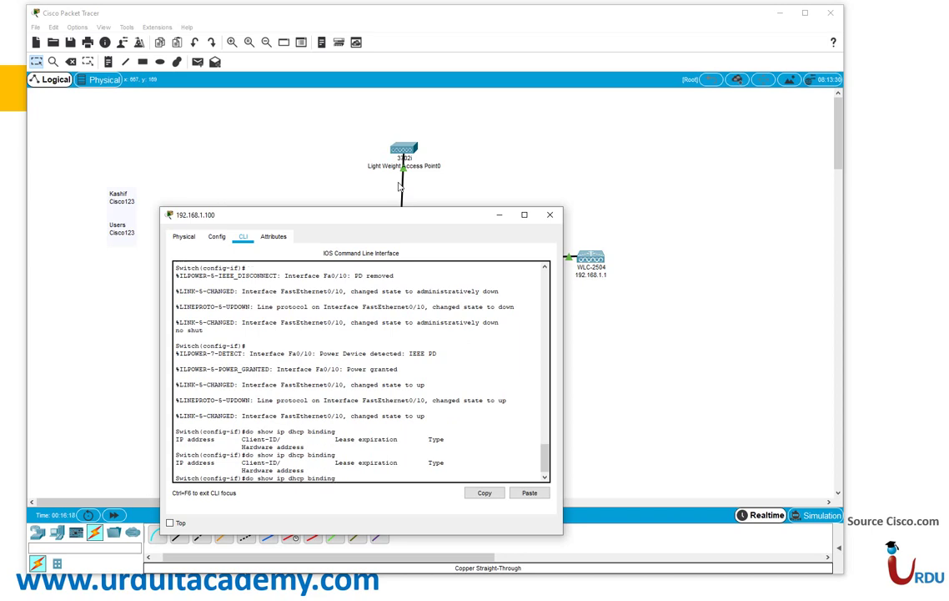
pyautogui.press('Return')
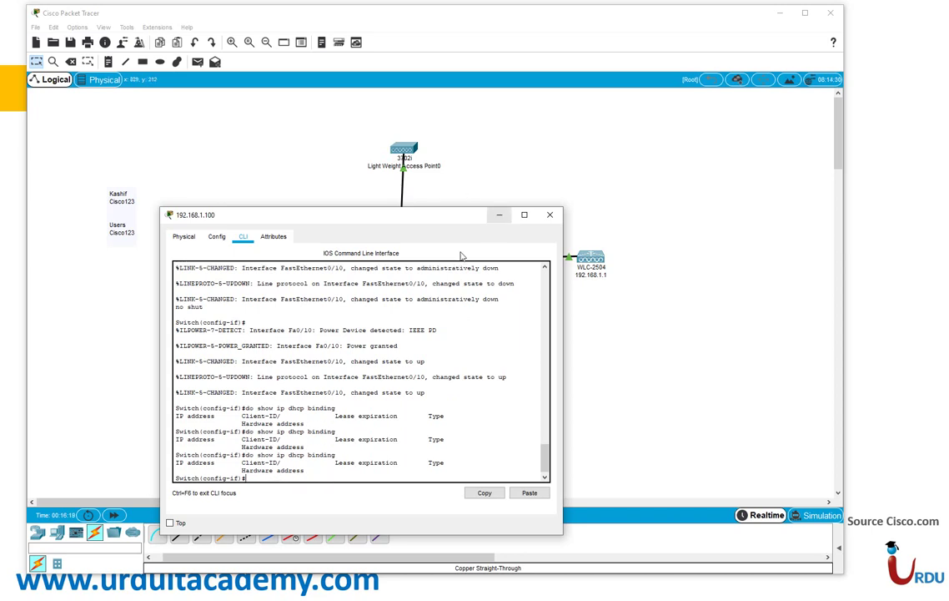
# Scroll back to review the ip dhcp pool Wifi settings, then recheck the bindings
pyautogui.scroll(5, 394, 379)
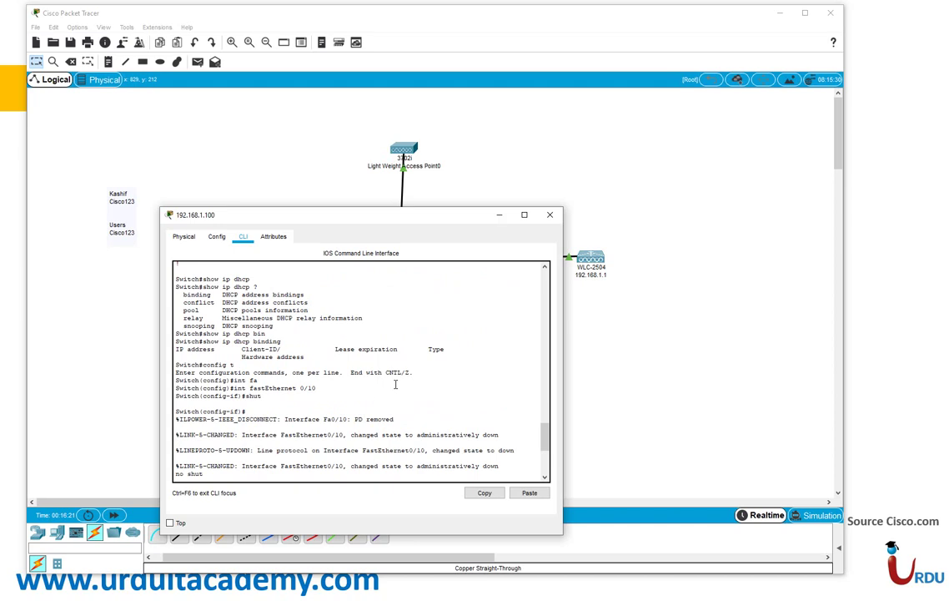
pyautogui.scroll(5, 395, 384)
pyautogui.scroll(3, 396, 383)
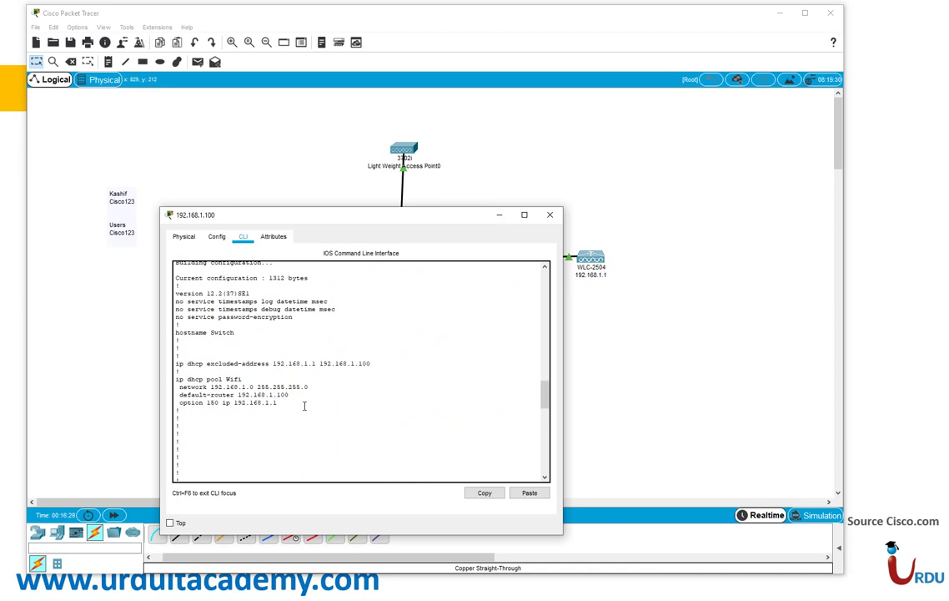
pyautogui.scroll(-1, 304, 403)
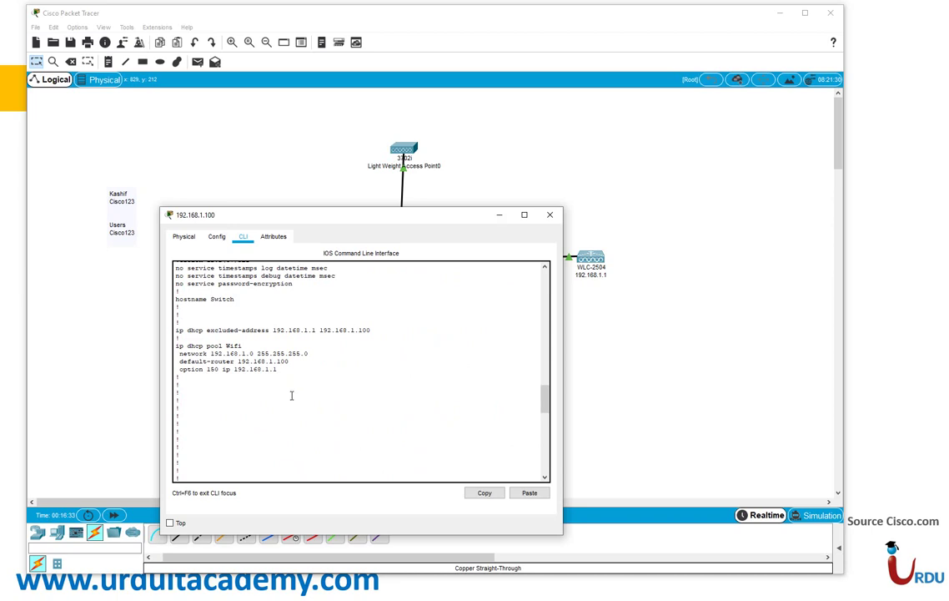
pyautogui.scroll(-10, 325, 380)
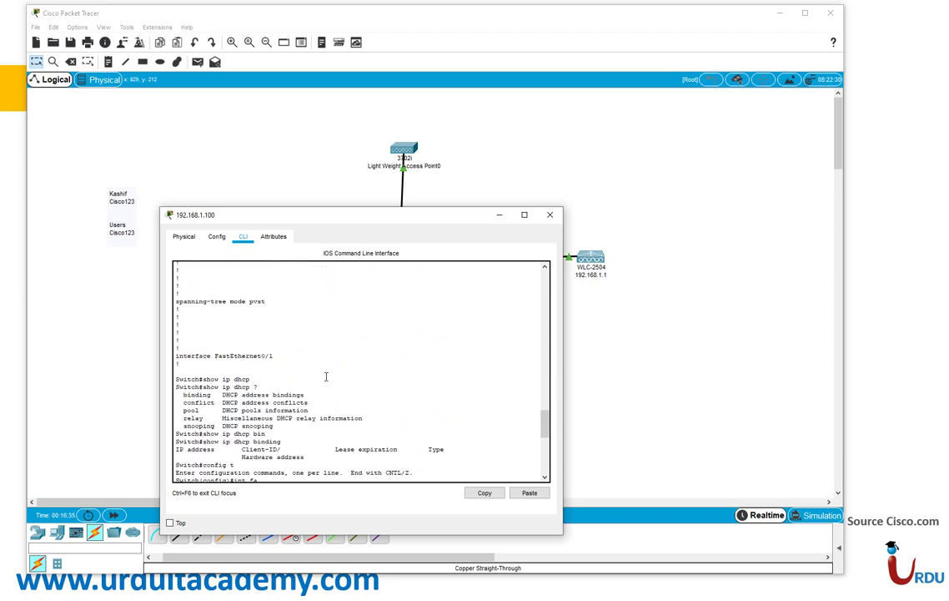
pyautogui.press('Up')
pyautogui.press('Return')
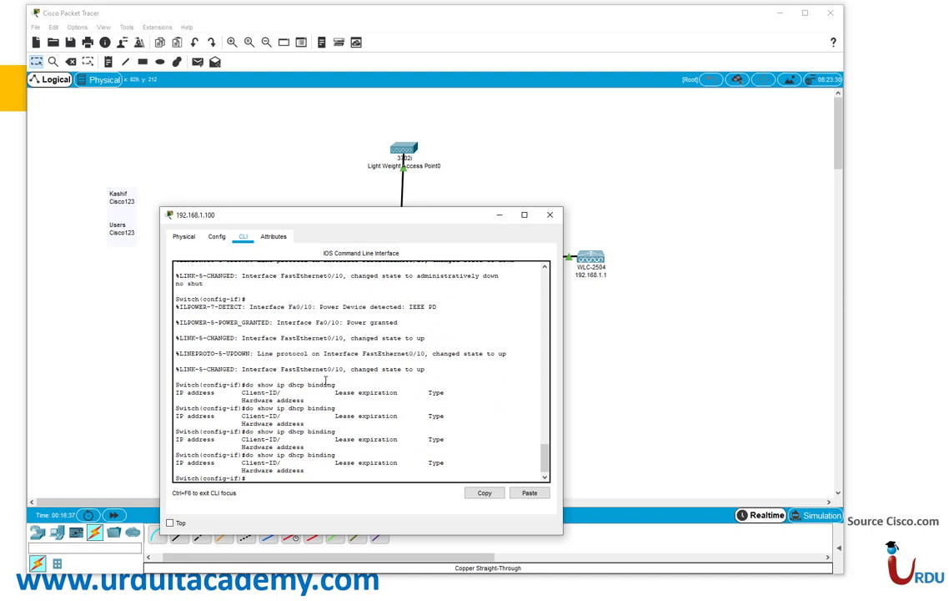
pyautogui.write('no shut')
pyautogui.press('Up')
pyautogui.press('Return')
pyautogui.press('Return')
pyautogui.press('Return')
pyautogui.press('Return')
pyautogui.press('Return')
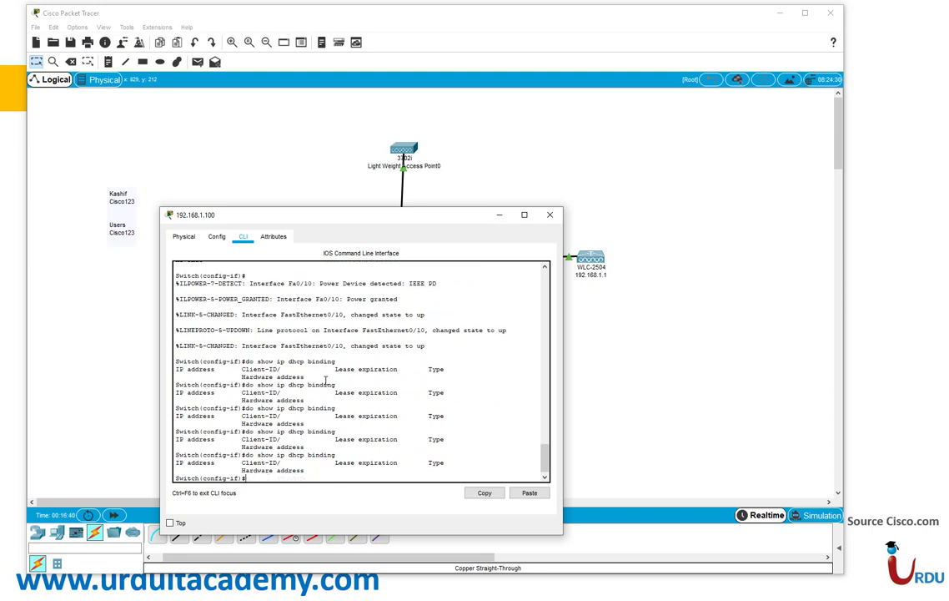
# Set the access point's GigabitEthernet0 interface to obtain its IP address via DHCP
pyautogui.click(682, 328)
pyautogui.click(413, 148)
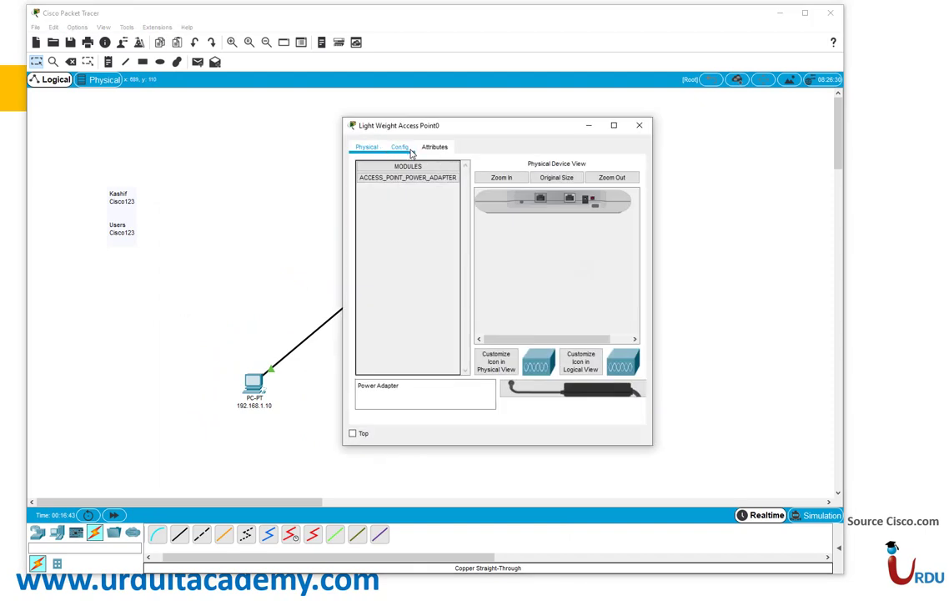
pyautogui.click(400, 147)
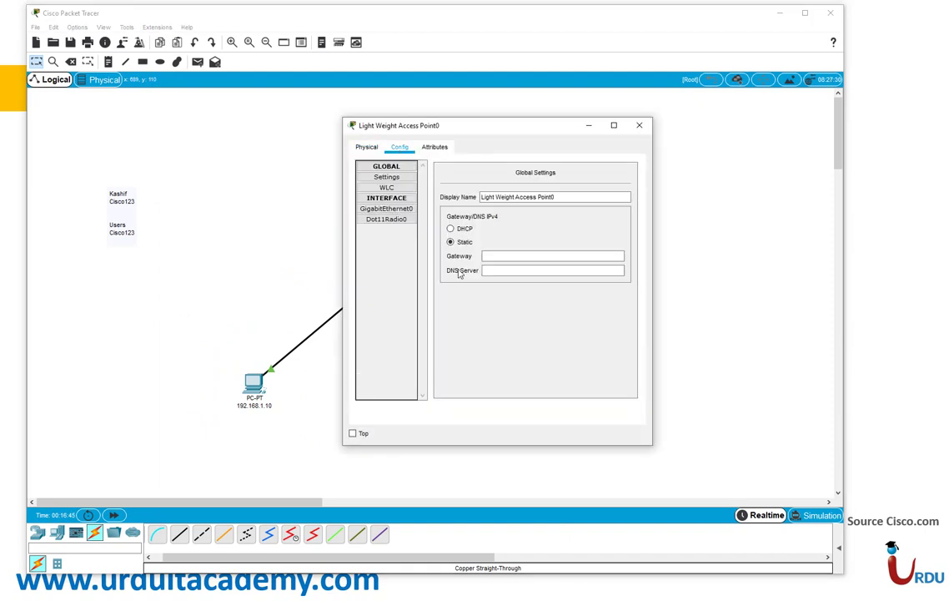
pyautogui.click(386, 209)
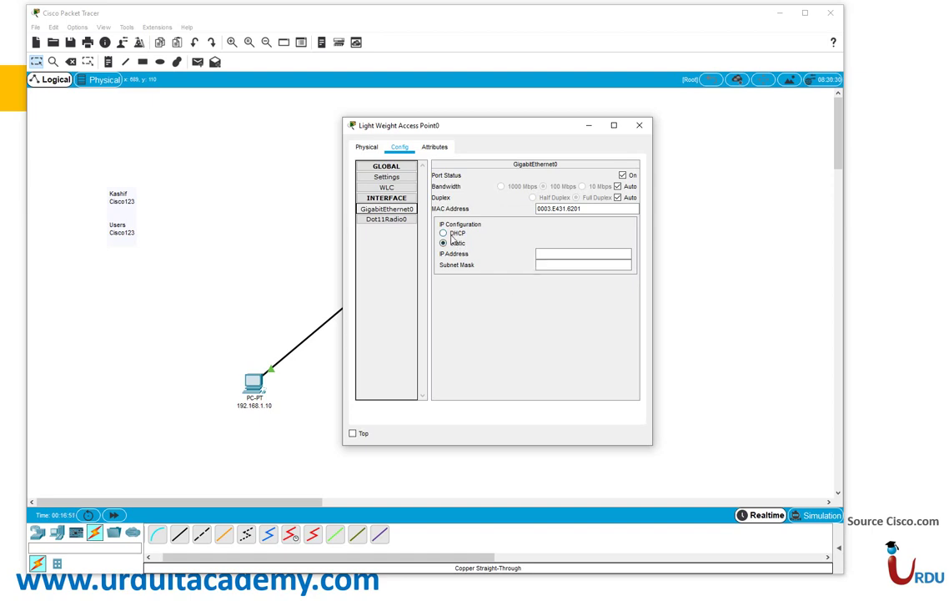
pyautogui.click(451, 235)
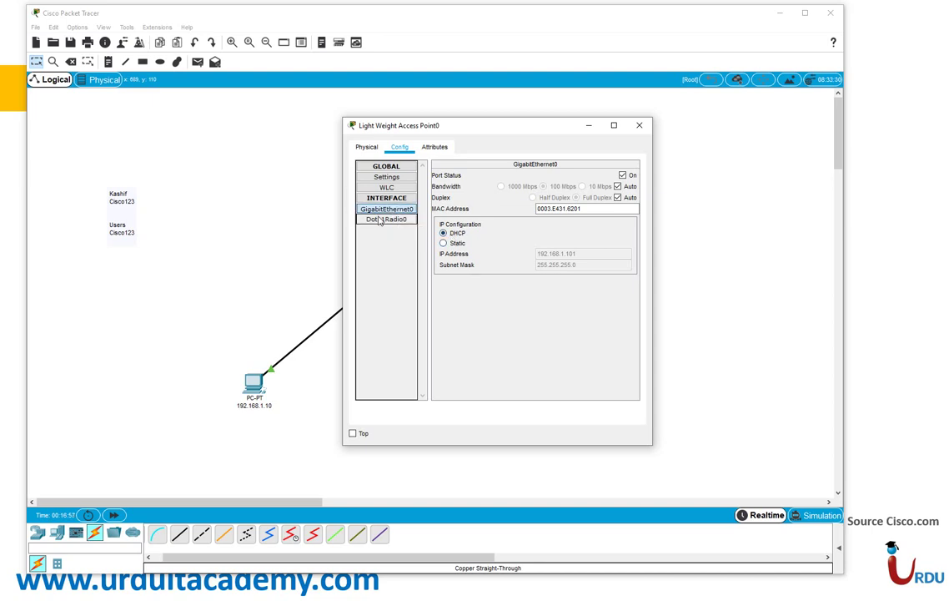
pyautogui.click(380, 220)
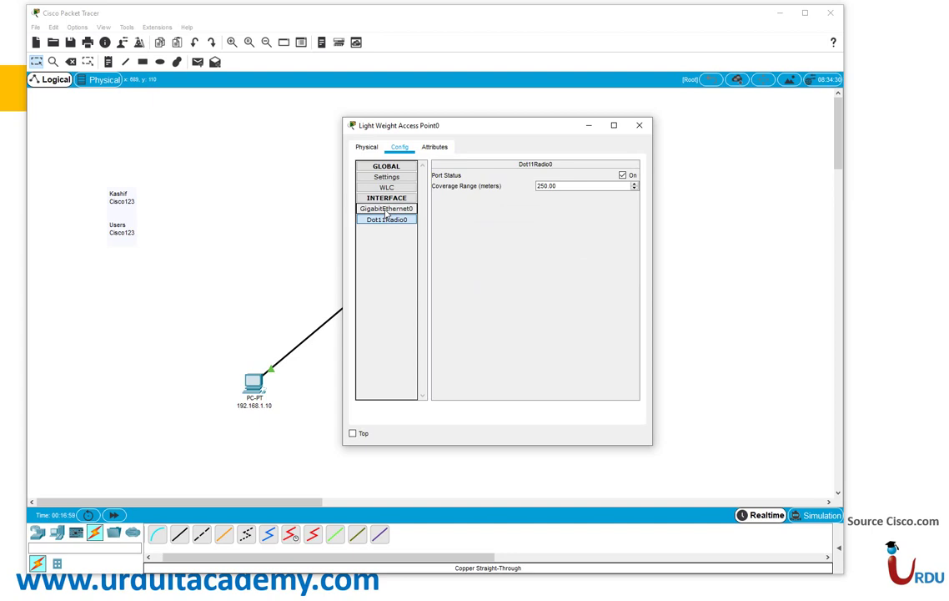
pyautogui.click(387, 208)
# Rerun do show ip dhcp binding on the switch, showing the 192.168.1.101 lease
pyautogui.click(639, 125)
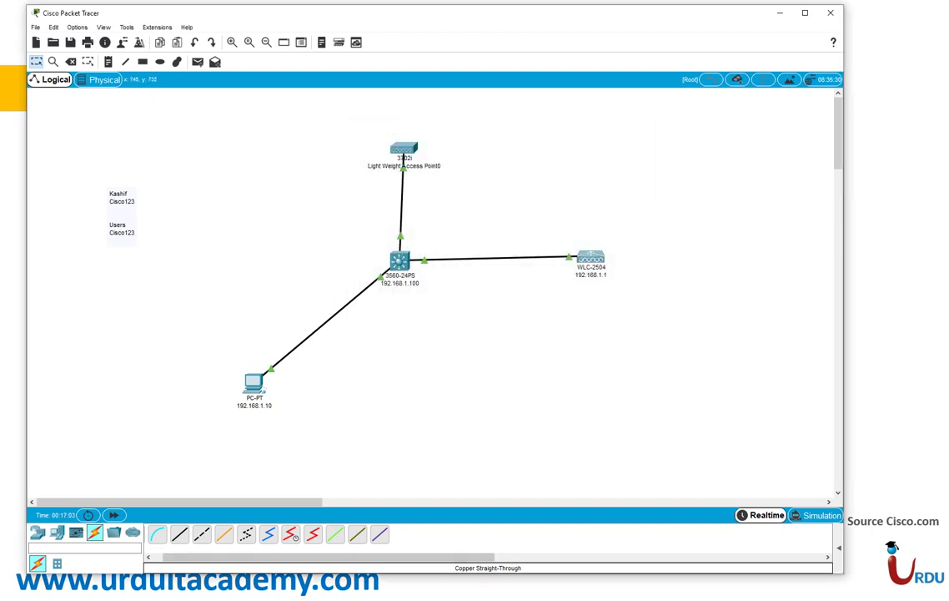
pyautogui.click(399, 261)
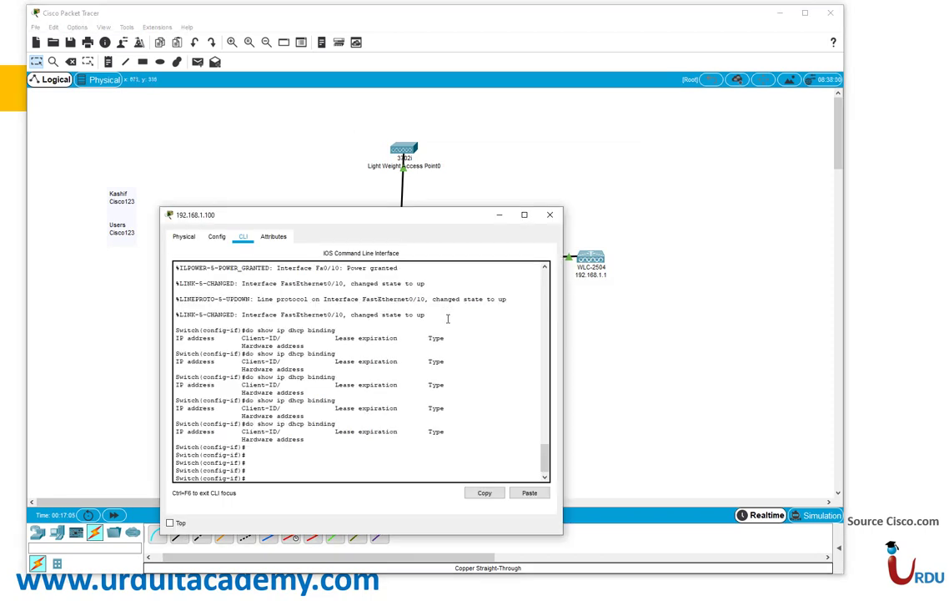
pyautogui.press('Return')
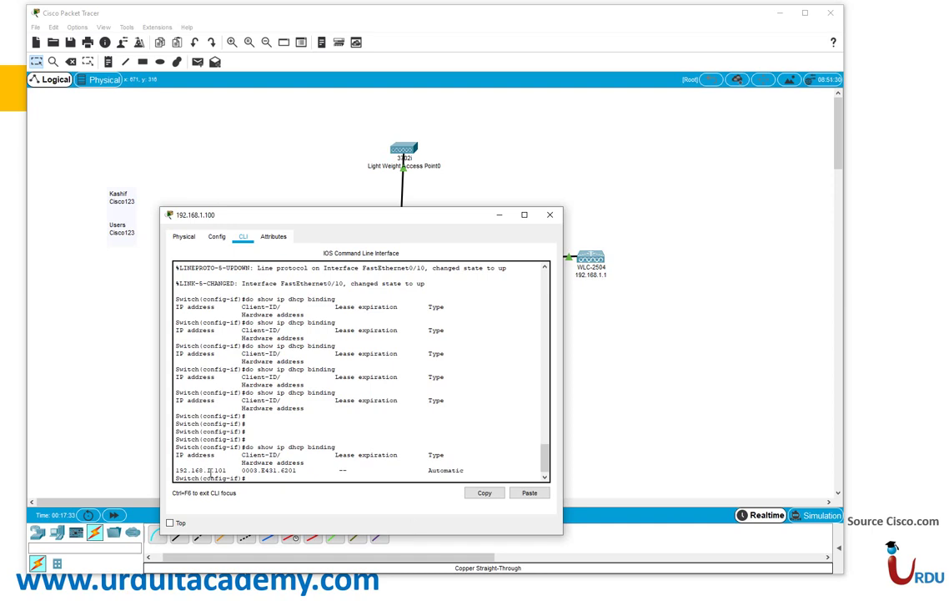
# Confirm Light Weight Access Point0's GigabitEthernet0 got 192.168.1.101 by DHCP, then return to the PC browser
pyautogui.click(549, 214)
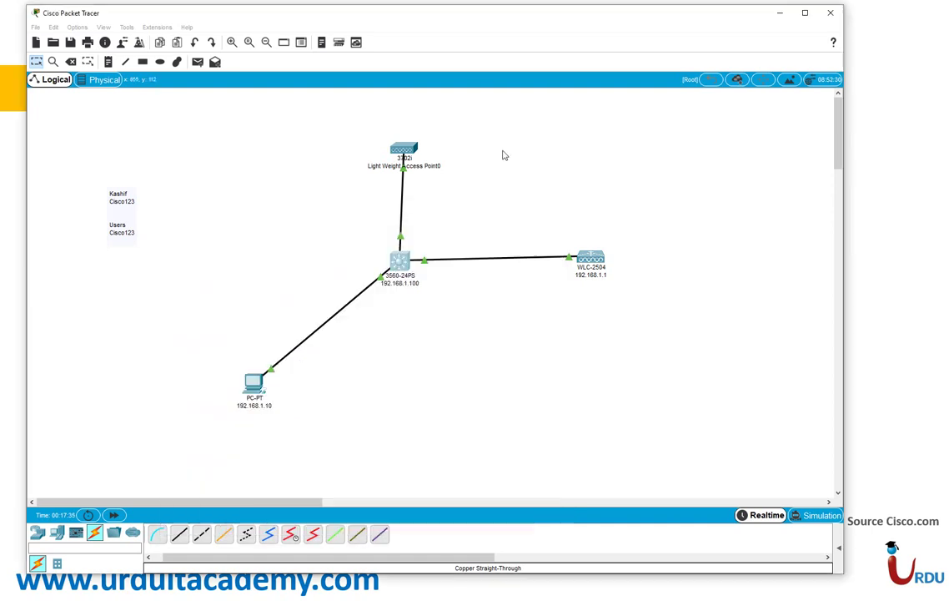
pyautogui.click(403, 149)
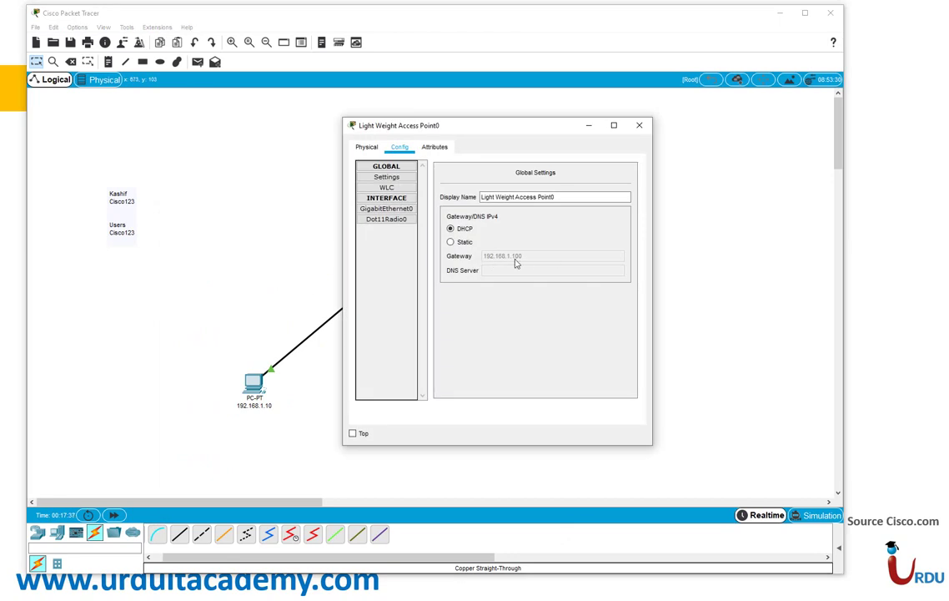
pyautogui.click(397, 209)
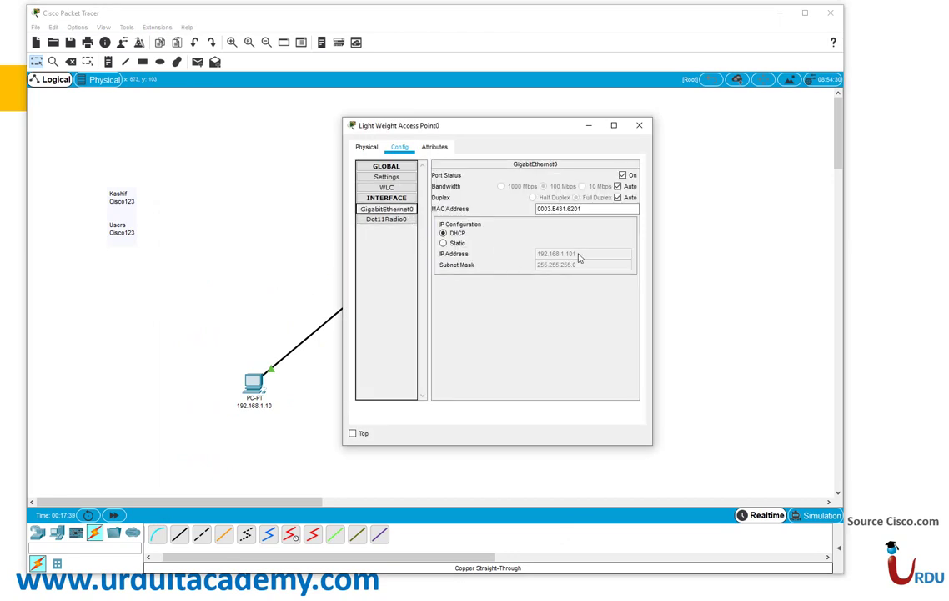
pyautogui.click(640, 126)
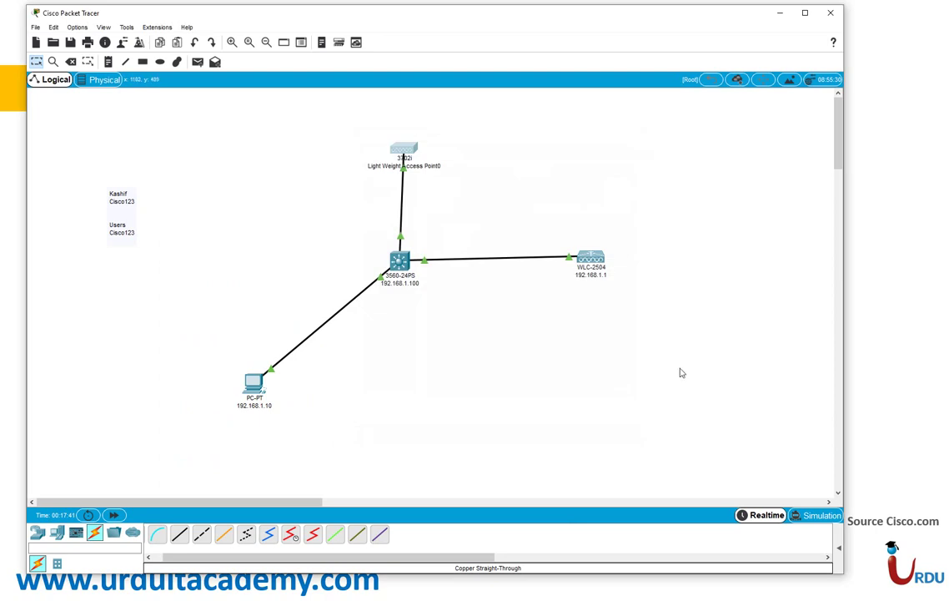
pyautogui.click(255, 384)
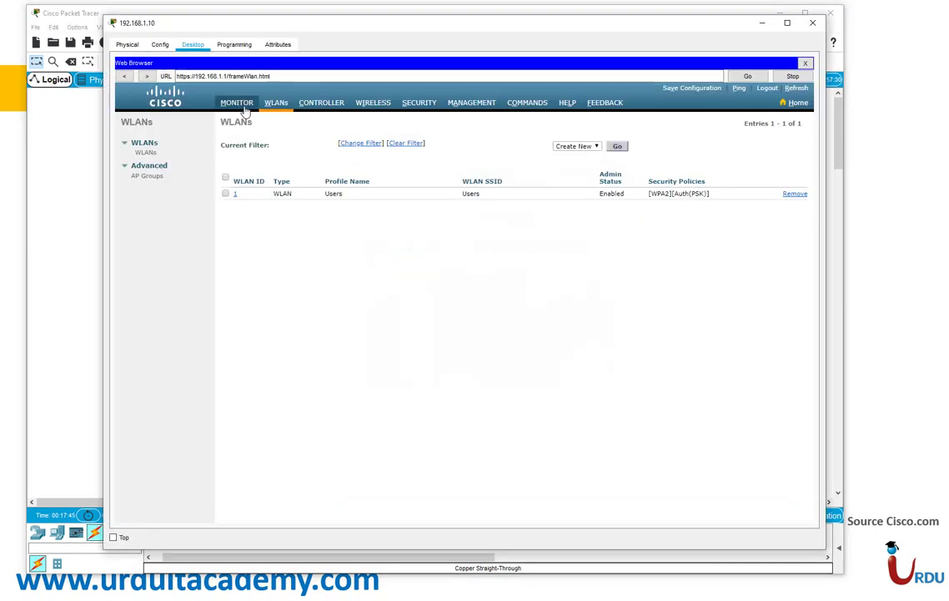
# Show the controller's WIRELESS All APs list and dismiss the unsupported-feature alert on AP details
pyautogui.click(327, 103)
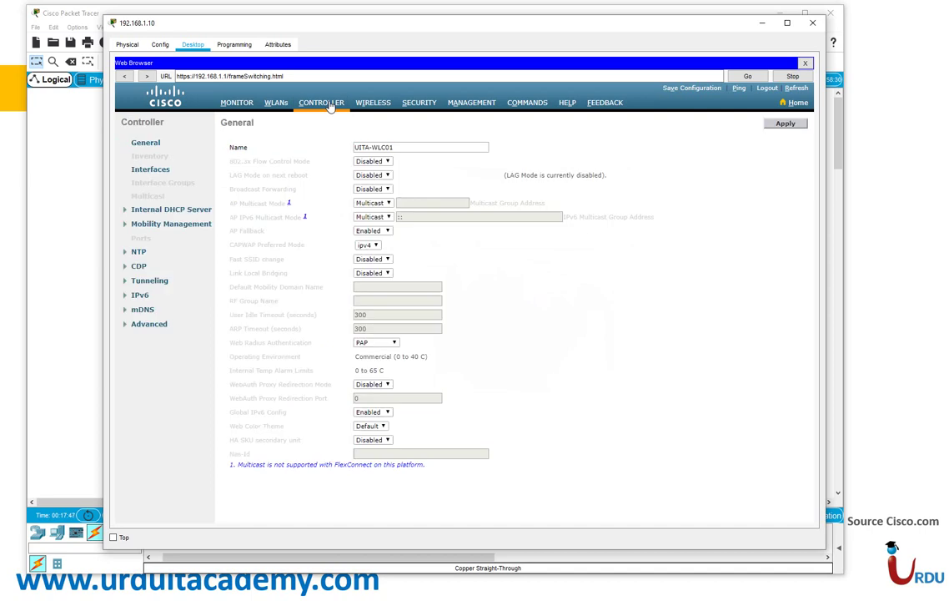
pyautogui.click(360, 104)
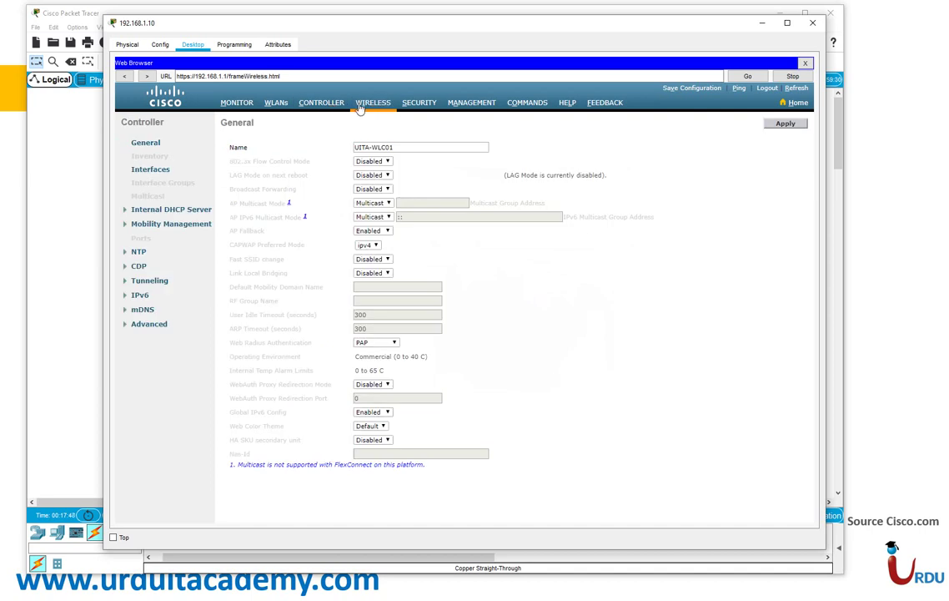
pyautogui.click(276, 208)
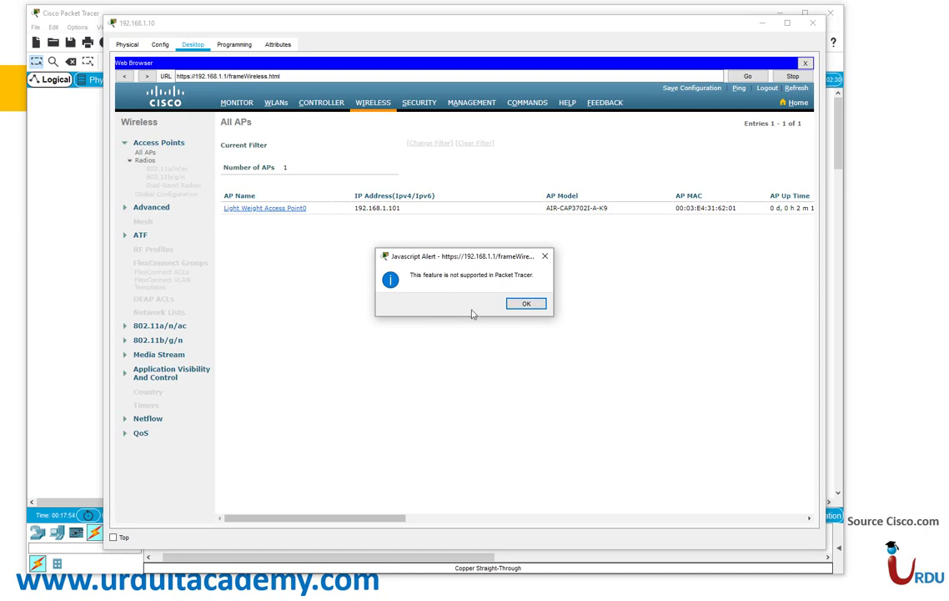
pyautogui.click(525, 303)
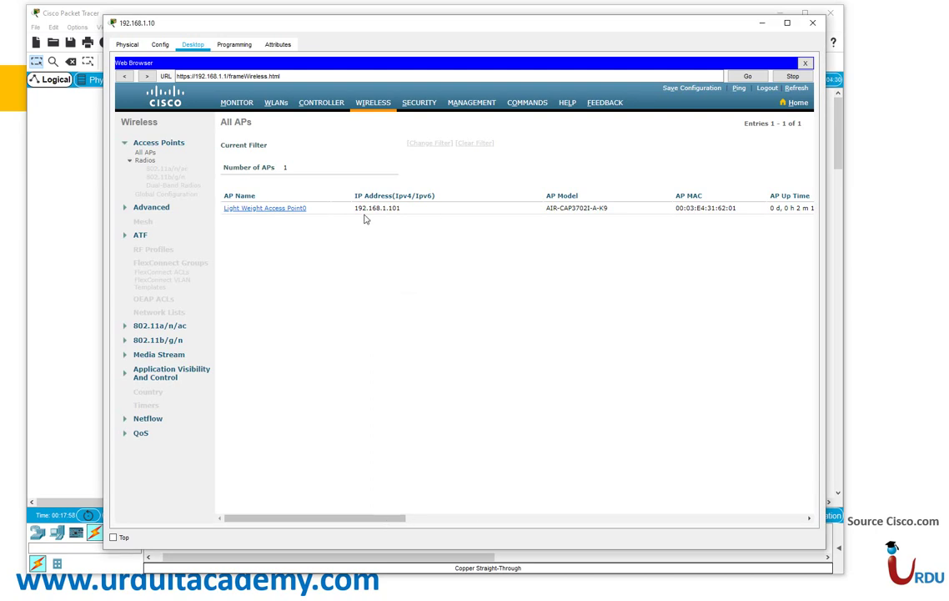
# Review the All APs table columns, including AP Model and AP Up Time, for Light Weight Access Point0
pyautogui.moveTo(552, 207); pyautogui.dragTo(609, 210)
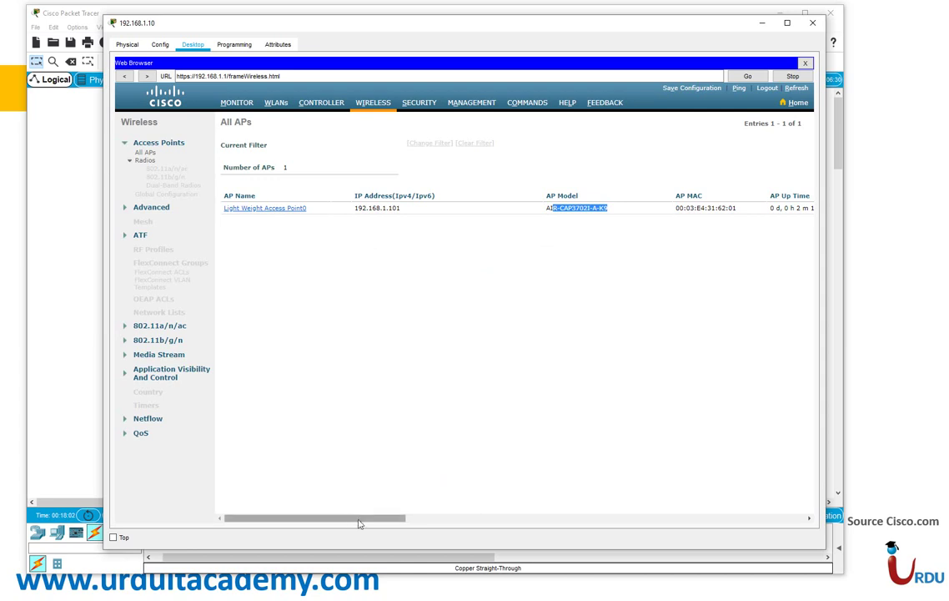
pyautogui.moveTo(356, 519); pyautogui.dragTo(420, 519)
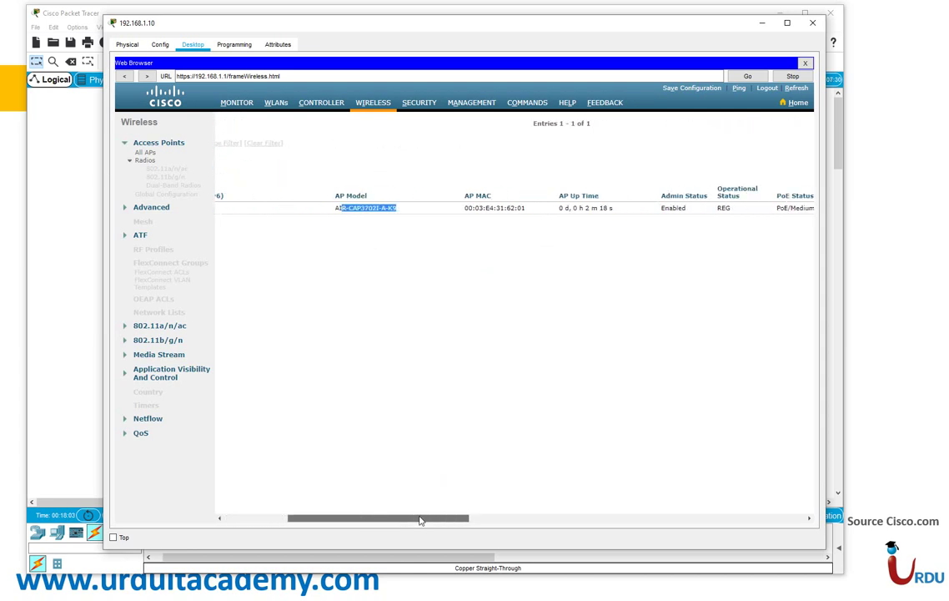
pyautogui.moveTo(496, 208); pyautogui.dragTo(605, 213)
pyautogui.doubleClick(500, 207)
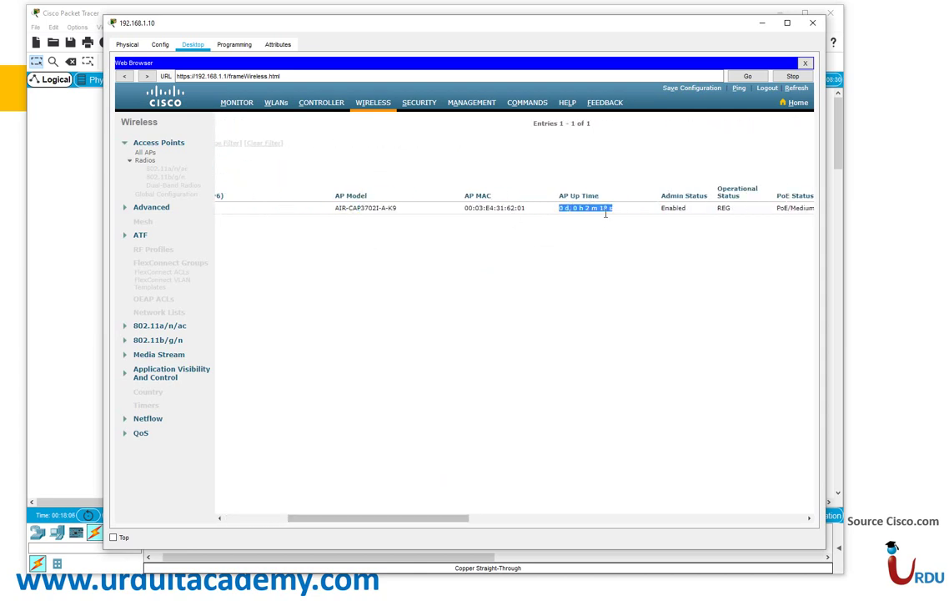
pyautogui.click(667, 208)
pyautogui.moveTo(420, 519); pyautogui.dragTo(470, 519)
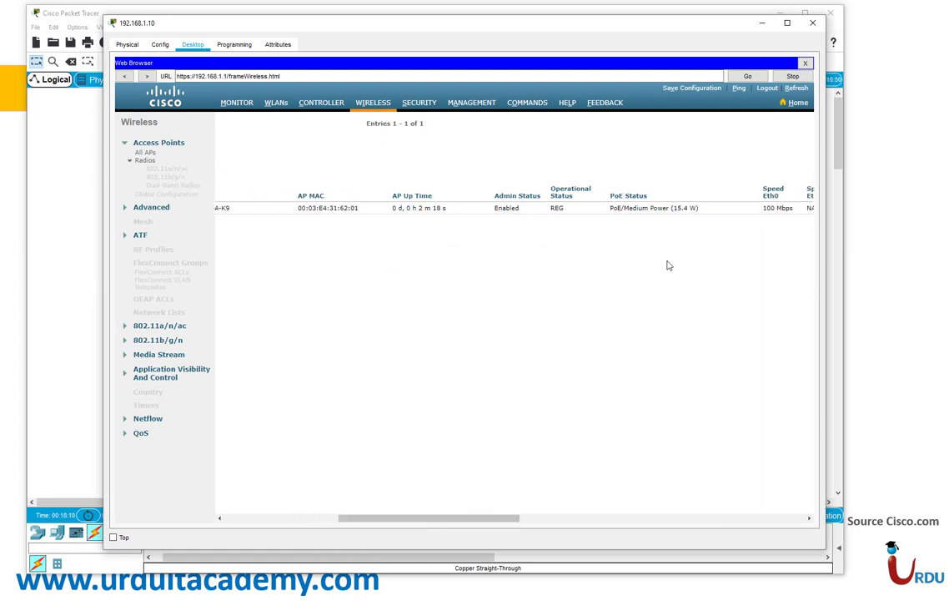
pyautogui.moveTo(454, 519); pyautogui.dragTo(644, 514)
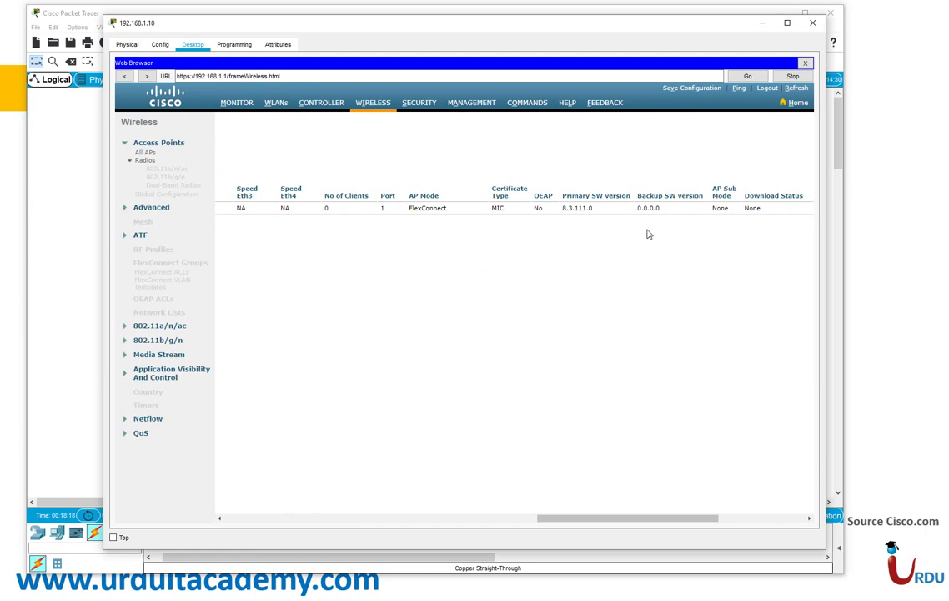
pyautogui.moveTo(589, 517); pyautogui.dragTo(219, 392)
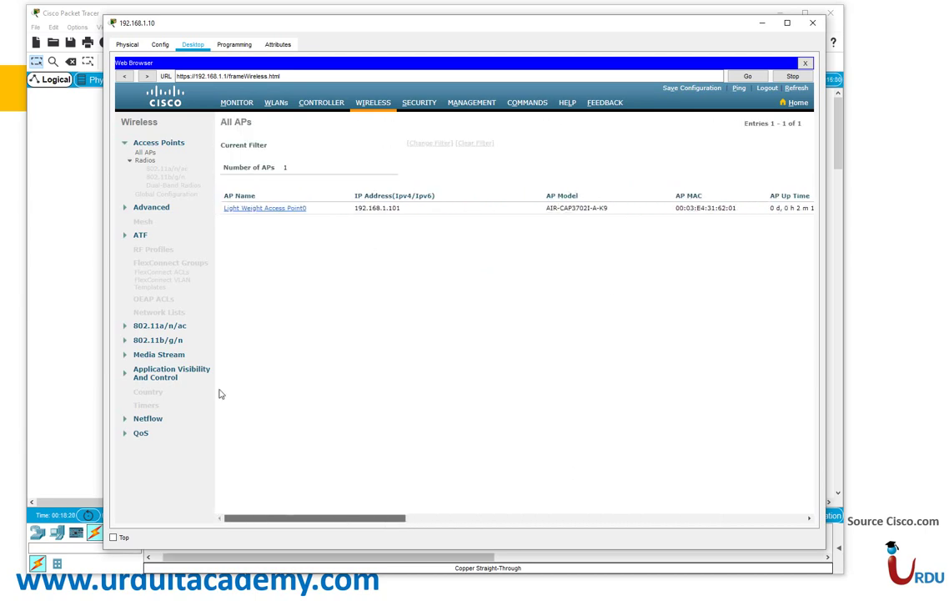
pyautogui.click(285, 210)
pyautogui.click(522, 303)
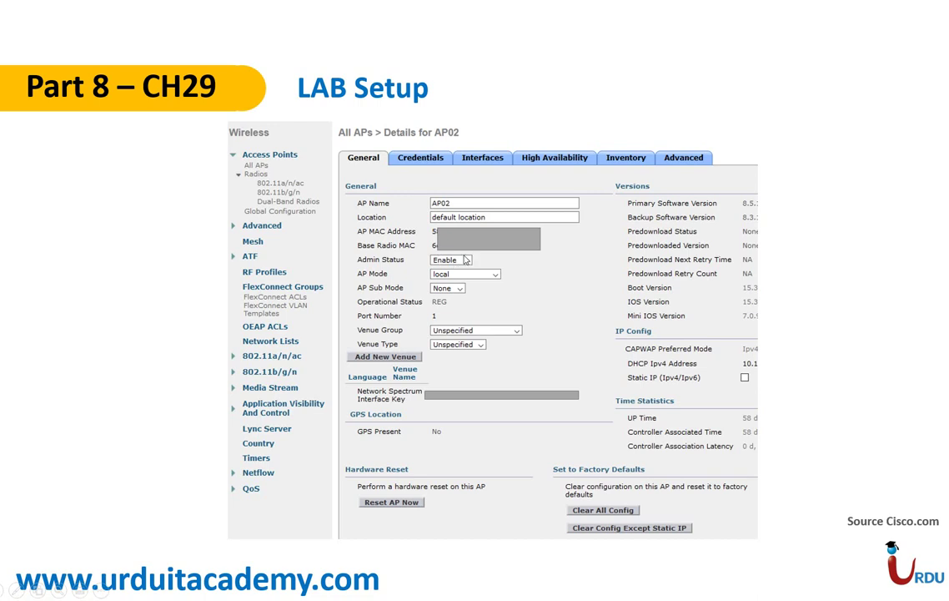
# Flip the AP02 details slide between its Advanced and General tab screenshots twice
pyautogui.press('Right')
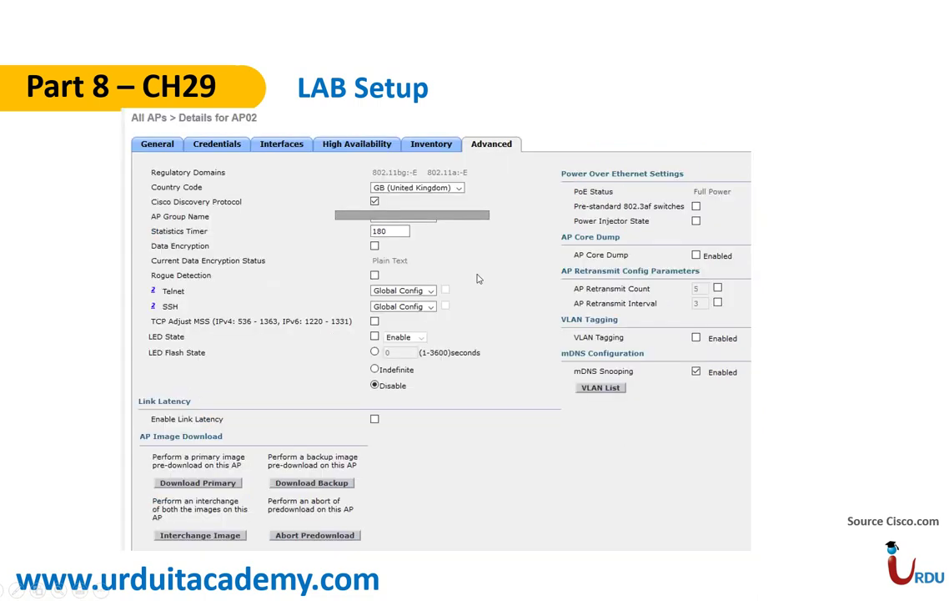
pyautogui.press('Left')
pyautogui.press('Right')
pyautogui.press('Left')
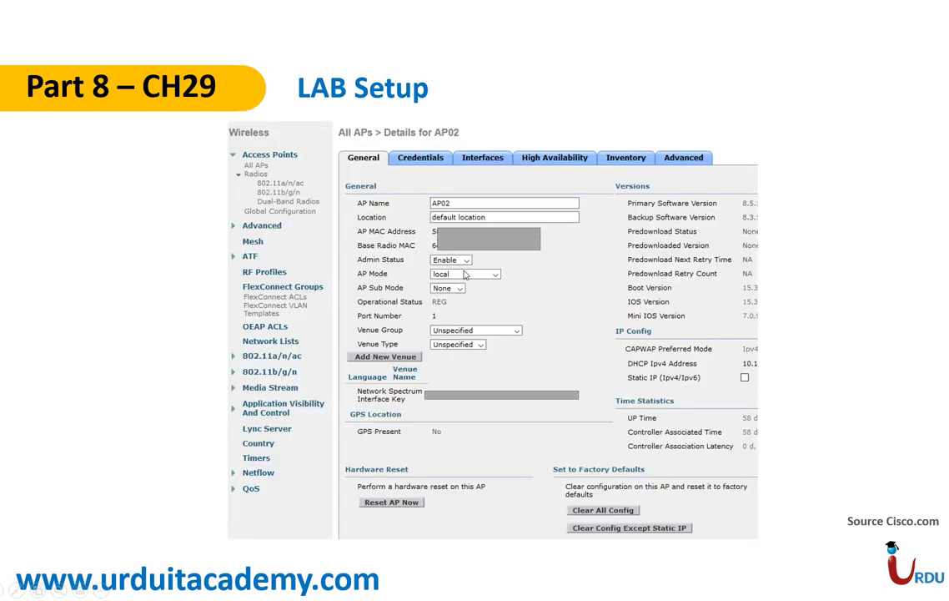
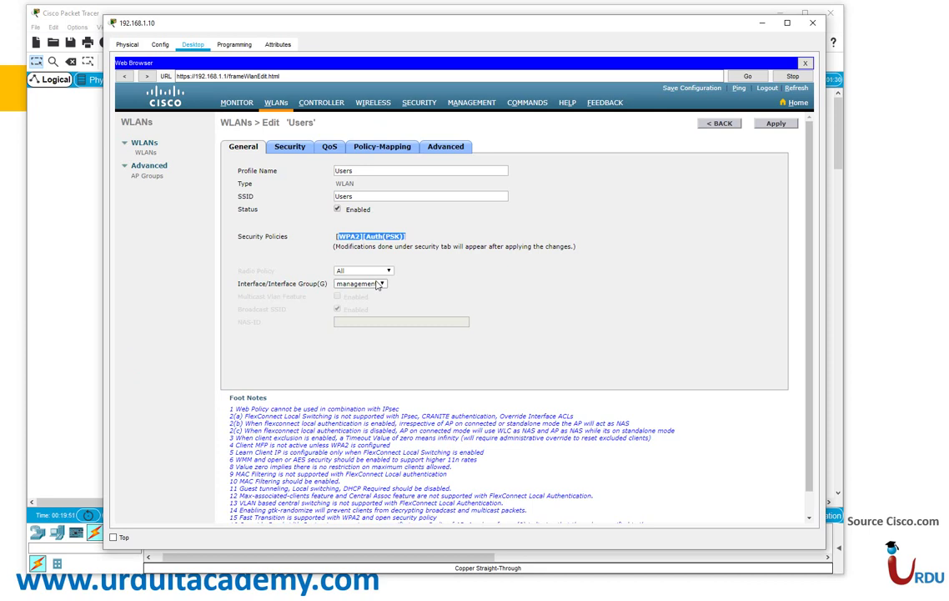
# Review the Users WLAN's Security (802.1X unchecked), QoS, Policy-Mapping and Advanced tabs, then list AP groups
pyautogui.click(275, 148)
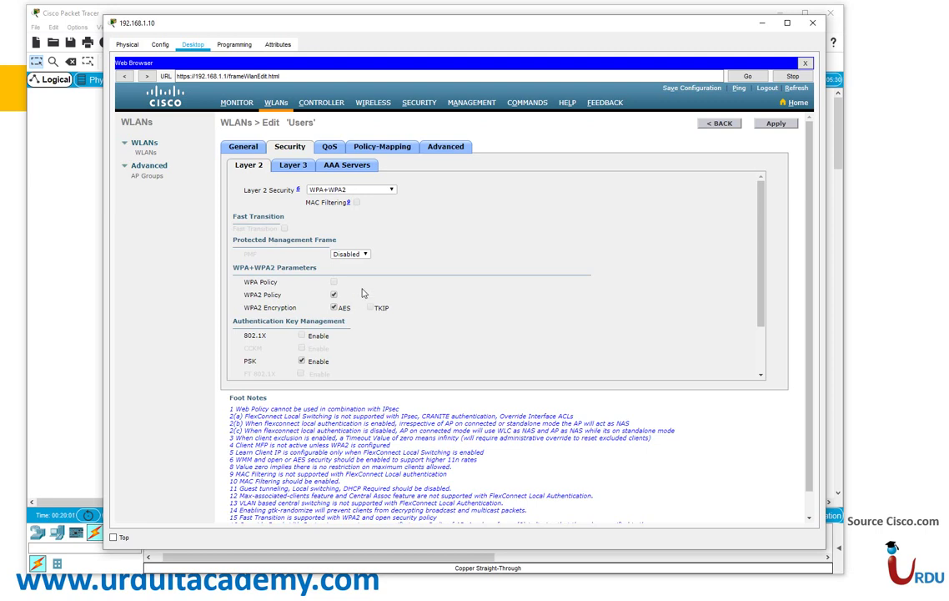
pyautogui.click(300, 336)
pyautogui.click(329, 148)
pyautogui.click(379, 149)
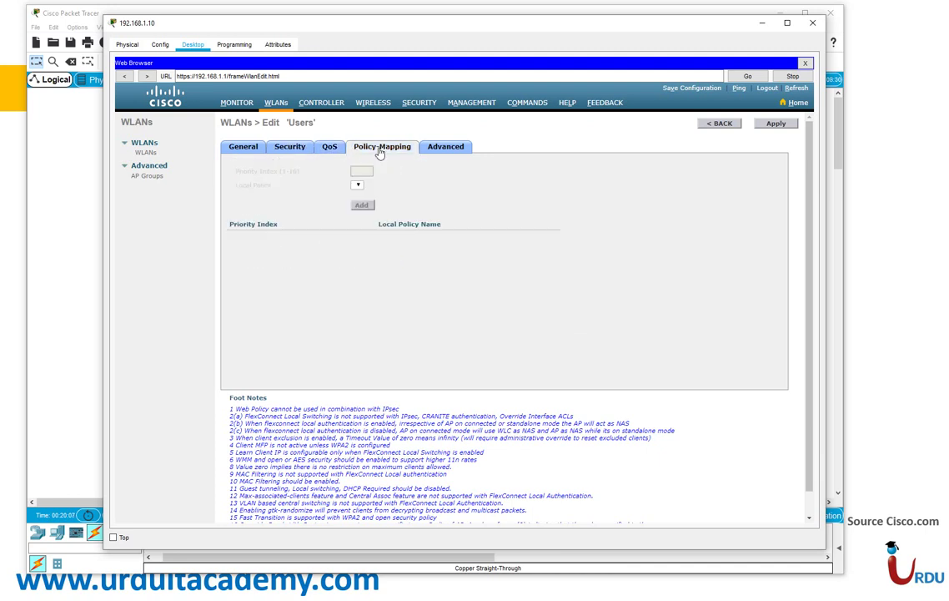
pyautogui.click(445, 147)
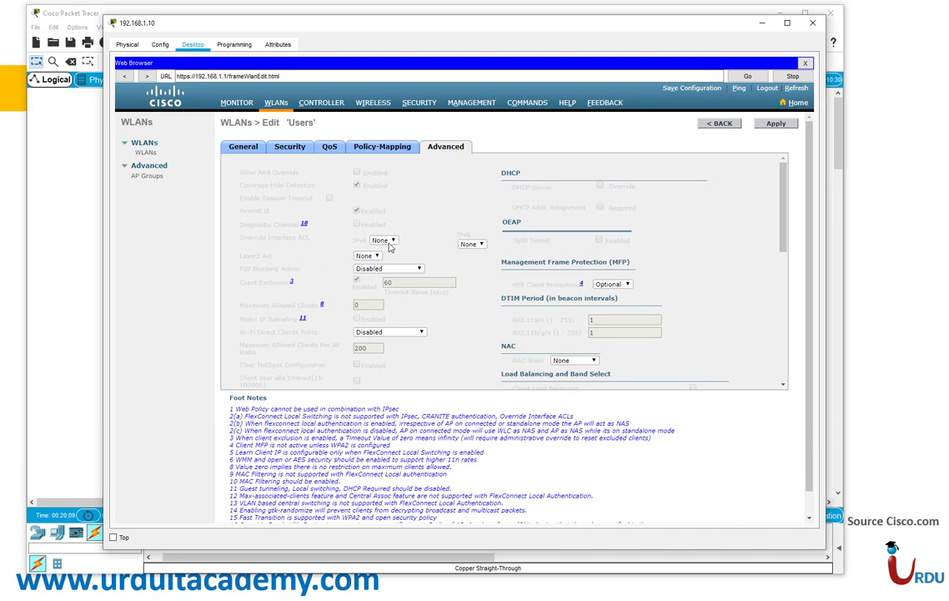
pyautogui.click(151, 177)
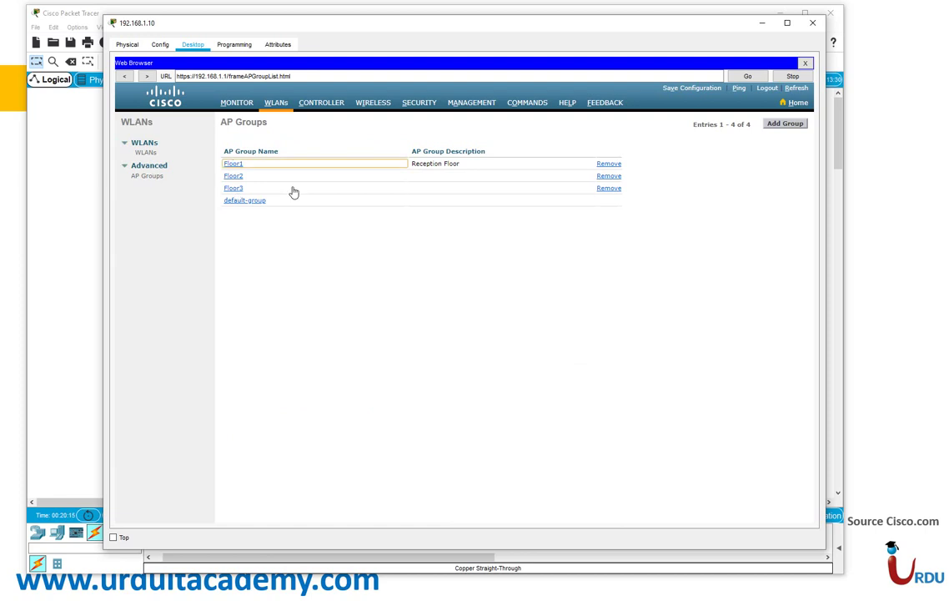
# Open AP group Floor1 and view its WLANs, RF profile and APs, cancelling the Add APs warning
pyautogui.click(234, 165)
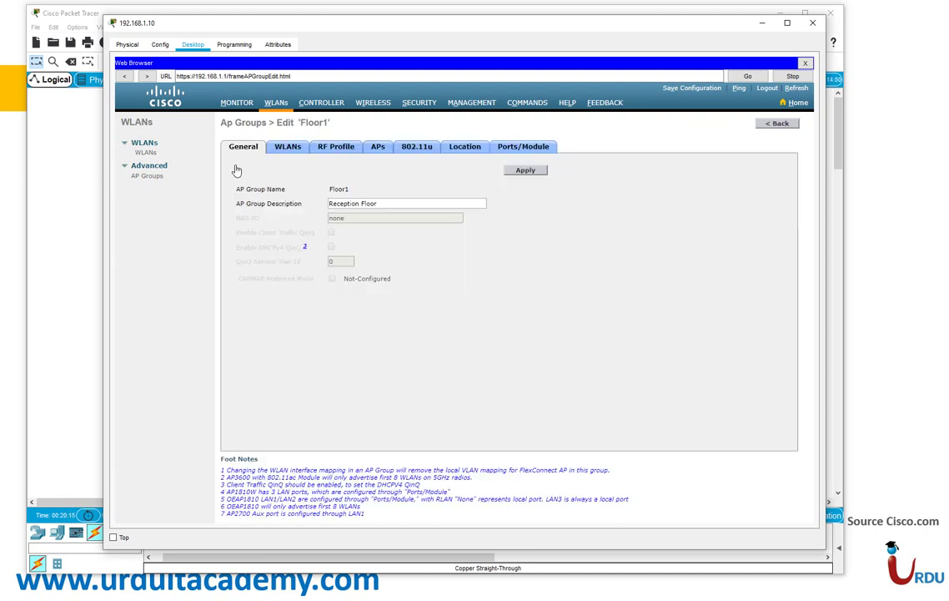
pyautogui.click(288, 150)
pyautogui.click(333, 150)
pyautogui.click(376, 150)
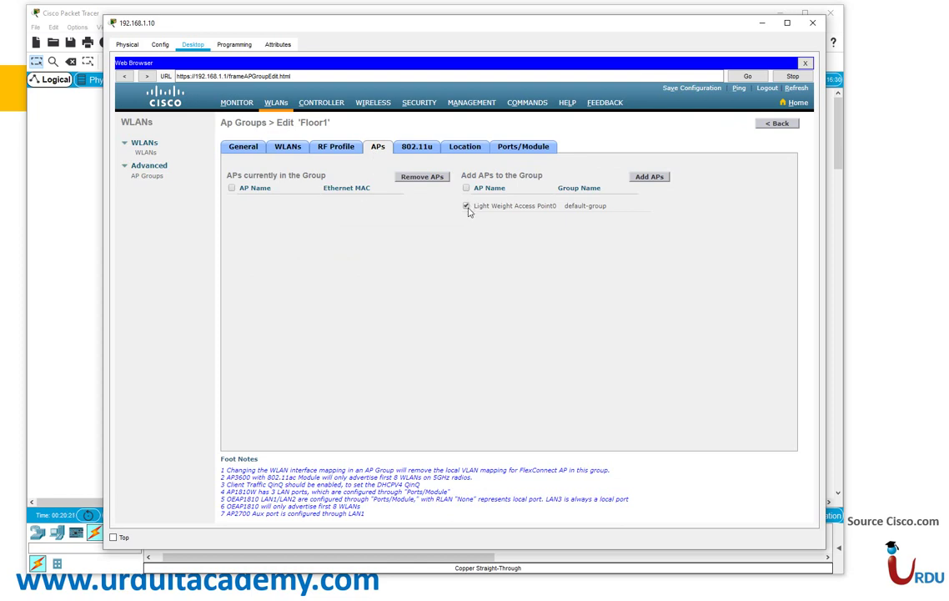
pyautogui.click(650, 178)
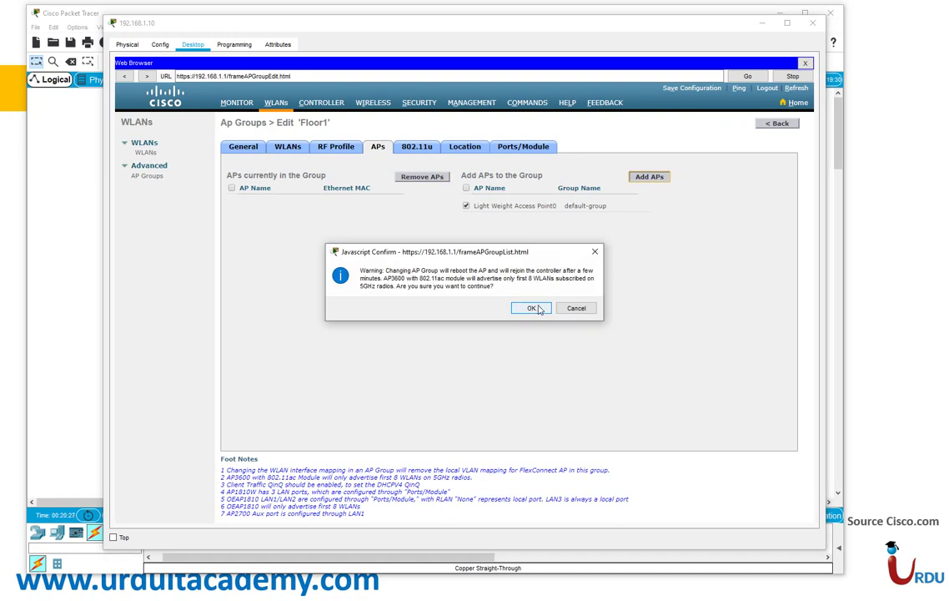
pyautogui.click(577, 308)
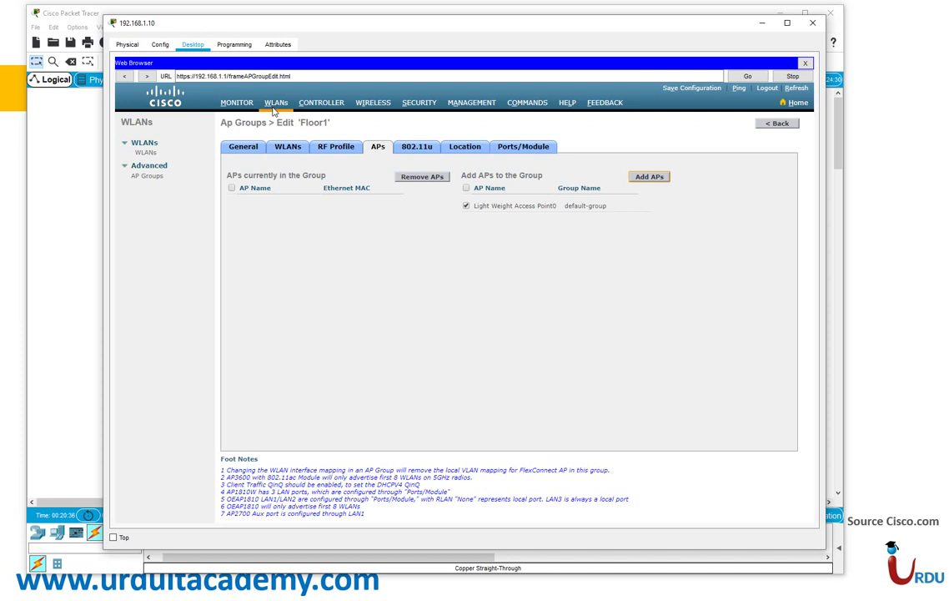
# View Floor1's 802.11u, Location and LAN port tabs, then go back to the WLANs list
pyautogui.click(413, 146)
pyautogui.click(464, 147)
pyautogui.click(414, 146)
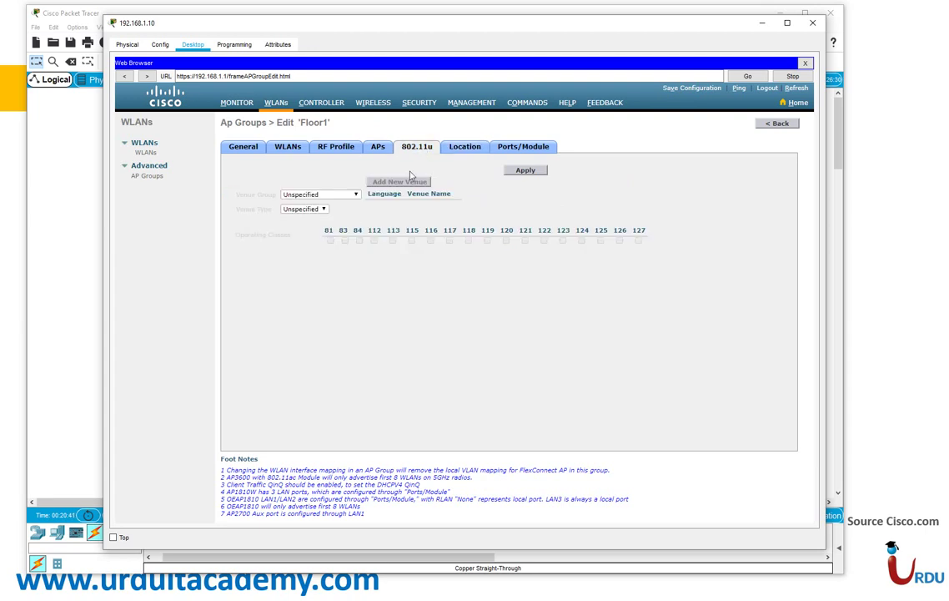
pyautogui.click(519, 146)
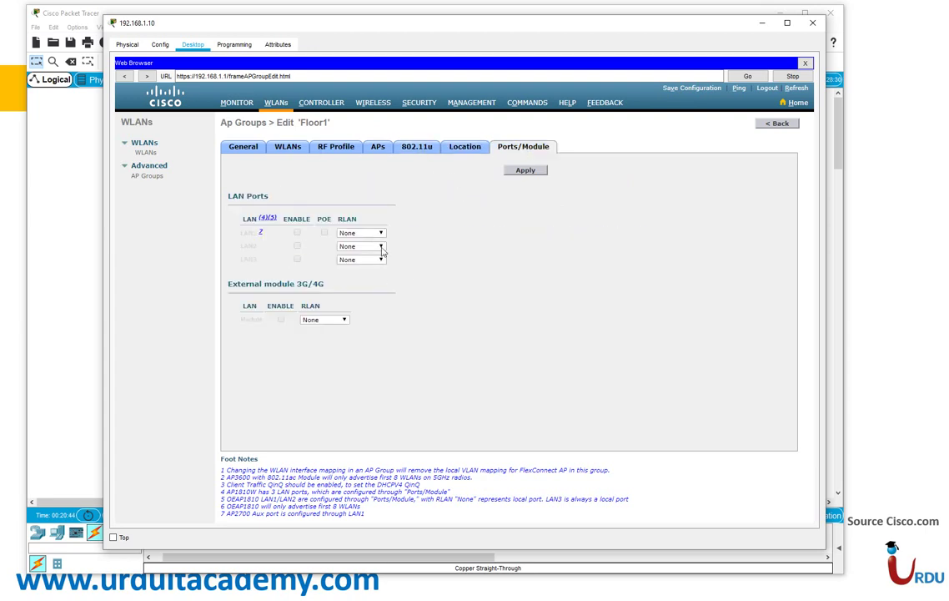
pyautogui.click(275, 101)
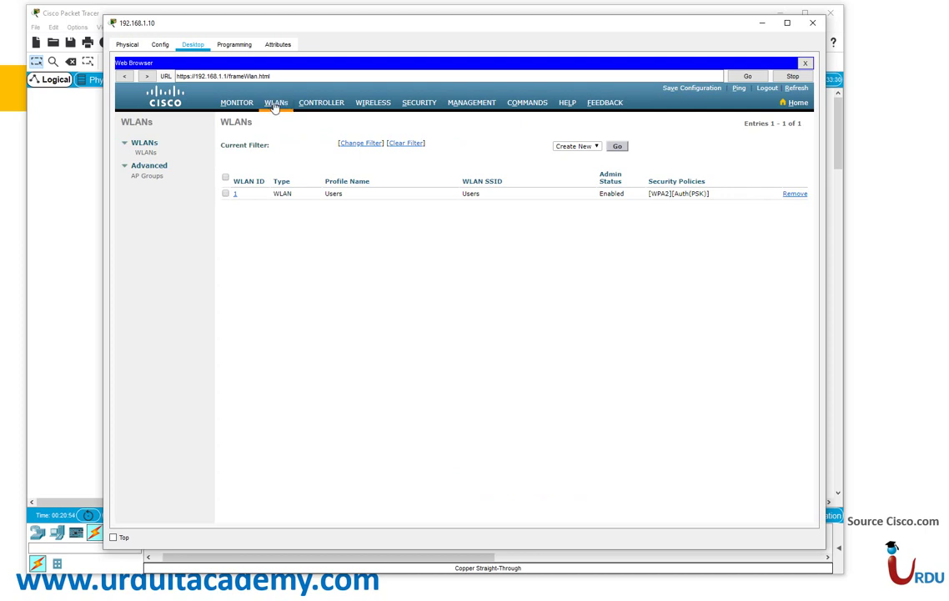
# Browse the CONTROLLER and WIRELESS pages, then open a new RADIUS authentication server form
pyautogui.click(320, 102)
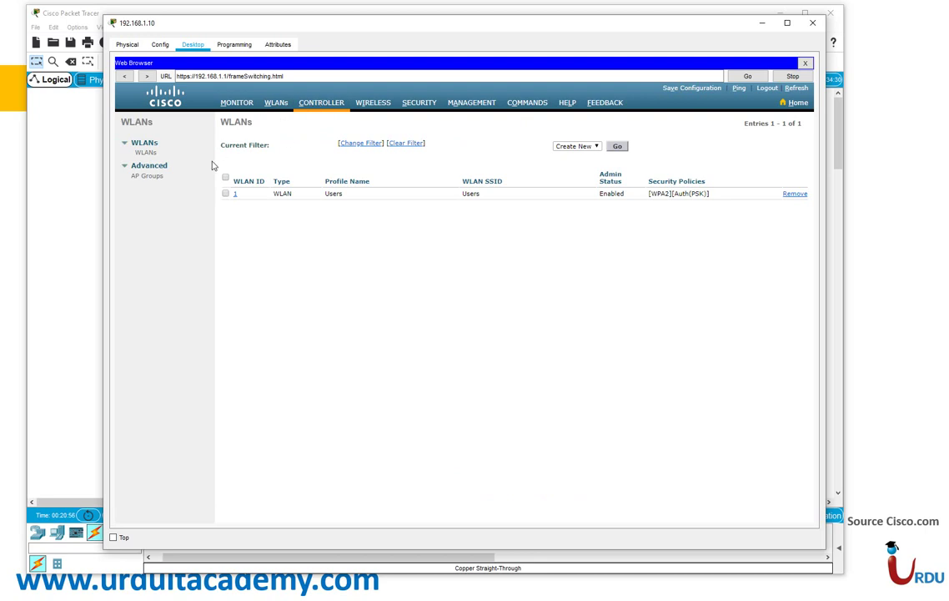
pyautogui.click(376, 104)
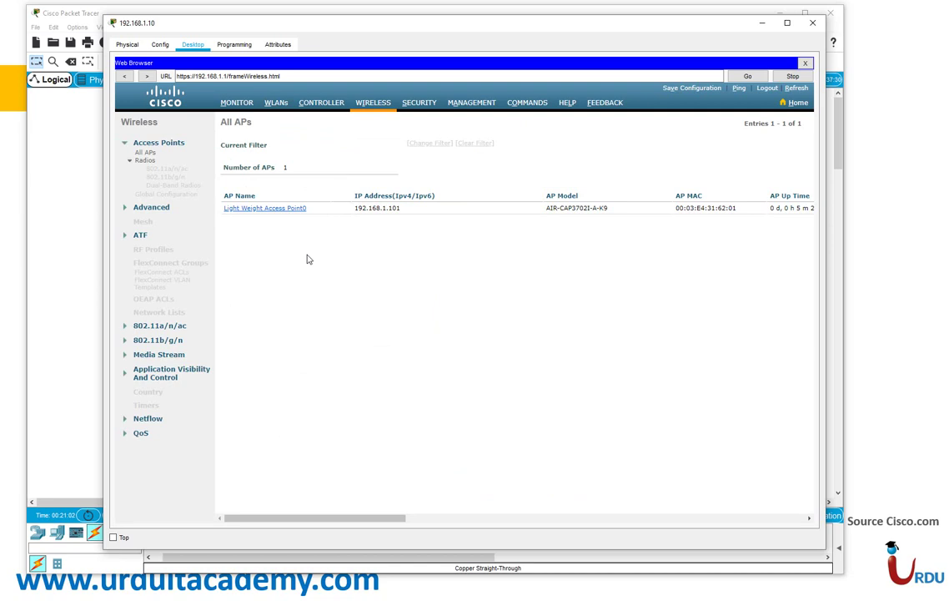
pyautogui.click(420, 103)
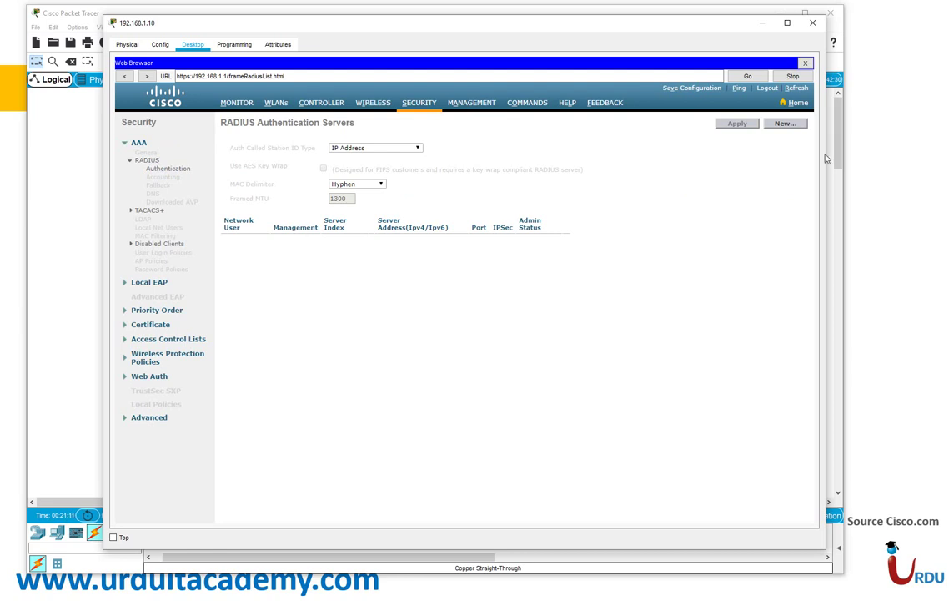
pyautogui.click(785, 123)
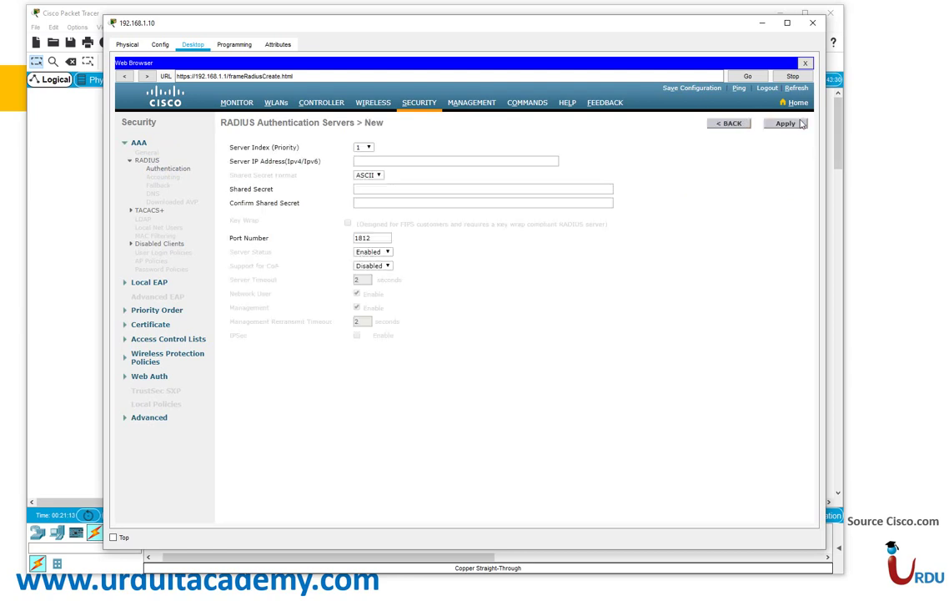
pyautogui.click(381, 162)
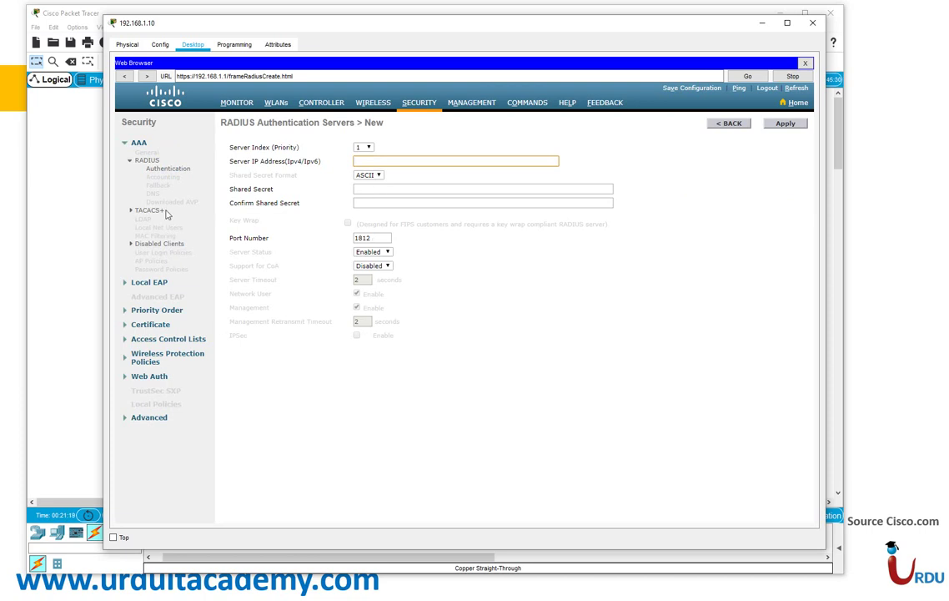
# Expand the Local EAP, Certificate, Wireless Protection Policies and Web Auth sidebar sections, then show Local Management Users
pyautogui.click(151, 282)
pyautogui.click(163, 362)
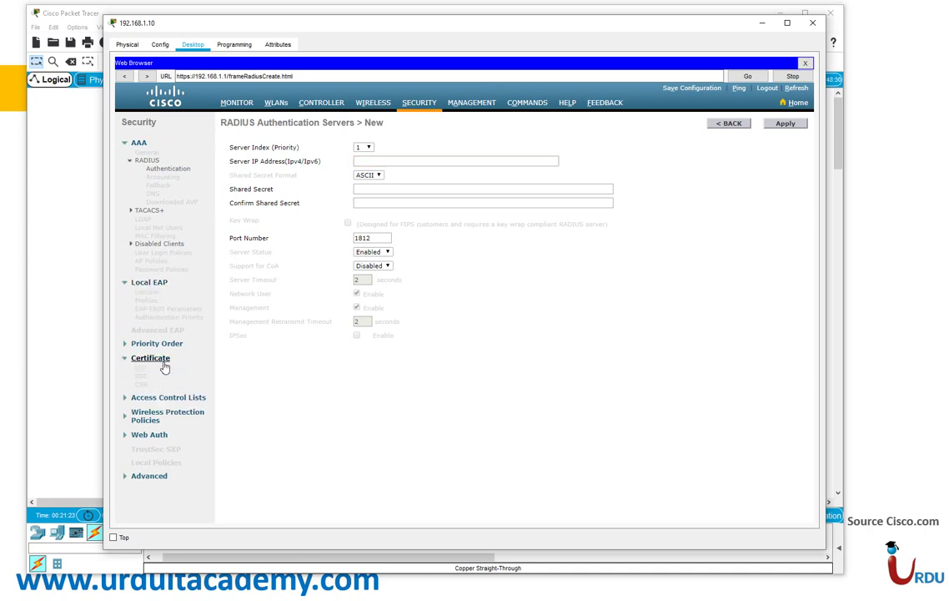
pyautogui.click(162, 417)
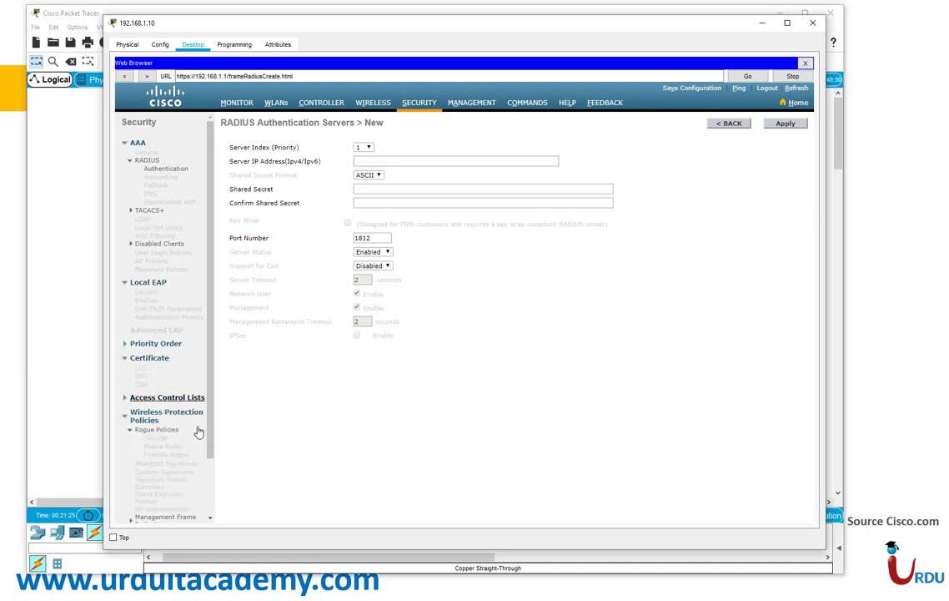
pyautogui.click(161, 429)
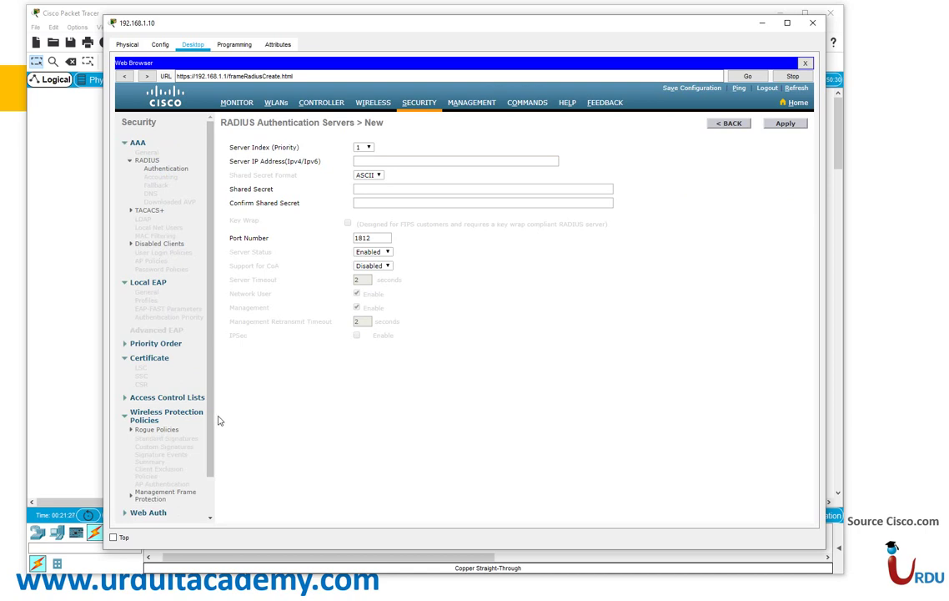
pyautogui.scroll(-1, 212, 417)
pyautogui.click(150, 470)
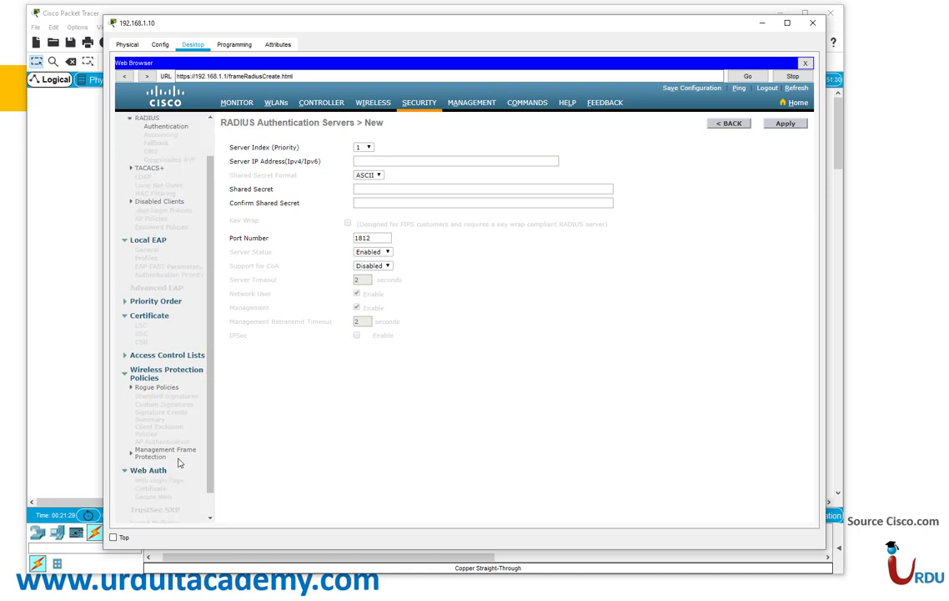
pyautogui.click(475, 105)
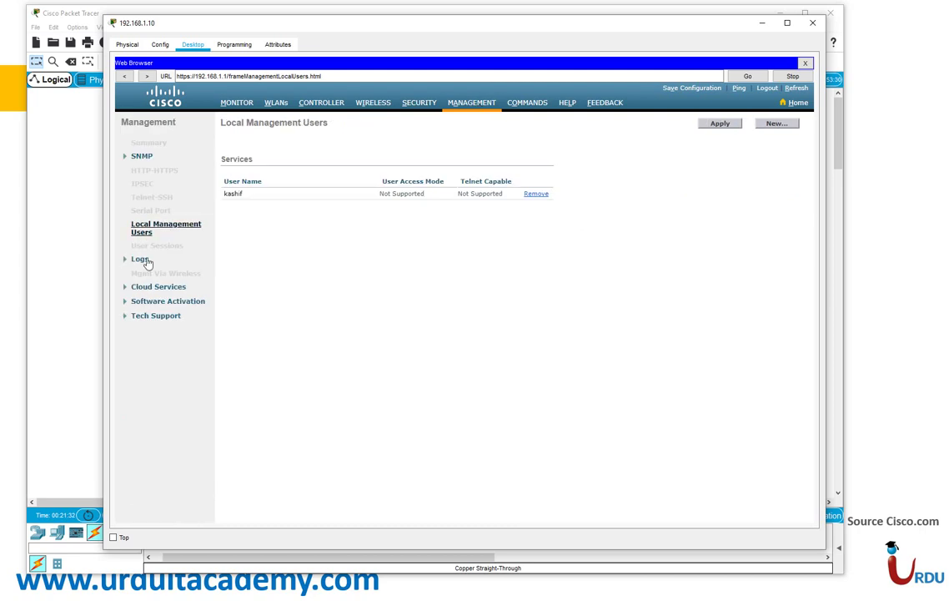
# Check the controller's Set Time page and WLANs list, then return to the Packet Tracer topology
pyautogui.click(526, 102)
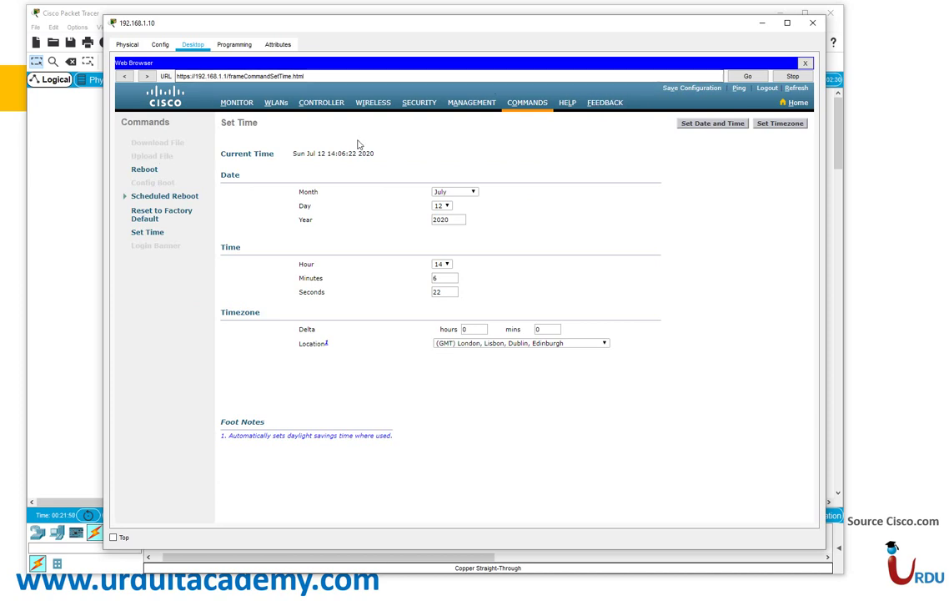
pyautogui.click(267, 102)
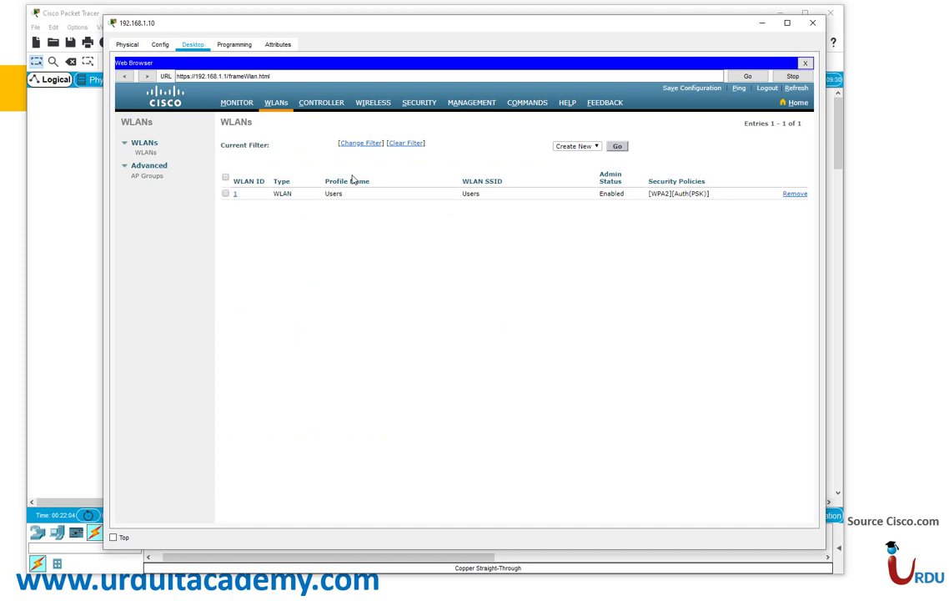
pyautogui.click(48, 254)
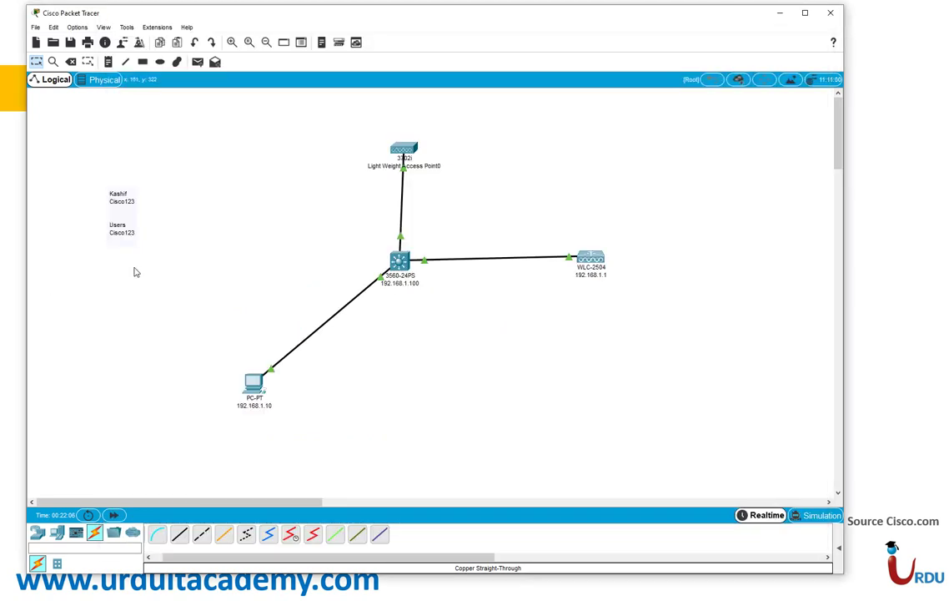
# Place Laptop0 near the access point and replace its network module with a WPC300N wireless card
pyautogui.click(57, 532)
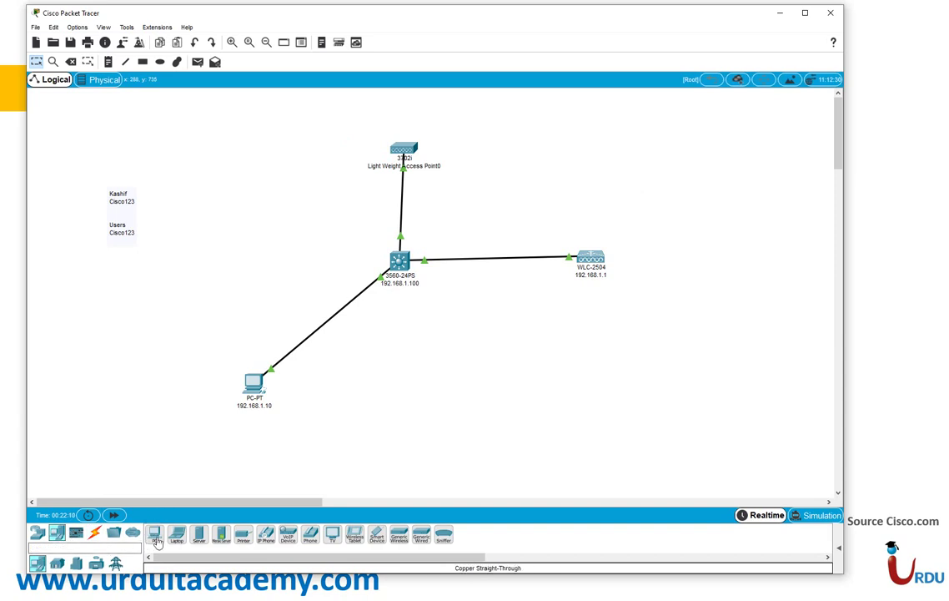
pyautogui.moveTo(177, 541); pyautogui.dragTo(568, 149)
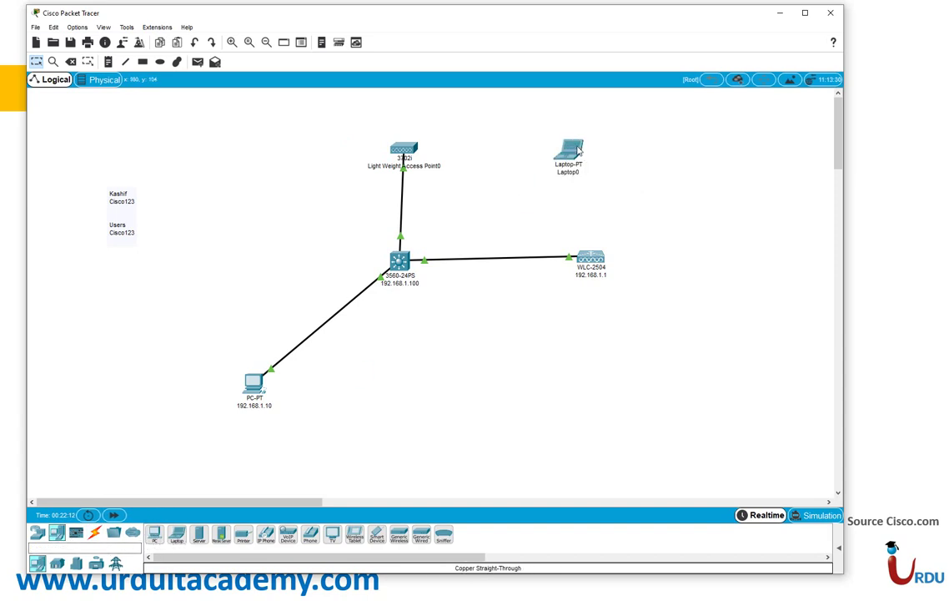
pyautogui.click(574, 149)
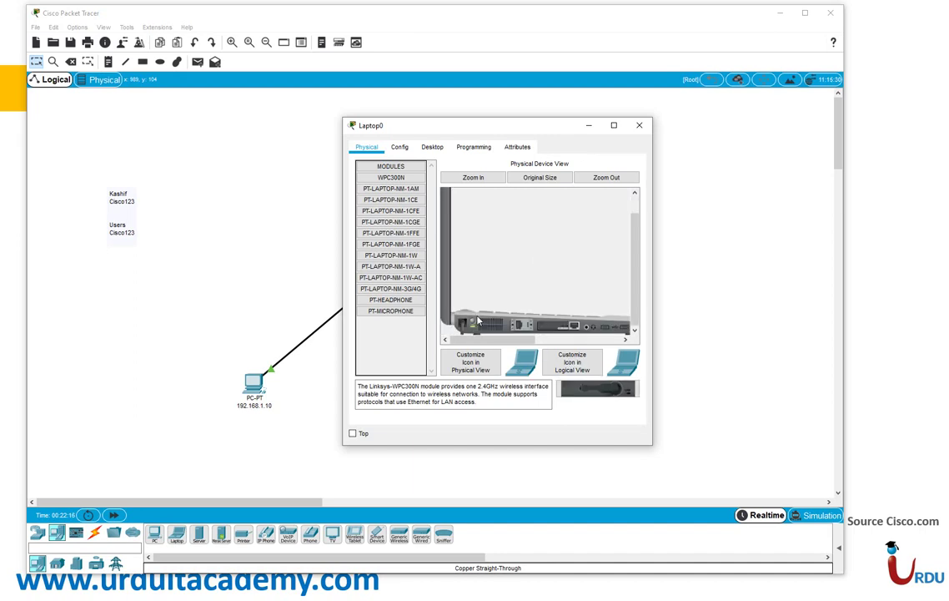
pyautogui.moveTo(559, 400); pyautogui.dragTo(390, 333)
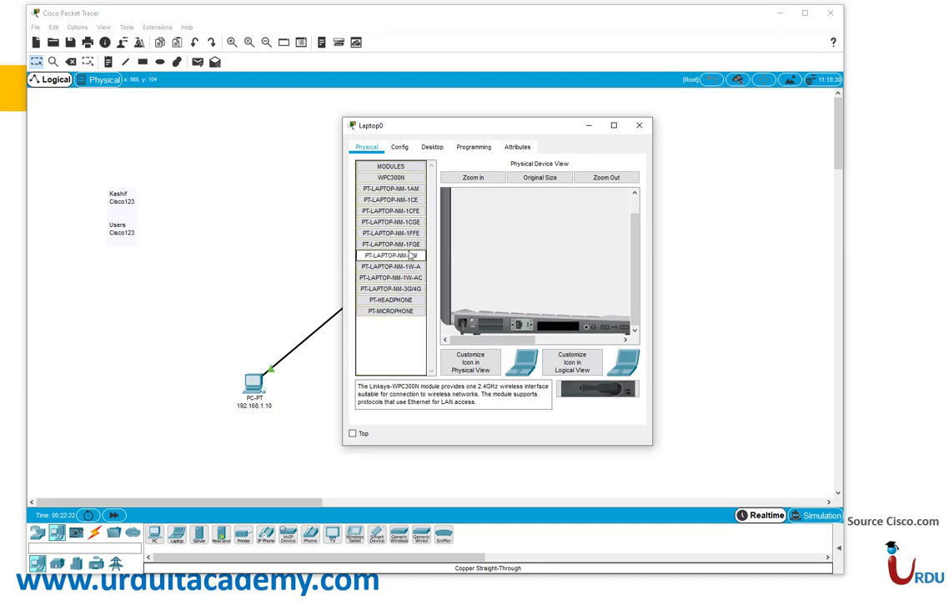
pyautogui.moveTo(409, 178); pyautogui.dragTo(538, 317)
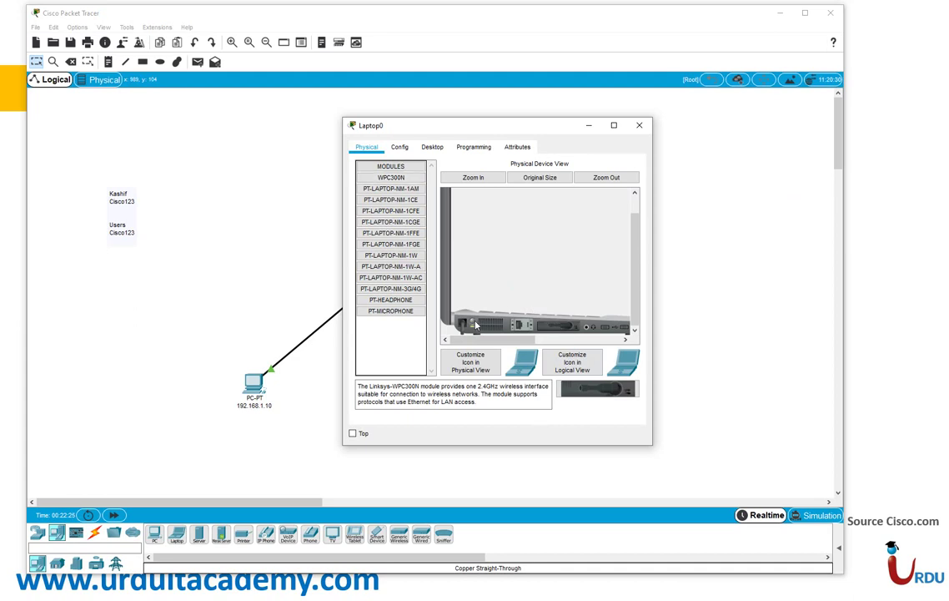
pyautogui.click(405, 149)
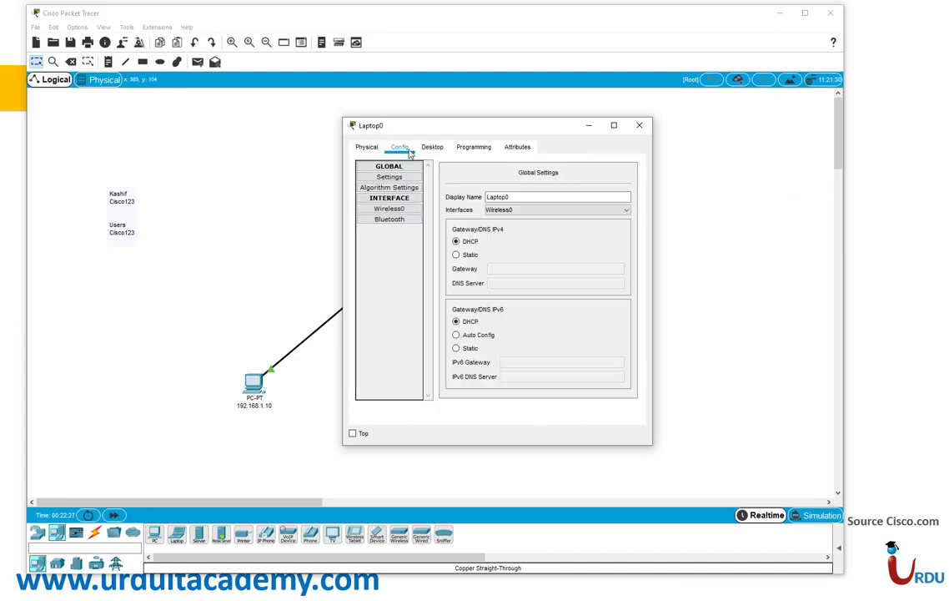
# Set Laptop0's Wireless0 SSID to 'User'
pyautogui.click(398, 211)
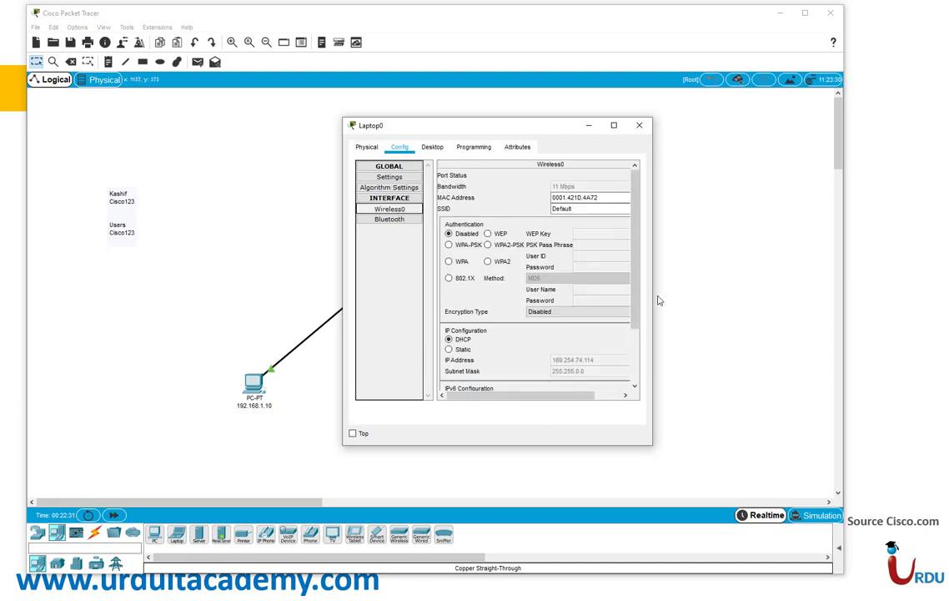
pyautogui.moveTo(656, 296); pyautogui.dragTo(805, 296)
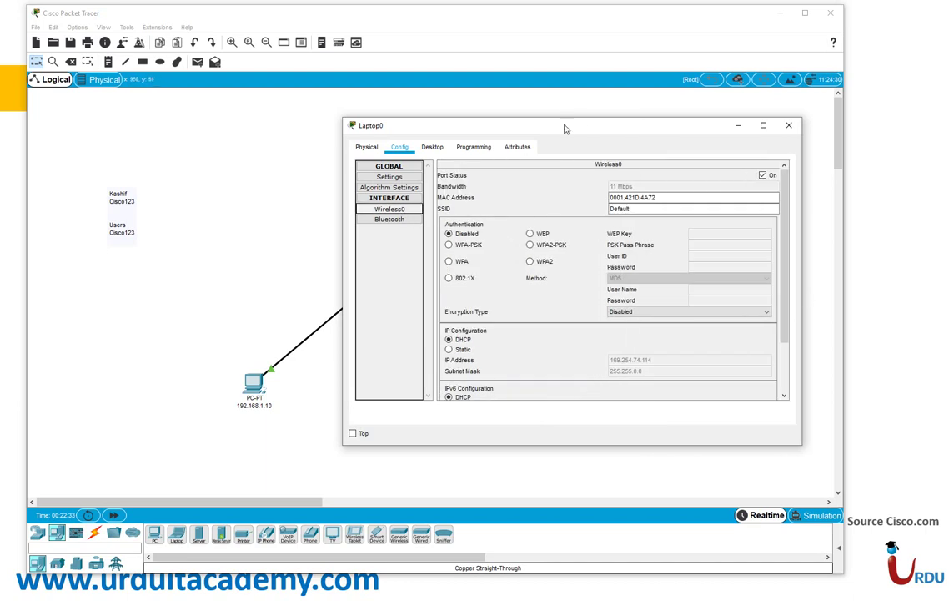
pyautogui.moveTo(564, 126); pyautogui.dragTo(468, 105)
pyautogui.moveTo(602, 182); pyautogui.dragTo(453, 184)
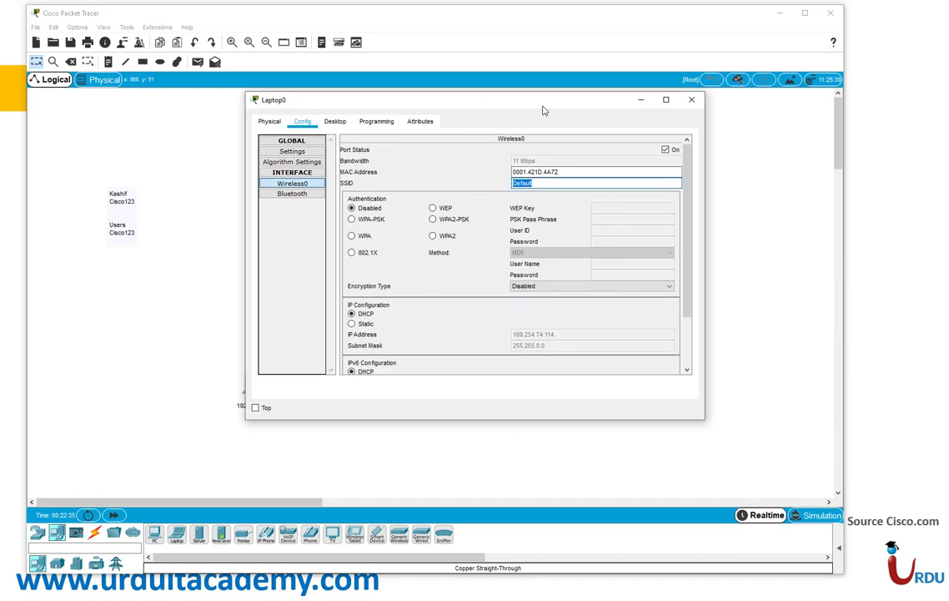
pyautogui.moveTo(543, 102); pyautogui.dragTo(521, 219)
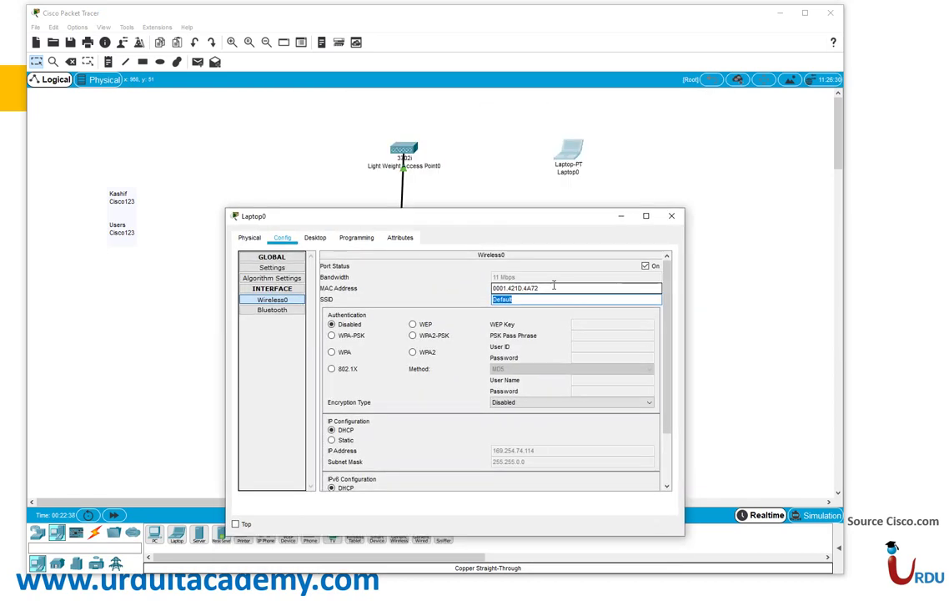
pyautogui.write('User')
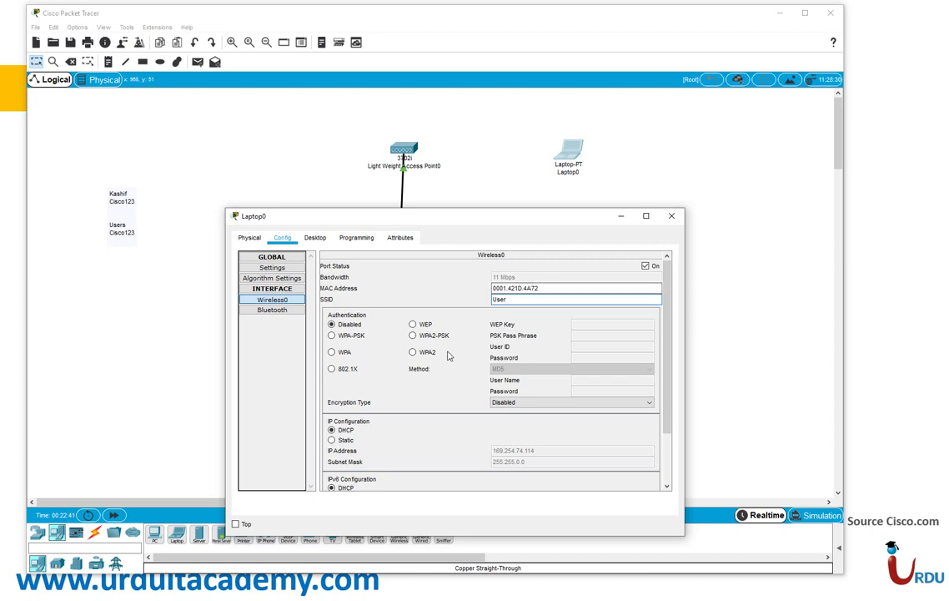
# Choose WPA2-PSK authentication, enter the pre-shared passphrase and keep AES encryption on Wireless0
pyautogui.click(413, 352)
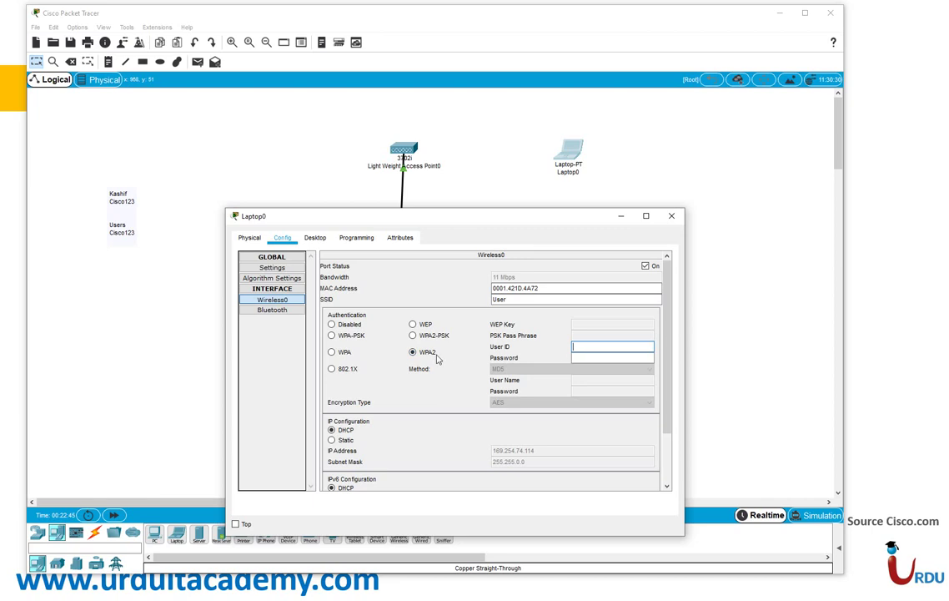
pyautogui.click(417, 336)
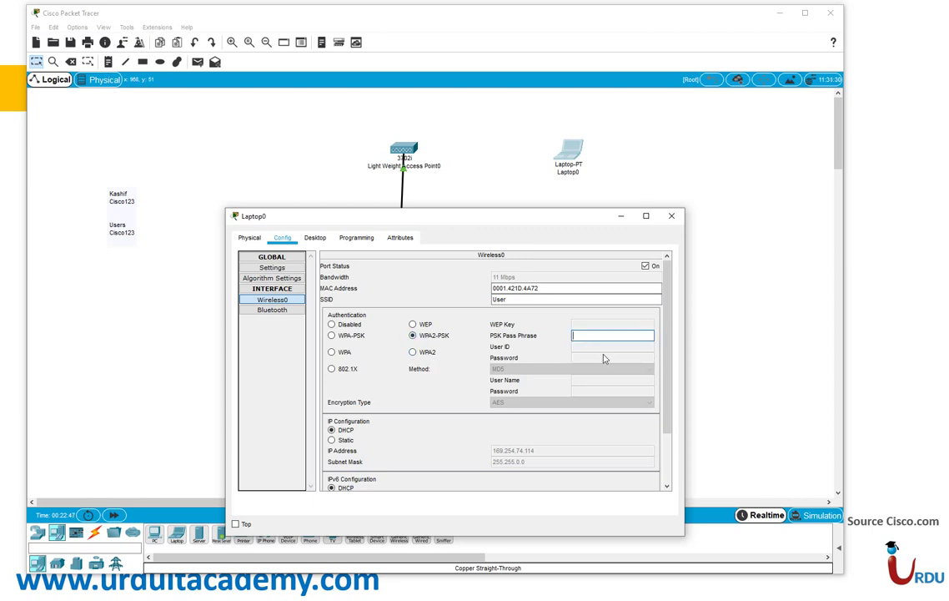
pyautogui.click(501, 358)
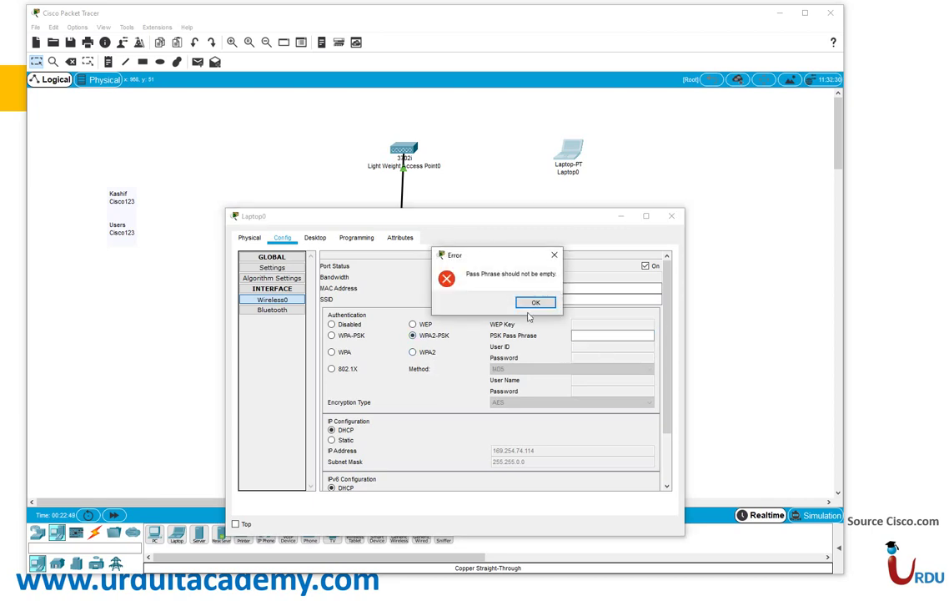
pyautogui.click(534, 302)
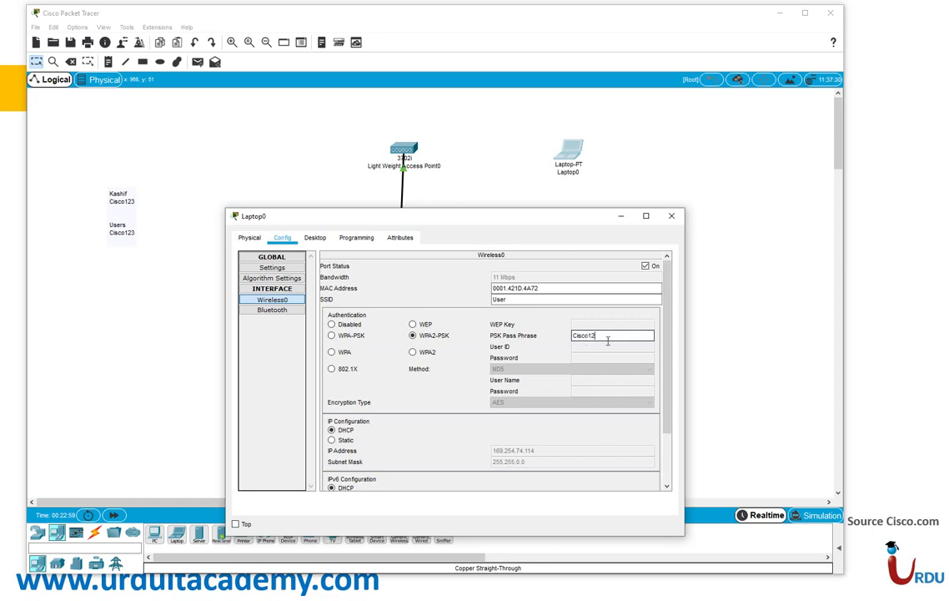
pyautogui.write('3')
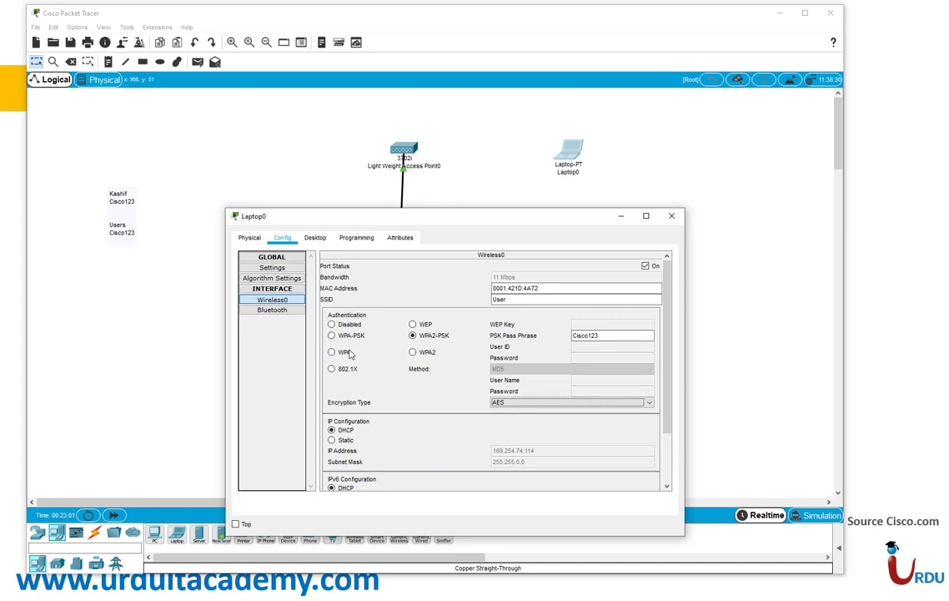
pyautogui.scroll(-1, 371, 357)
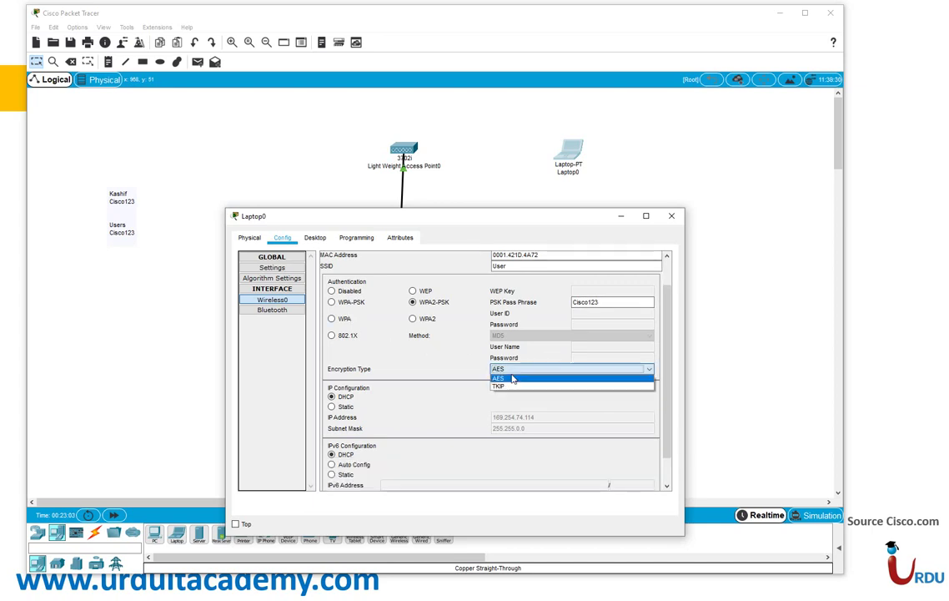
pyautogui.click(497, 378)
pyautogui.scroll(-1, 449, 367)
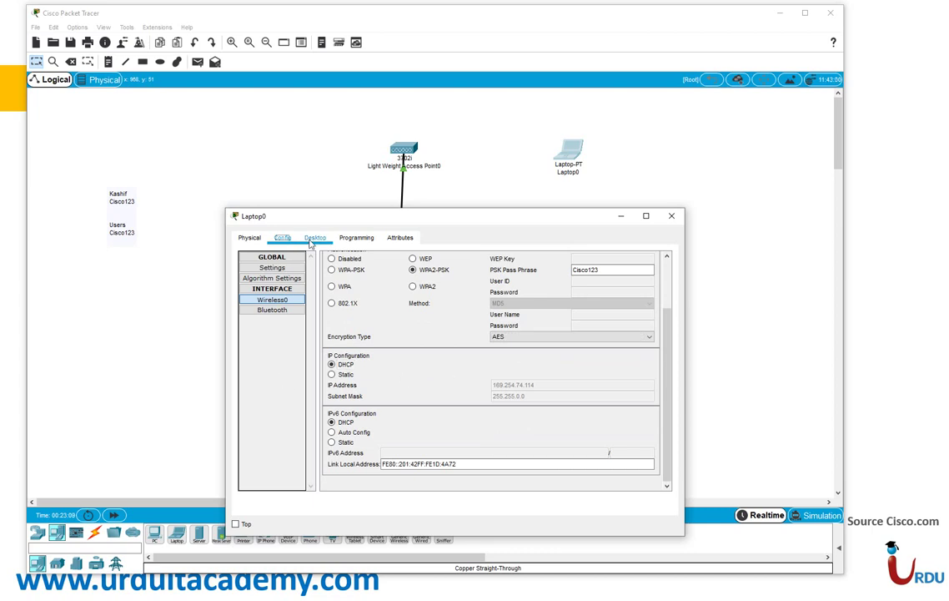
pyautogui.click(252, 240)
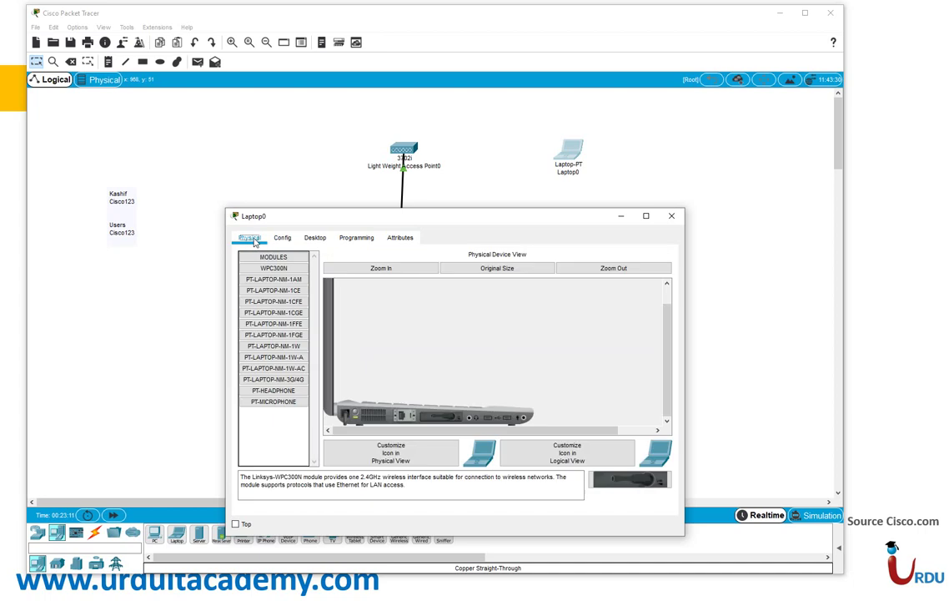
# Confirm in the PC's browser that the controller's WLAN profile is named 'Users'
pyautogui.click(672, 217)
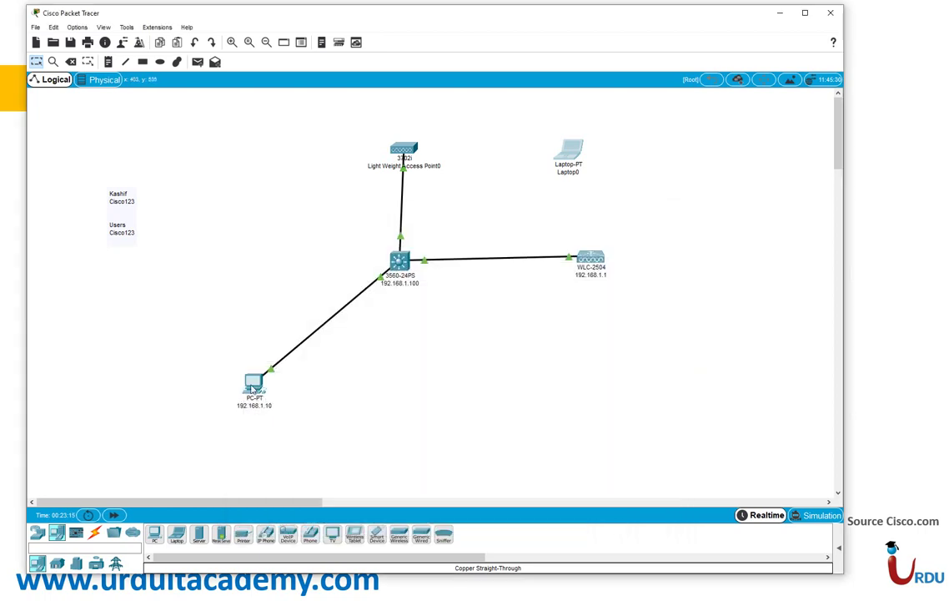
pyautogui.click(250, 385)
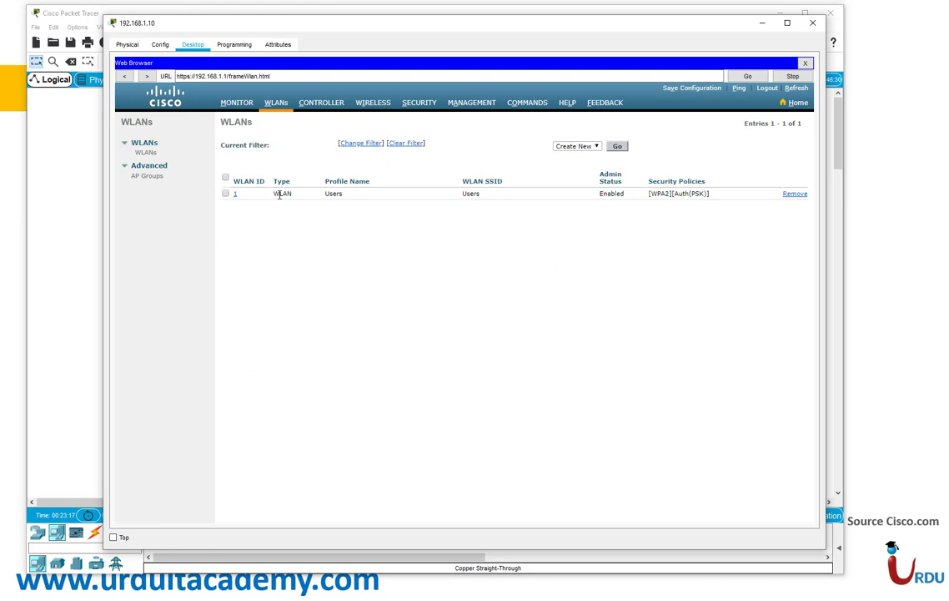
pyautogui.doubleClick(337, 192)
pyautogui.click(812, 23)
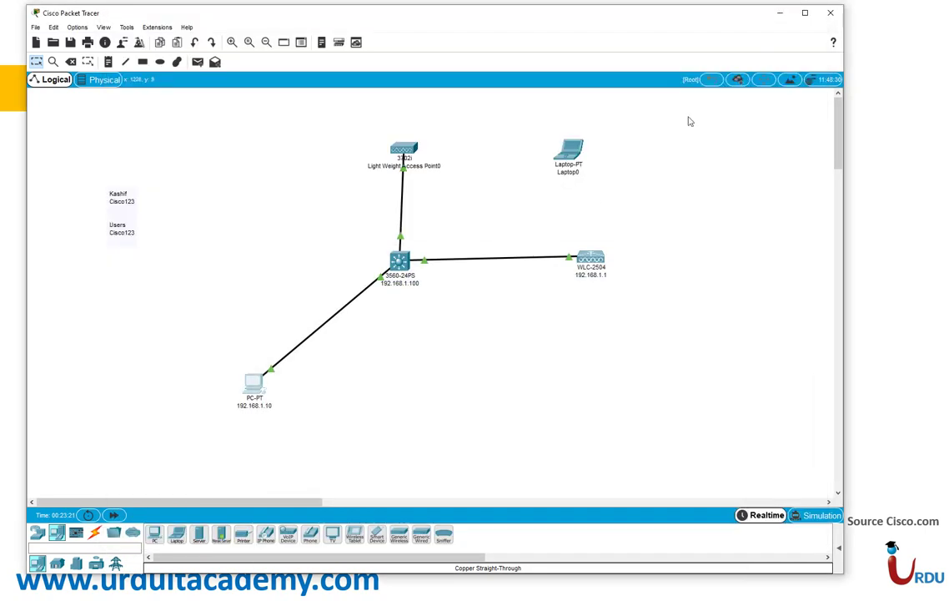
# Change Laptop0's Wireless0 SSID to 'Users', close its window and tidy the Laptop0 and WLC-2504 icons
pyautogui.click(568, 147)
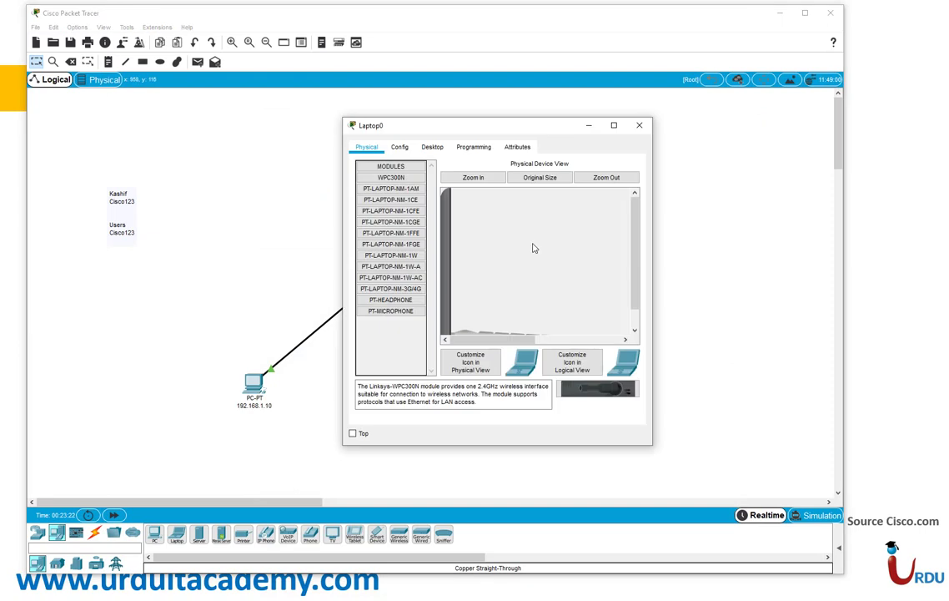
pyautogui.click(400, 147)
pyautogui.click(389, 209)
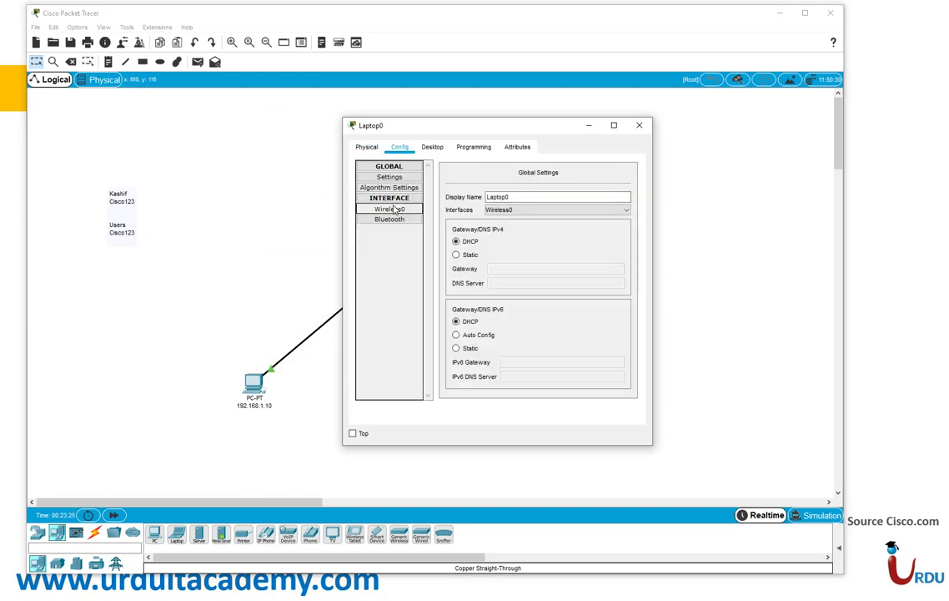
pyautogui.click(573, 211)
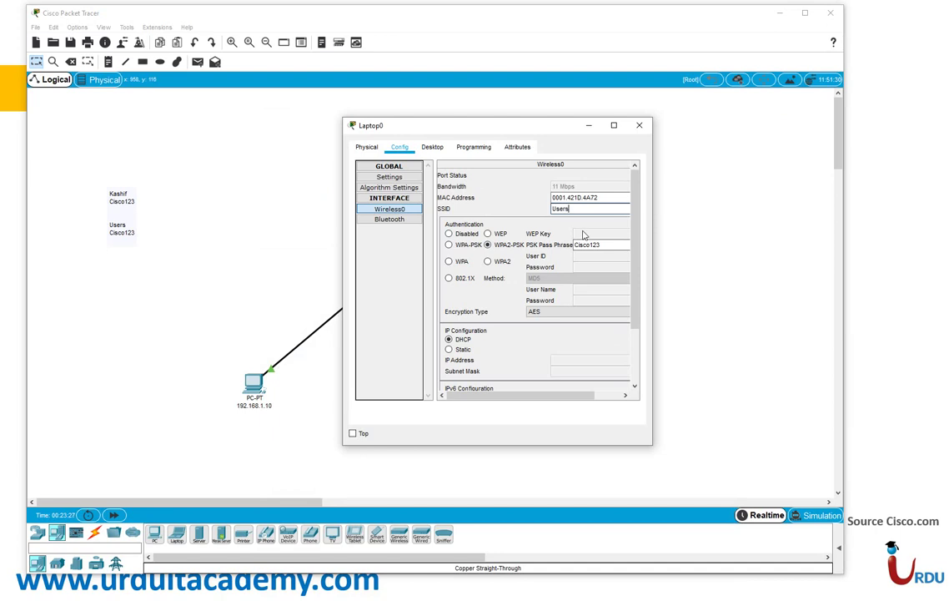
pyautogui.click(594, 244)
pyautogui.moveTo(506, 125); pyautogui.dragTo(497, 198)
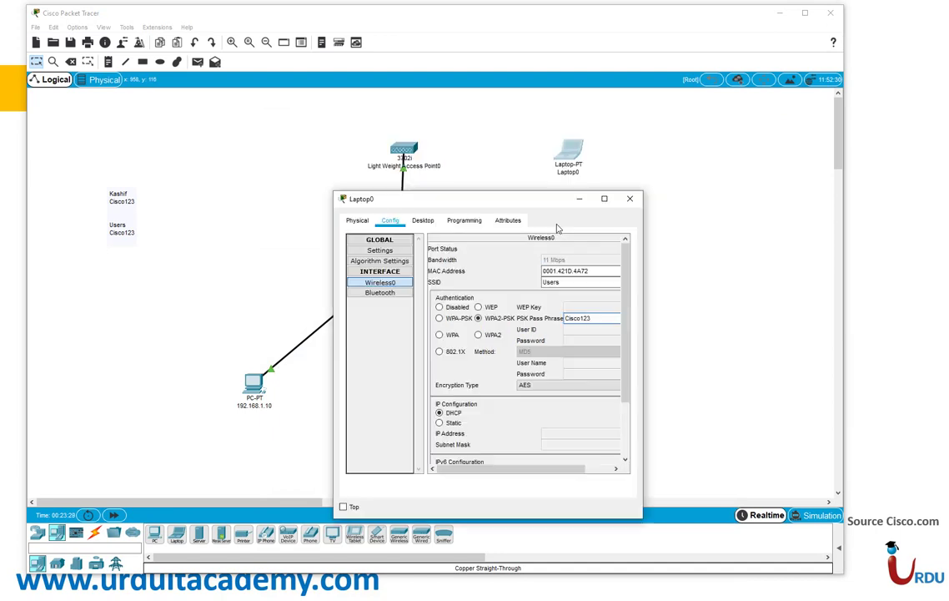
pyautogui.scroll(-3, 566, 451)
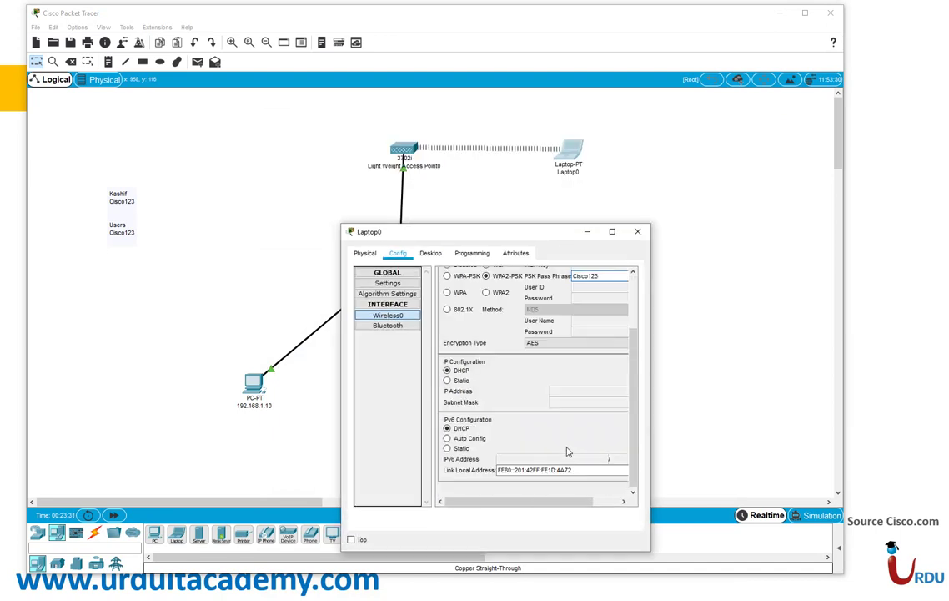
pyautogui.click(638, 231)
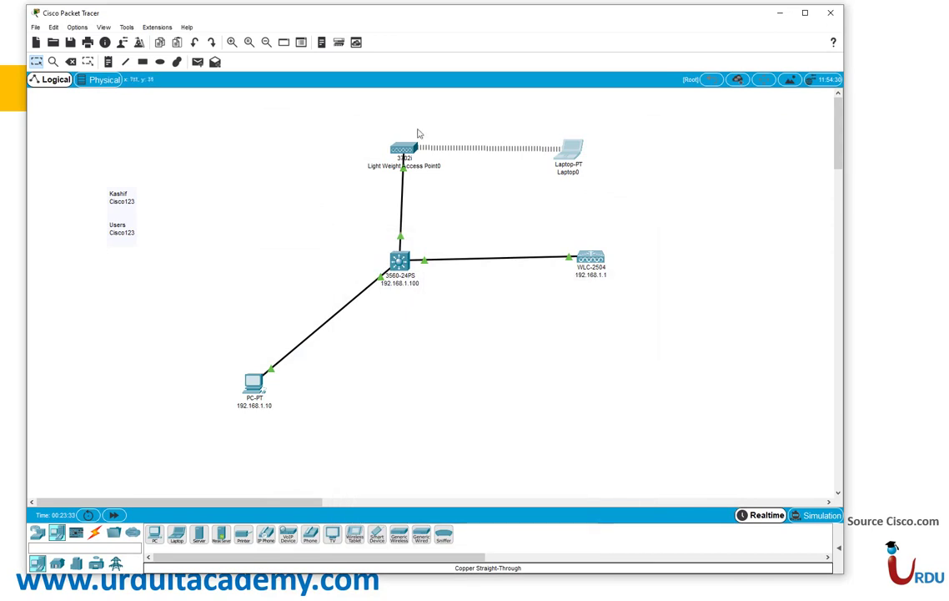
pyautogui.moveTo(571, 153); pyautogui.dragTo(588, 159)
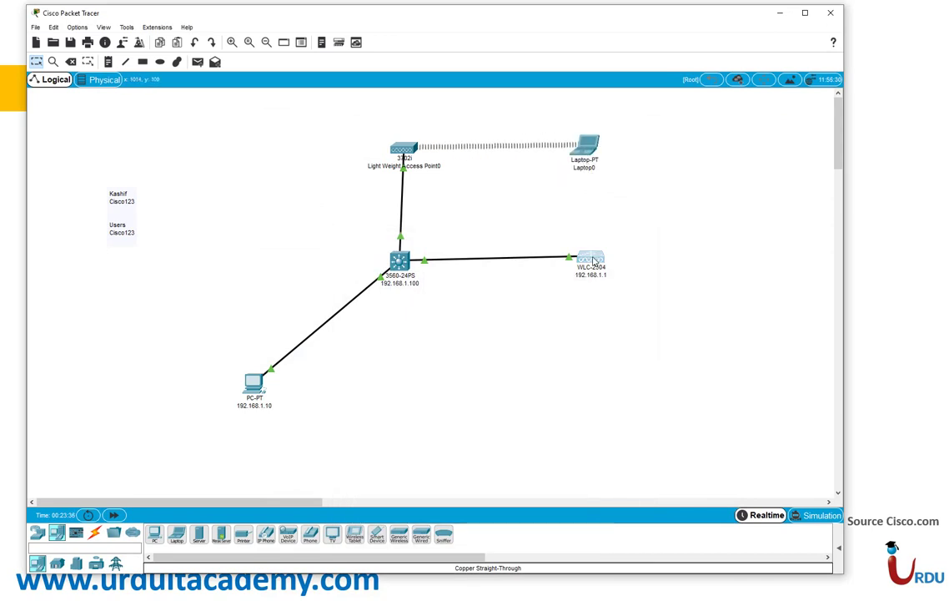
pyautogui.moveTo(591, 259); pyautogui.dragTo(593, 260)
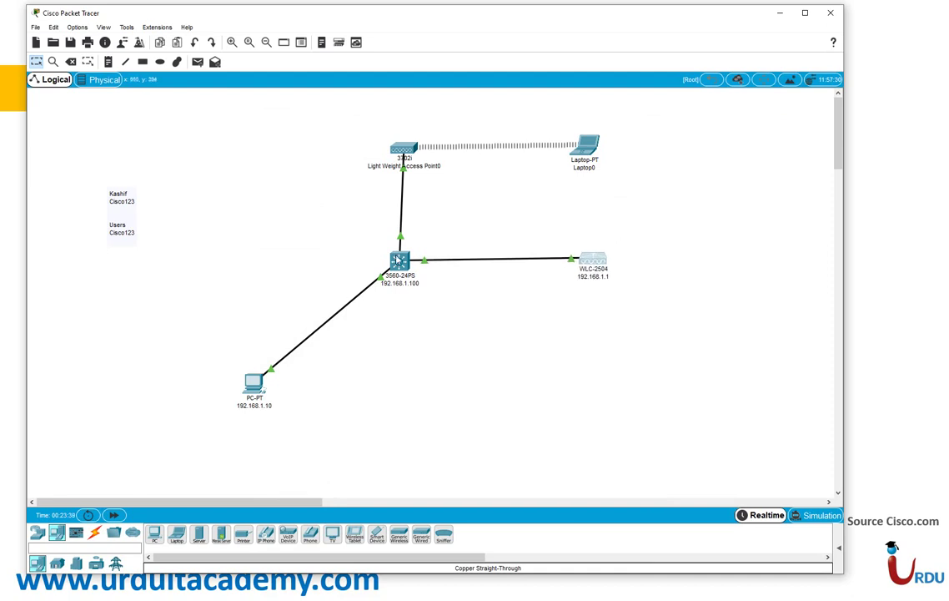
# Rerun the switch's DHCP binding listing and highlight the .102 binding's hardware address
pyautogui.click(400, 264)
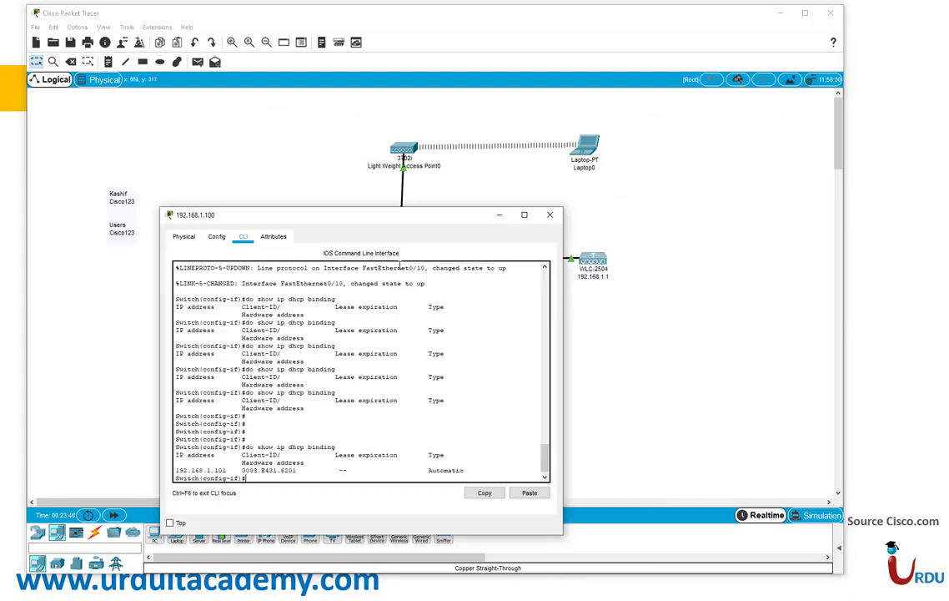
pyautogui.press('Up')
pyautogui.press('Return')
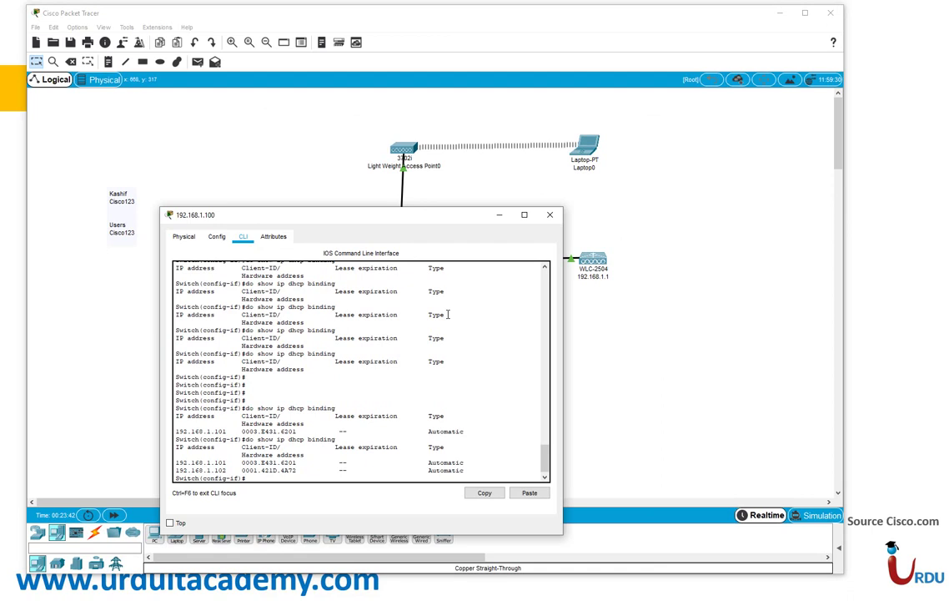
pyautogui.moveTo(242, 470); pyautogui.dragTo(275, 472)
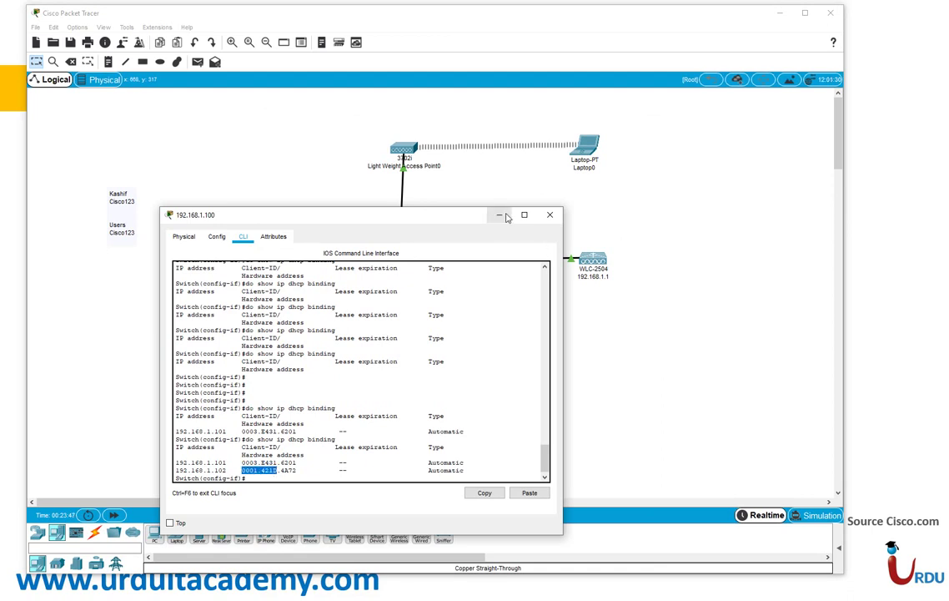
pyautogui.click(503, 217)
# From Laptop0's command prompt, ping 192.168.1.10 and confirm the replies, then close the window
pyautogui.click(252, 384)
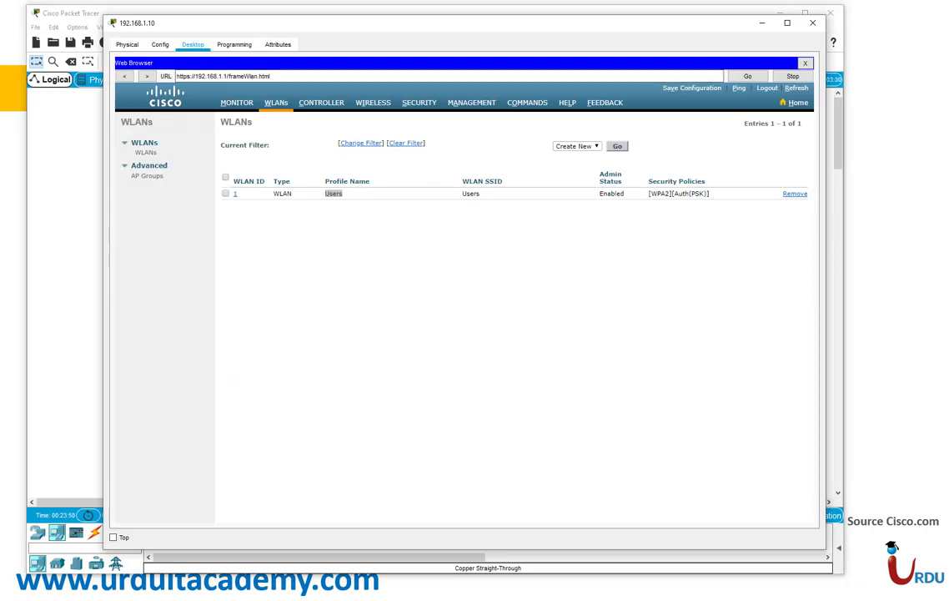
pyautogui.click(763, 22)
pyautogui.click(585, 150)
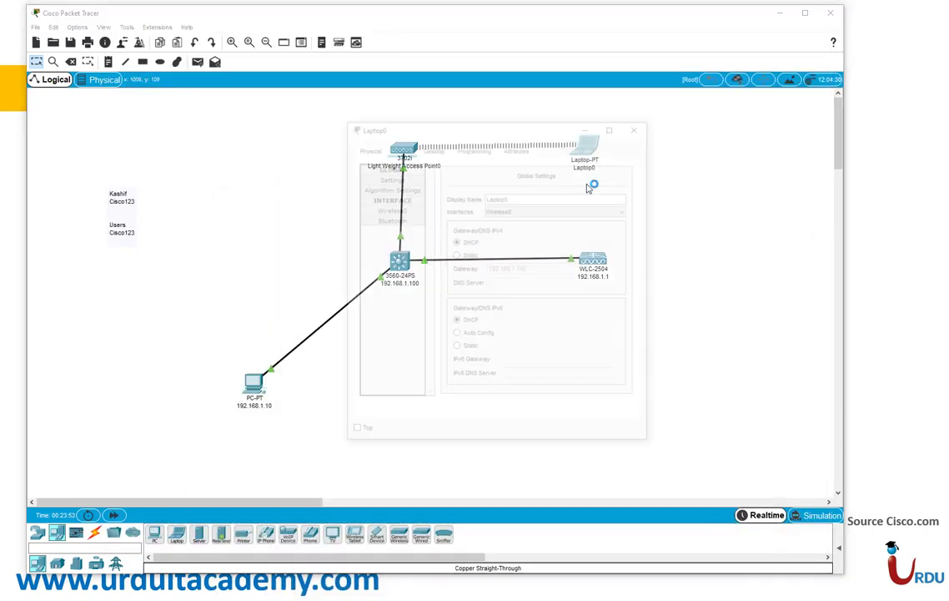
pyautogui.click(434, 148)
pyautogui.click(593, 191)
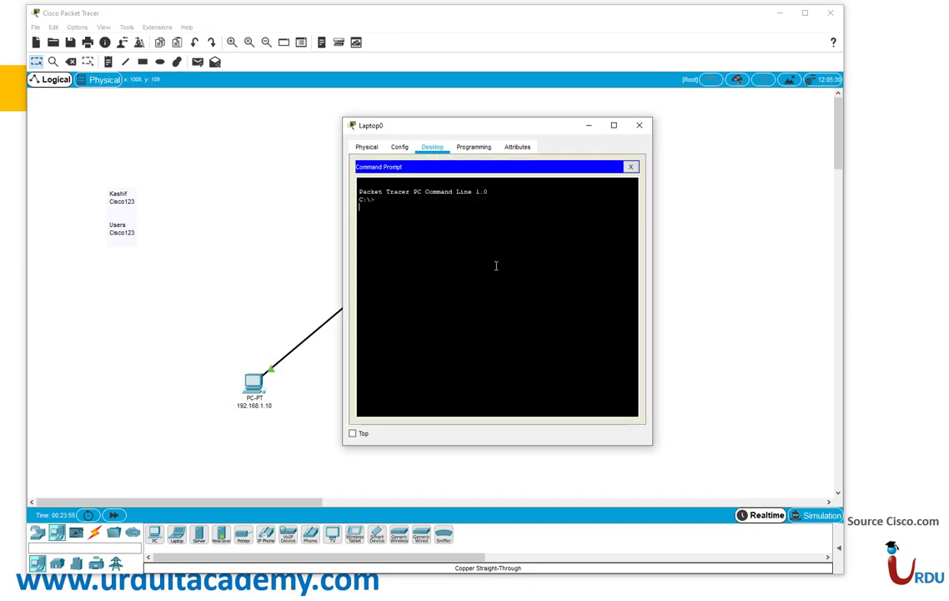
pyautogui.press('Return')
pyautogui.press('Return')
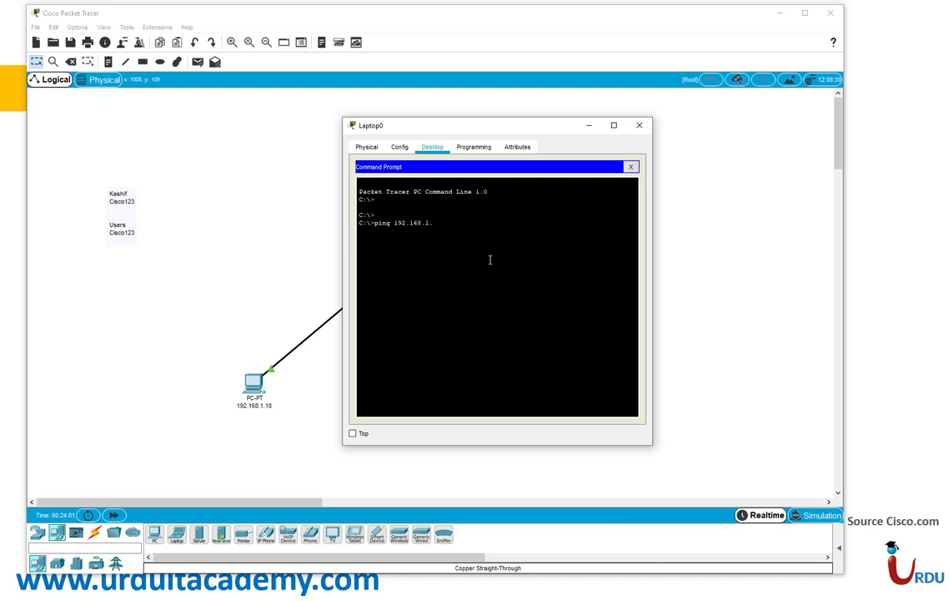
pyautogui.write('ping 192.168.1.10')
pyautogui.press('Return')
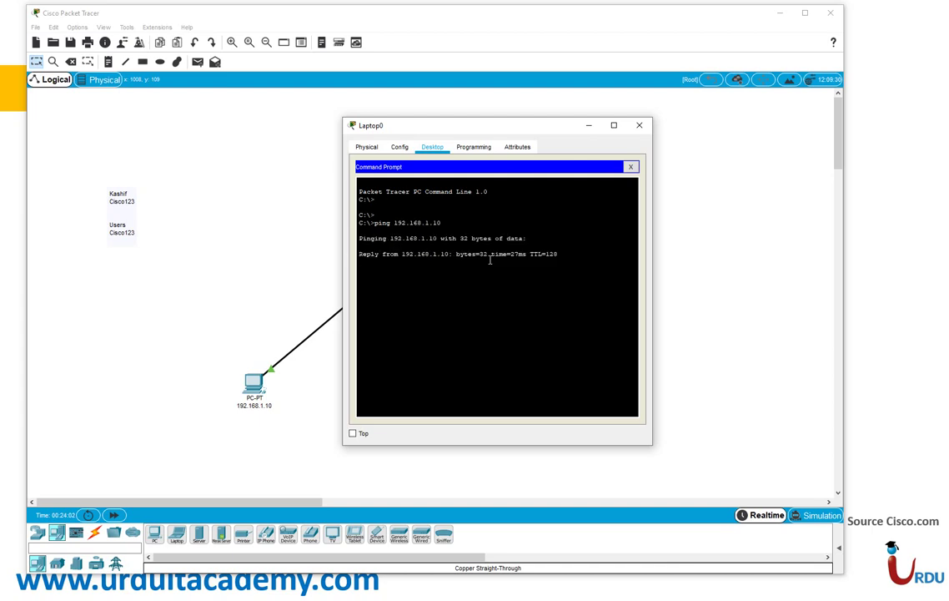
pyautogui.click(639, 125)
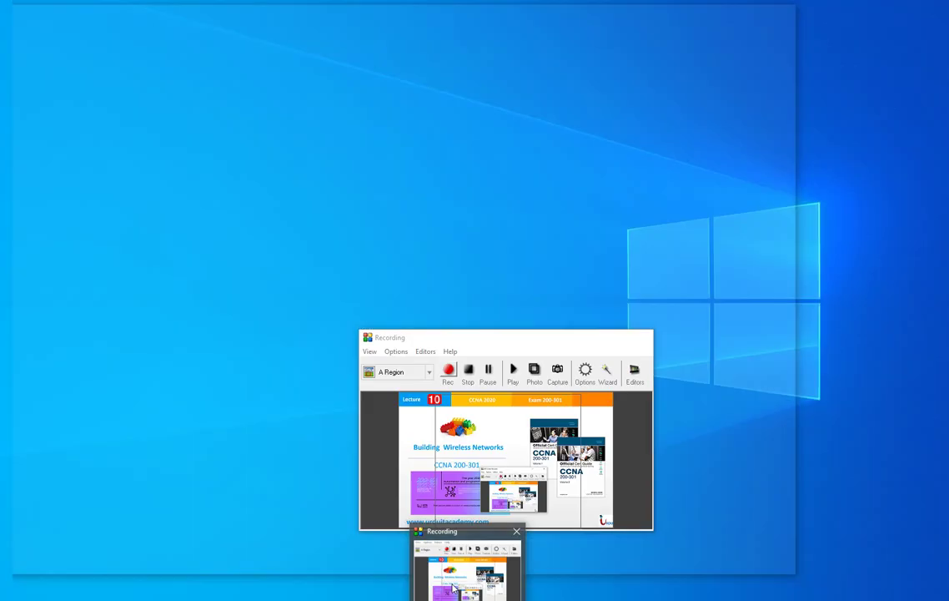
# Nudge the WLC-2504 icon rightward and reopen PC-PT's browser on the controller's WLANs page
pyautogui.click(428, 526)
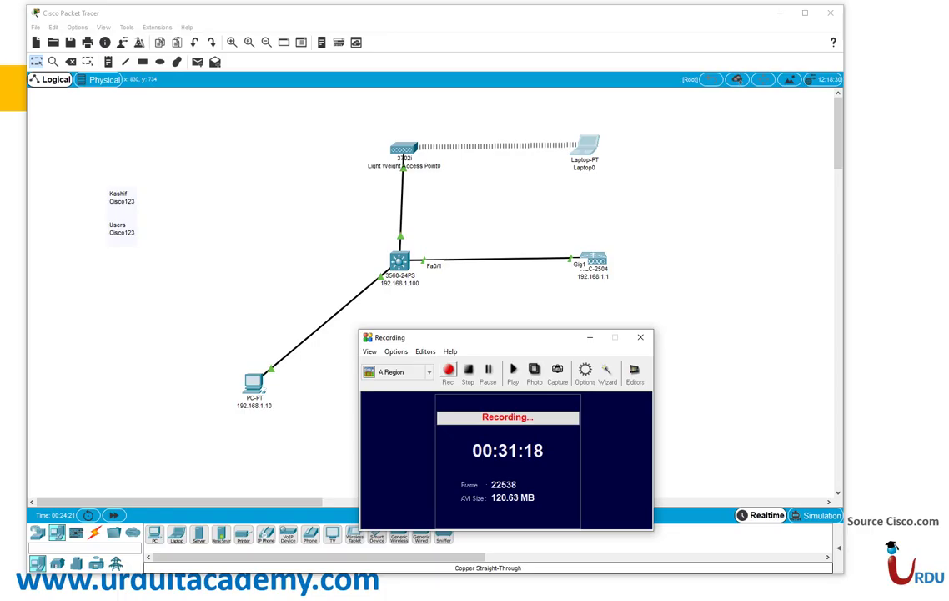
pyautogui.click(590, 337)
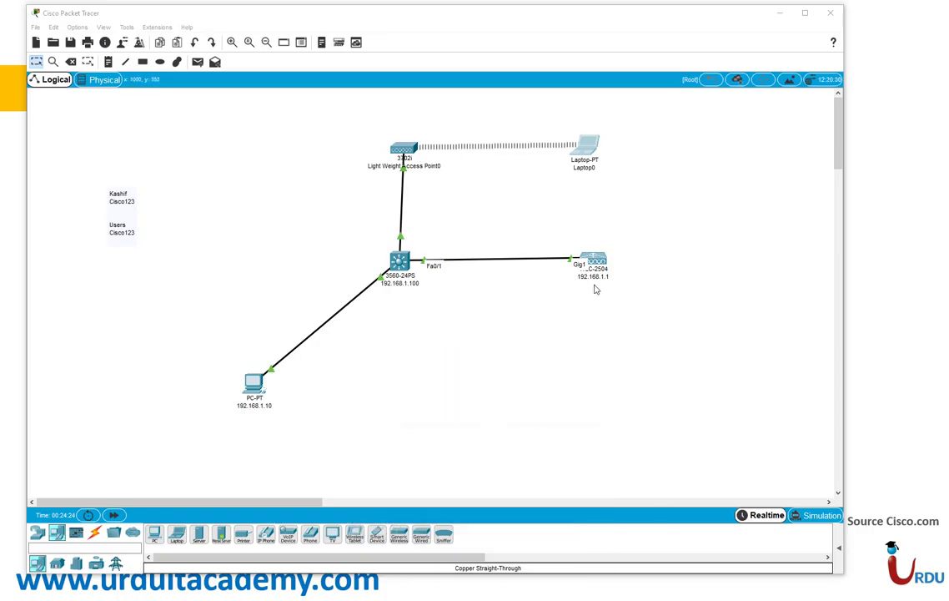
pyautogui.click(610, 263)
pyautogui.moveTo(610, 263); pyautogui.dragTo(636, 265)
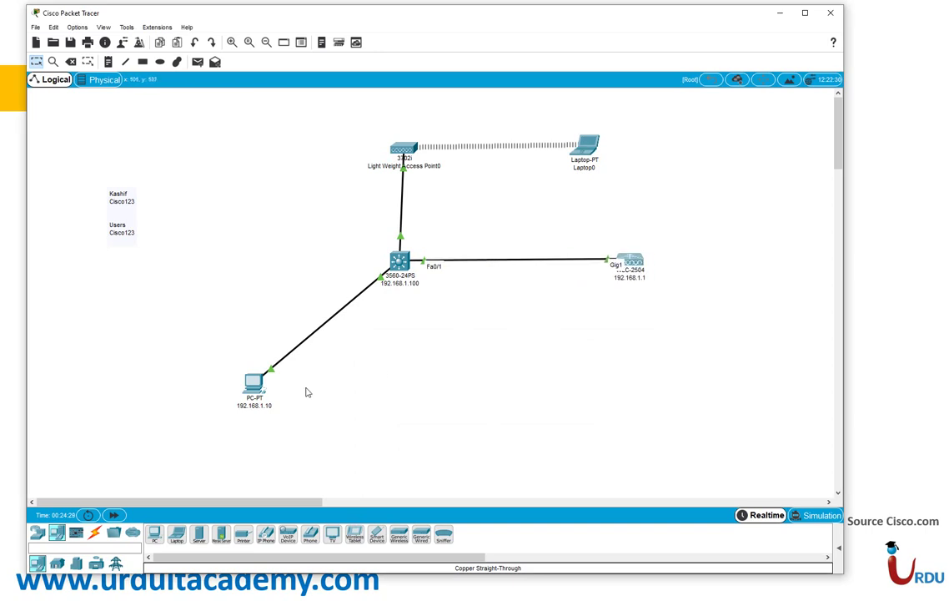
pyautogui.click(259, 395)
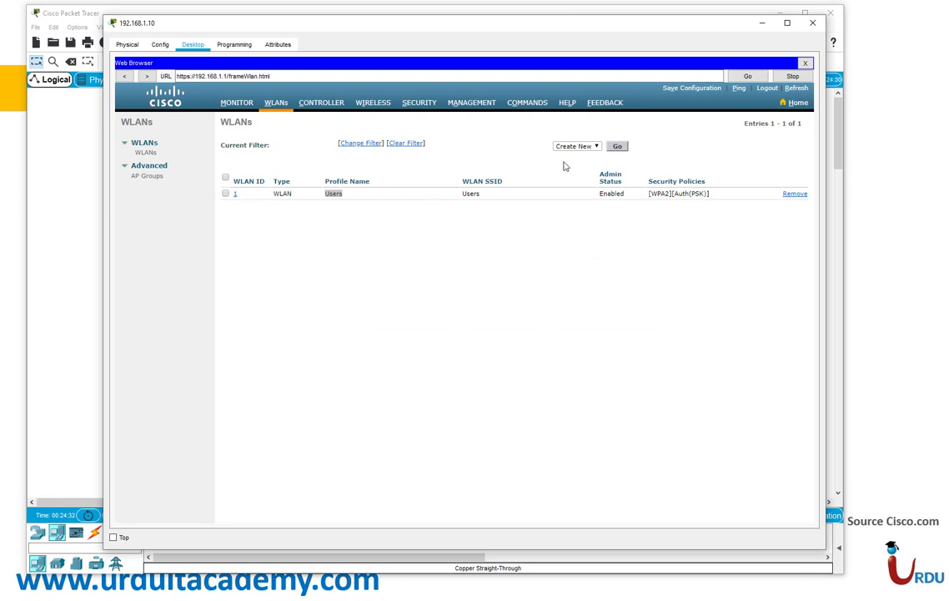
# Create a new WLAN with profile name and SSID 'Guest', mapped to the Guest interface
pyautogui.click(617, 146)
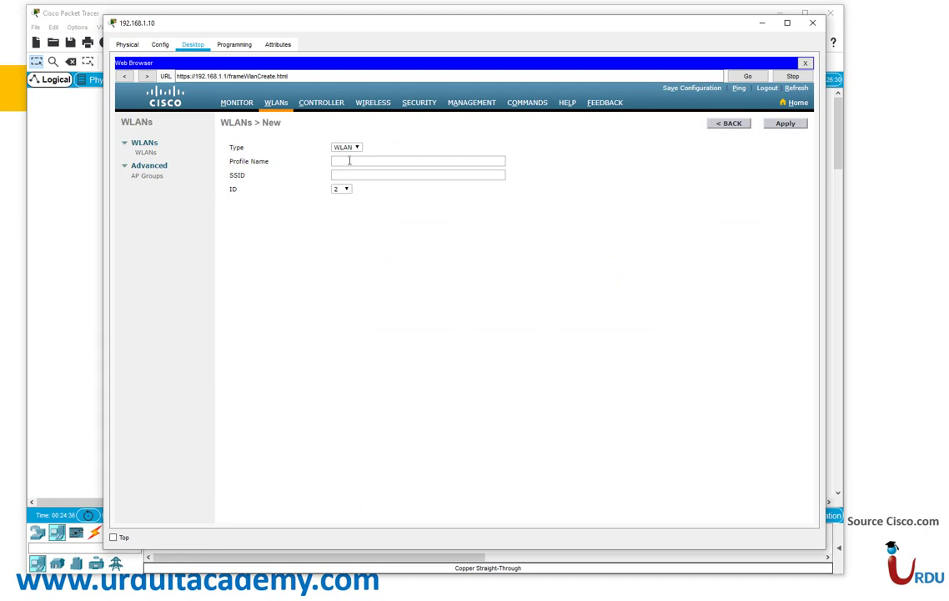
pyautogui.click(350, 161)
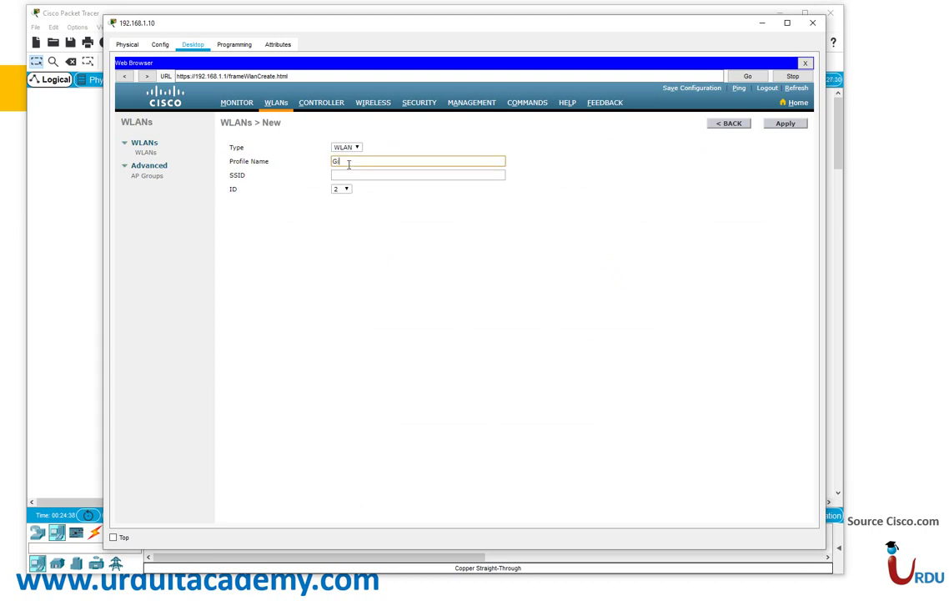
pyautogui.press('Tab')
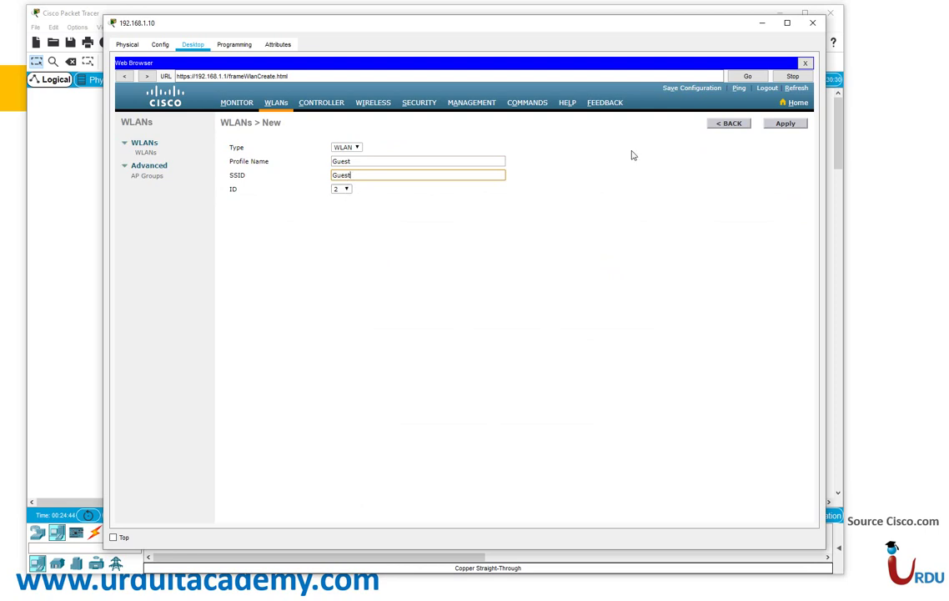
pyautogui.click(785, 123)
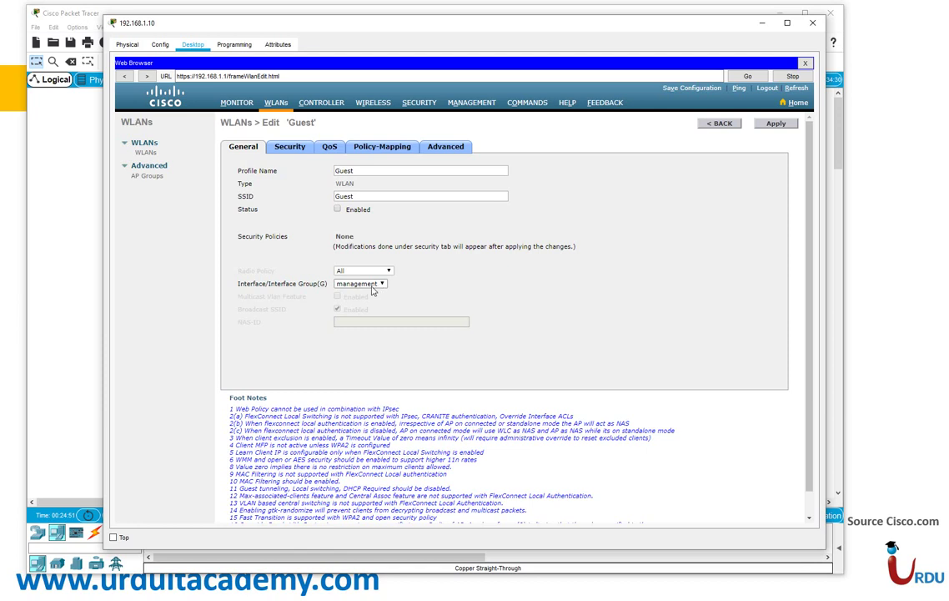
pyautogui.click(371, 284)
pyautogui.click(368, 297)
# Give the Guest WLAN WPA+WPA2 security with WPA2 AES and a pre-shared key, then apply
pyautogui.click(289, 147)
pyautogui.click(330, 147)
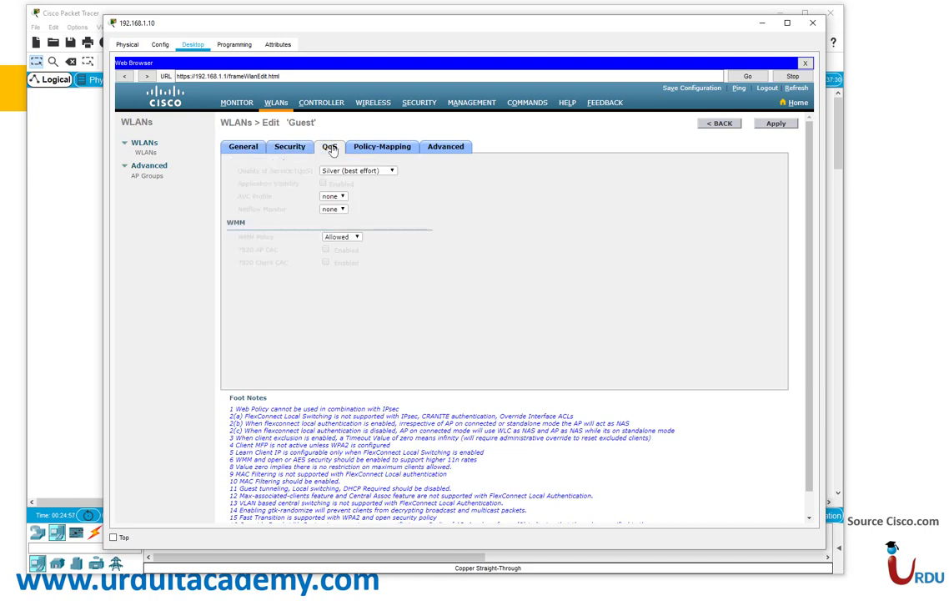
pyautogui.click(288, 147)
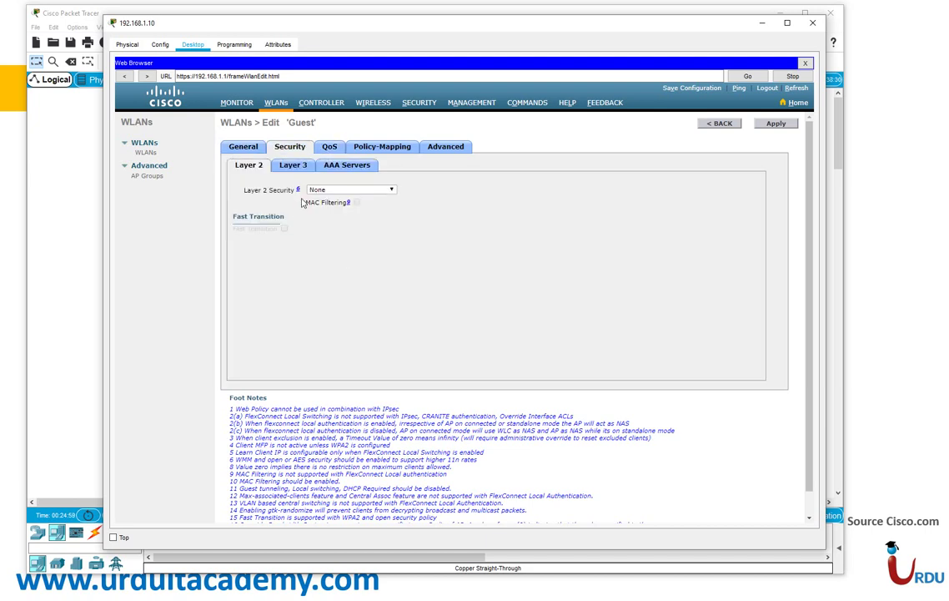
pyautogui.click(354, 190)
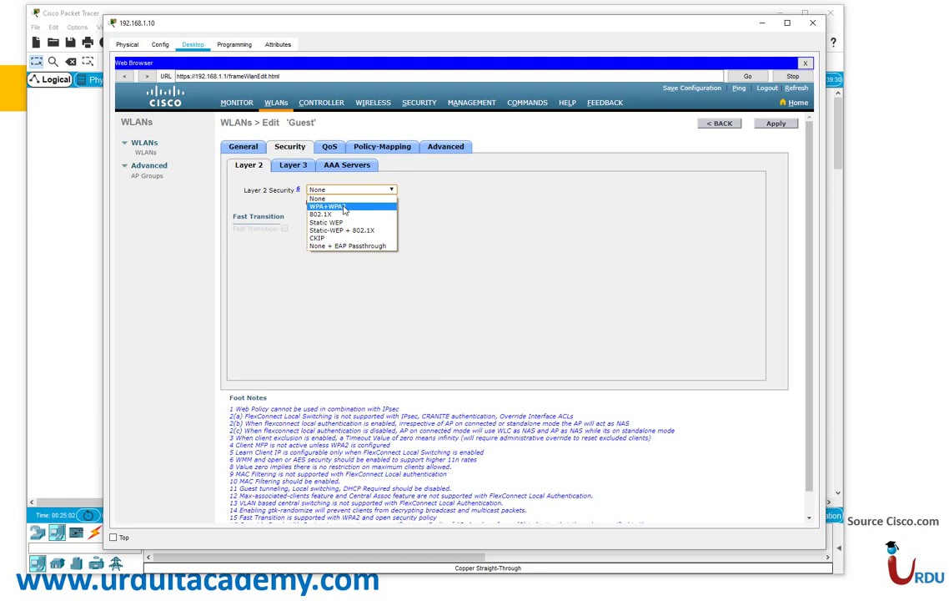
pyautogui.click(344, 207)
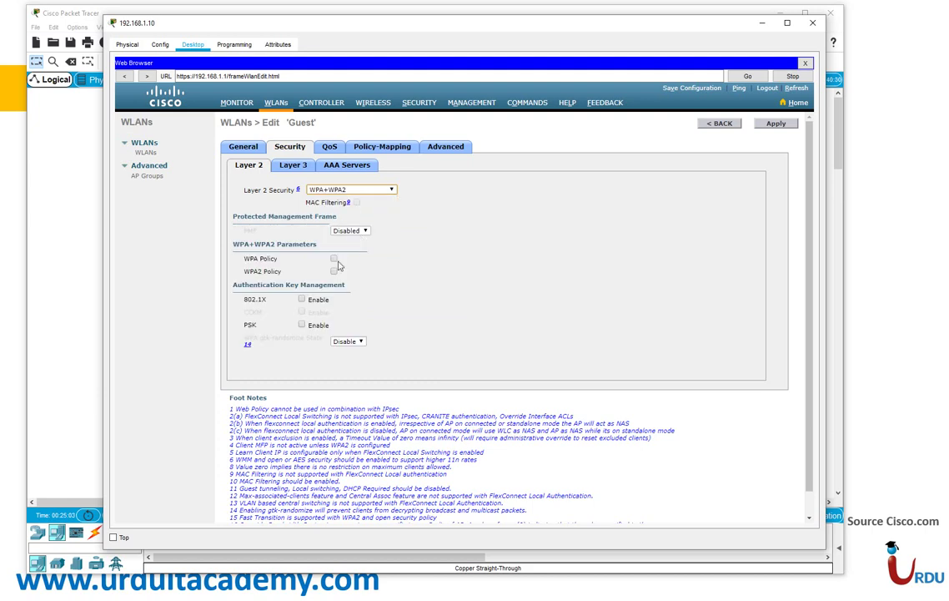
pyautogui.click(302, 326)
pyautogui.click(460, 349)
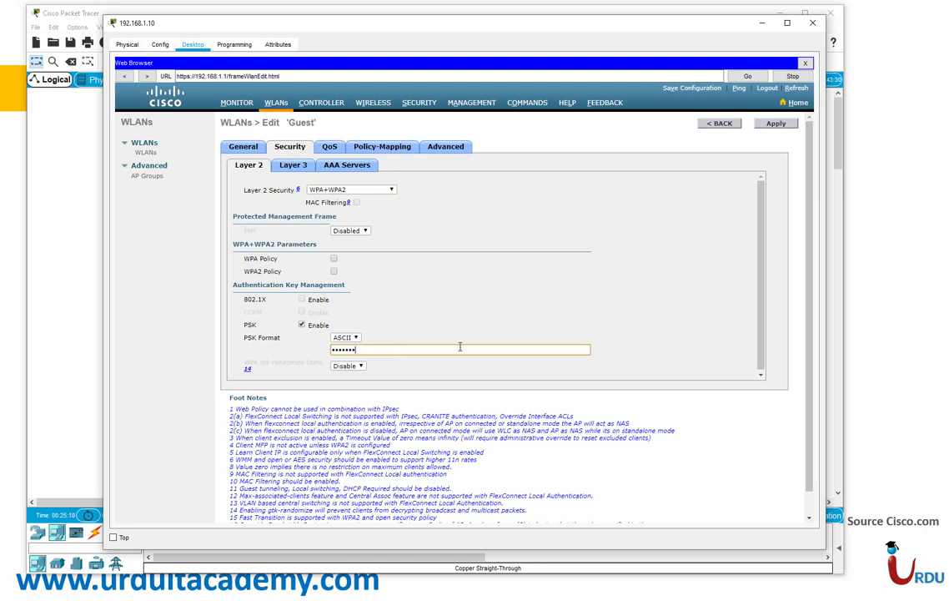
pyautogui.click(776, 123)
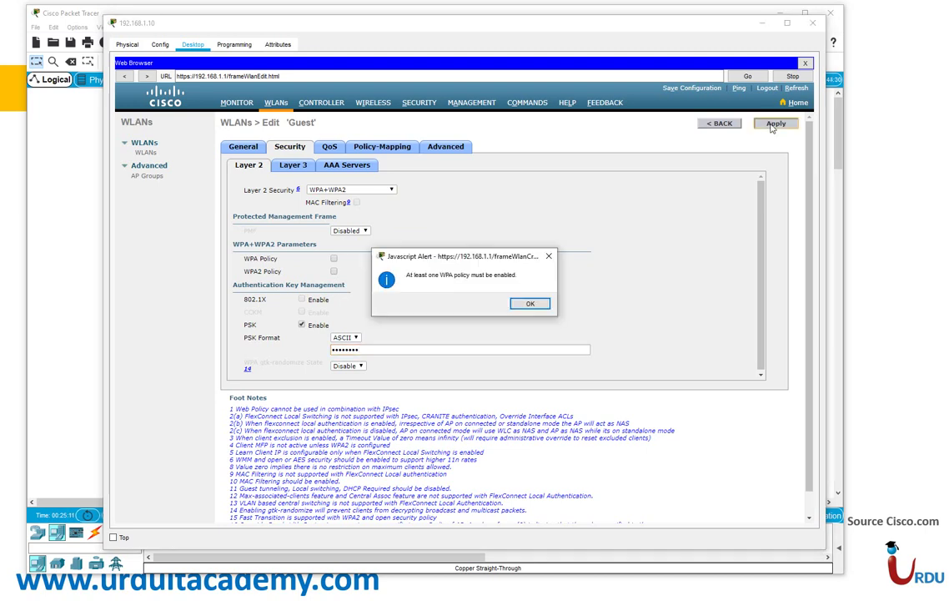
pyautogui.click(529, 305)
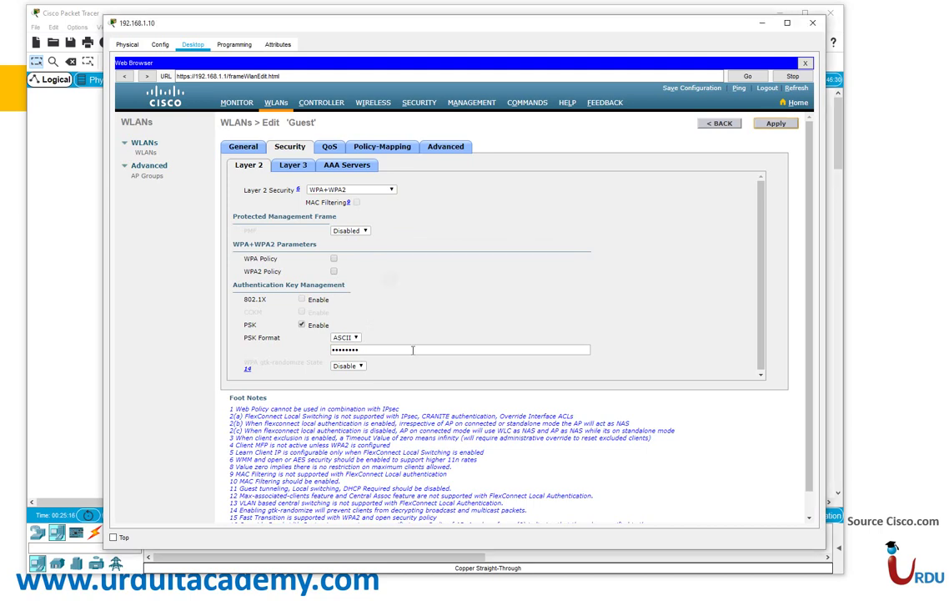
pyautogui.click(335, 272)
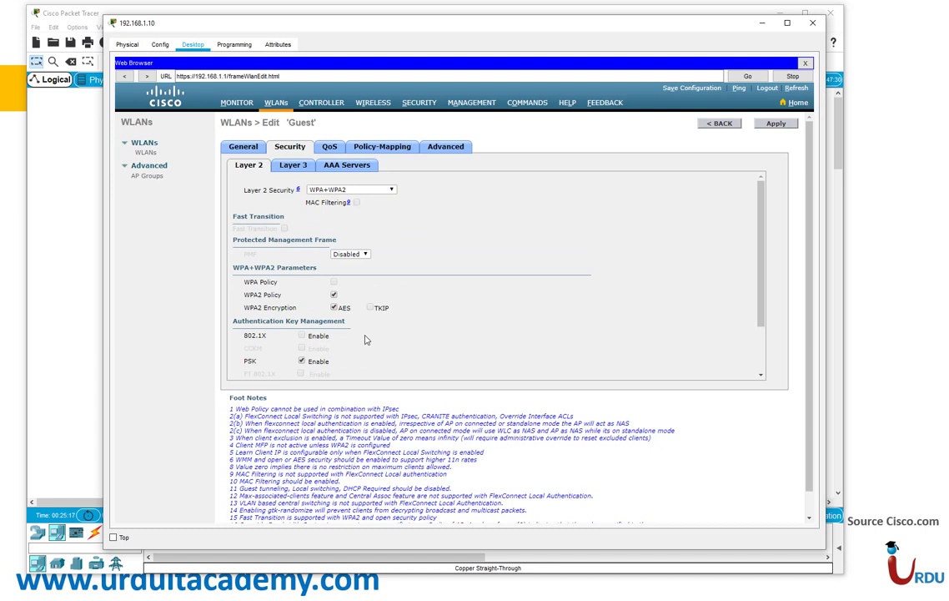
pyautogui.scroll(-1, 371, 297)
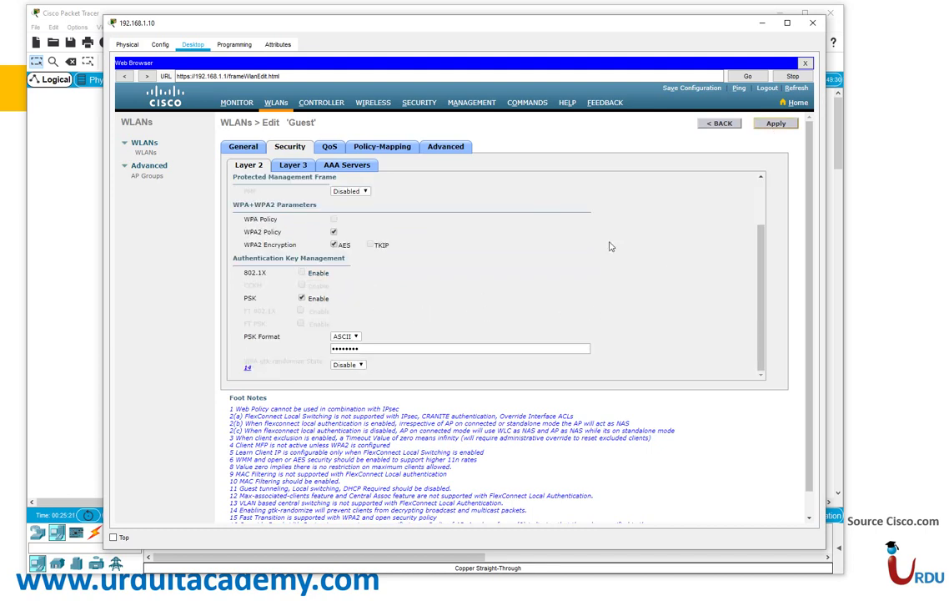
pyautogui.click(273, 102)
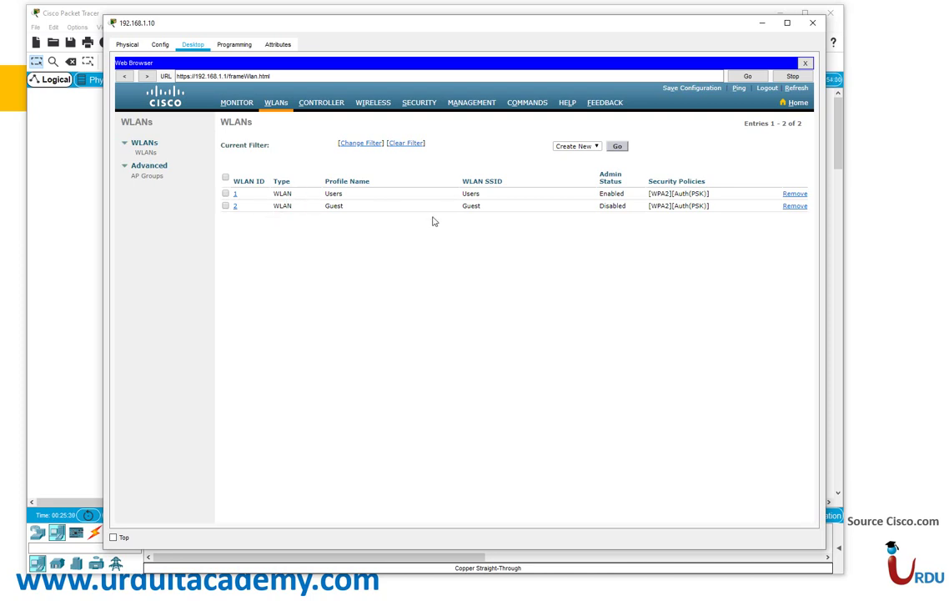
# Enable the disabled Guest WLAN and apply the change
pyautogui.doubleClick(608, 205)
pyautogui.click(206, 187)
pyautogui.click(235, 205)
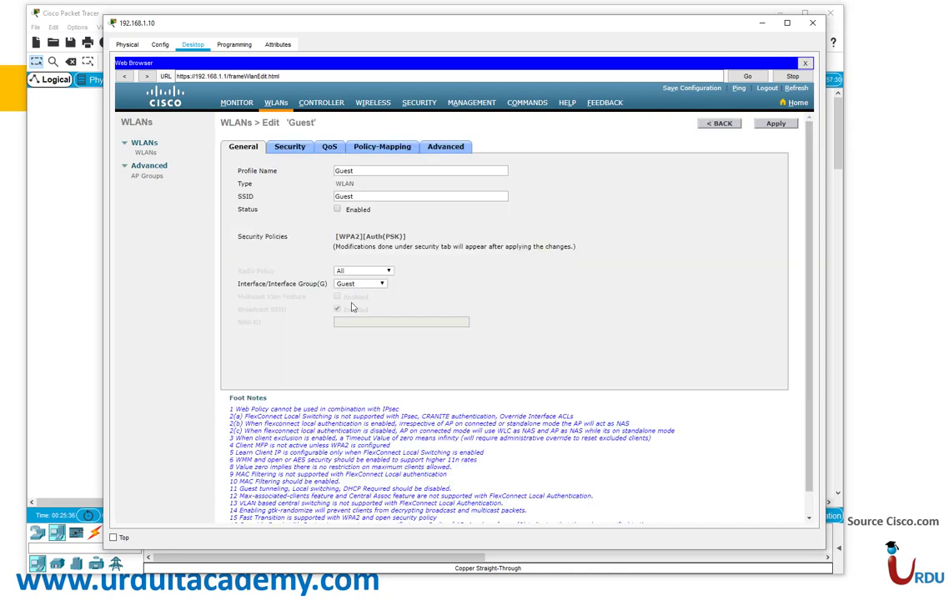
pyautogui.click(338, 209)
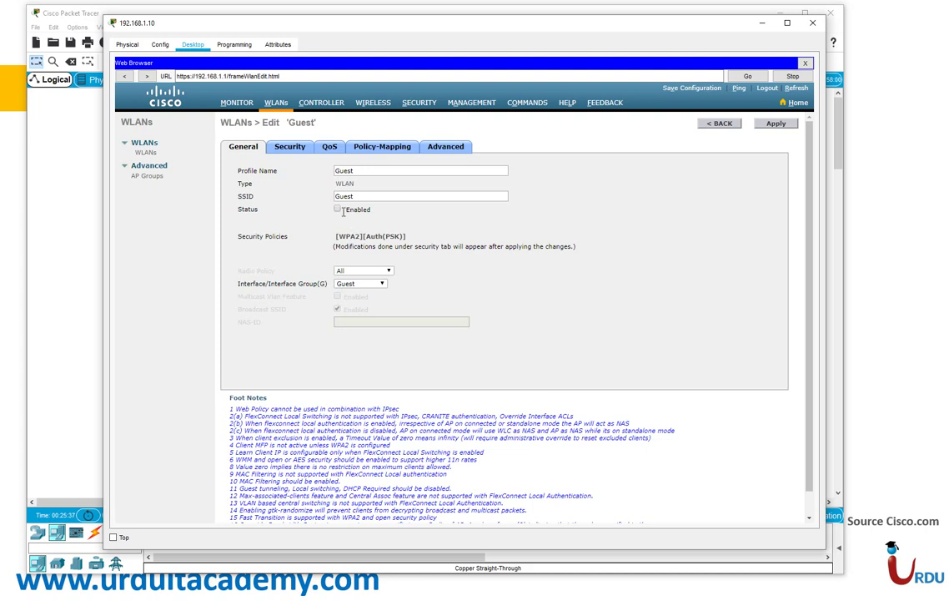
pyautogui.click(776, 124)
# Review the Guest WLAN's advanced settings
pyautogui.click(435, 147)
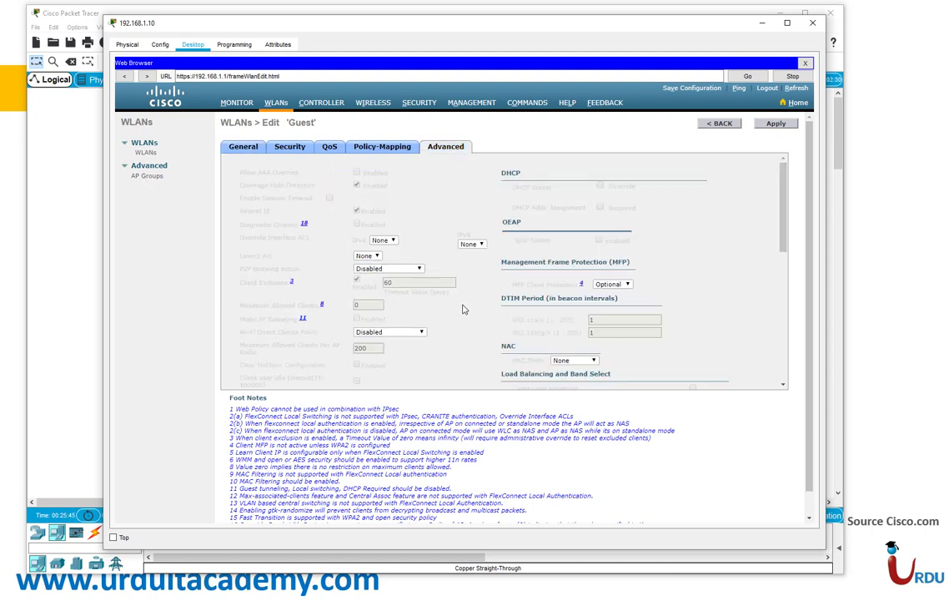
pyautogui.scroll(-5, 456, 333)
pyautogui.scroll(-2, 456, 356)
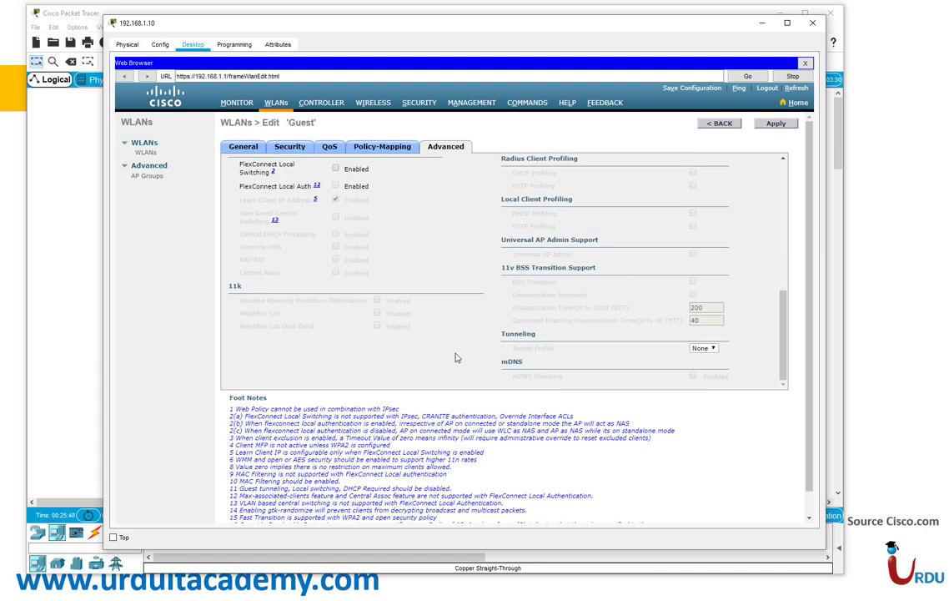
pyautogui.scroll(7, 455, 356)
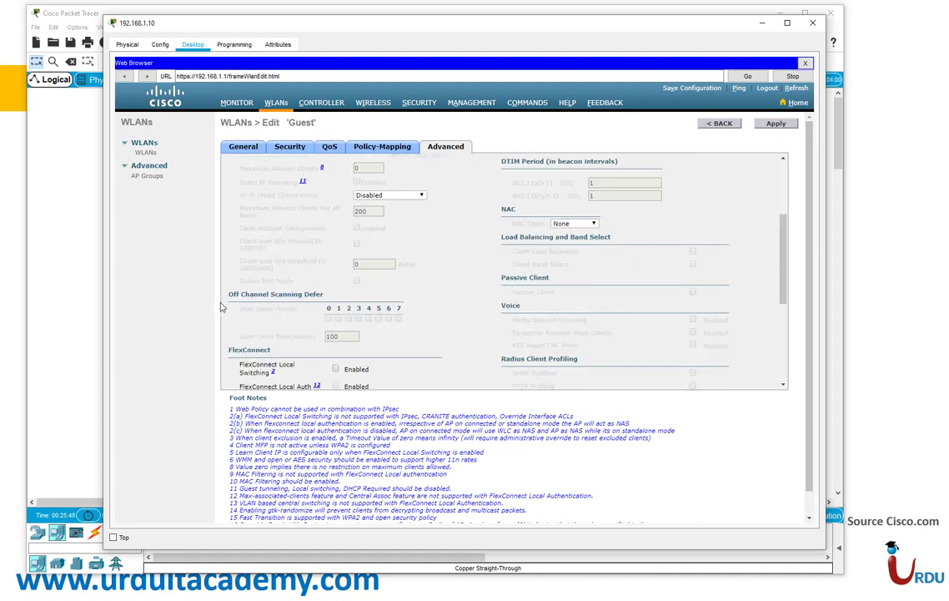
# Check the Floor1 AP group's WLANs and access points, then view the Monitor Summary and minimize the window
pyautogui.click(147, 175)
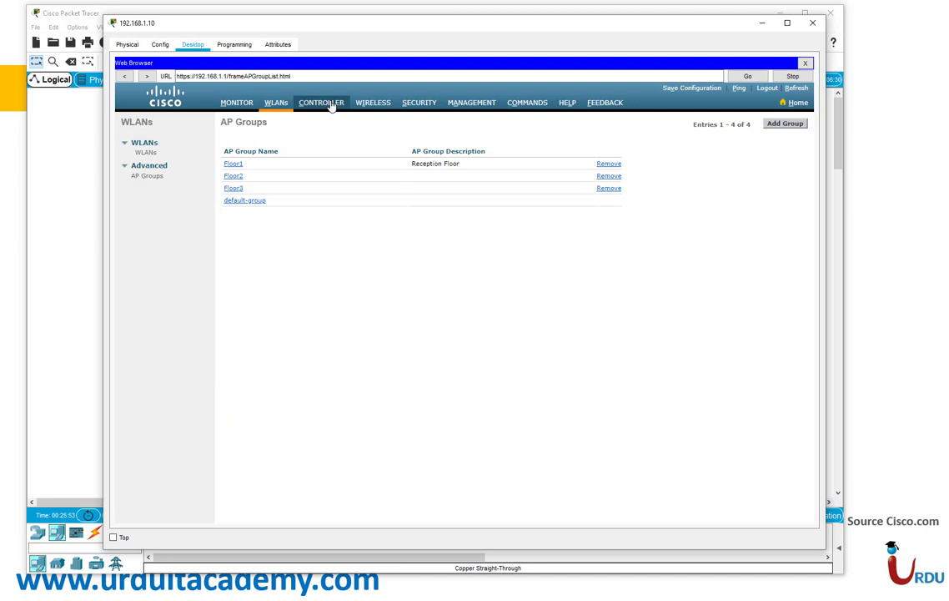
pyautogui.click(237, 165)
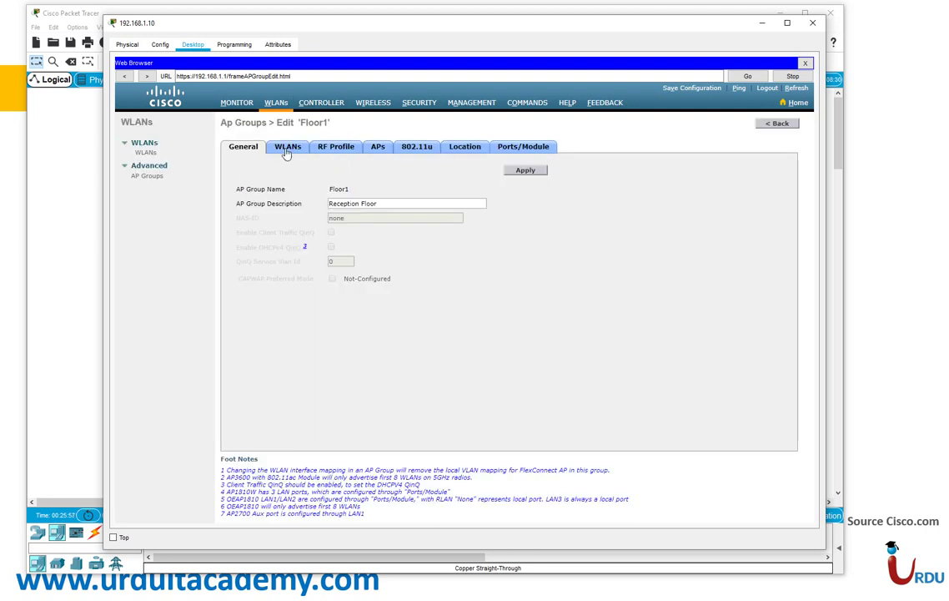
pyautogui.click(288, 149)
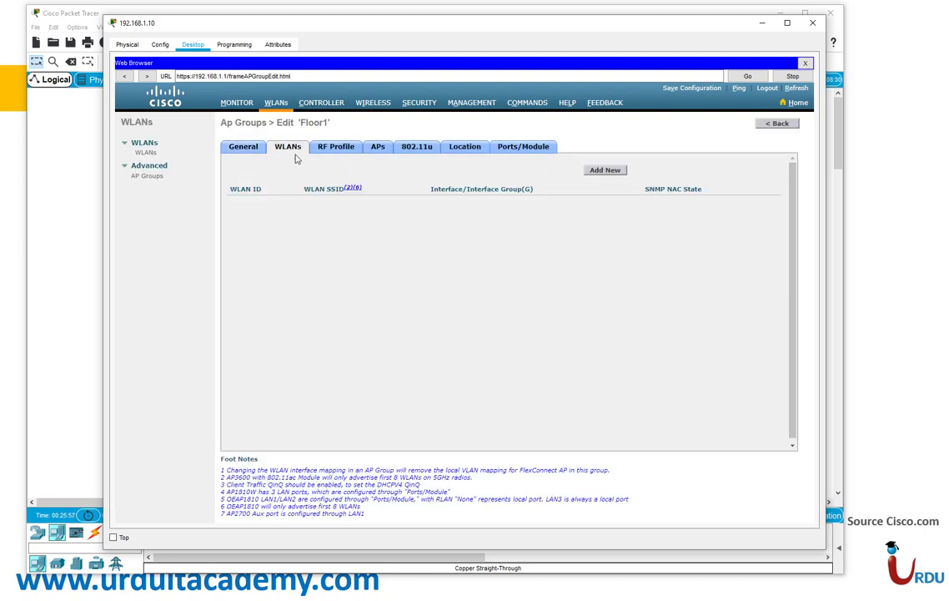
pyautogui.click(379, 148)
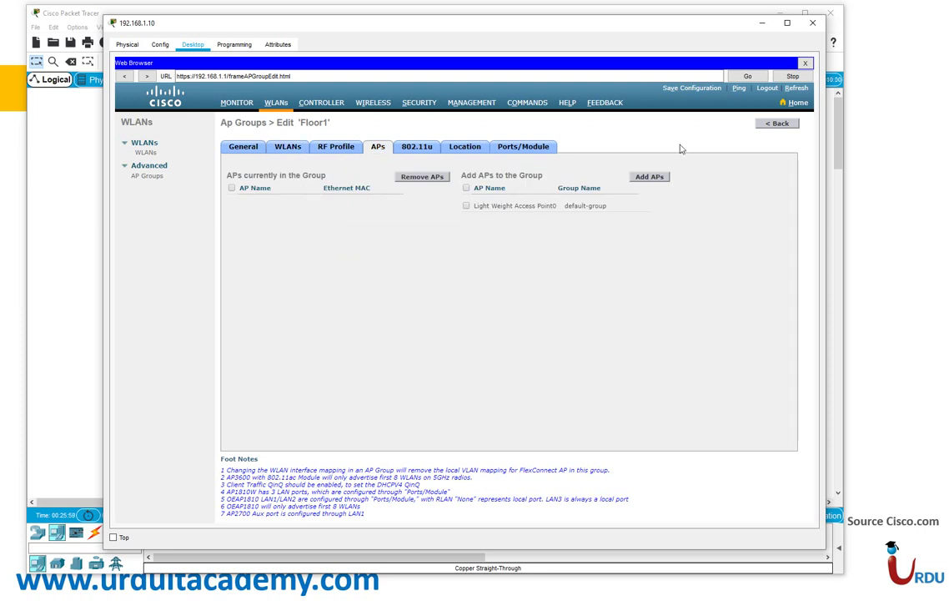
pyautogui.click(236, 102)
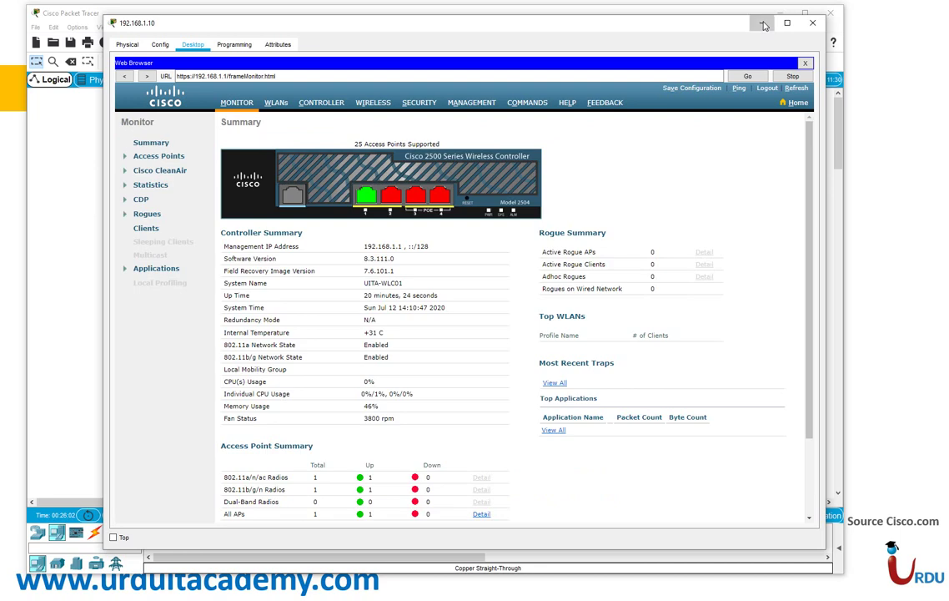
pyautogui.click(763, 24)
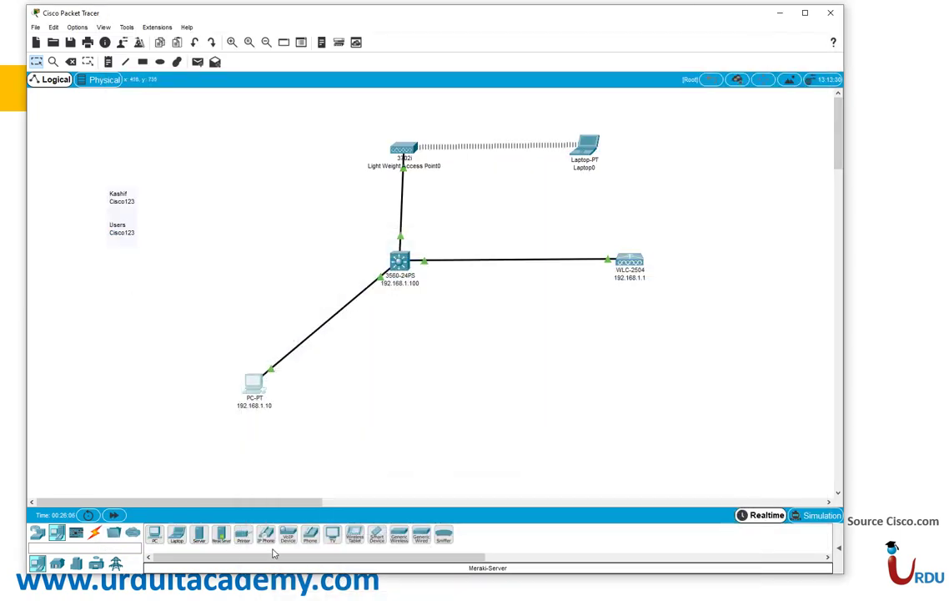
# Place a Smartphone-PT on the canvas and bring up its Wireless0 configuration
pyautogui.moveTo(377, 538); pyautogui.dragTo(199, 177)
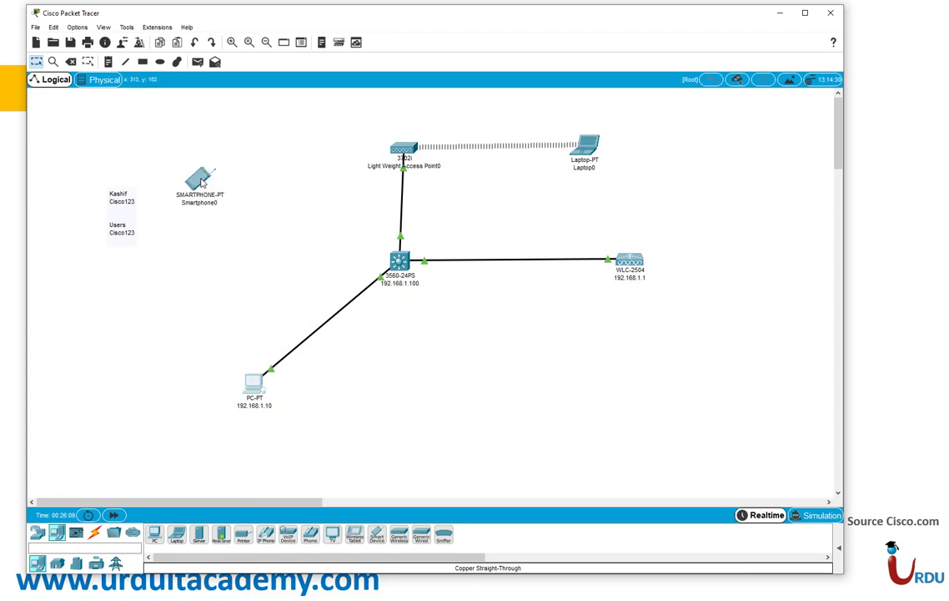
pyautogui.click(199, 177)
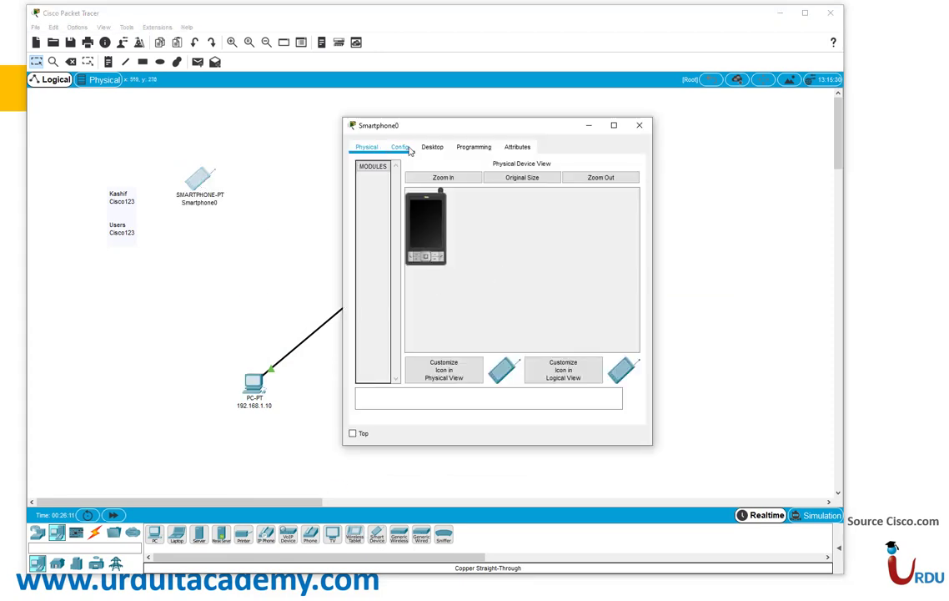
pyautogui.click(400, 147)
pyautogui.click(389, 208)
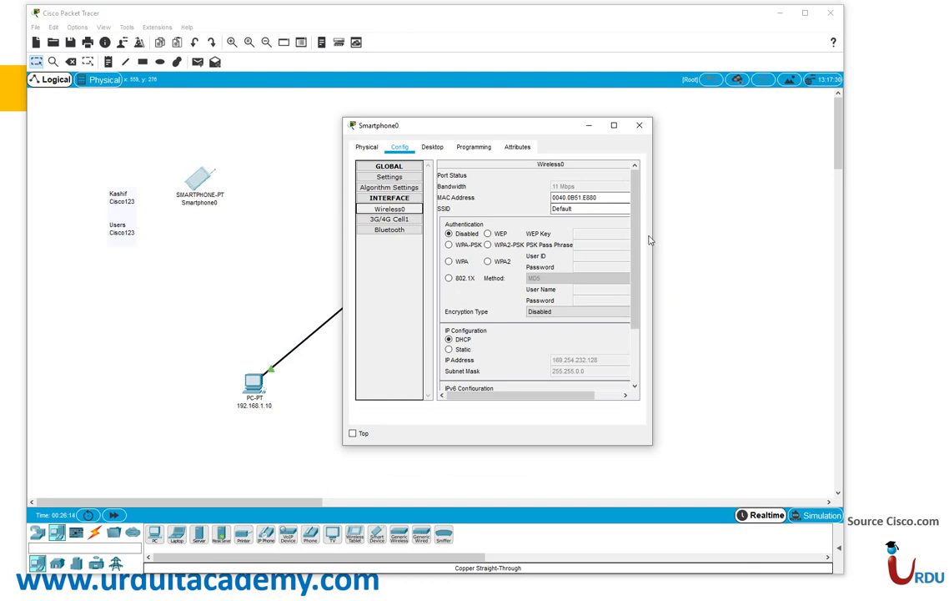
pyautogui.moveTo(654, 241); pyautogui.dragTo(738, 238)
# Set the smartphone's SSID to Guest with WPA2-PSK and the Guest passphrase, then close it
pyautogui.moveTo(627, 208); pyautogui.dragTo(507, 210)
pyautogui.write('est')
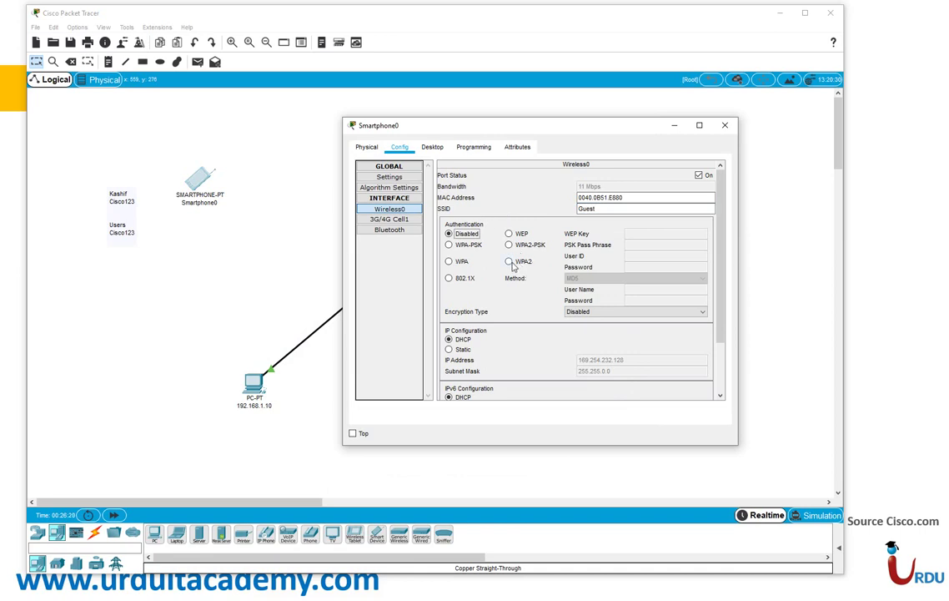
pyautogui.click(509, 244)
pyautogui.click(644, 245)
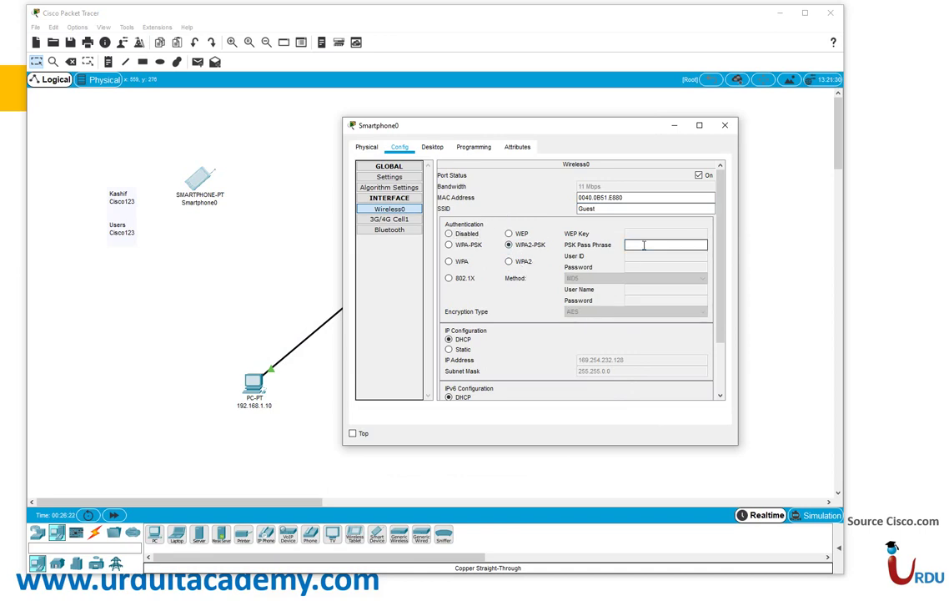
pyautogui.write('Guest123')
pyautogui.scroll(-2, 631, 304)
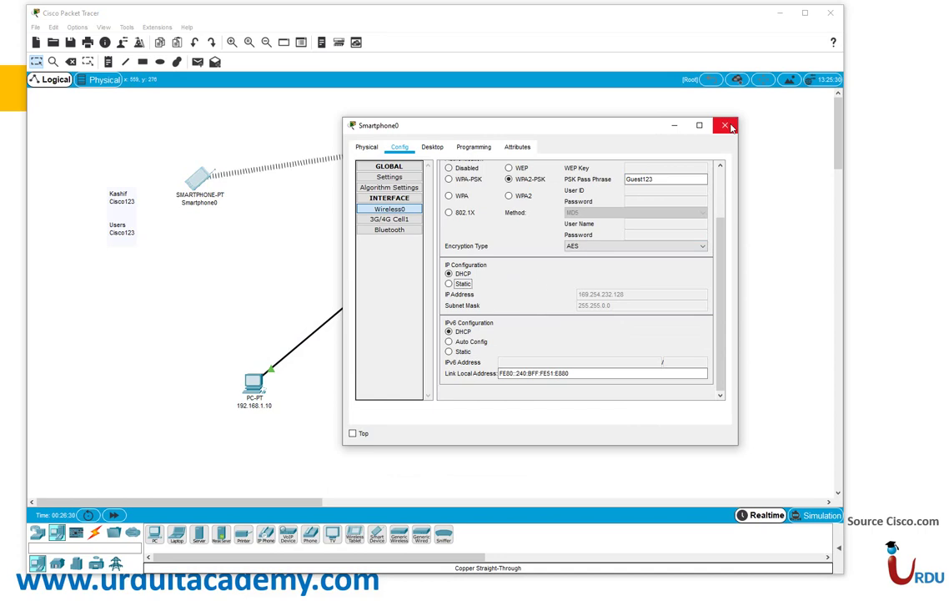
pyautogui.hotkey('alt', 'F4')
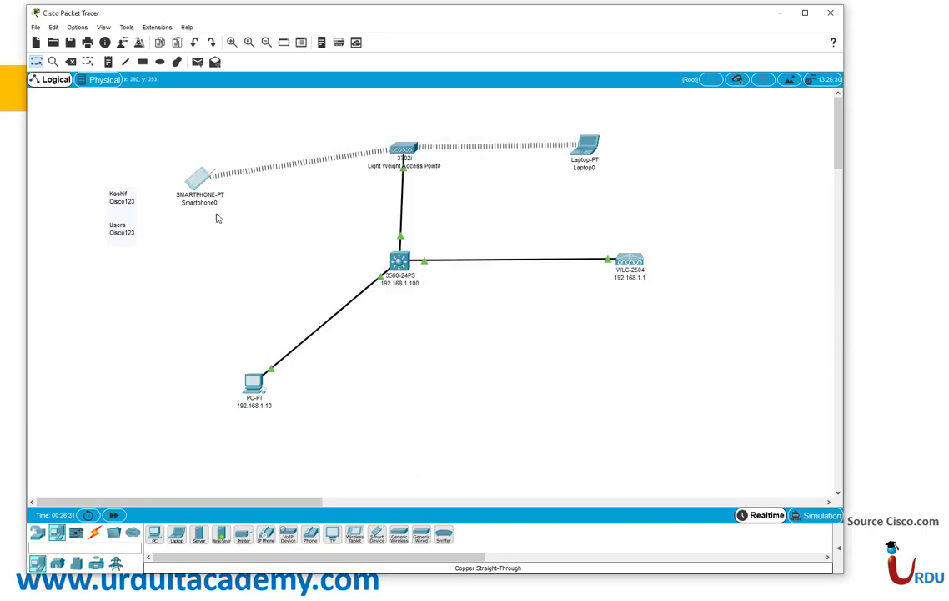
pyautogui.click(197, 177)
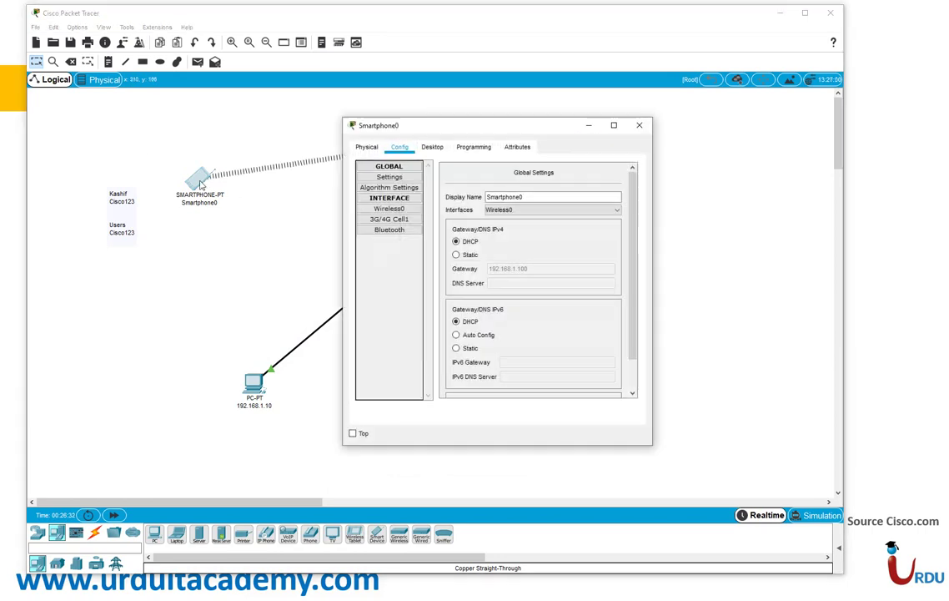
pyautogui.click(389, 208)
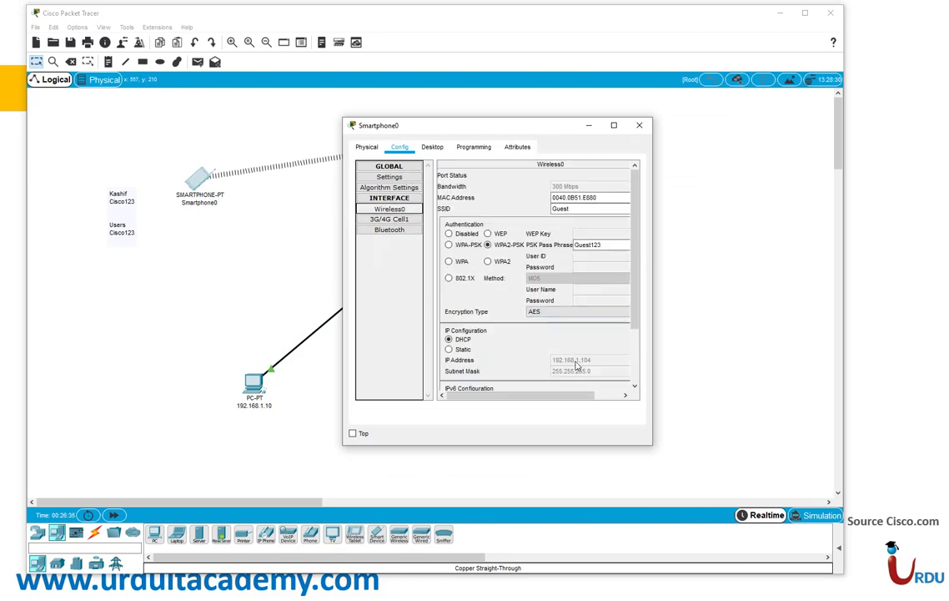
pyautogui.click(563, 111)
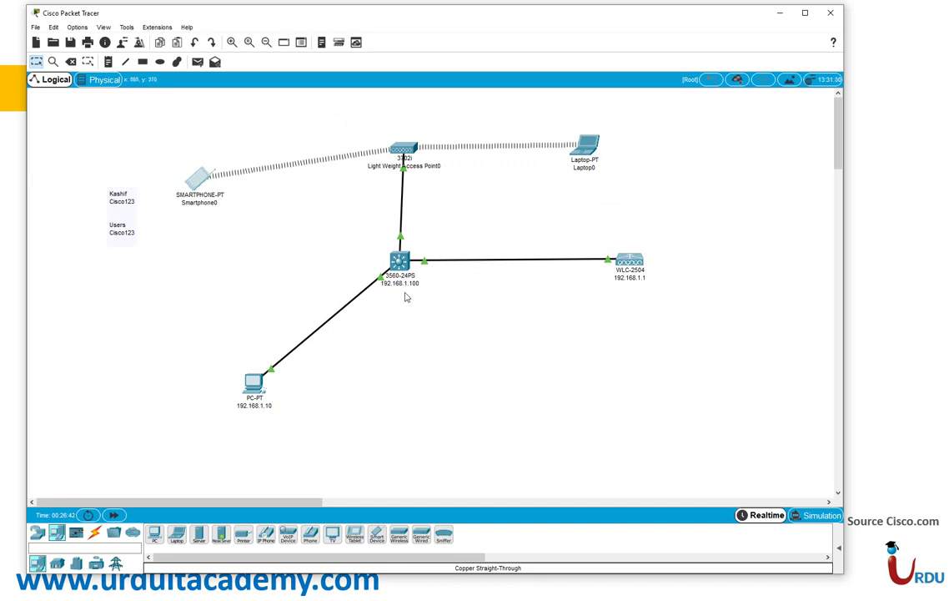
pyautogui.moveTo(624, 281)
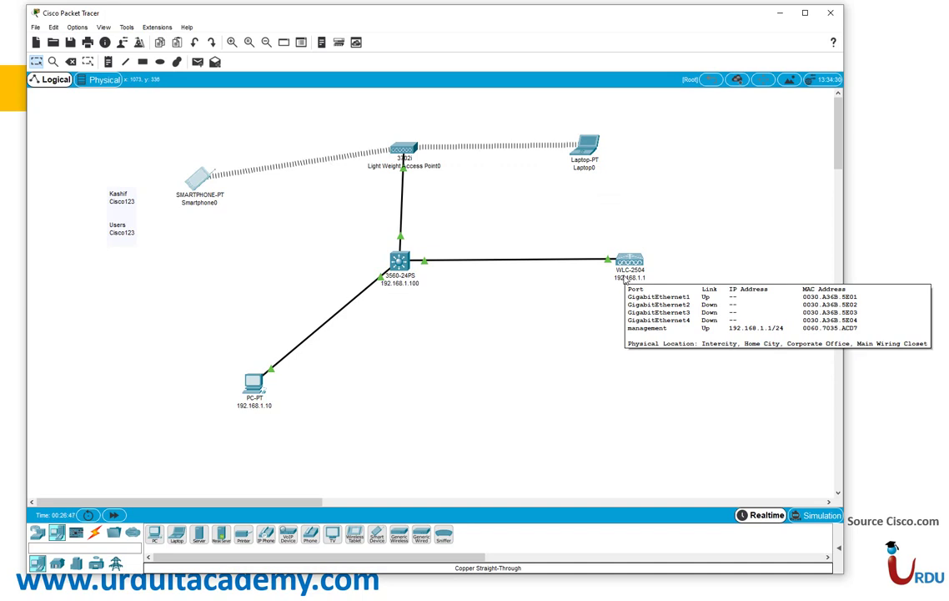
pyautogui.click(253, 384)
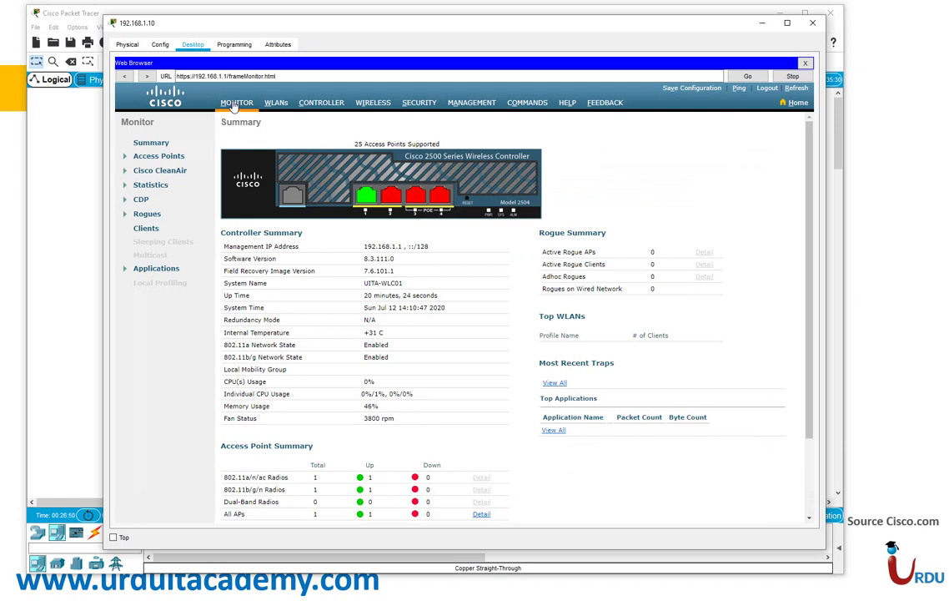
pyautogui.scroll(-3, 430, 438)
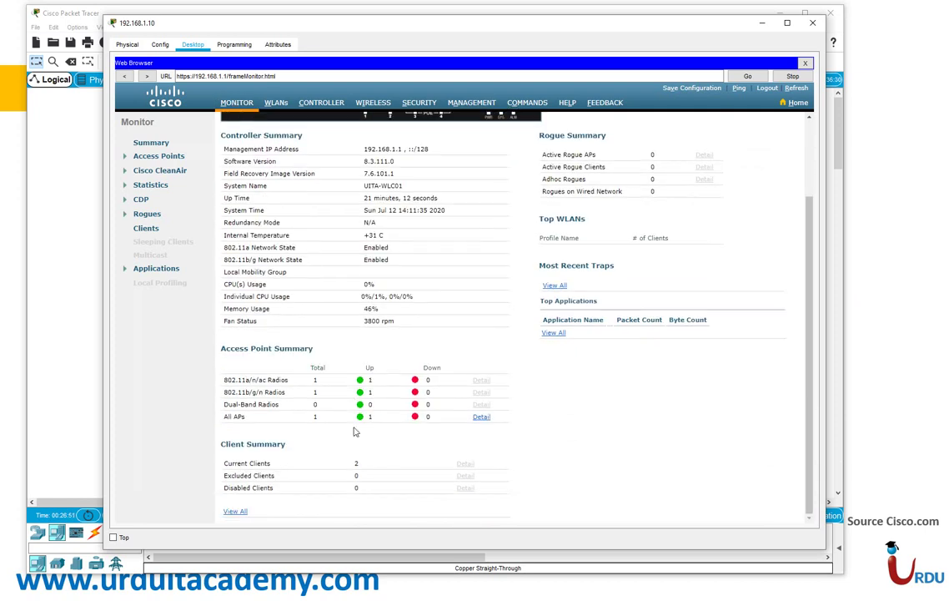
pyautogui.click(465, 463)
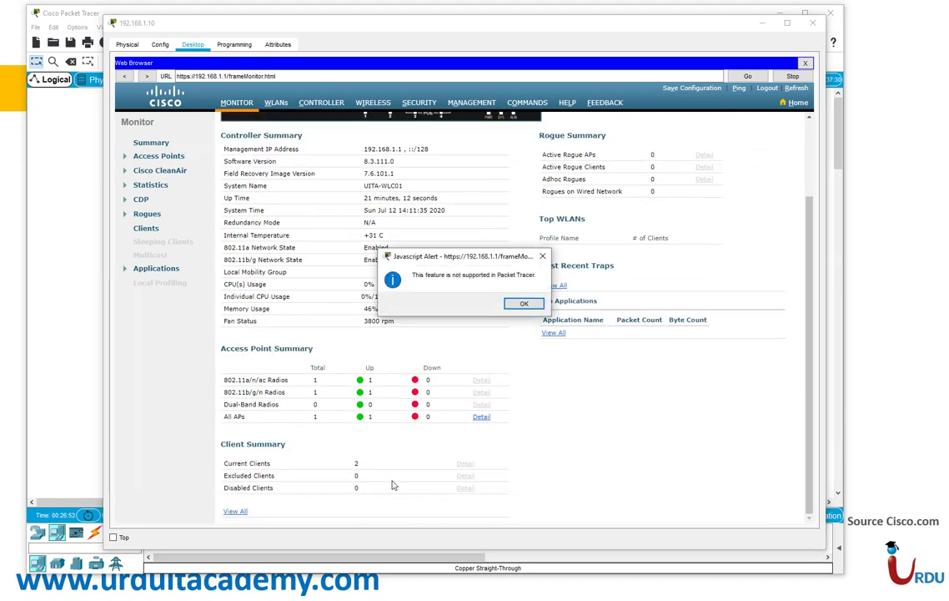
pyautogui.click(524, 304)
pyautogui.click(482, 417)
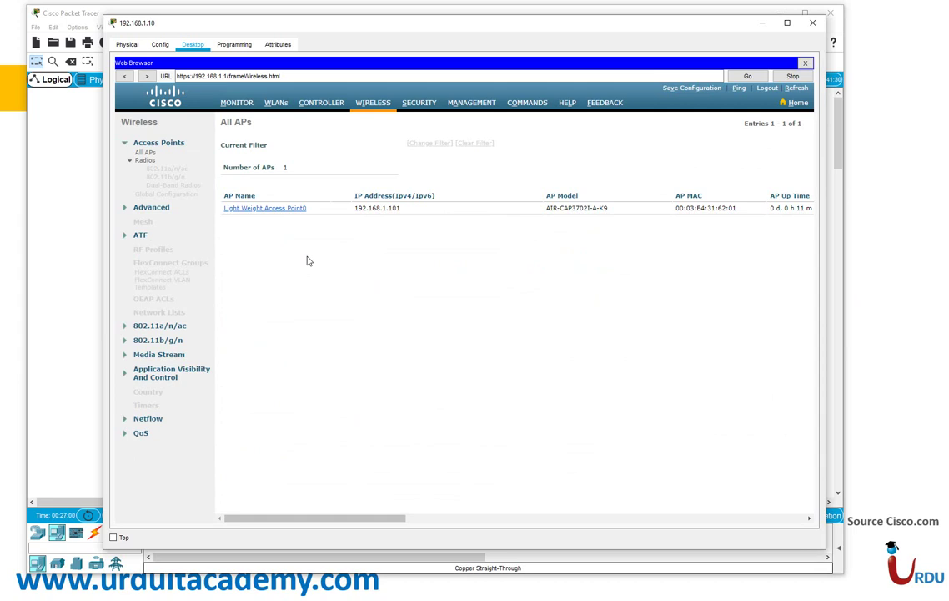
pyautogui.click(83, 225)
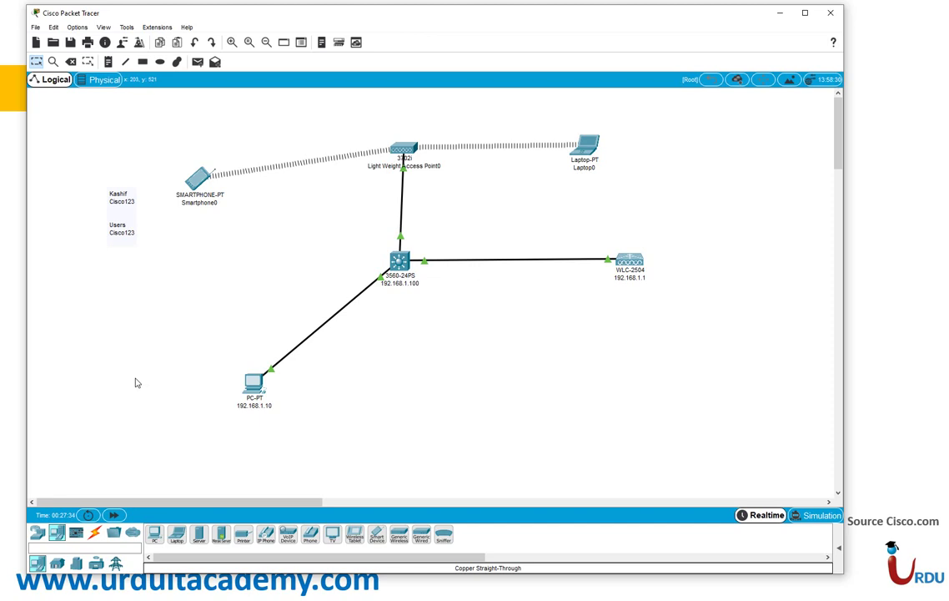
# In PC0's browser, tour the WLC's Monitor, WLANs, Interfaces and access point pages, ending at AP Groups
pyautogui.click(252, 383)
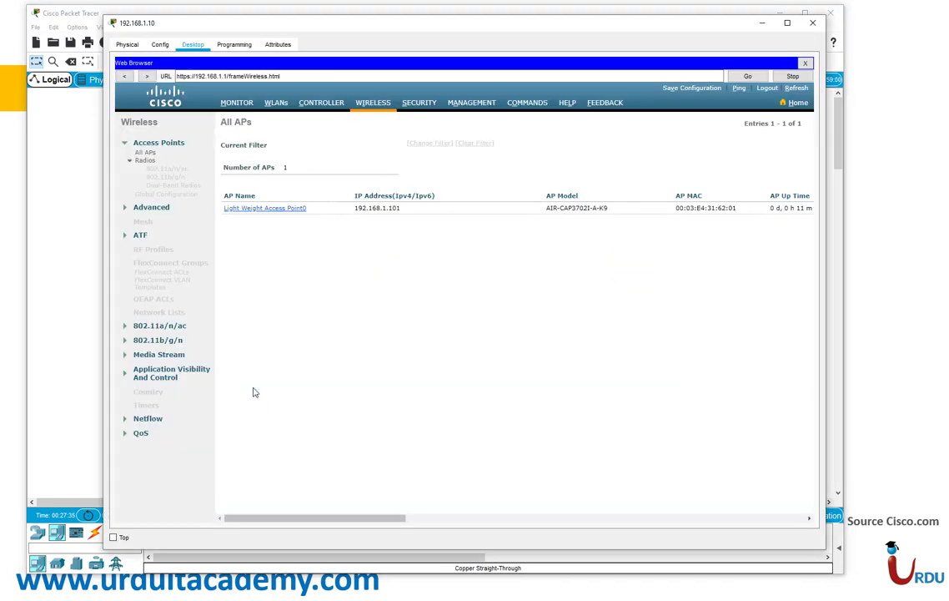
pyautogui.click(243, 103)
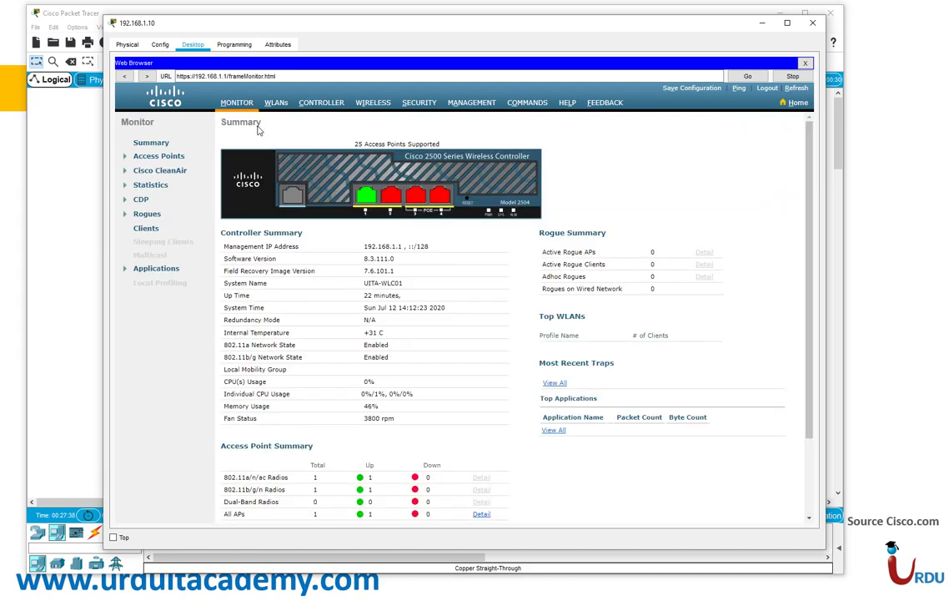
pyautogui.click(278, 104)
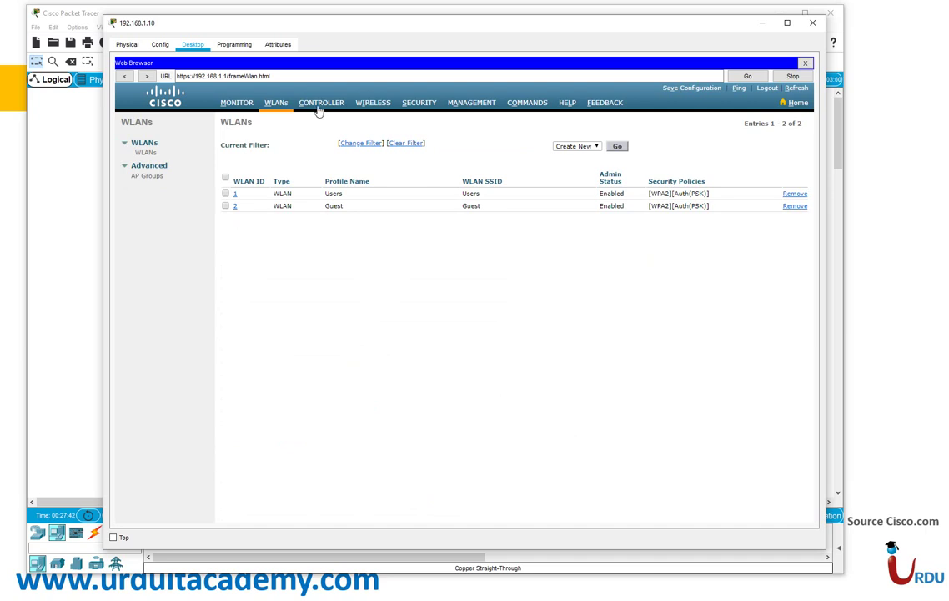
pyautogui.click(319, 103)
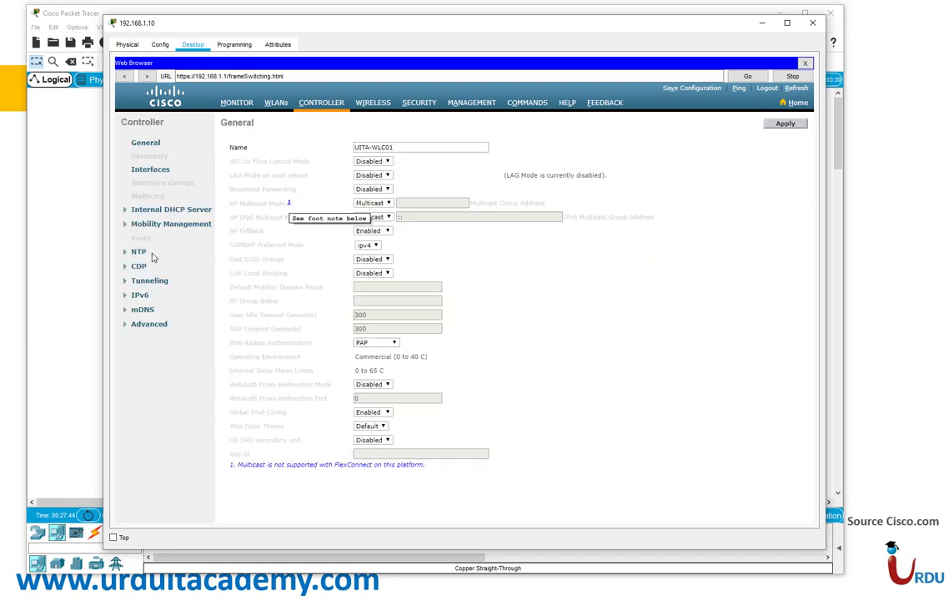
pyautogui.click(151, 168)
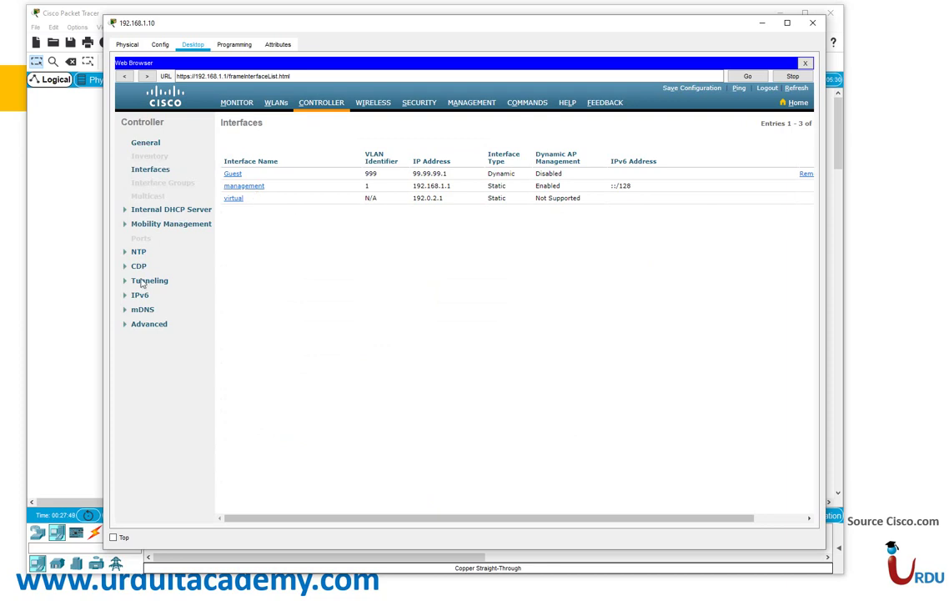
pyautogui.click(366, 104)
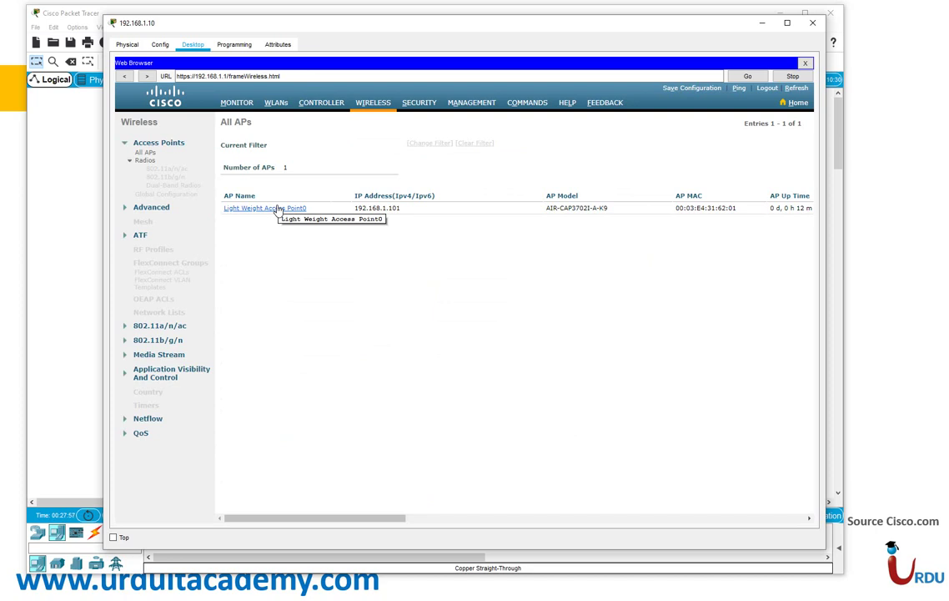
pyautogui.click(275, 102)
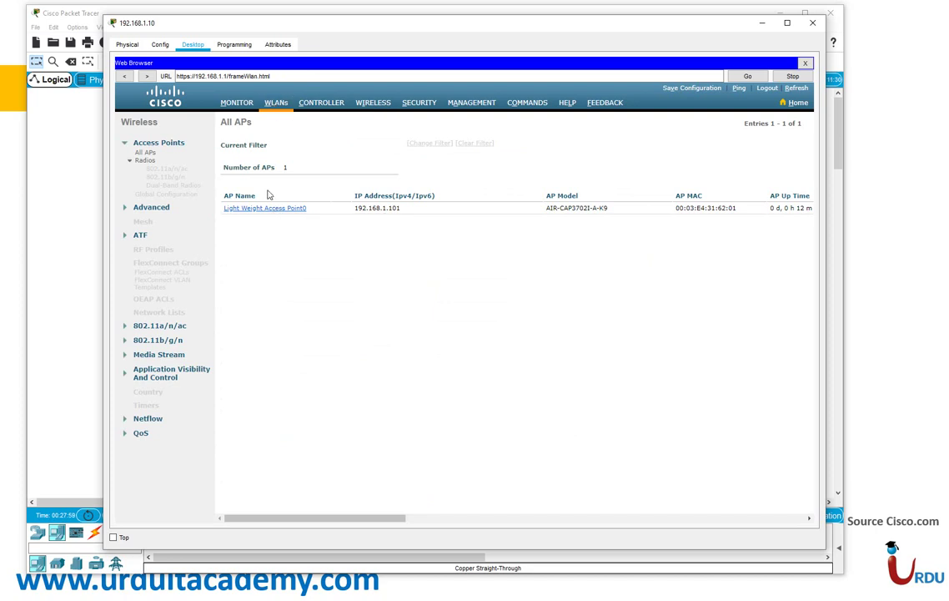
pyautogui.click(150, 178)
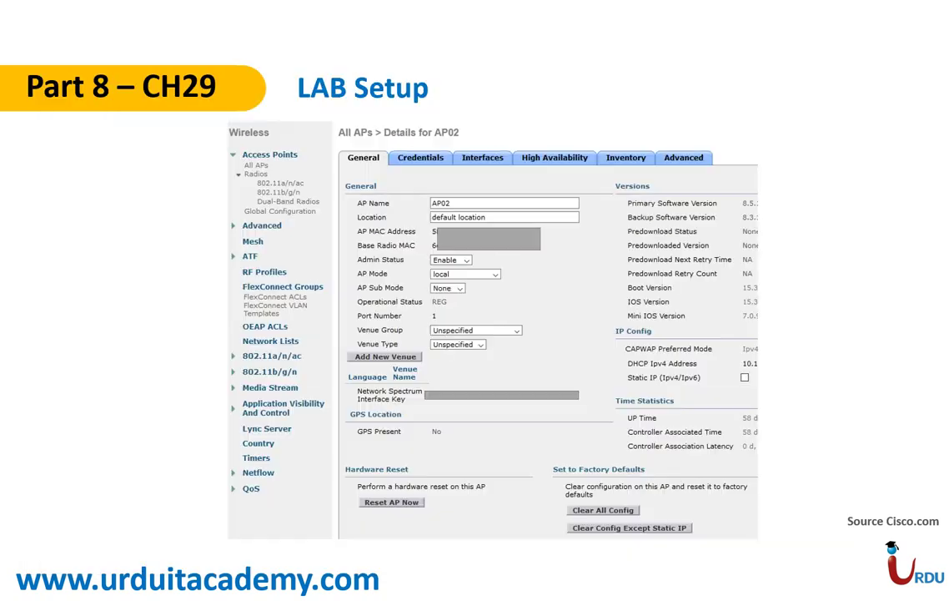
# Page through the LAB Setup slides and SUM IT UP table to the What's Next slide
pyautogui.press('Left')
pyautogui.press('Right')
pyautogui.press('Right')
pyautogui.press('Right')
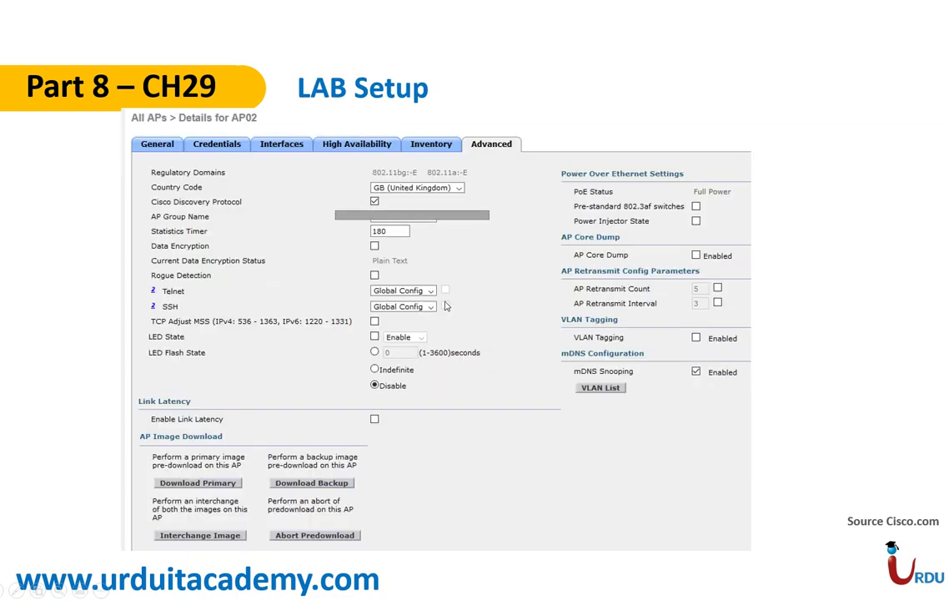
pyautogui.press('Left')
pyautogui.press('Right')
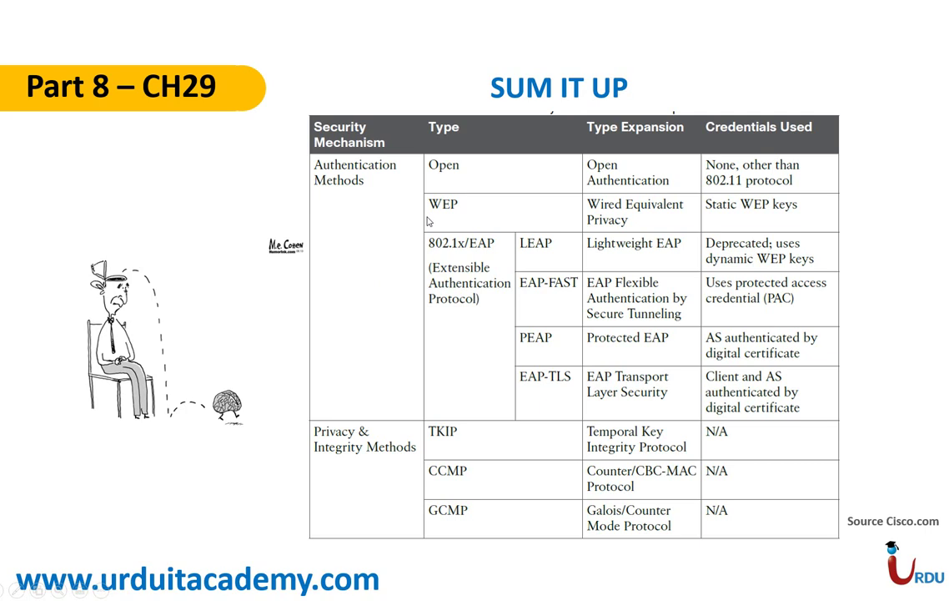
pyautogui.press('Right')
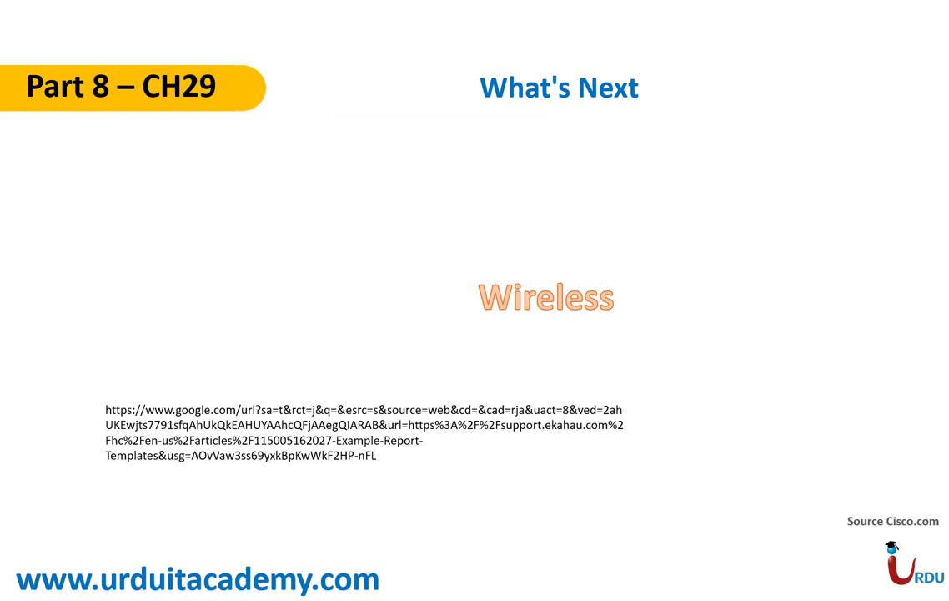
# Launch Firefox and Google 'Cisco CCNP wireless'
pyautogui.press('super')
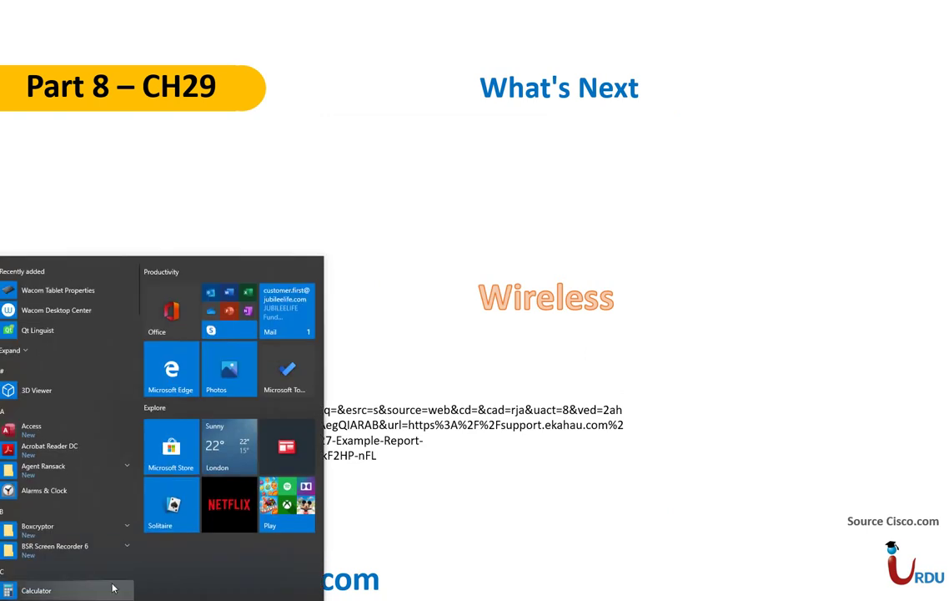
pyautogui.write('fire')
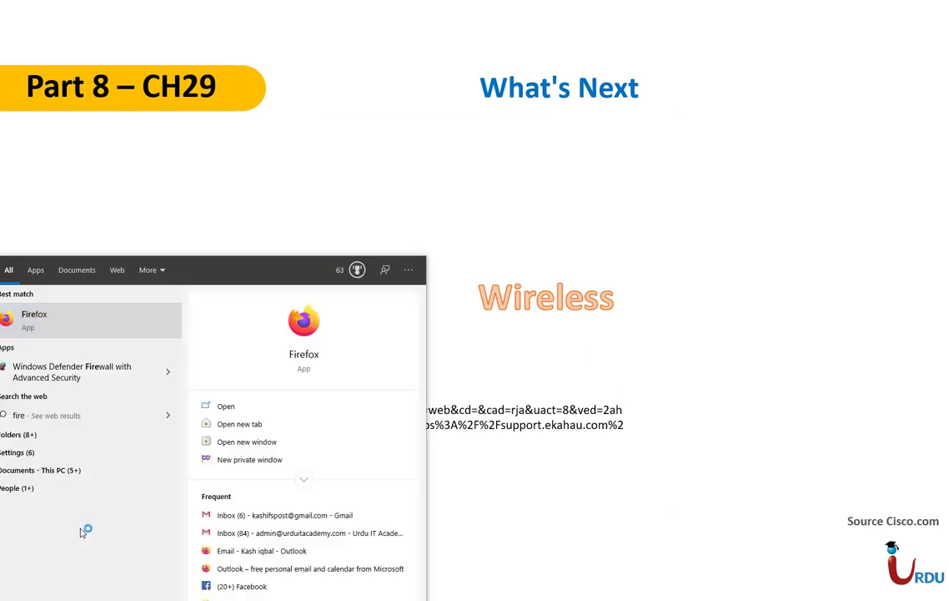
pyautogui.press('Return')
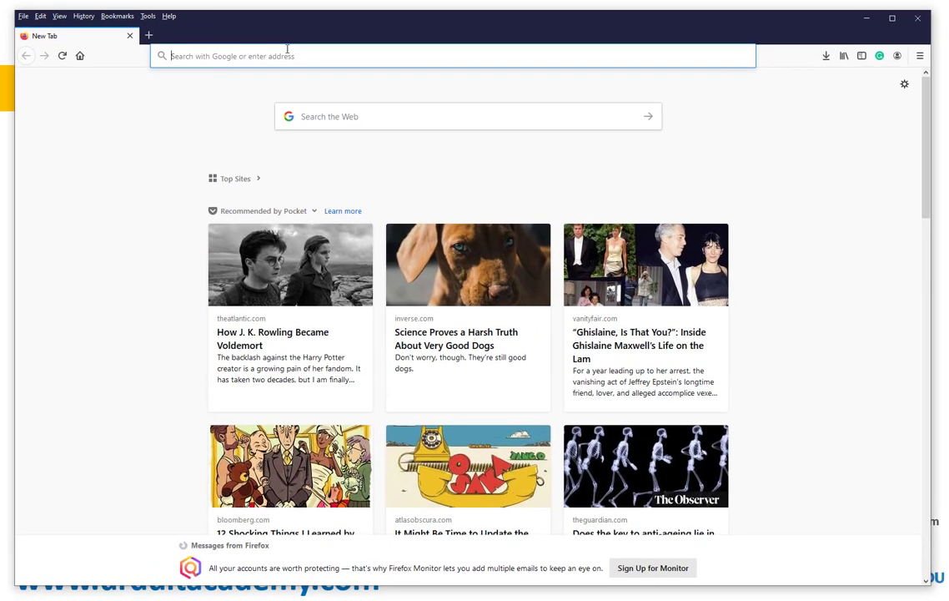
pyautogui.click(287, 50)
pyautogui.write('Cisco ')
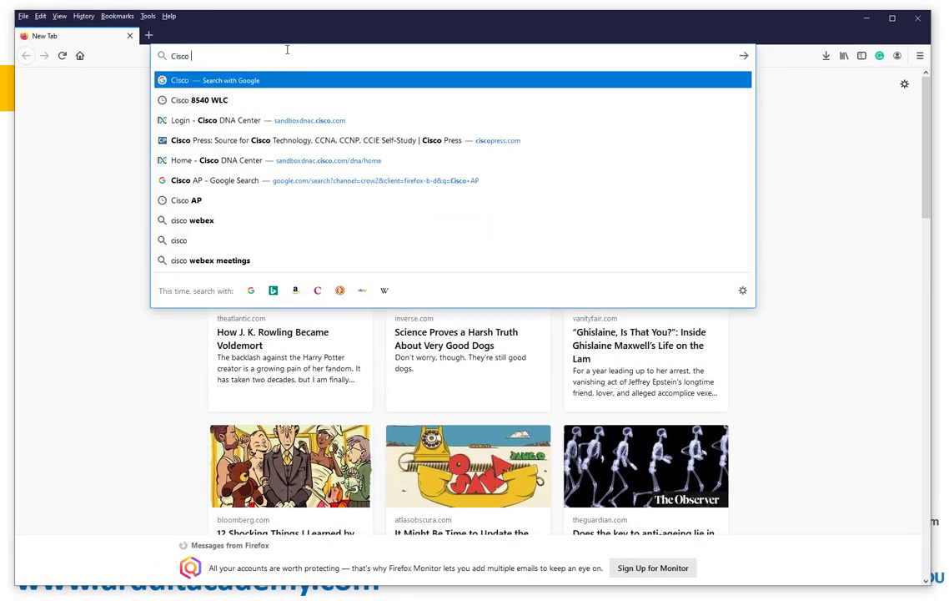
pyautogui.write('CCNP wireless')
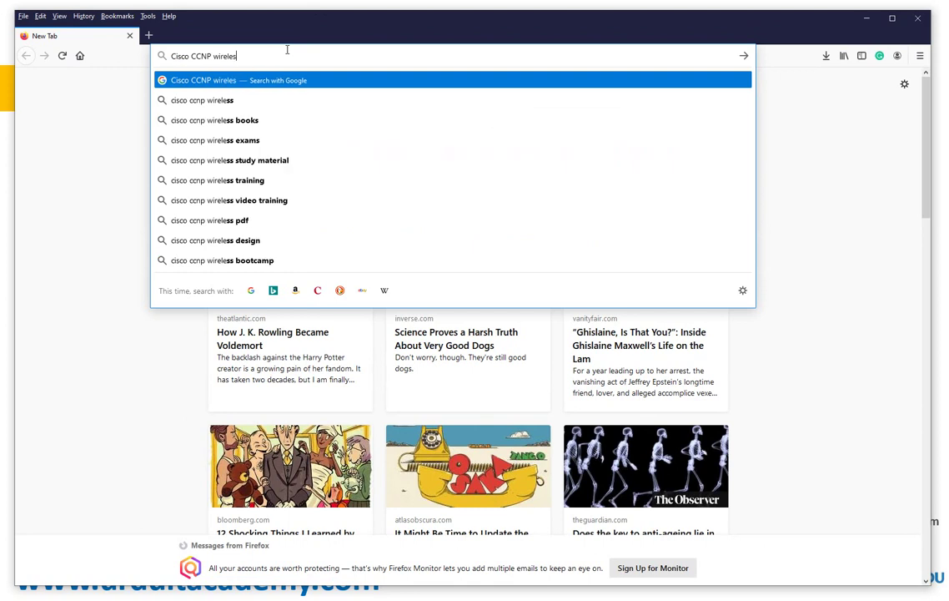
pyautogui.press('Return')
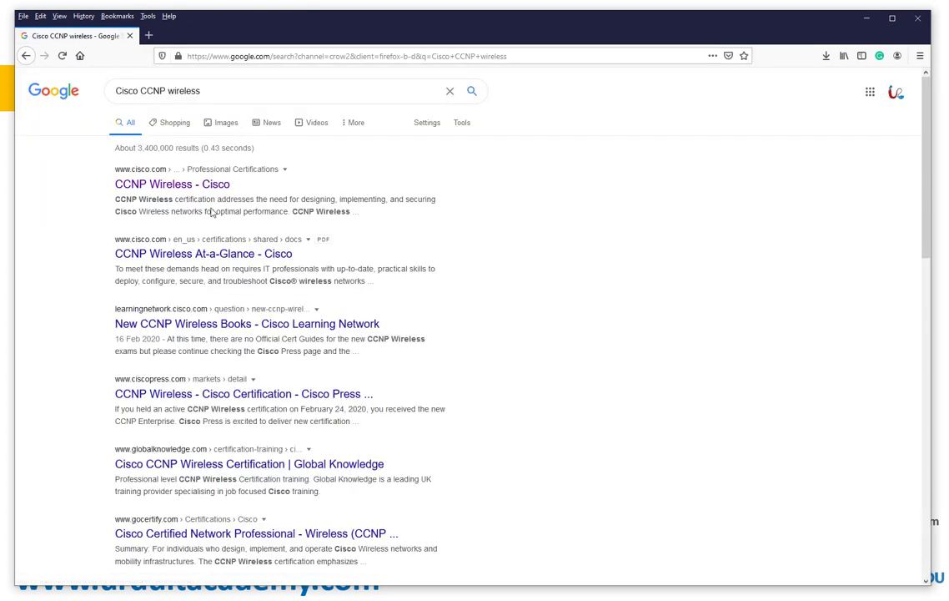
# Open the CCNP Wireless - Cisco result, follow it to the CCNP Enterprise page, and scroll to its exams table
pyautogui.click(174, 185)
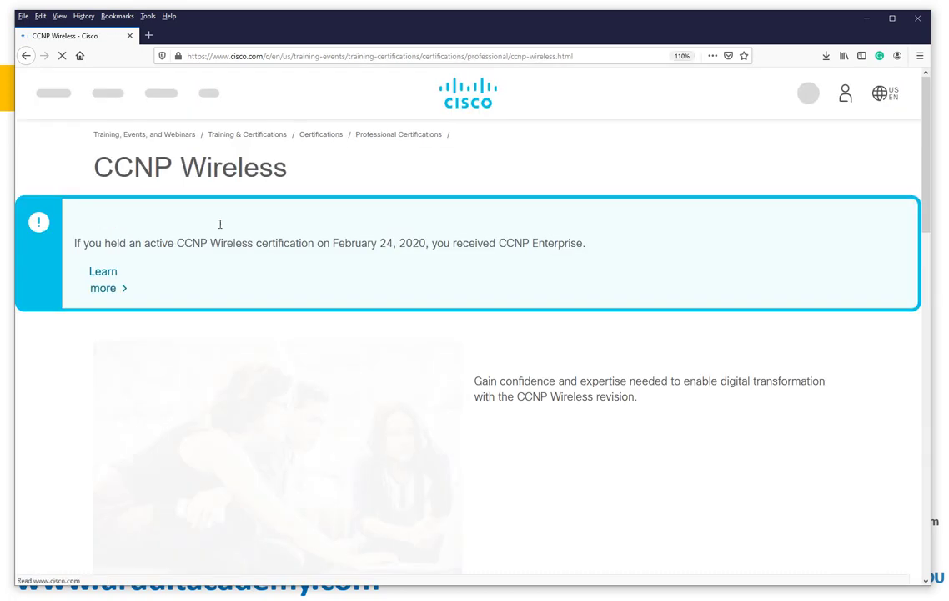
pyautogui.moveTo(280, 237); pyautogui.dragTo(507, 243)
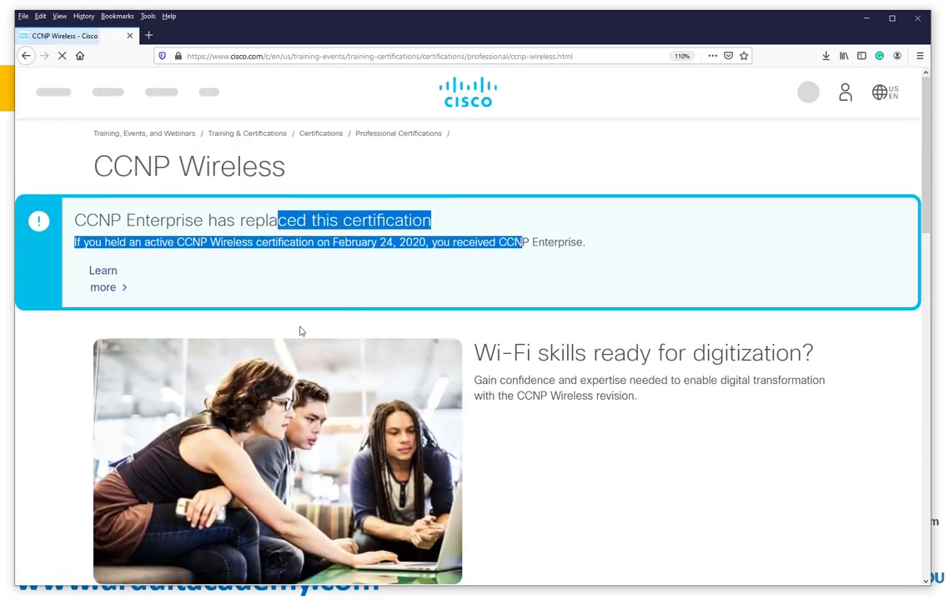
pyautogui.scroll(-4, 292, 321)
pyautogui.scroll(-4, 288, 318)
pyautogui.scroll(8, 286, 318)
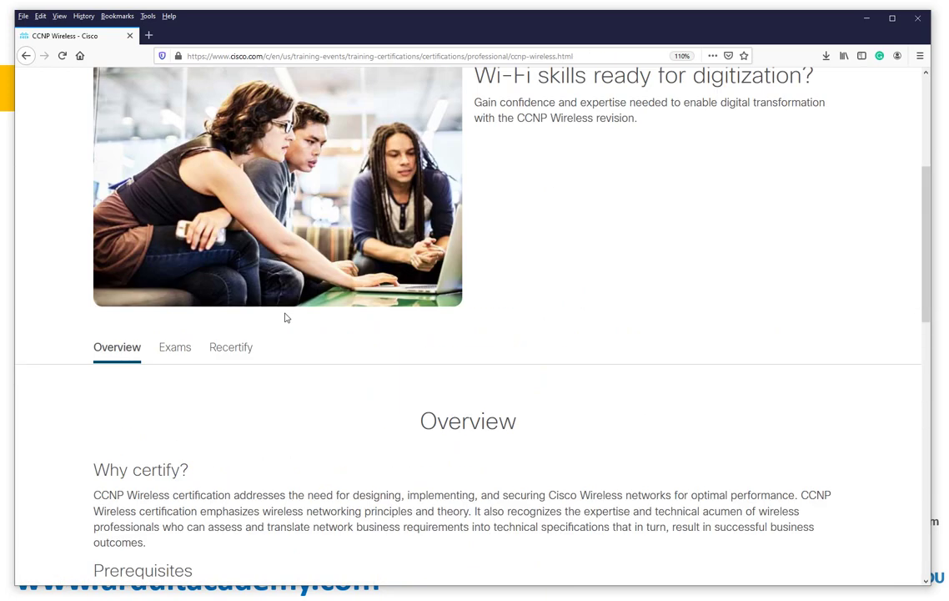
pyautogui.click(102, 285)
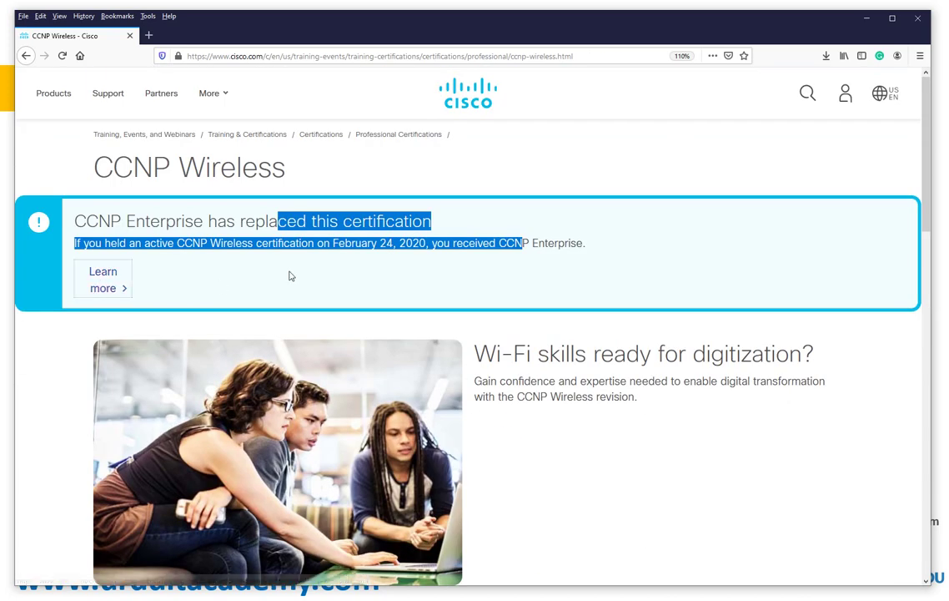
pyautogui.scroll(-7, 377, 325)
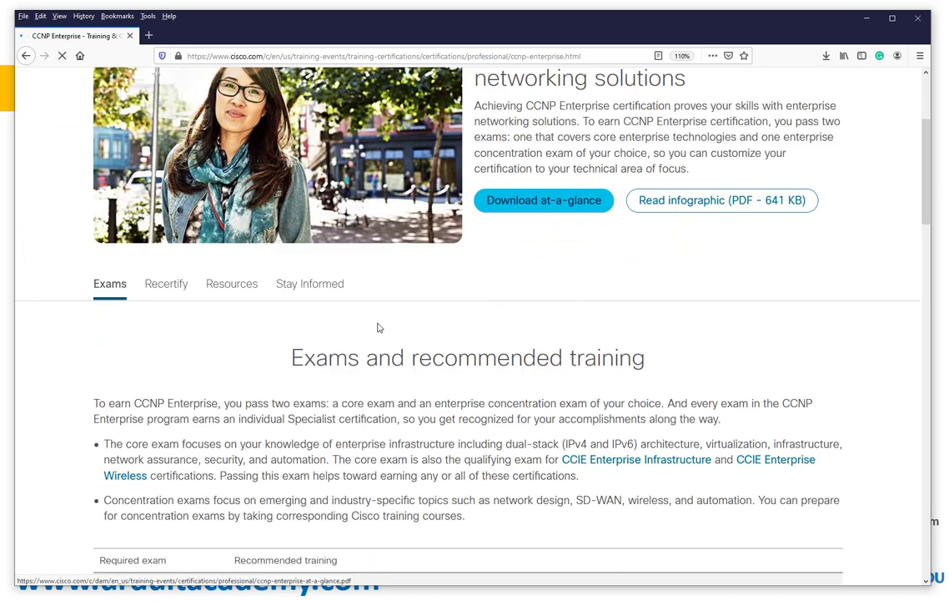
pyautogui.scroll(-1, 375, 332)
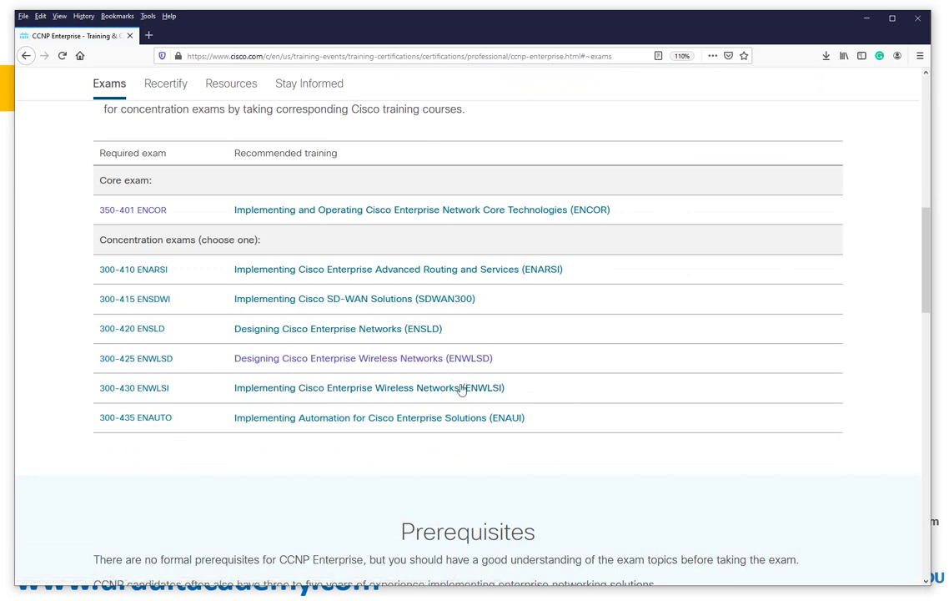
# Open the ENWLSD course details and highlight the vertical designs and site survey objectives
pyautogui.click(411, 361)
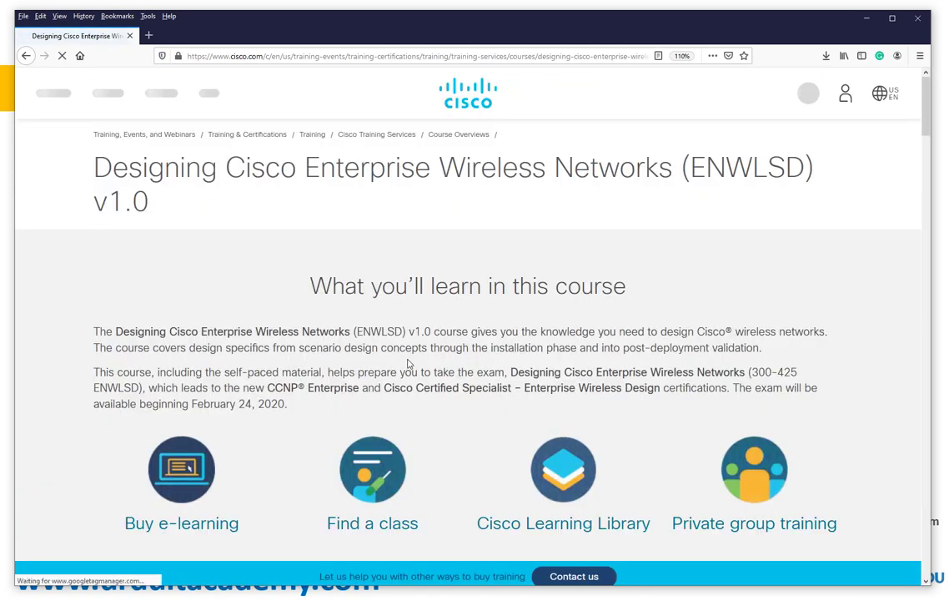
pyautogui.scroll(-6, 412, 361)
pyautogui.scroll(-2, 415, 358)
pyautogui.scroll(3, 384, 360)
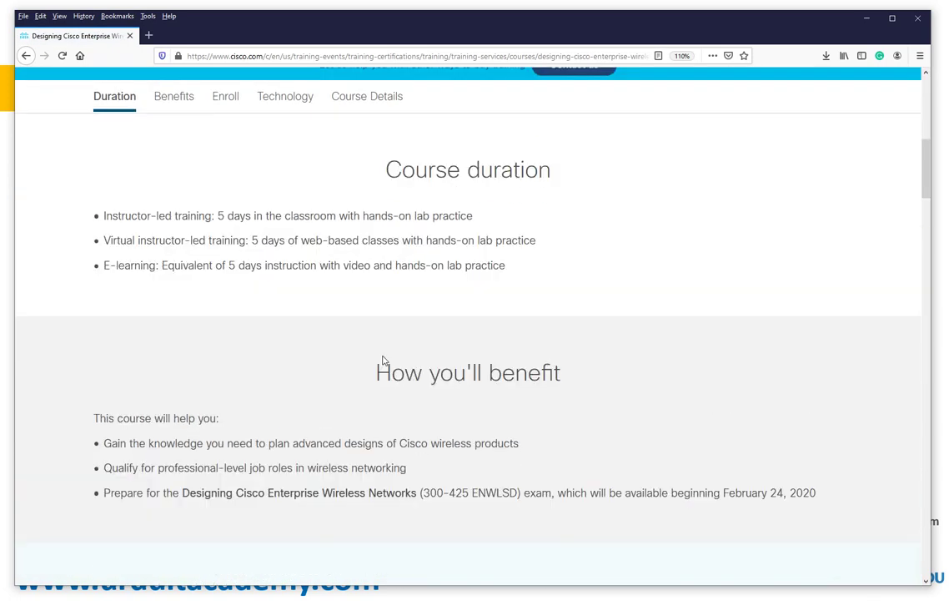
pyautogui.click(352, 134)
pyautogui.scroll(-2, 157, 203)
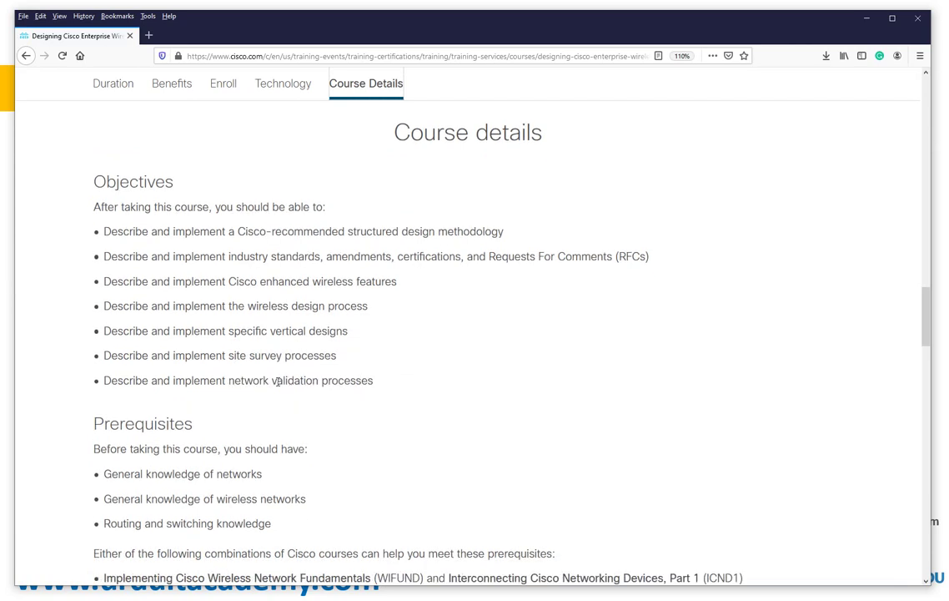
pyautogui.moveTo(125, 189); pyautogui.dragTo(379, 340)
pyautogui.tripleClick(275, 292)
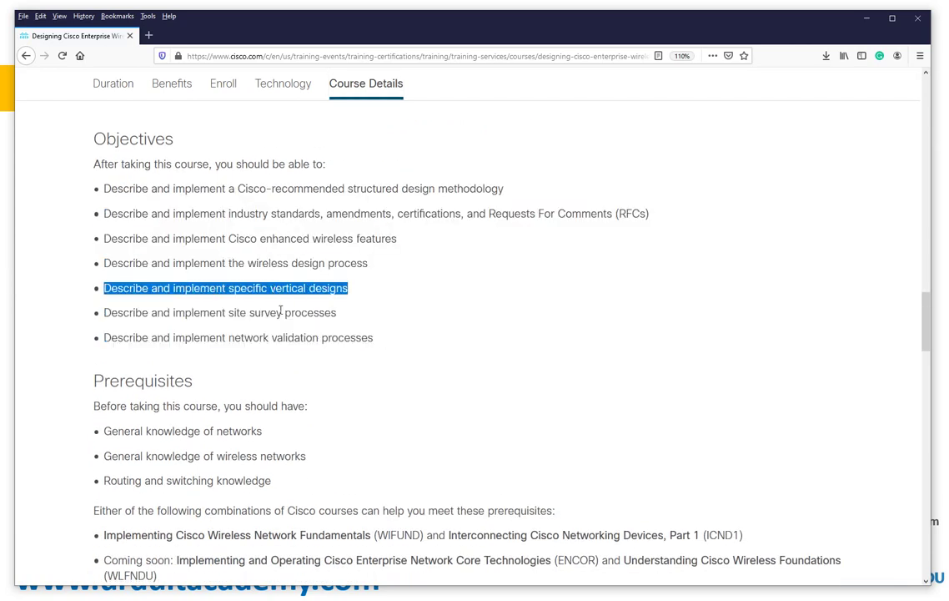
pyautogui.tripleClick(280, 313)
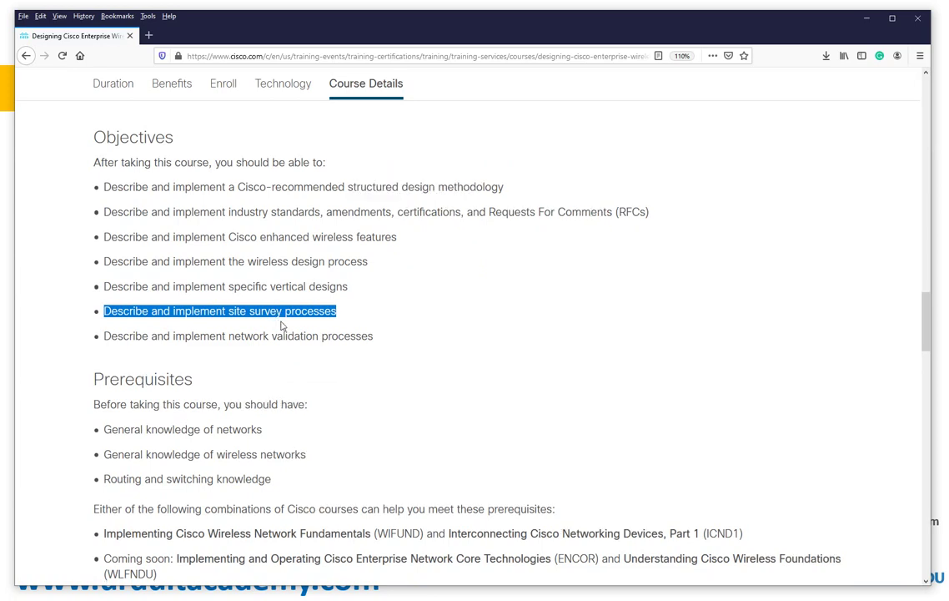
# Highlight the WIFUND prerequisite and the Cisco Structured Design Model and project manager topics
pyautogui.scroll(-5, 276, 325)
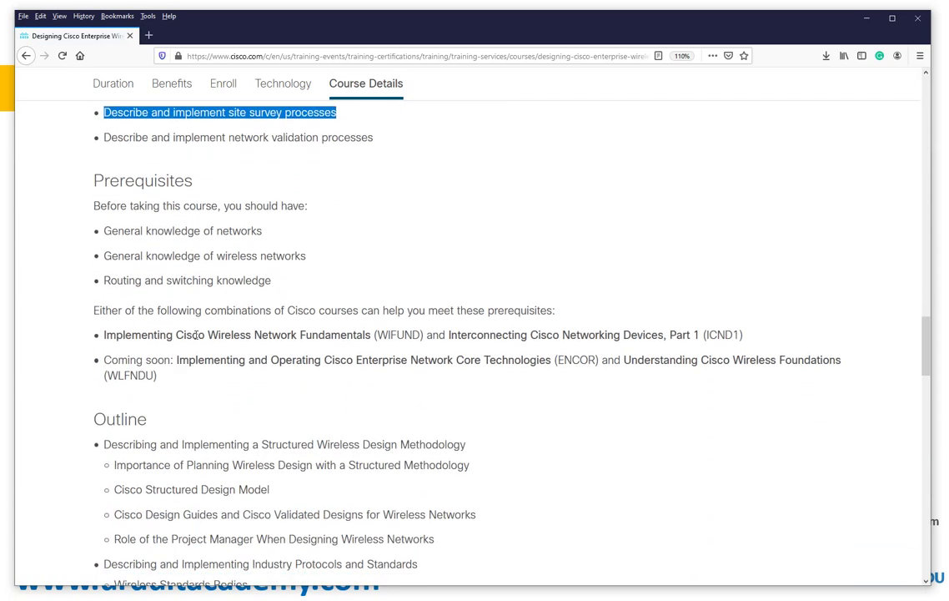
pyautogui.moveTo(197, 334); pyautogui.dragTo(423, 335)
pyautogui.click(242, 334)
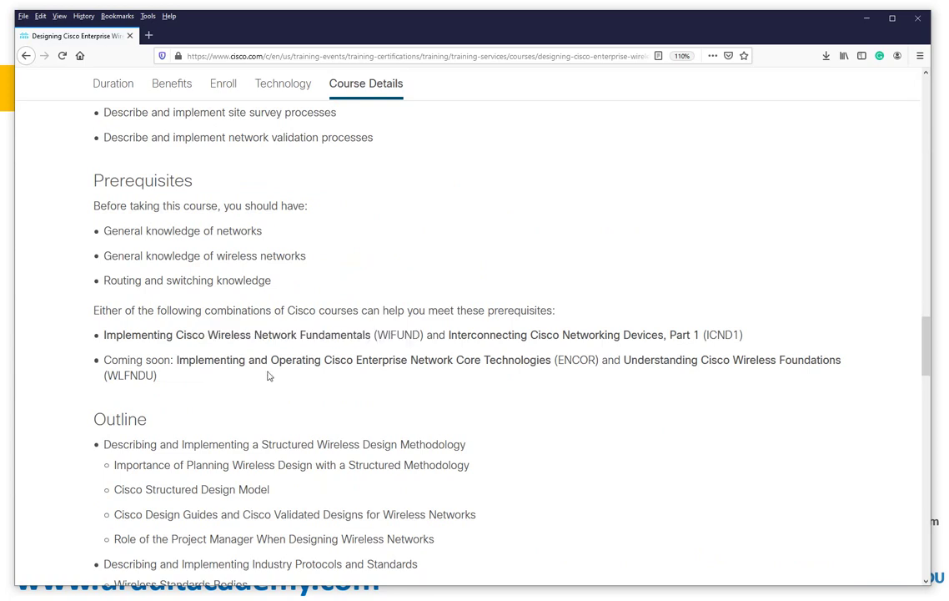
pyautogui.scroll(-5, 297, 391)
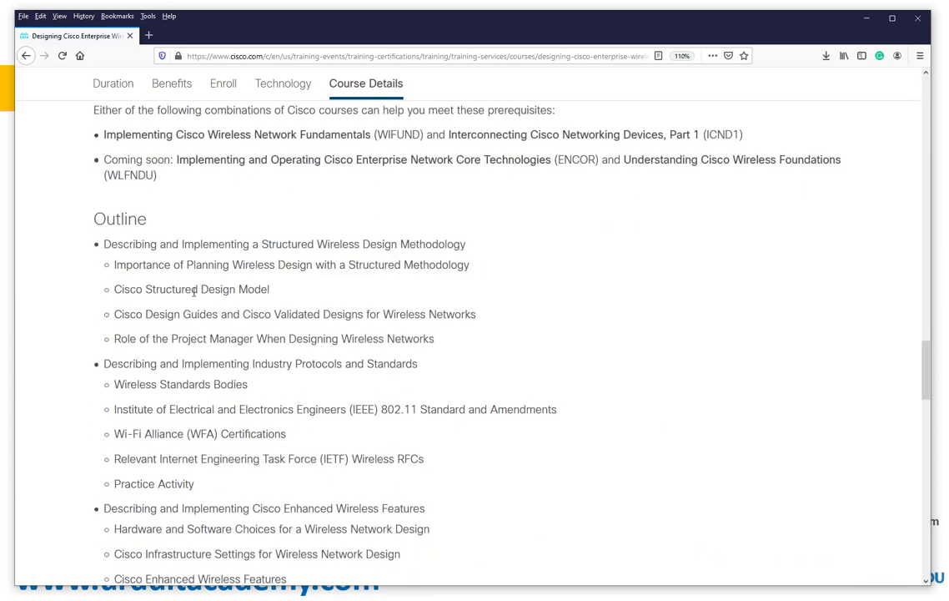
pyautogui.moveTo(194, 291); pyautogui.dragTo(270, 290)
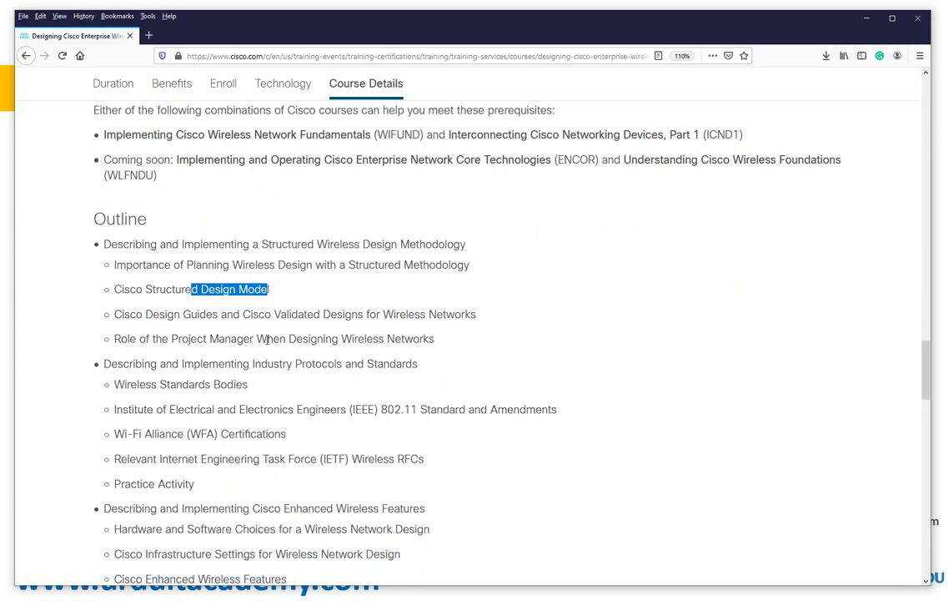
pyautogui.moveTo(267, 339); pyautogui.dragTo(444, 332)
pyautogui.moveTo(284, 363); pyautogui.dragTo(446, 361)
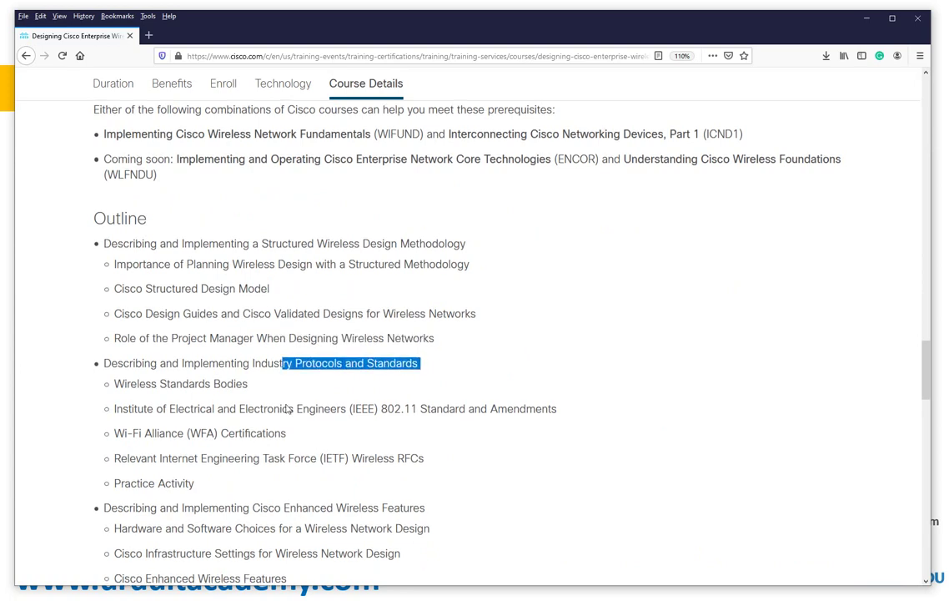
# Highlight the Wi-Fi Alliance certifications, intercontroller roaming and CMX outline topics
pyautogui.scroll(-5, 351, 258)
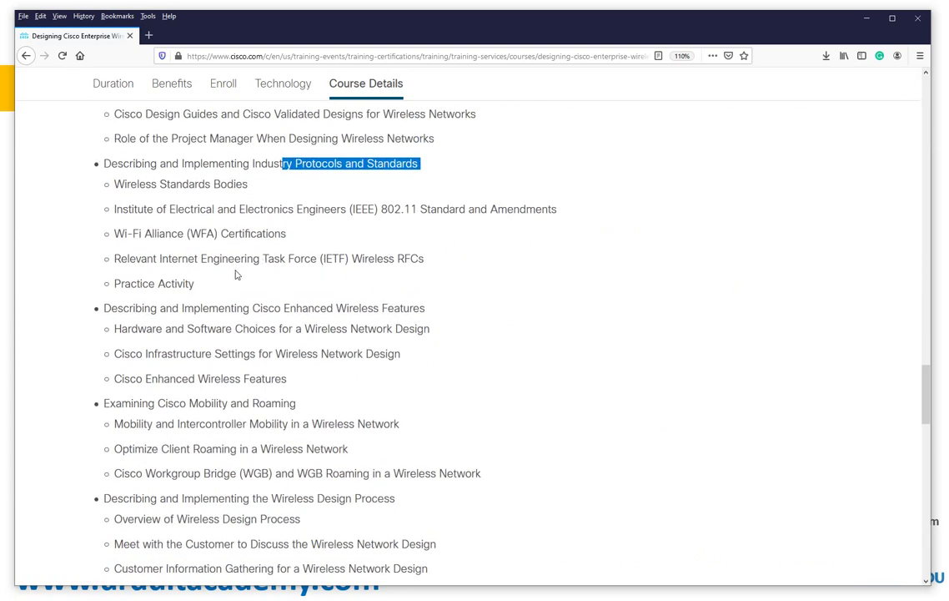
pyautogui.moveTo(154, 234); pyautogui.dragTo(358, 236)
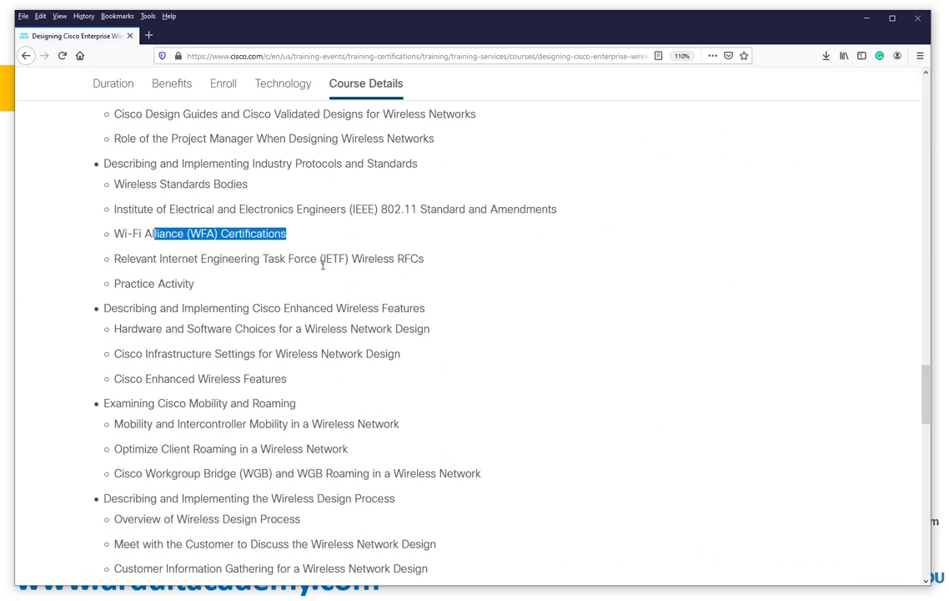
pyautogui.scroll(-3, 311, 345)
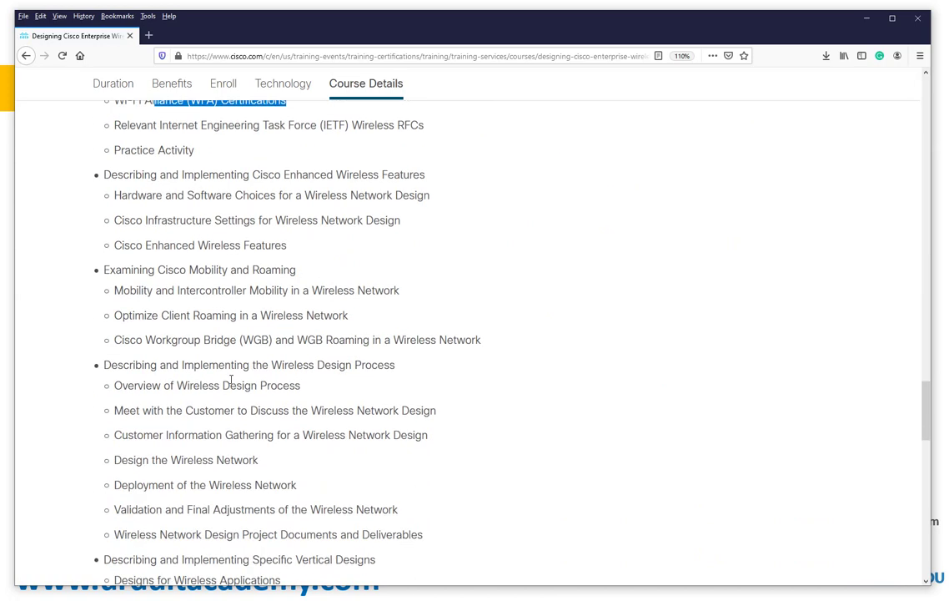
pyautogui.moveTo(250, 290); pyautogui.dragTo(114, 291)
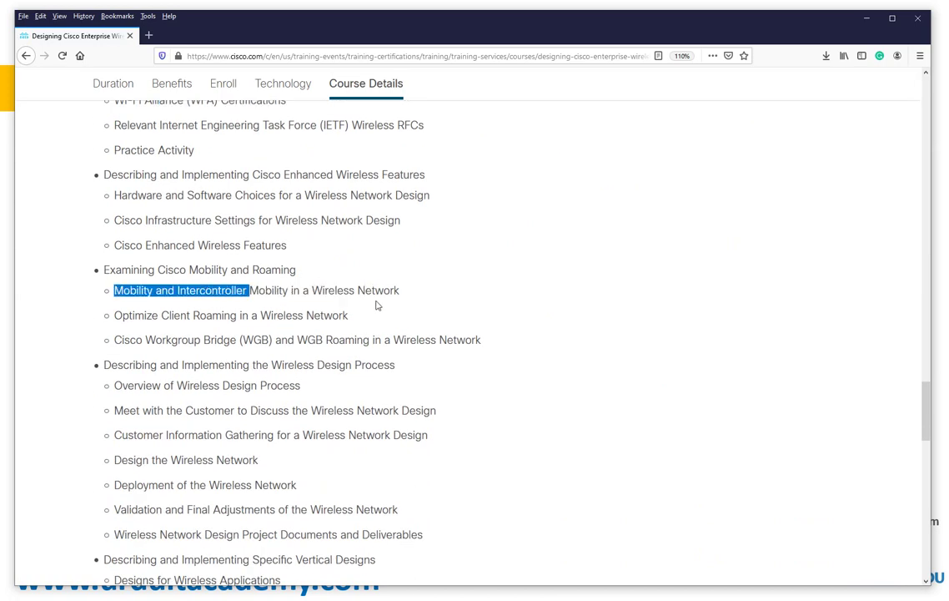
pyautogui.scroll(-3, 325, 342)
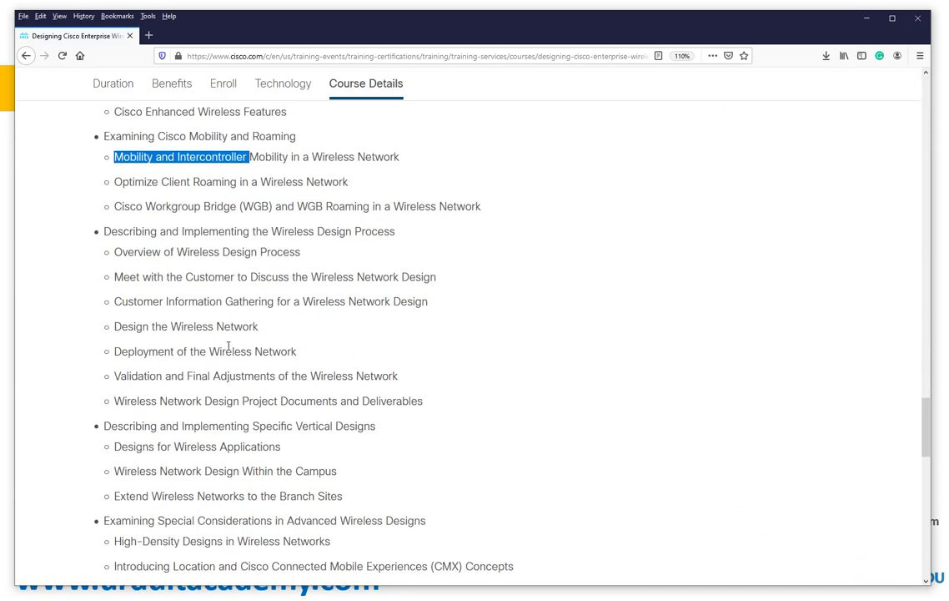
pyautogui.scroll(-4, 270, 373)
pyautogui.moveTo(256, 365); pyautogui.dragTo(475, 368)
# Highlight the APoS, predictive site survey and Ekahau Pro entries in the lab outline
pyautogui.scroll(-5, 352, 398)
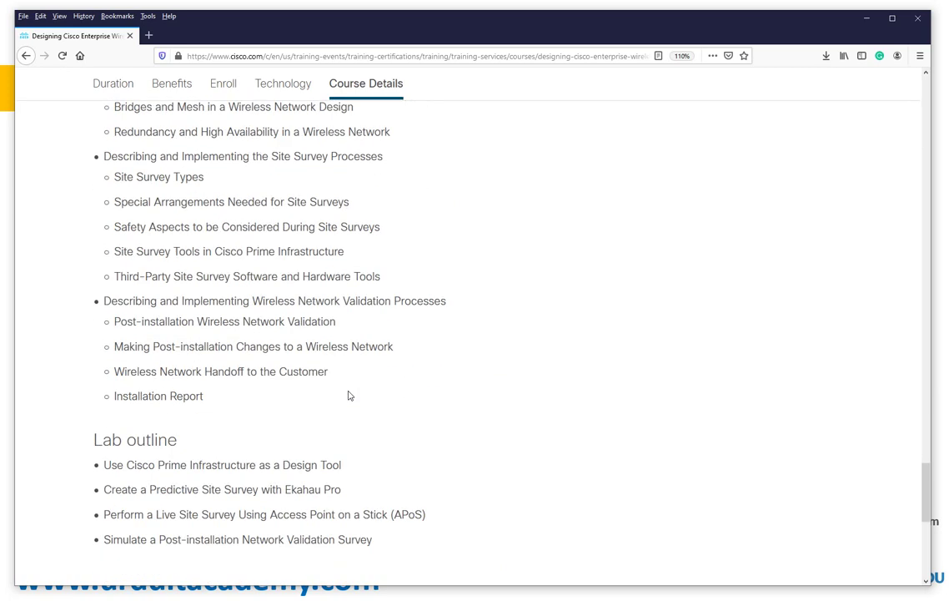
pyautogui.scroll(-1, 350, 396)
pyautogui.scroll(1, 165, 290)
pyautogui.scroll(-1, 191, 327)
pyautogui.scroll(-2, 191, 327)
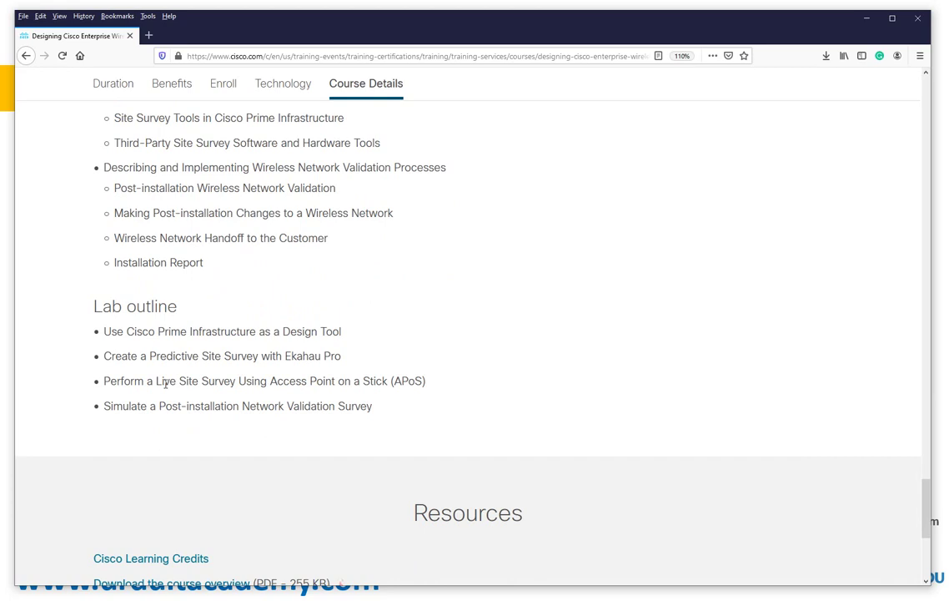
pyautogui.moveTo(177, 381); pyautogui.dragTo(434, 384)
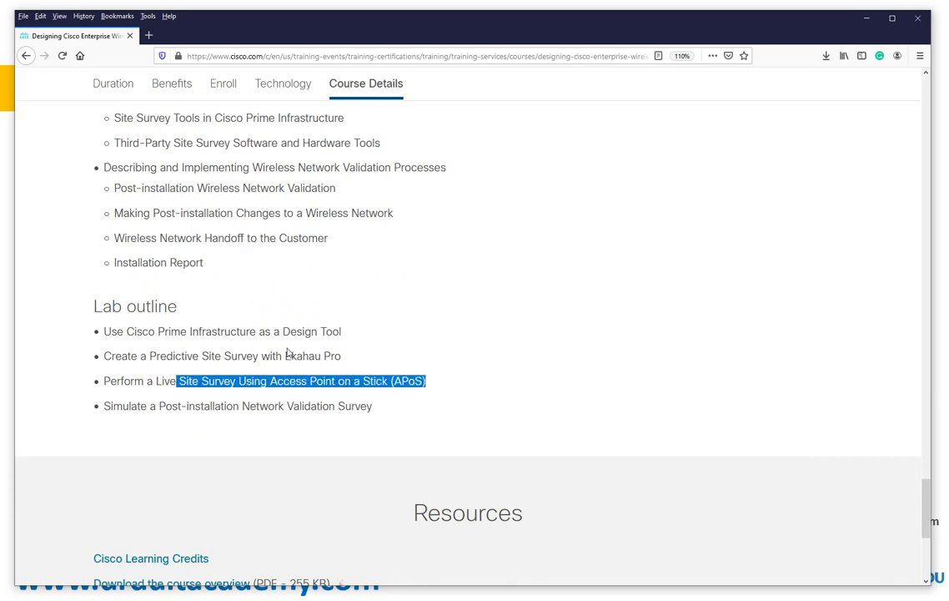
pyautogui.moveTo(285, 356); pyautogui.dragTo(104, 356)
pyautogui.moveTo(346, 359); pyautogui.dragTo(286, 358)
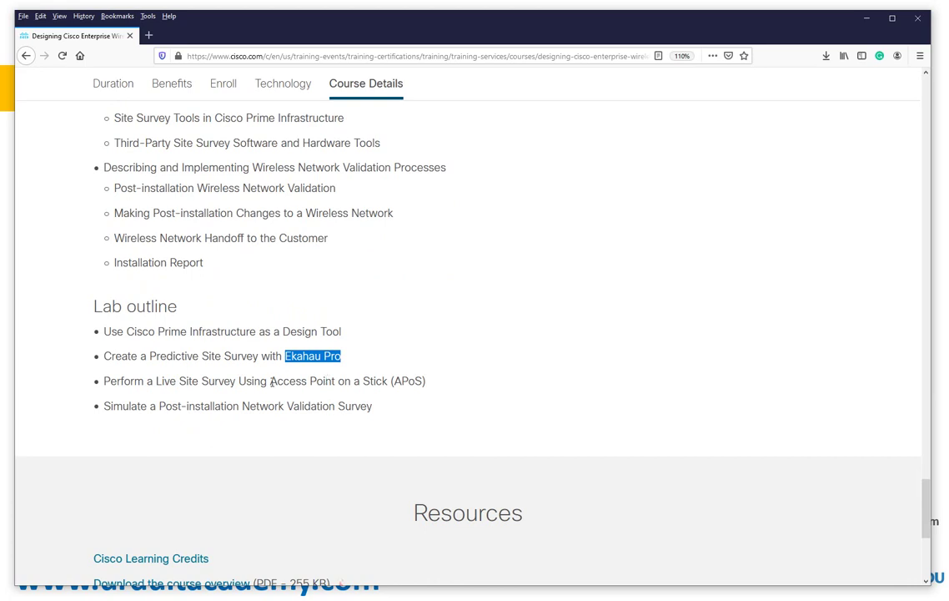
pyautogui.moveTo(272, 381); pyautogui.dragTo(427, 384)
# Google the selected 'Access Point on a Stick' phrase and preview tripod survey rig images
pyautogui.rightClick(422, 385)
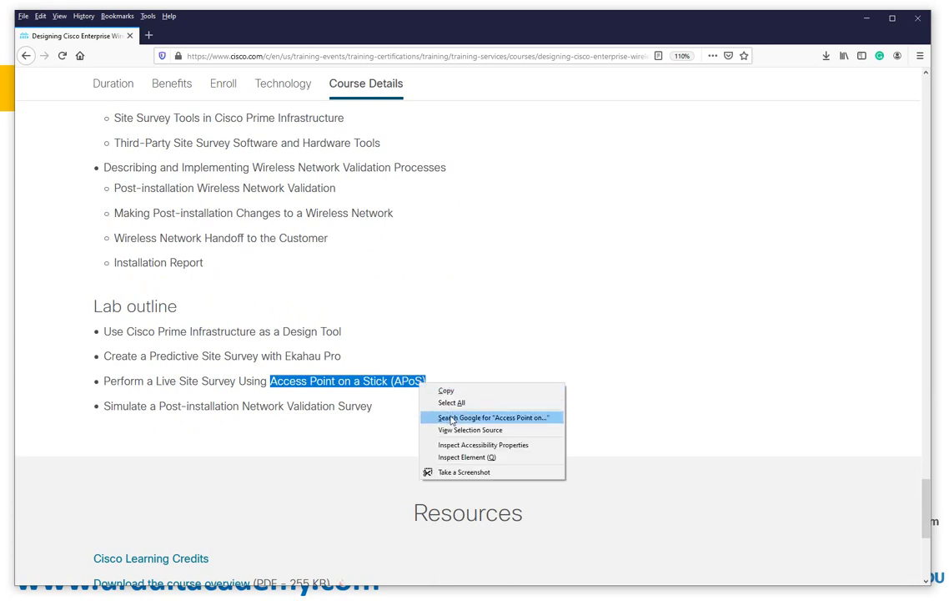
pyautogui.click(452, 418)
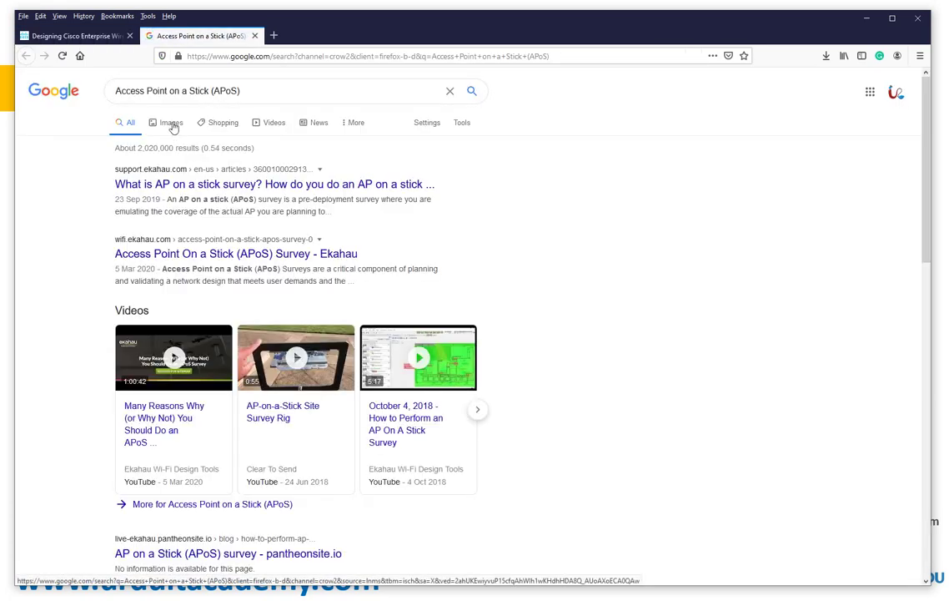
pyautogui.click(172, 124)
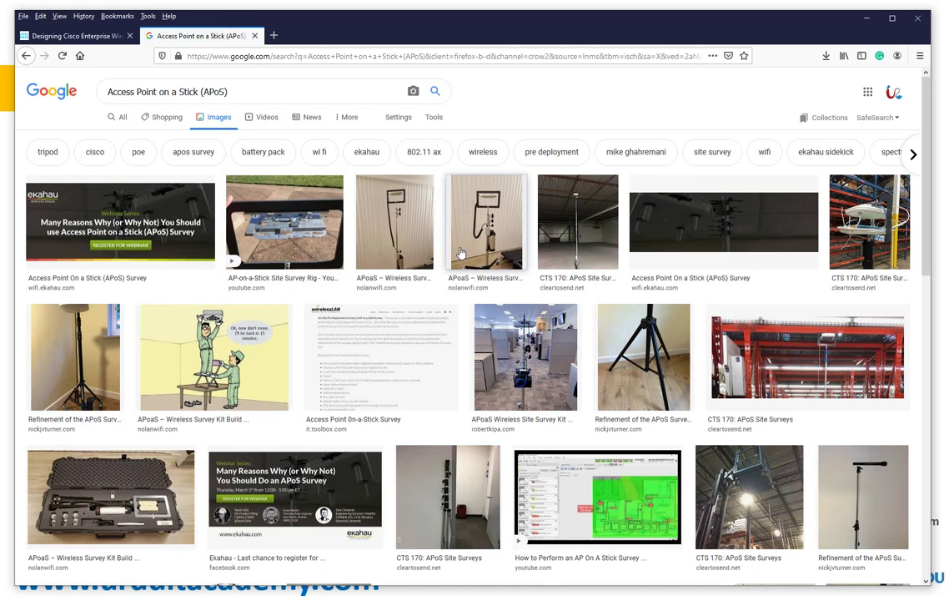
pyautogui.click(485, 224)
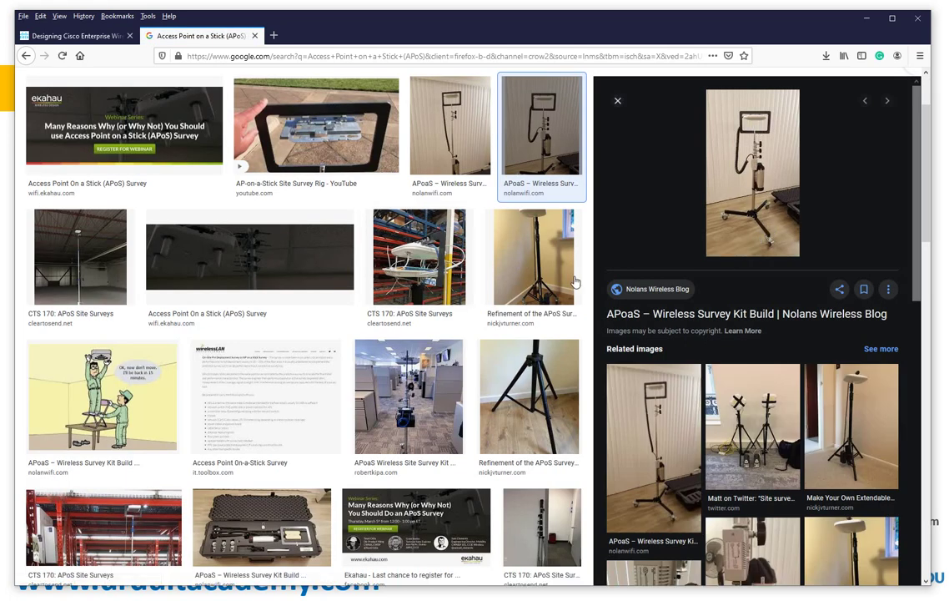
pyautogui.click(525, 250)
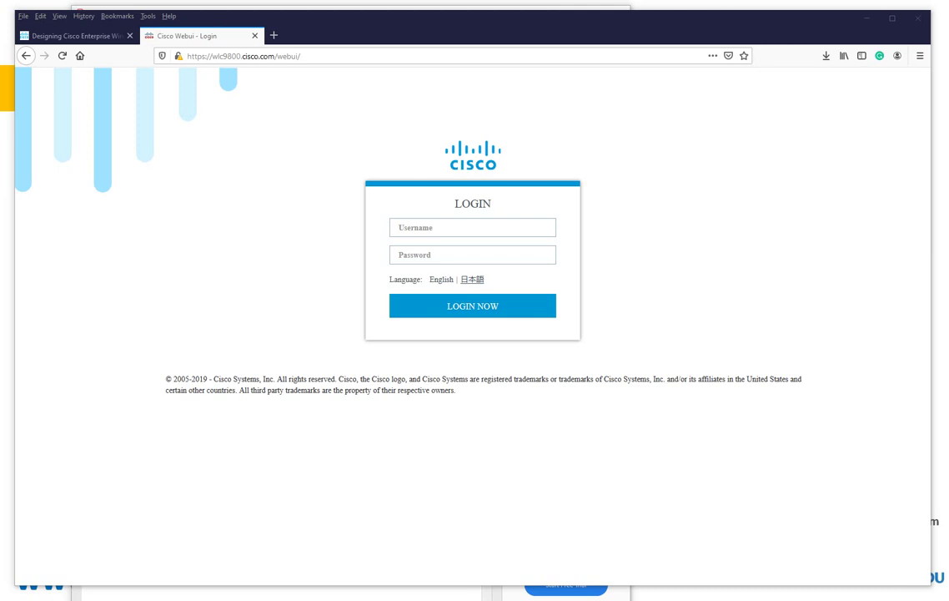
# Log in to the Catalyst 9800 WebUI without saving credentials, then bring the Ekahau PDF forward
pyautogui.click(443, 227)
pyautogui.write('sandboxuser')
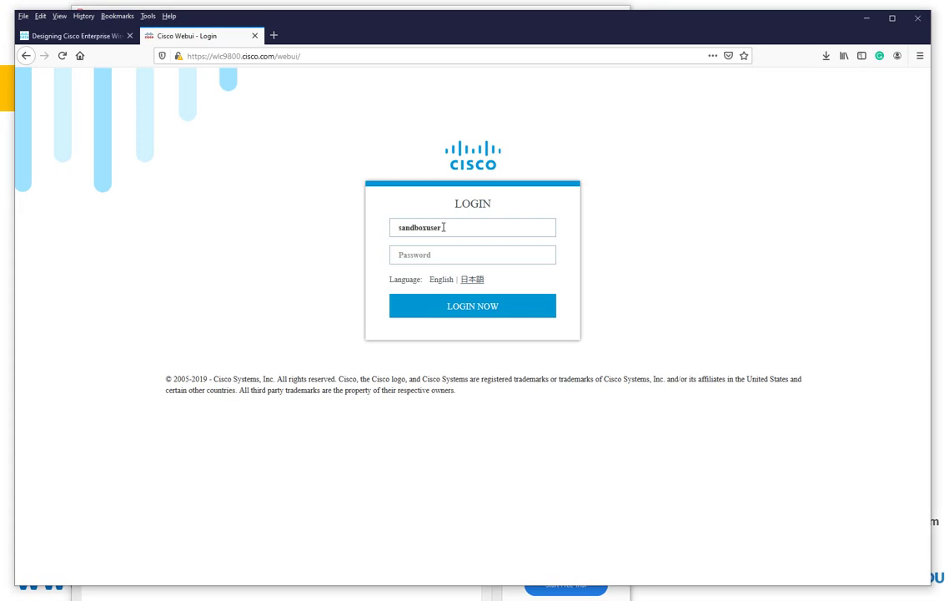
pyautogui.press('Tab')
pyautogui.hotkey('ctrl', 'v')
pyautogui.click(472, 312)
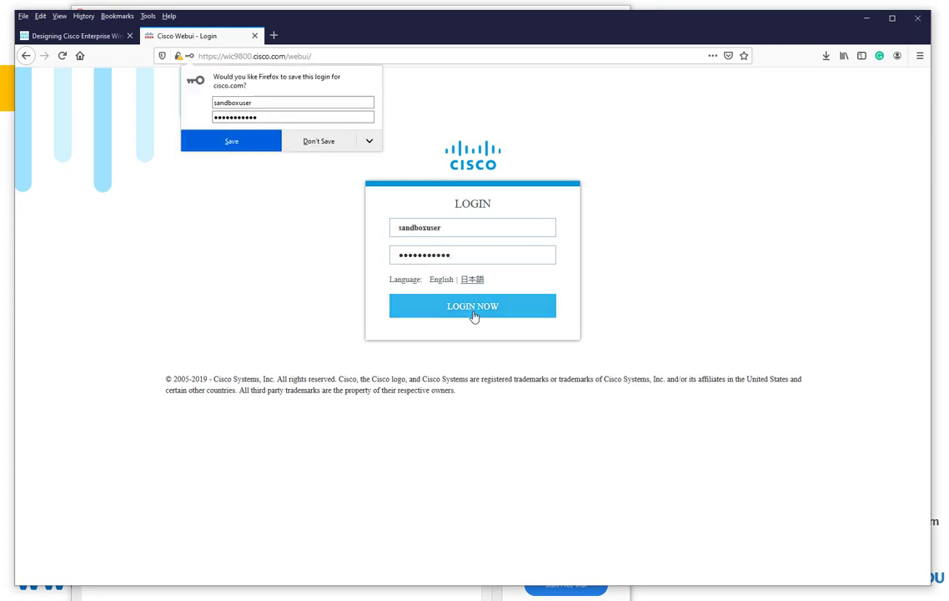
pyautogui.click(318, 142)
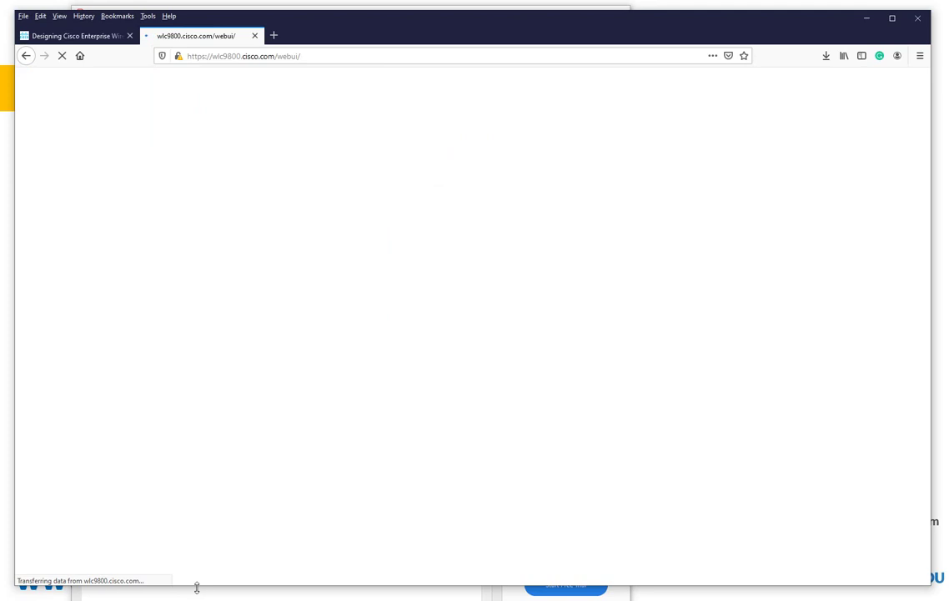
pyautogui.moveTo(197, 588); pyautogui.dragTo(197, 594)
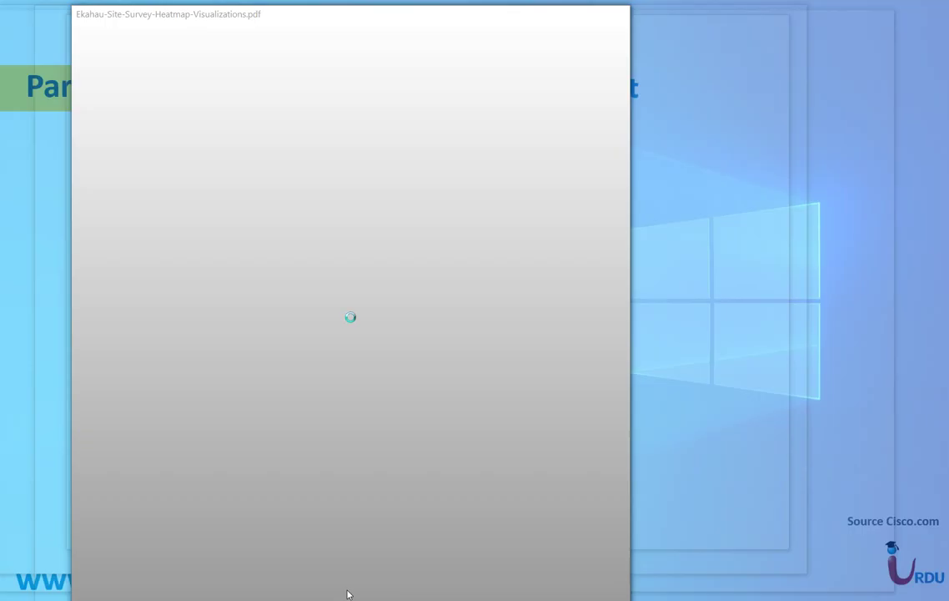
pyautogui.click(348, 594)
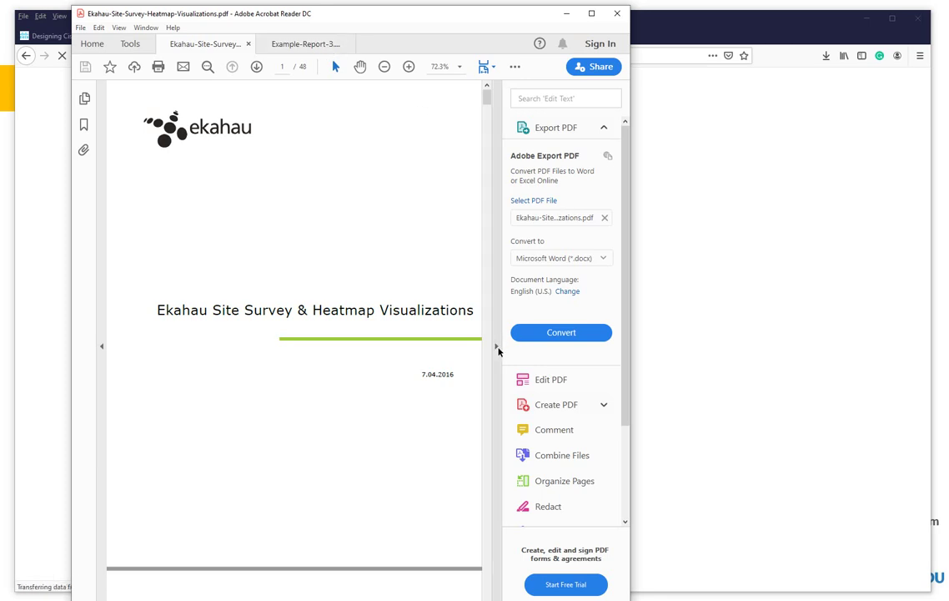
# Collapse the Tools pane, widen the reader, and move from the contents to the Executive Summary
pyautogui.click(497, 348)
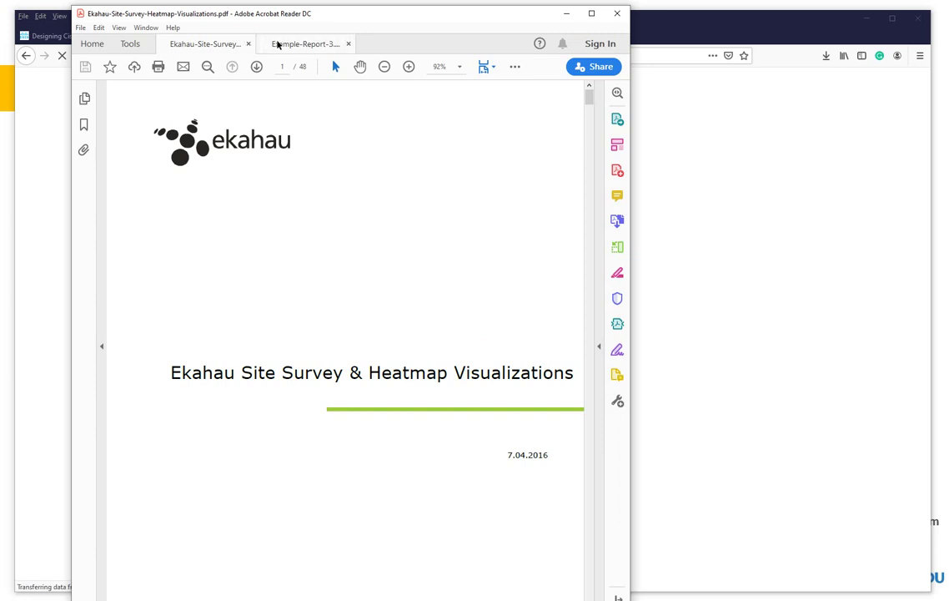
pyautogui.moveTo(632, 158); pyautogui.dragTo(892, 180)
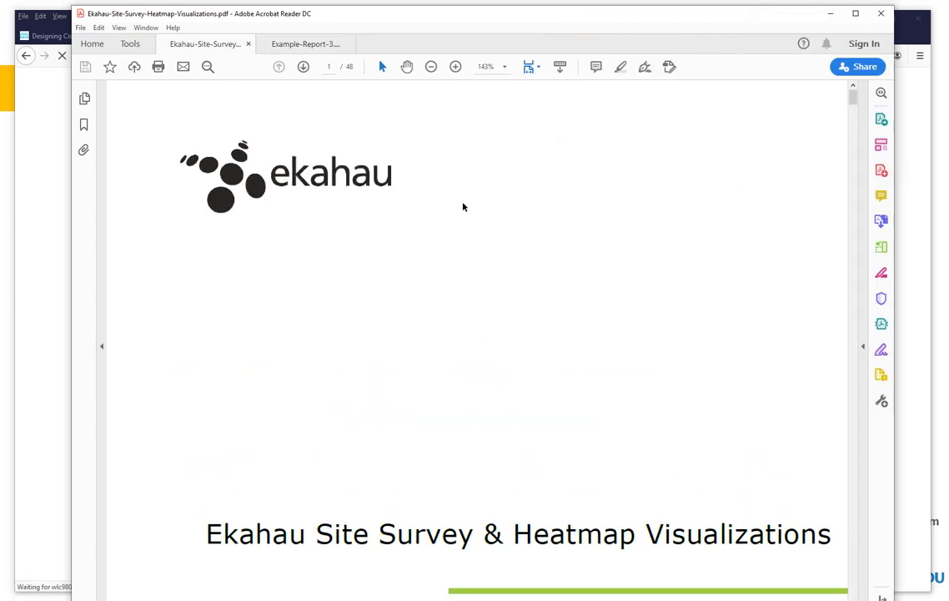
pyautogui.scroll(-3, 468, 215)
pyautogui.scroll(-19, 473, 231)
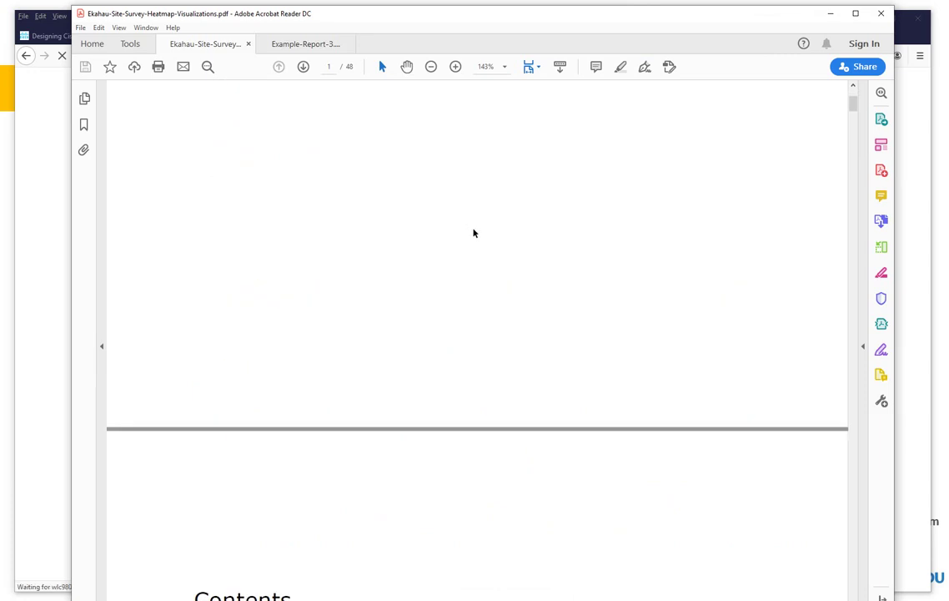
pyautogui.scroll(-6, 467, 227)
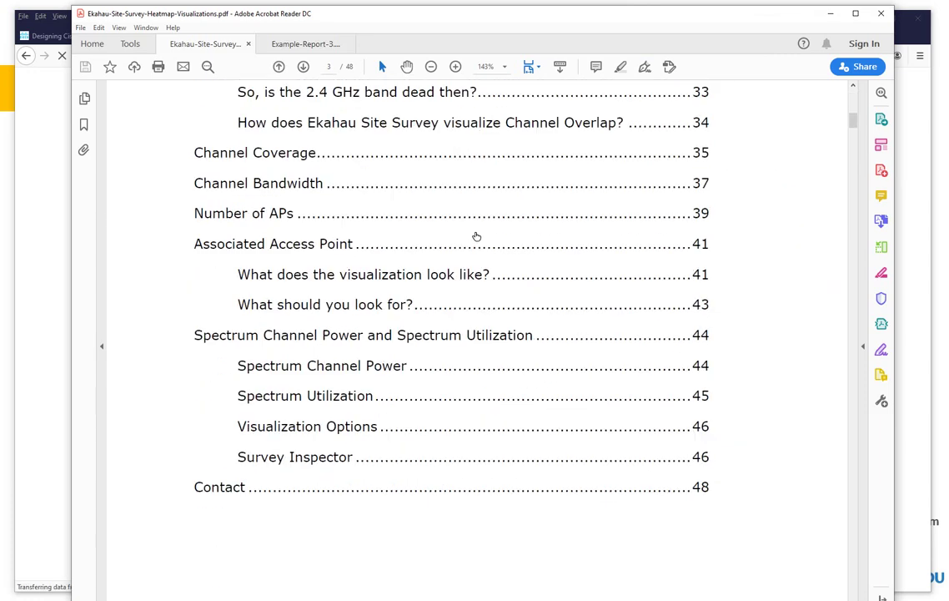
pyautogui.click(304, 67)
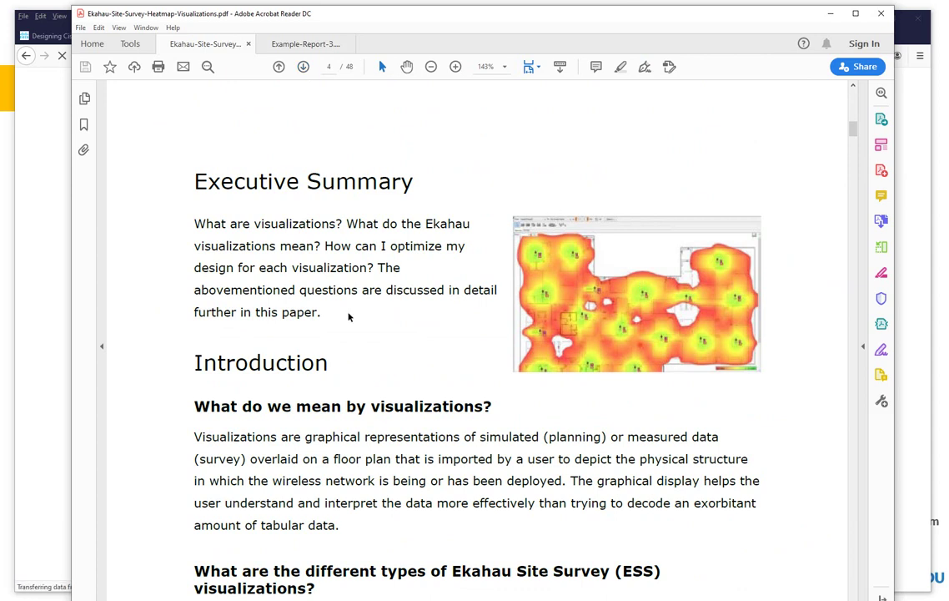
# Advance to the signal strength section on page 7 and read through it
pyautogui.scroll(-1, 476, 368)
pyautogui.click(304, 68)
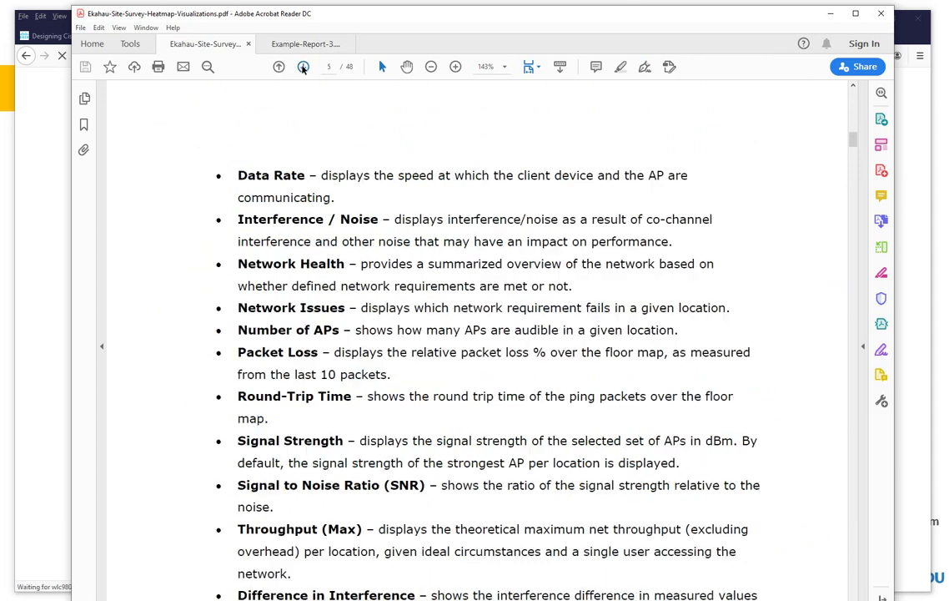
pyautogui.click(304, 68)
pyautogui.click(304, 68)
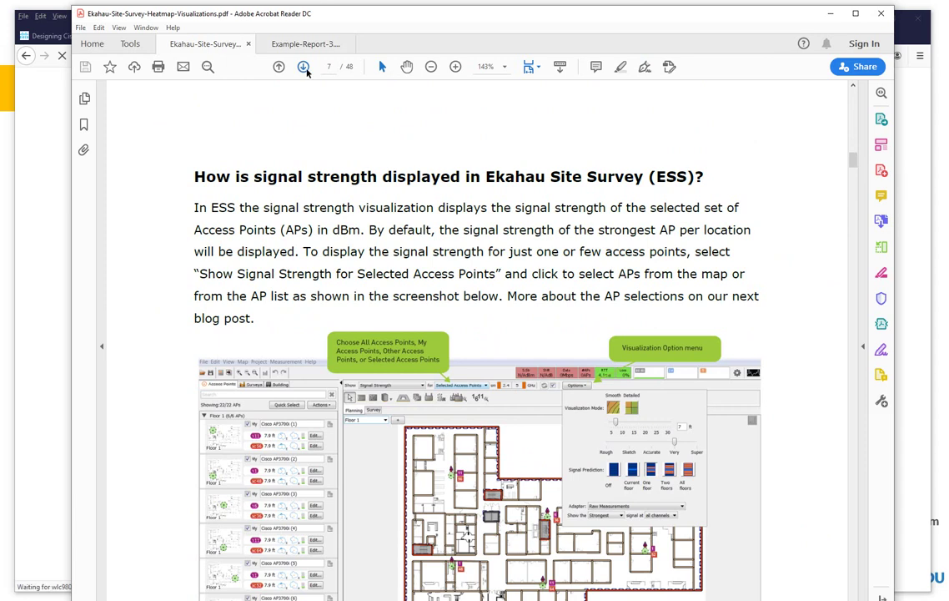
pyautogui.scroll(-3, 384, 299)
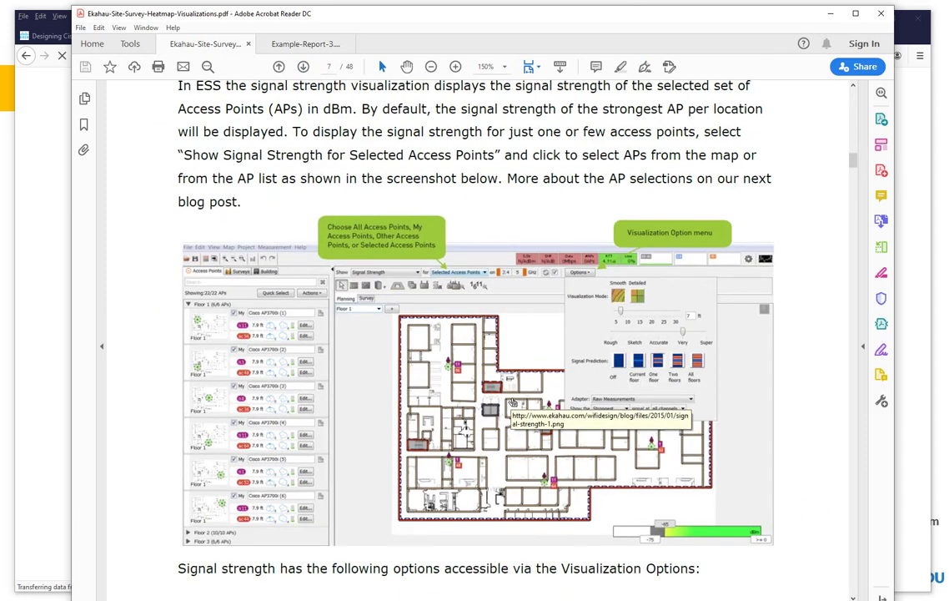
pyautogui.keyDown('ctrl'); pyautogui.scroll(2, 511, 404); pyautogui.keyUp('ctrl')
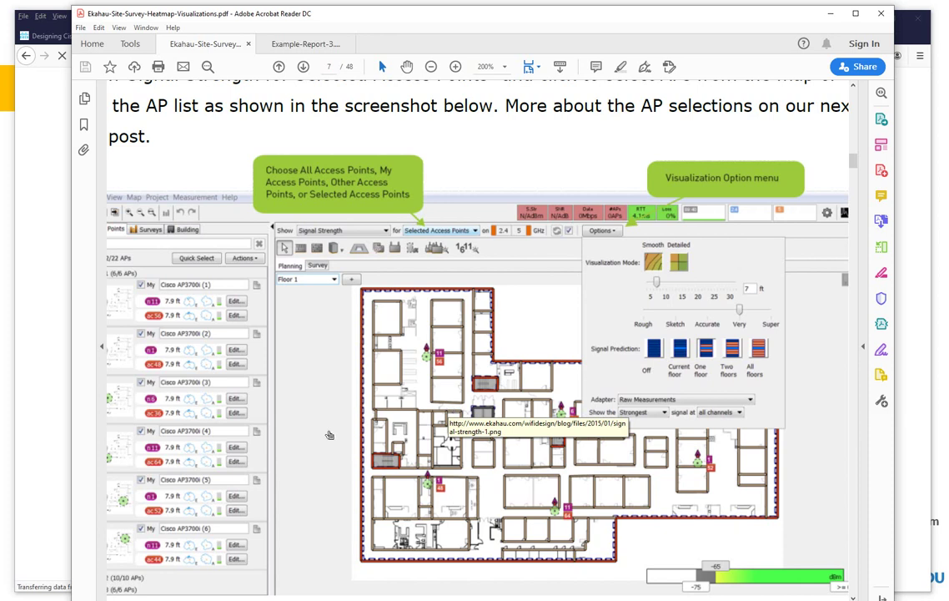
pyautogui.scroll(-3, 351, 409)
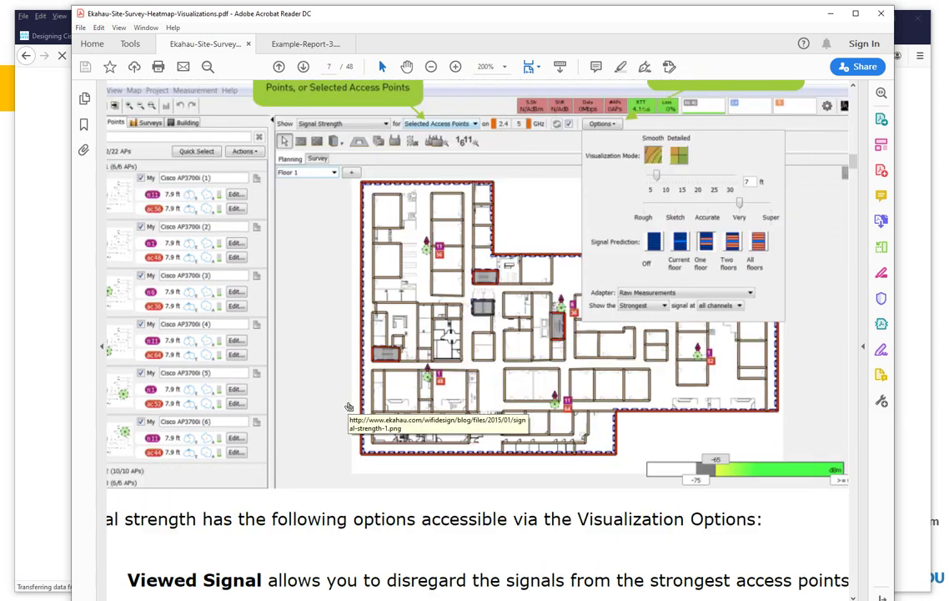
# Continue past the signal strength heatmap example to page 10
pyautogui.click(303, 66)
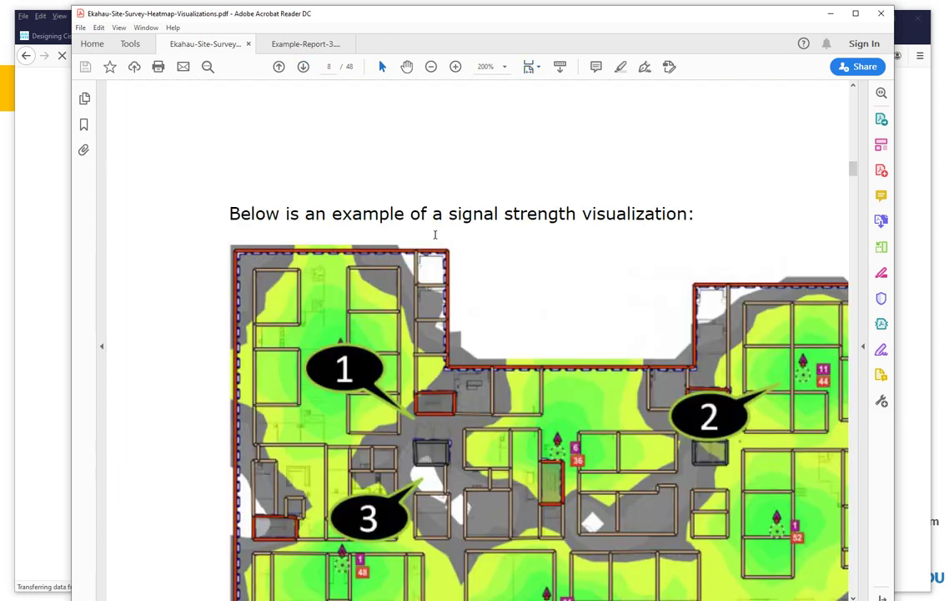
pyautogui.scroll(-3, 511, 316)
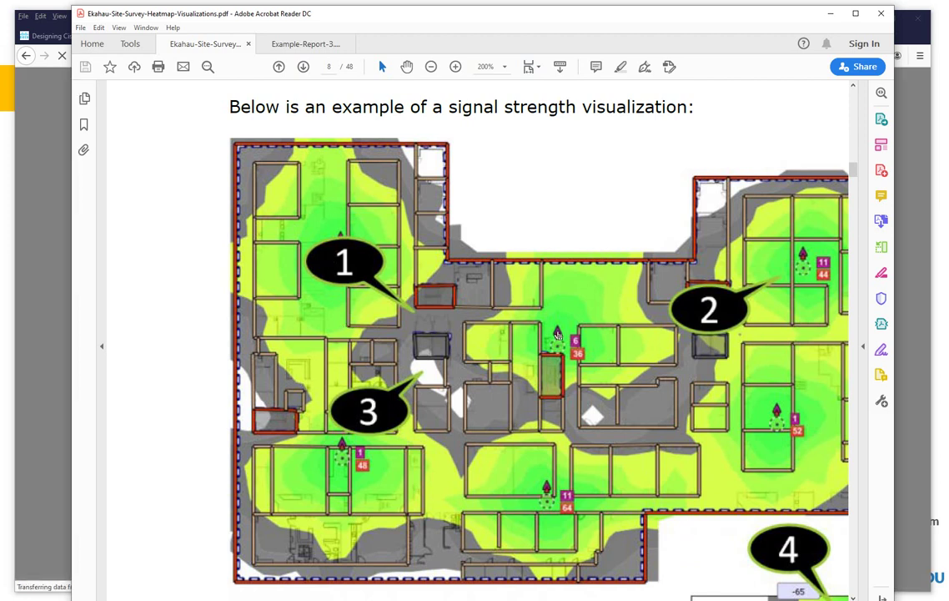
pyautogui.scroll(-5, 572, 231)
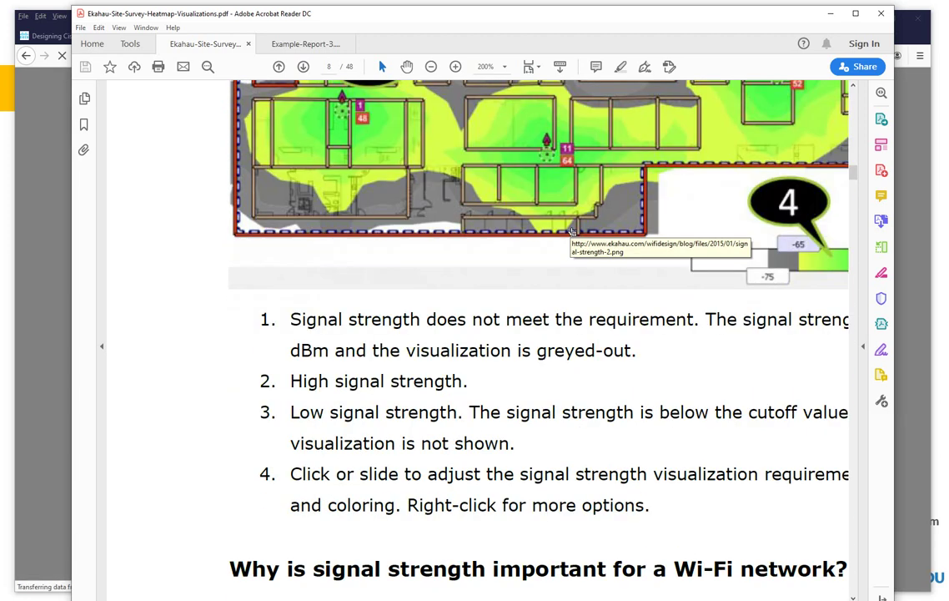
pyautogui.scroll(-3, 572, 231)
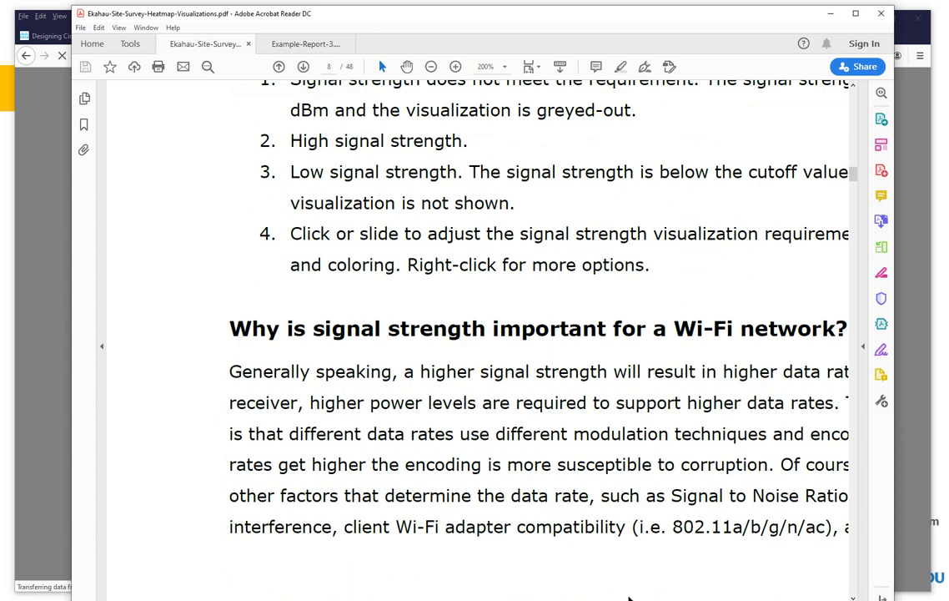
pyautogui.hscroll(2, 659, 445)
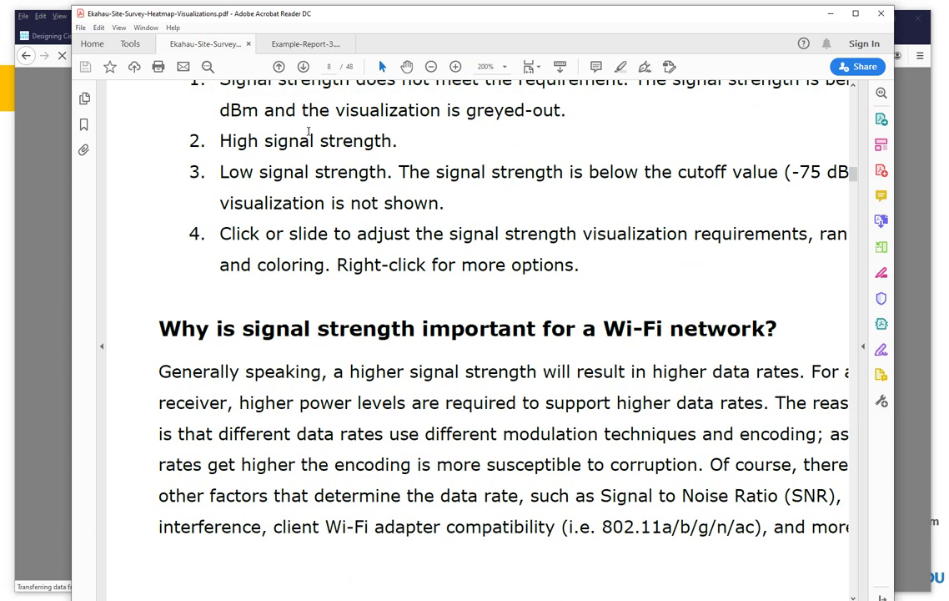
pyautogui.click(304, 68)
pyautogui.click(305, 68)
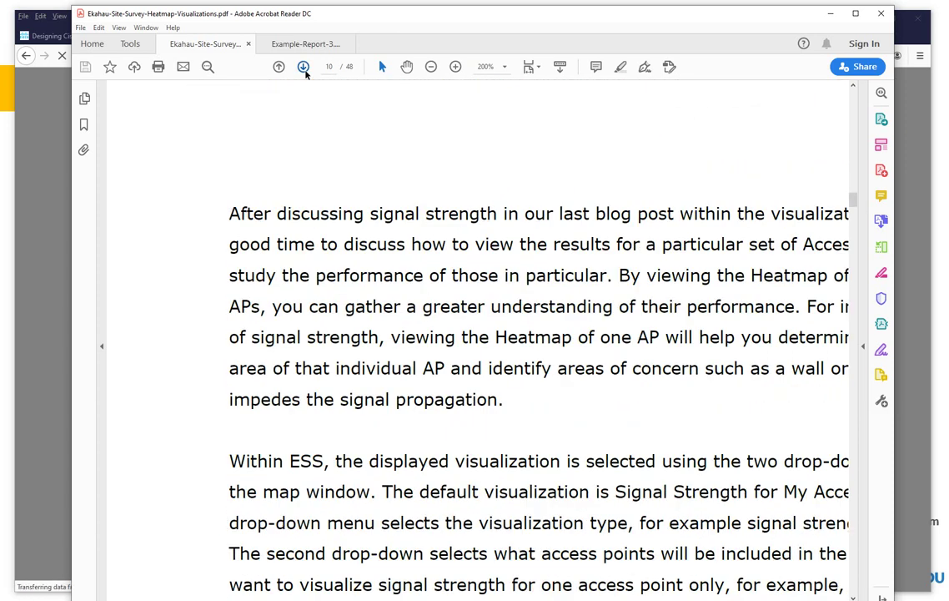
# Page past the interference list to the Ekahau screenshot page and scroll through it
pyautogui.click(304, 68)
pyautogui.scroll(-2, 491, 284)
pyautogui.scroll(-1, 497, 309)
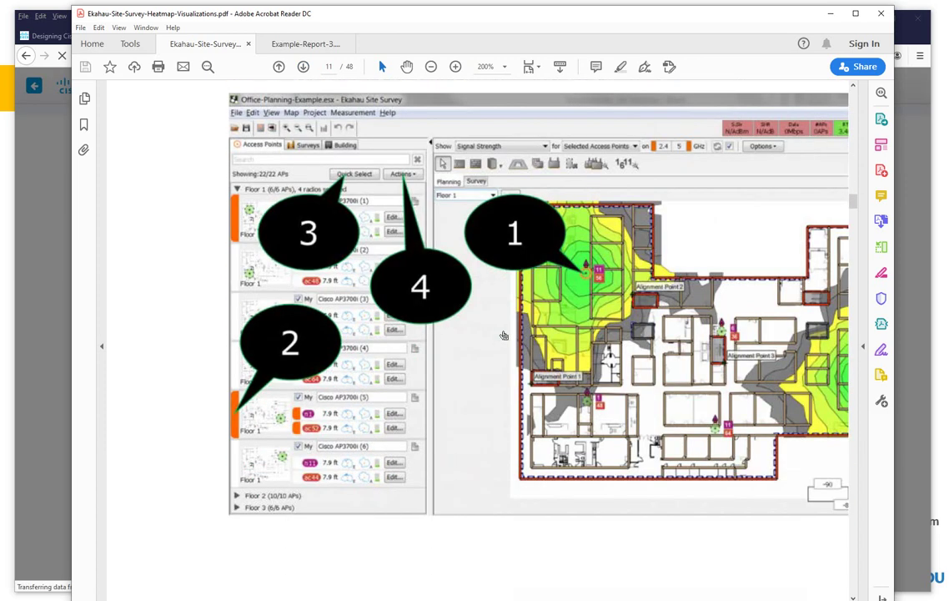
pyautogui.hscroll(4, 491, 300)
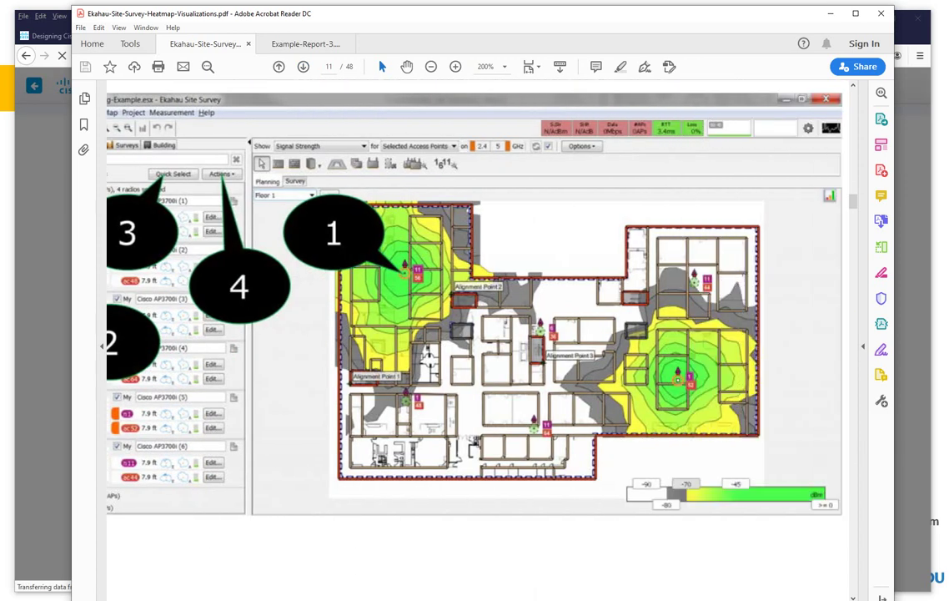
pyautogui.hscroll(-1, 491, 300)
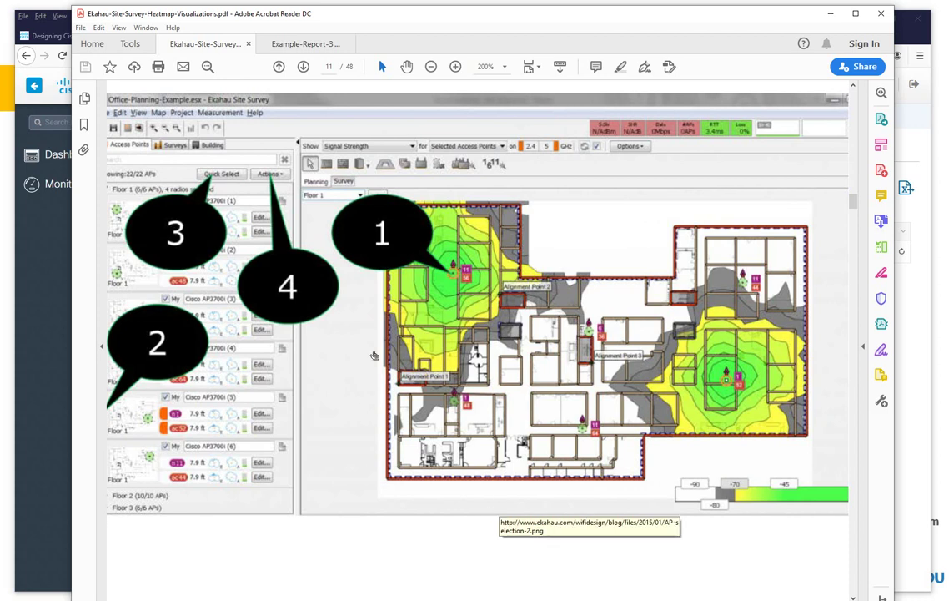
# Advance past the noise floor text to the page 14 heatmap and review it
pyautogui.click(303, 67)
pyautogui.click(304, 66)
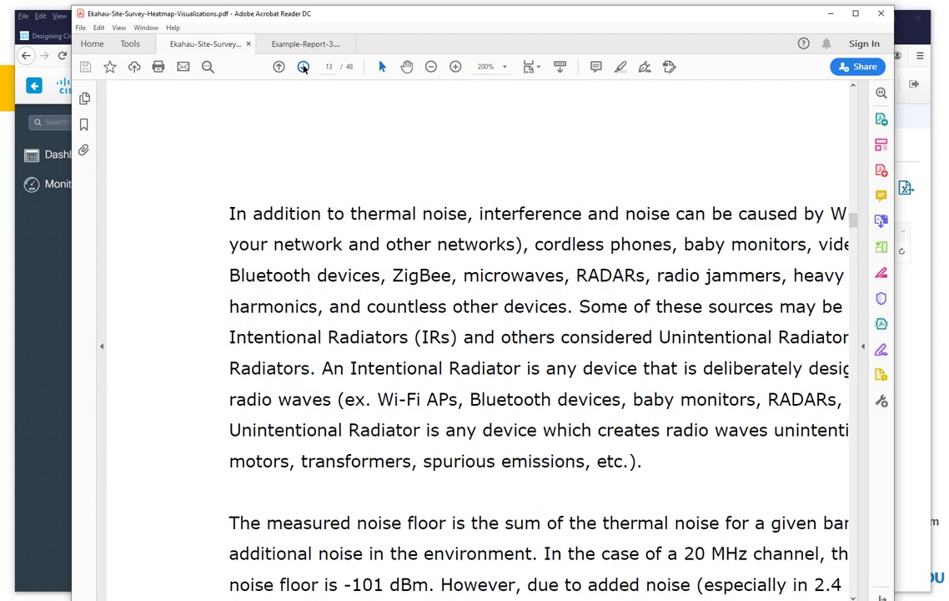
pyautogui.click(304, 67)
pyautogui.scroll(-5, 468, 375)
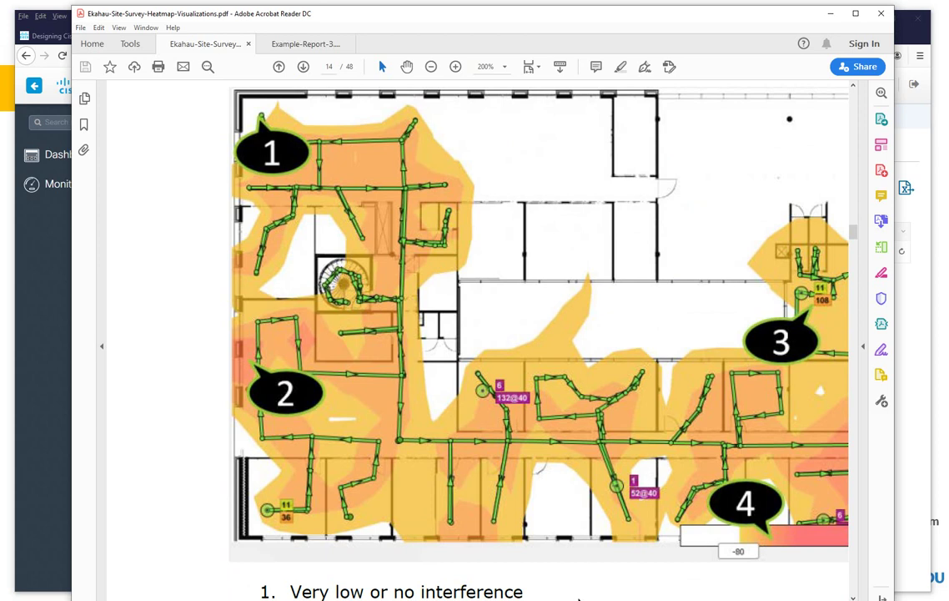
pyautogui.hscroll(3, 500, 317)
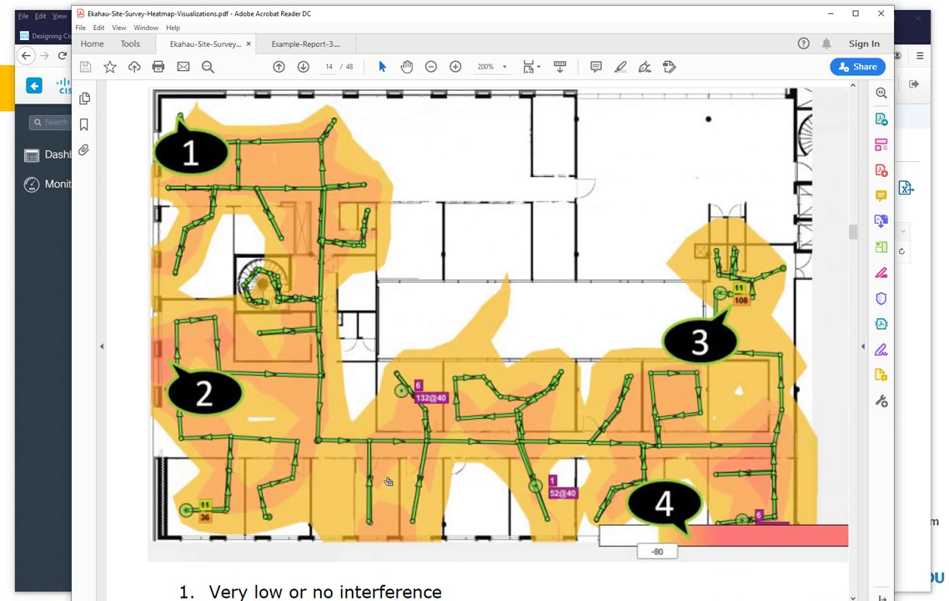
pyautogui.scroll(-10, 388, 482)
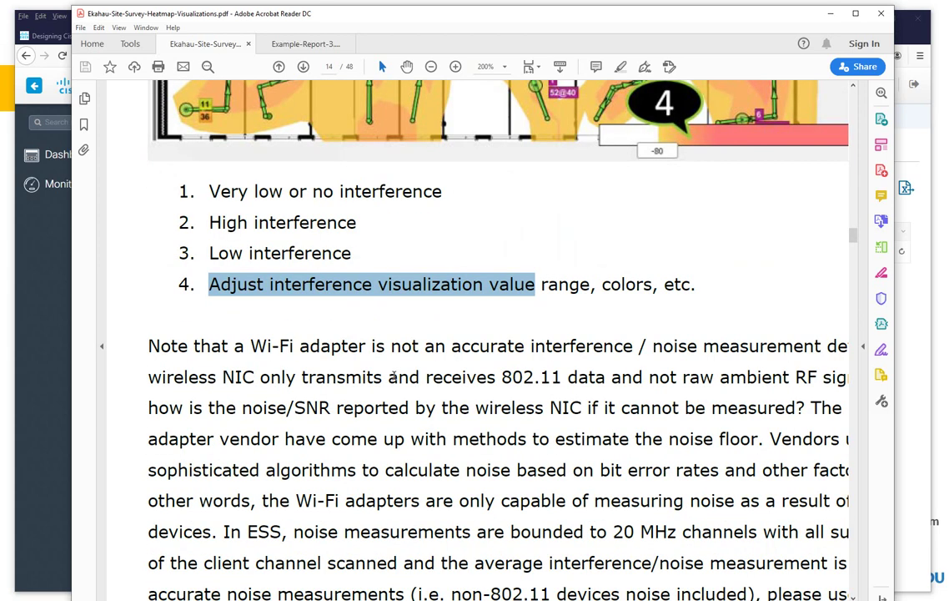
pyautogui.scroll(-3, 393, 377)
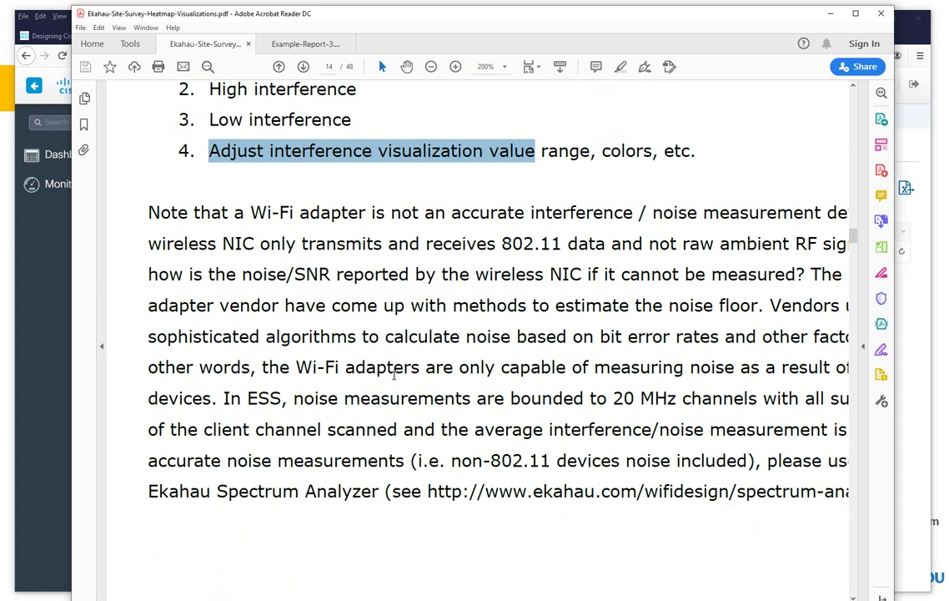
# Move into the SNR section and review its example heatmap page
pyautogui.click(303, 67)
pyautogui.click(303, 67)
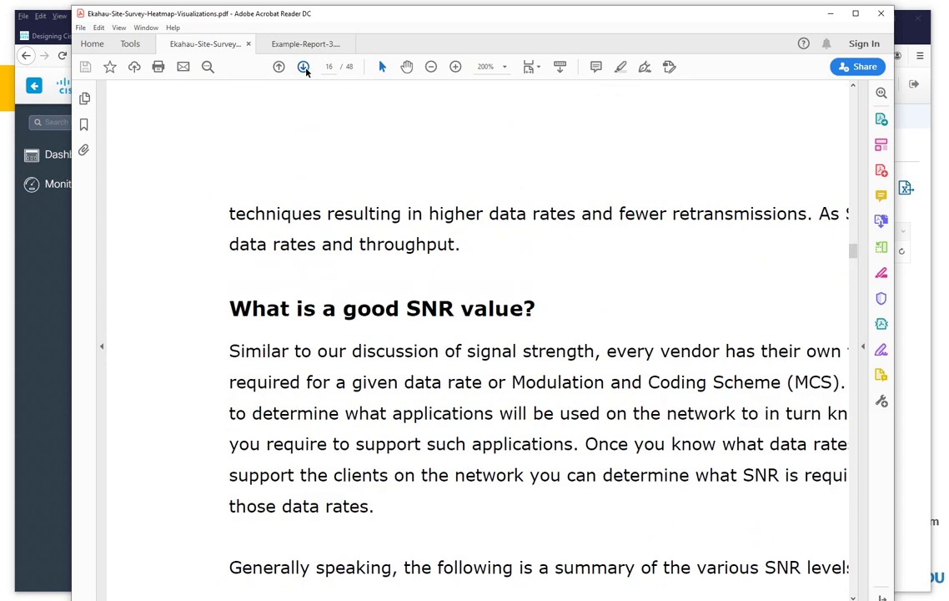
pyautogui.click(304, 67)
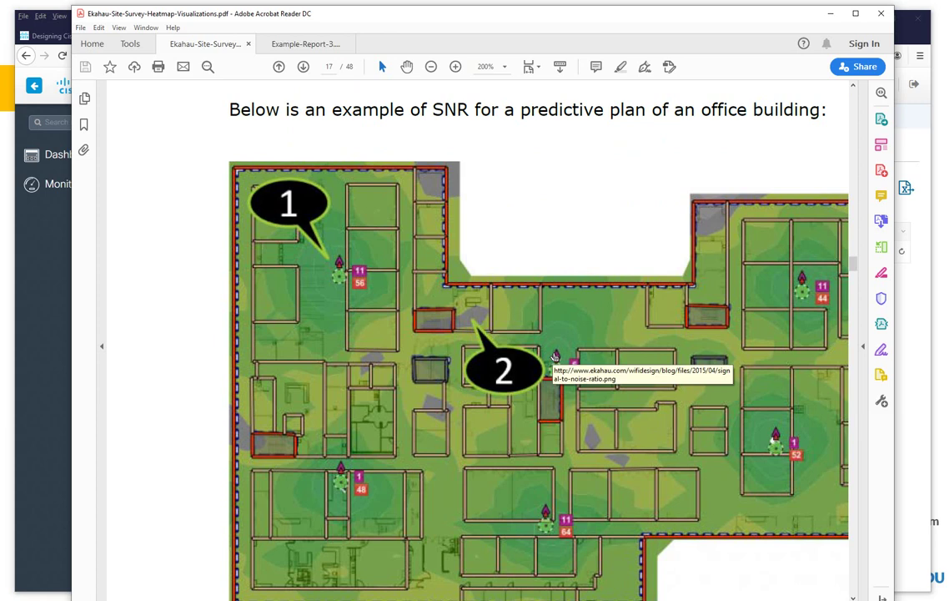
pyautogui.scroll(-3, 554, 357)
pyautogui.hscroll(3, 597, 434)
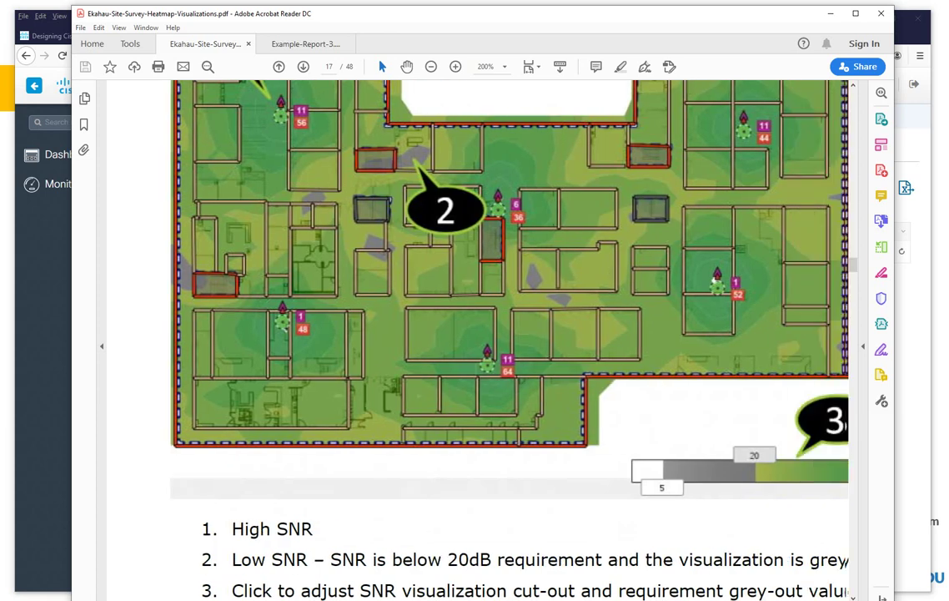
pyautogui.scroll(-9, 392, 425)
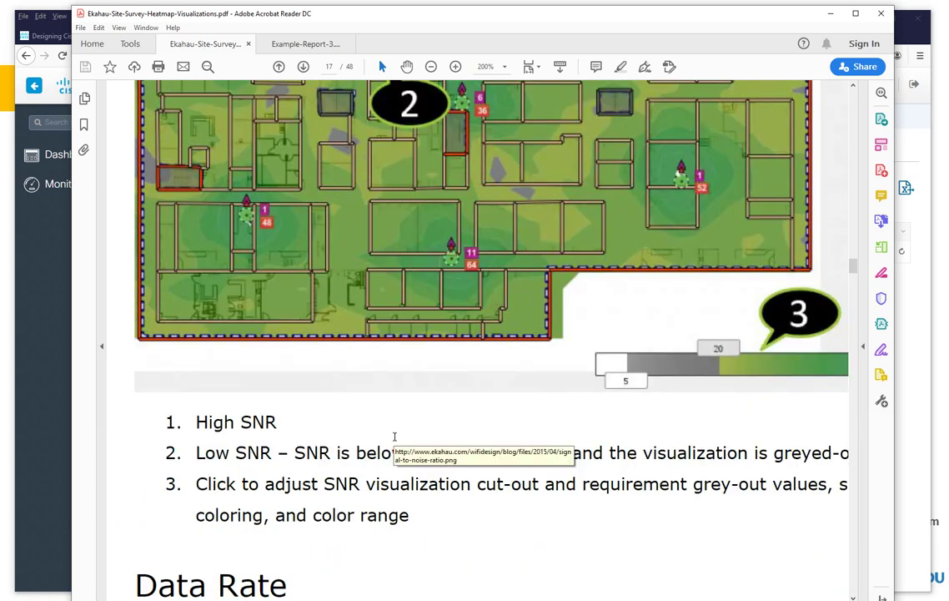
pyautogui.scroll(-3, 390, 427)
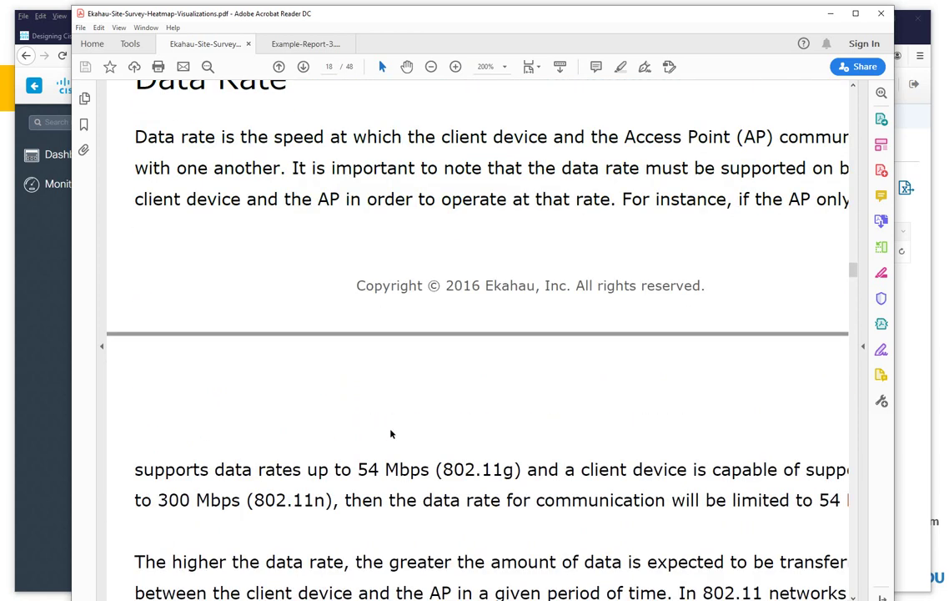
# Page through the data rate, 802.11ac and MCS tables to the page 28 data rate heatmap
pyautogui.click(305, 68)
pyautogui.click(304, 69)
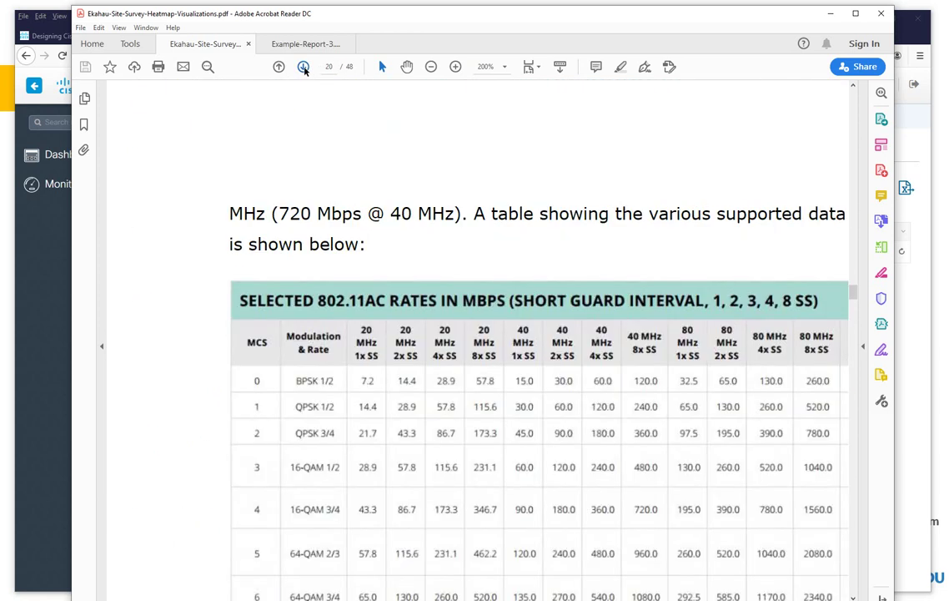
pyautogui.click(305, 68)
pyautogui.click(304, 69)
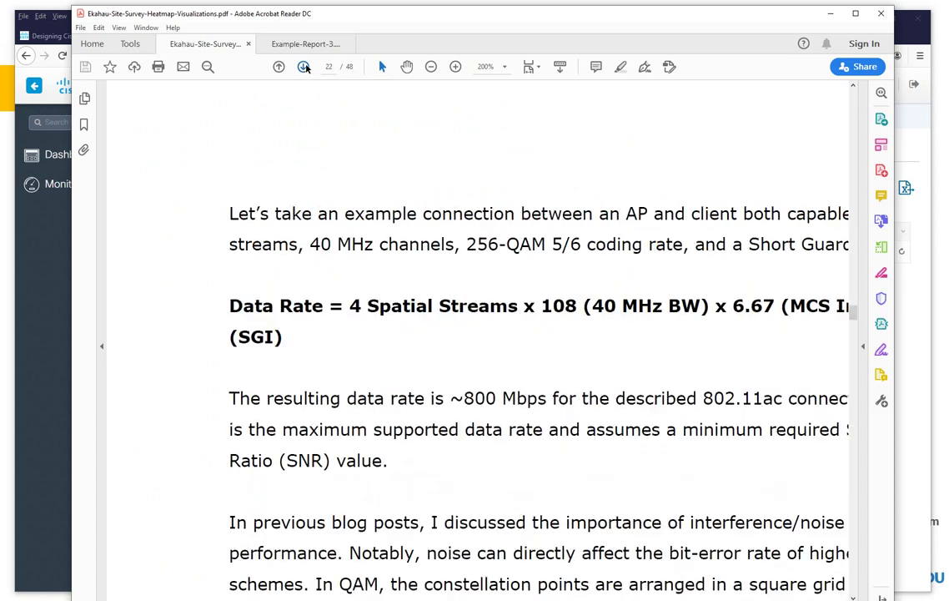
pyautogui.click(305, 68)
pyautogui.click(305, 68)
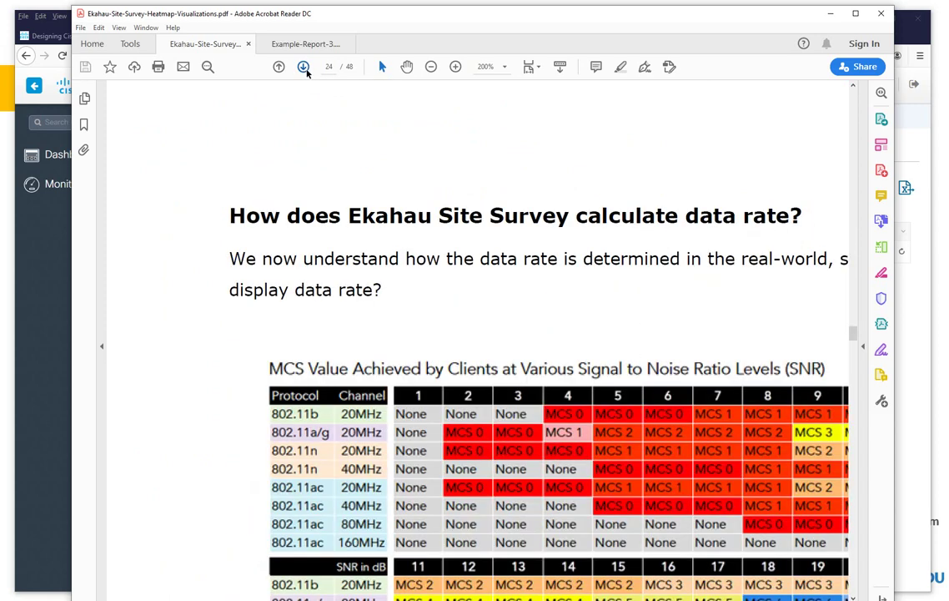
pyautogui.click(305, 69)
pyautogui.click(305, 68)
pyautogui.click(304, 68)
pyautogui.click(305, 68)
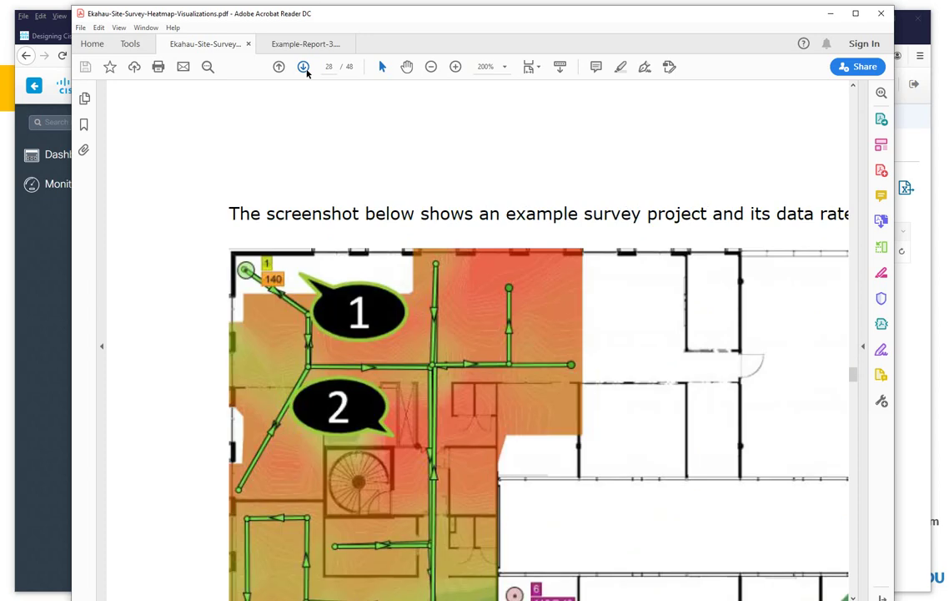
pyautogui.scroll(-6, 376, 347)
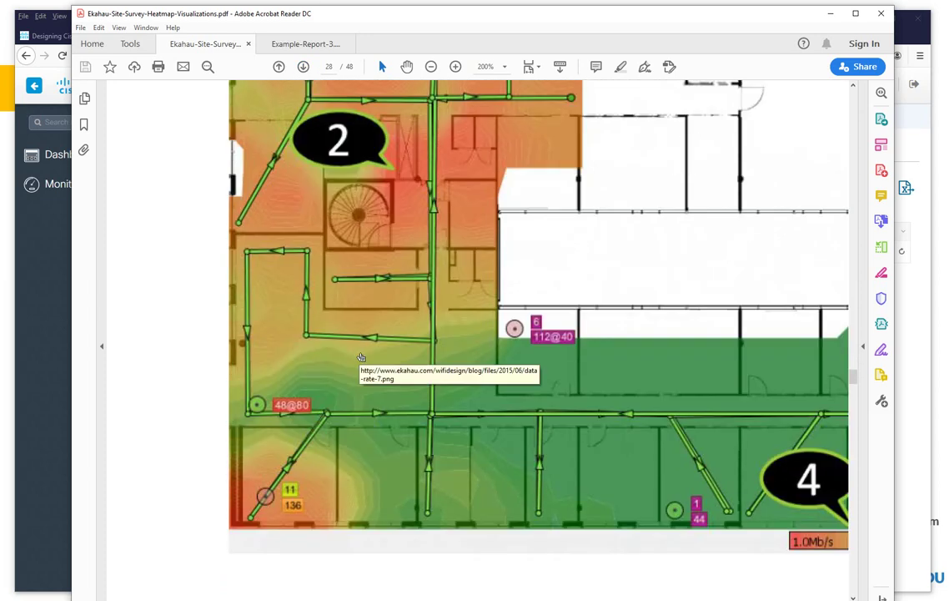
# Close the heatmap guide and read the Example Network Design Report title pages
pyautogui.click(248, 44)
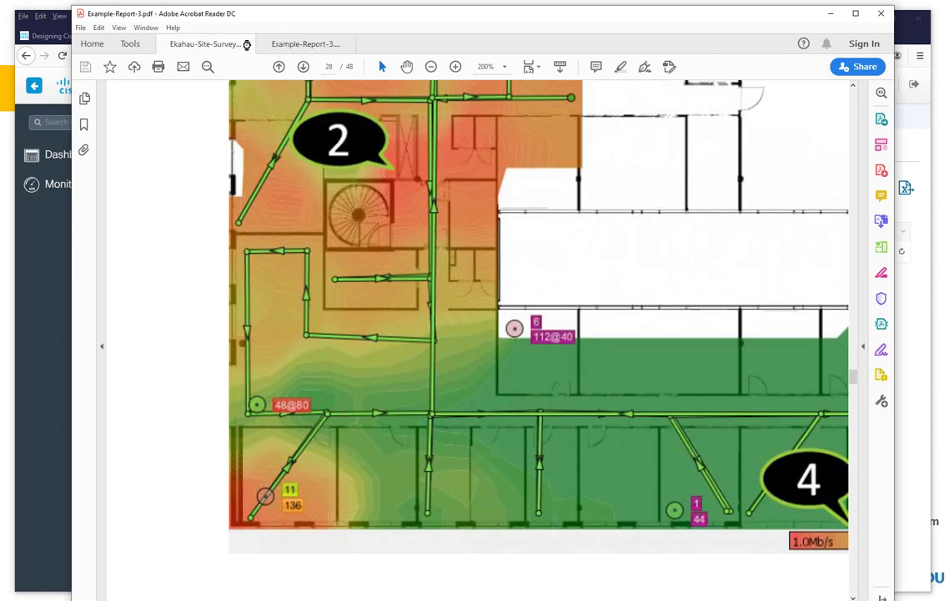
pyautogui.scroll(-1, 360, 357)
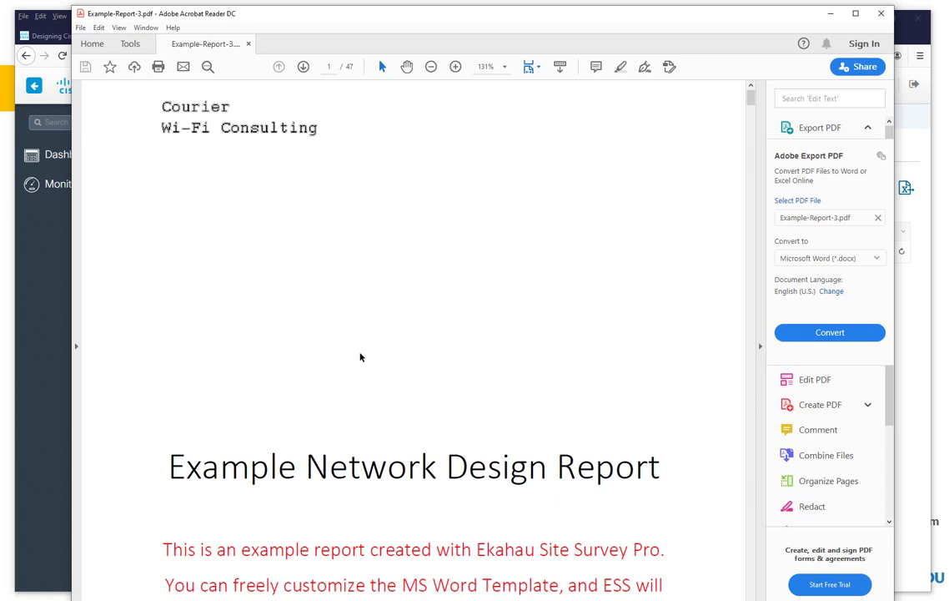
pyautogui.tripleClick(251, 467)
pyautogui.scroll(1, 250, 342)
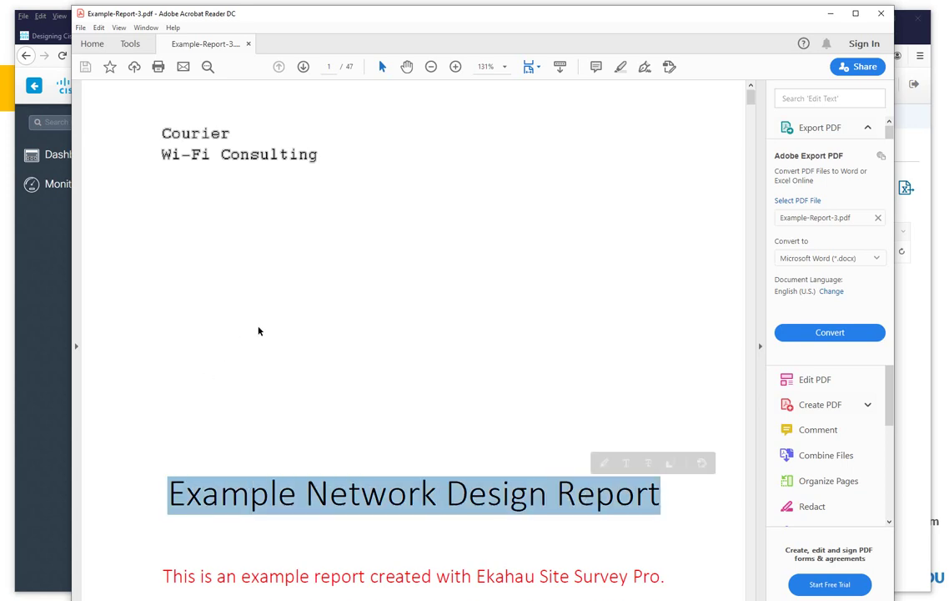
pyautogui.scroll(-10, 258, 331)
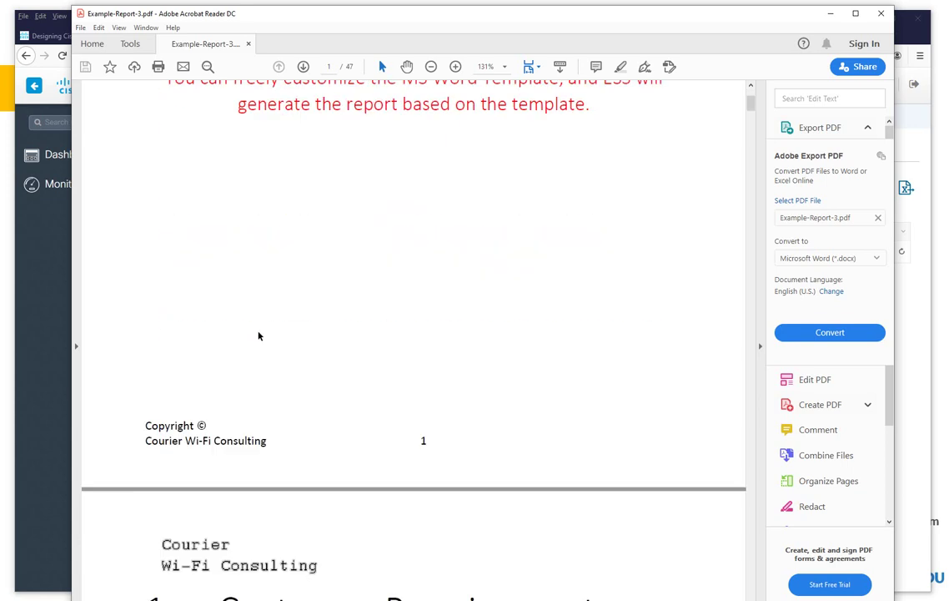
pyautogui.scroll(-13, 259, 335)
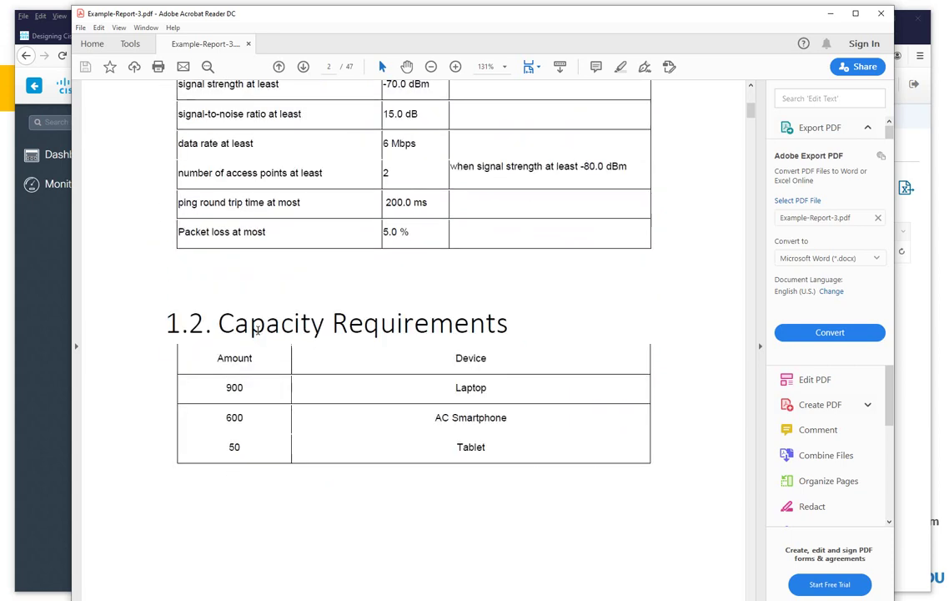
pyautogui.scroll(-11, 257, 331)
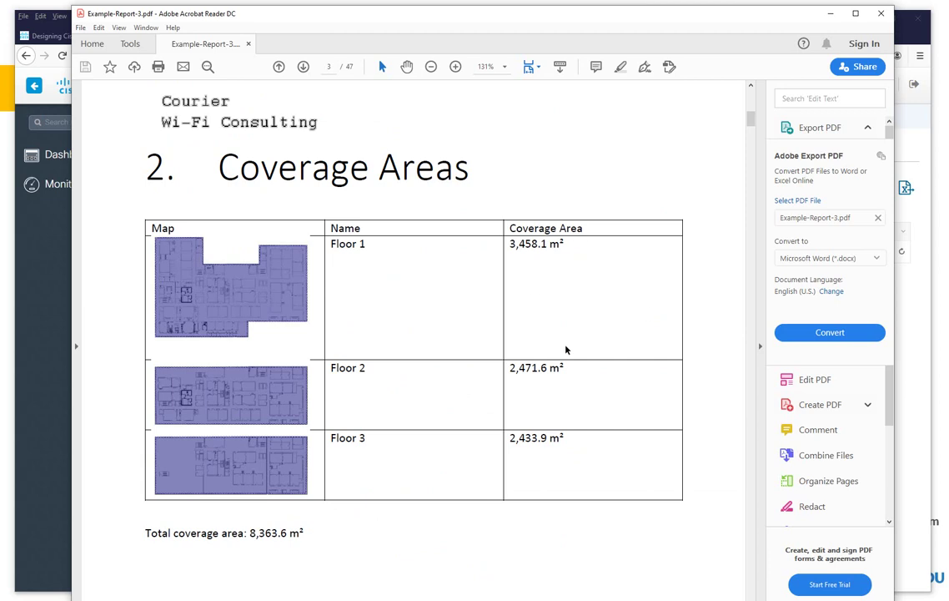
# Skim past the access point tables to the 2.4 GHz Network Health heatmap on page 8
pyautogui.scroll(3, 328, 420)
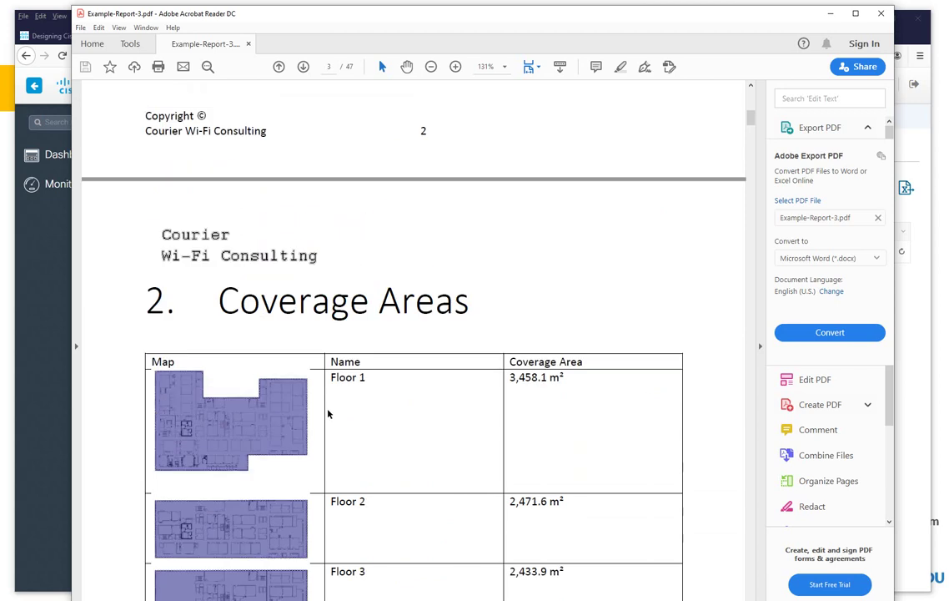
pyautogui.scroll(-10, 329, 411)
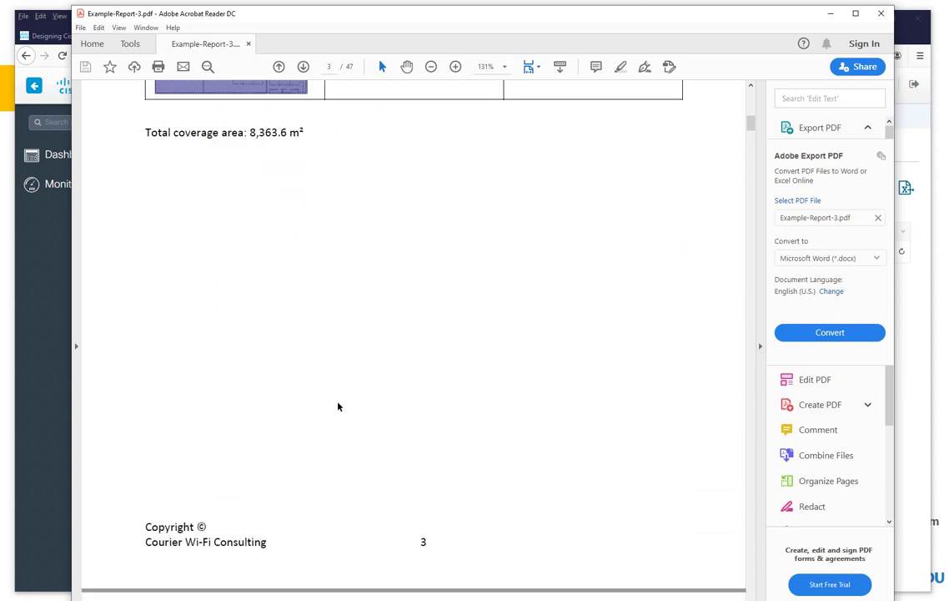
pyautogui.scroll(-10, 338, 406)
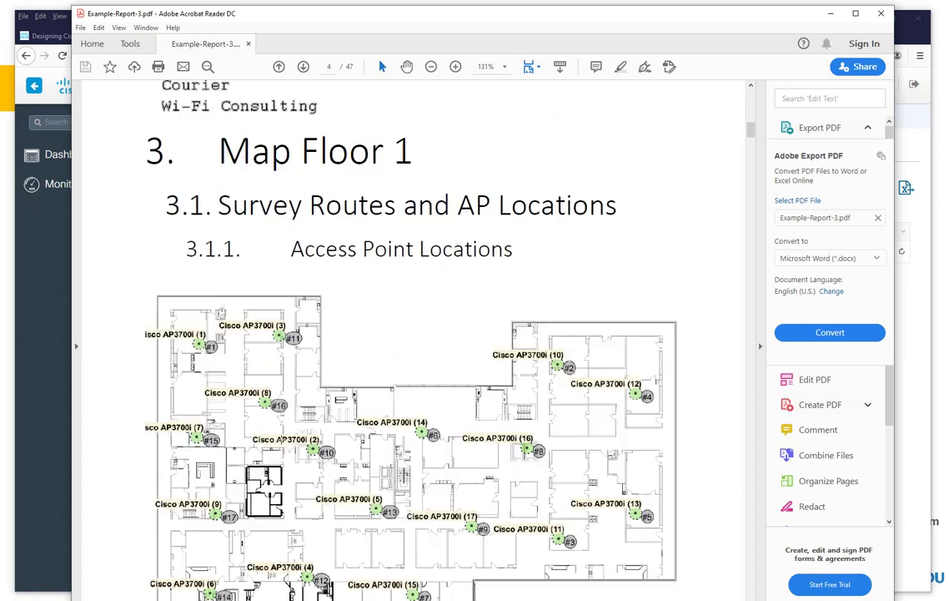
pyautogui.scroll(-2, 260, 224)
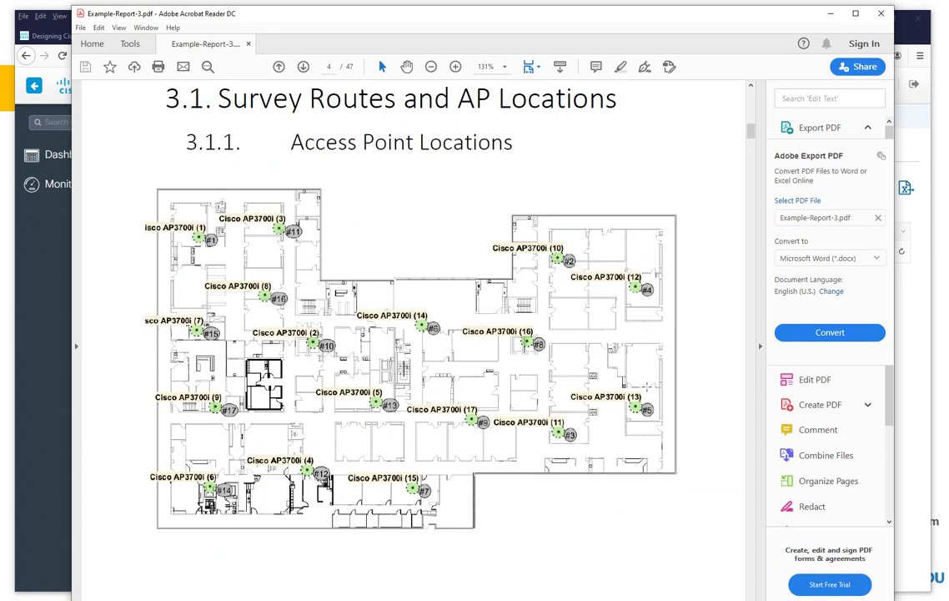
pyautogui.scroll(-15, 271, 379)
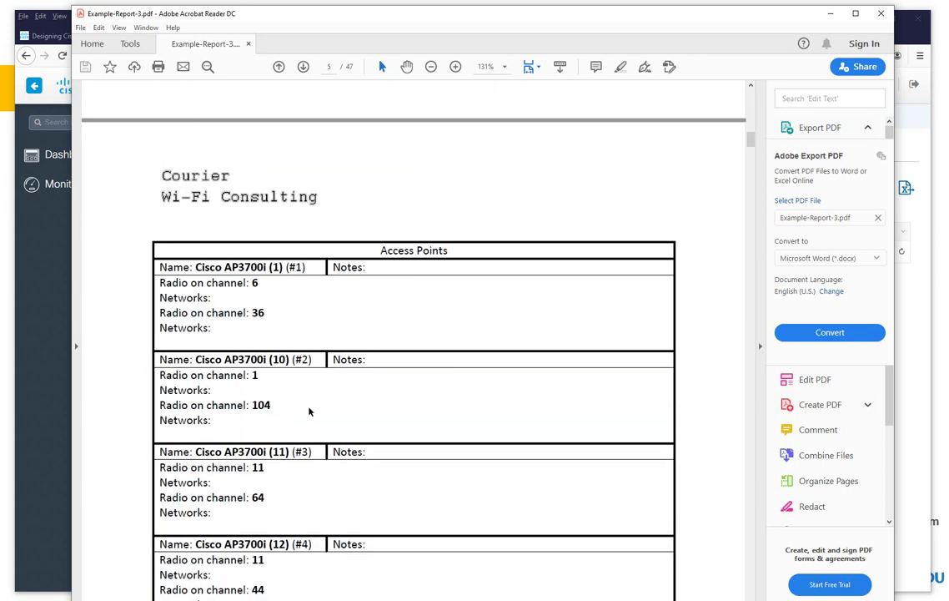
pyautogui.click(304, 67)
pyautogui.click(304, 67)
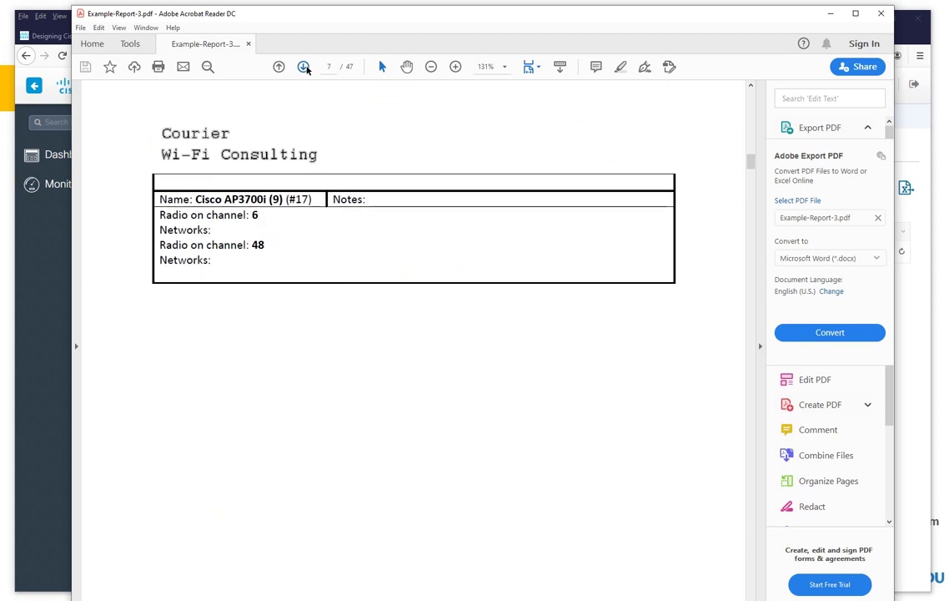
pyautogui.click(304, 67)
pyautogui.scroll(-2, 395, 340)
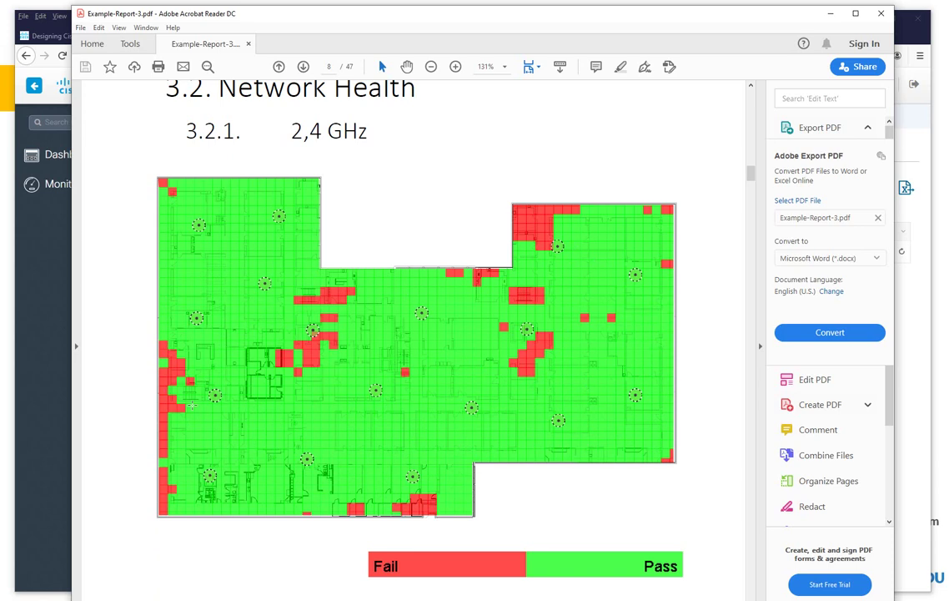
# Scroll through report pages 9–11 on 5 GHz and 2.4 GHz coverage, then minimize Acrobat Reader
pyautogui.scroll(-5, 252, 254)
pyautogui.scroll(3, 281, 239)
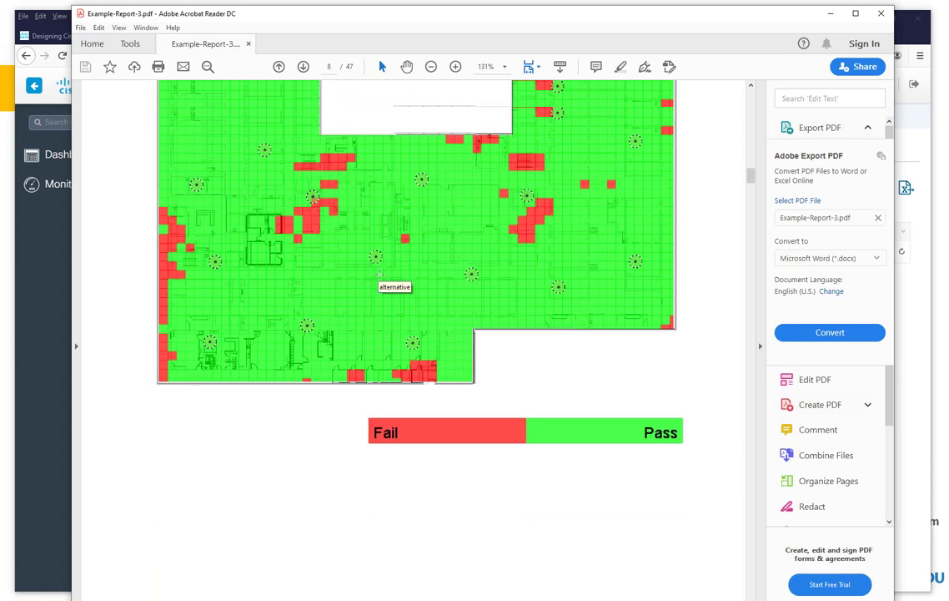
pyautogui.scroll(2, 281, 240)
pyautogui.scroll(-10, 315, 261)
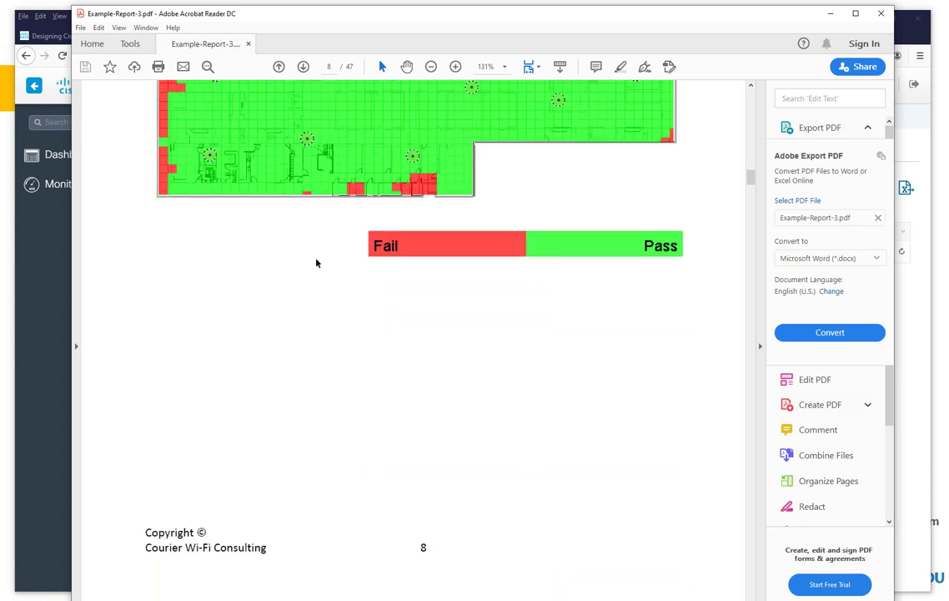
pyautogui.scroll(-5, 320, 265)
pyautogui.scroll(-1, 317, 278)
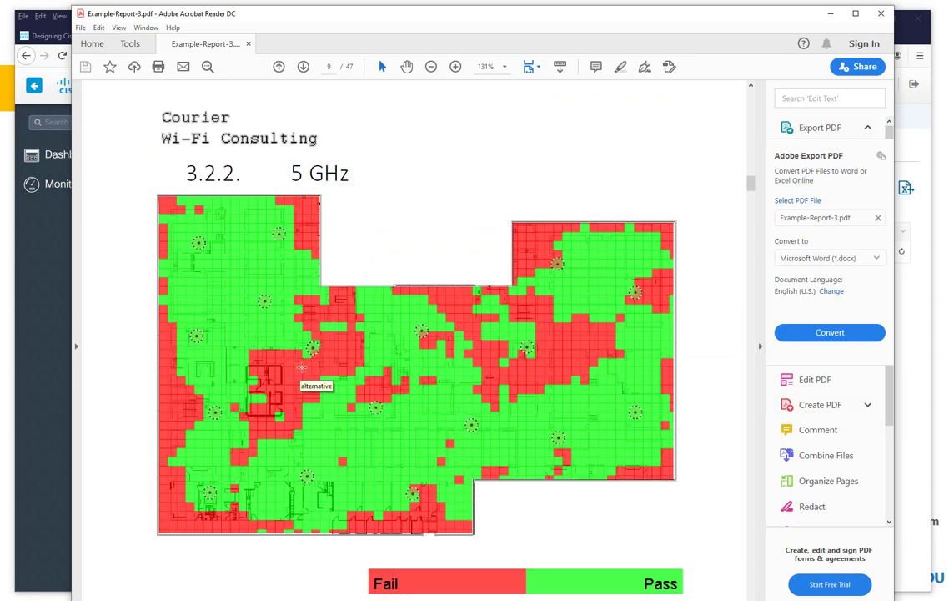
pyautogui.scroll(-10, 305, 363)
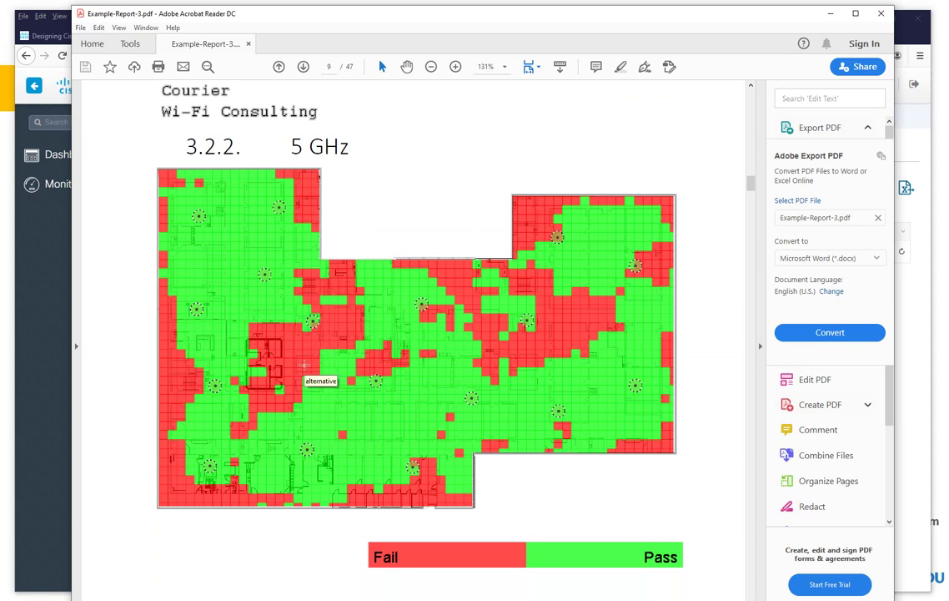
pyautogui.scroll(-10, 305, 370)
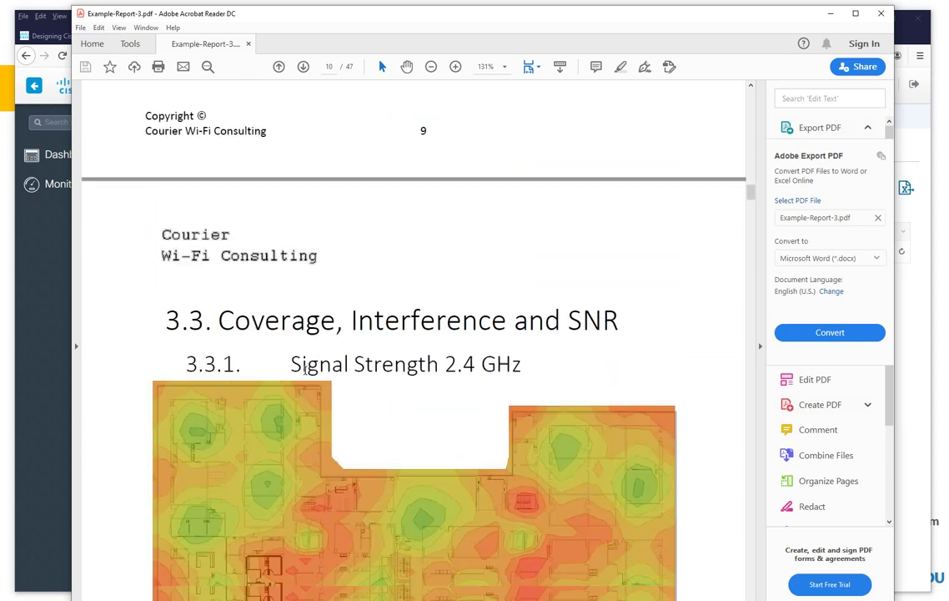
pyautogui.scroll(-13, 319, 376)
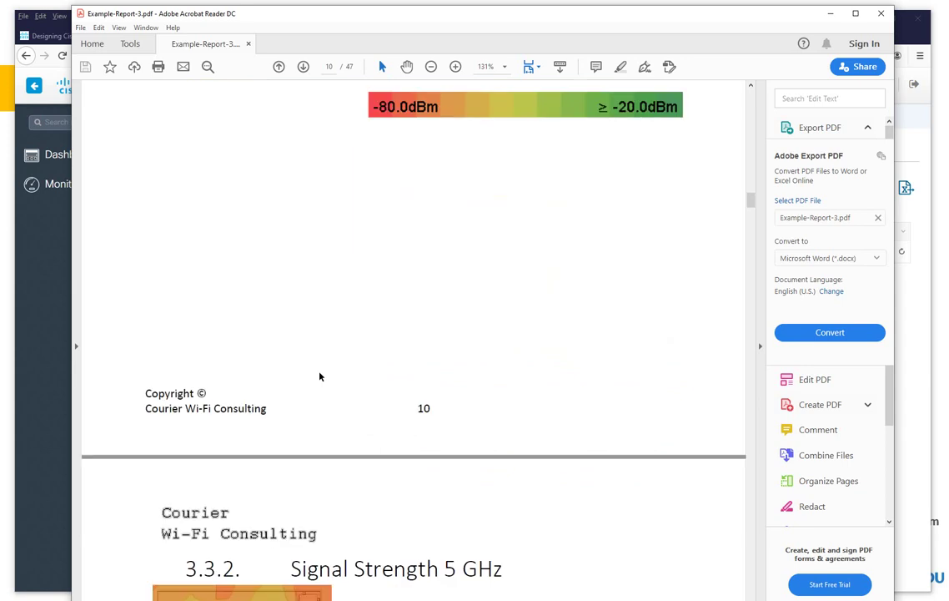
pyautogui.scroll(-3, 324, 381)
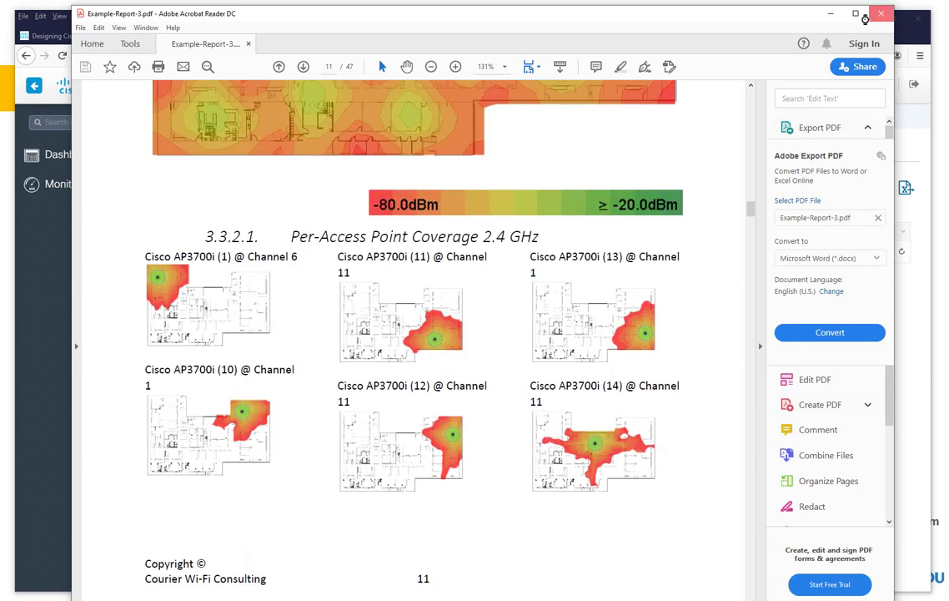
pyautogui.click(830, 14)
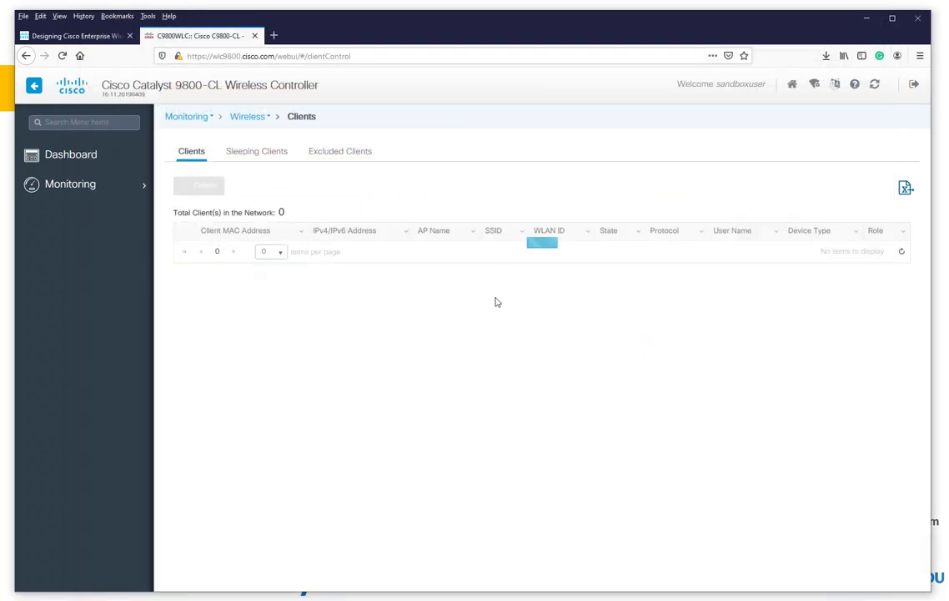
# Open the Dashboard and scroll through its CPU, memory, access point and client widgets
pyautogui.click(63, 156)
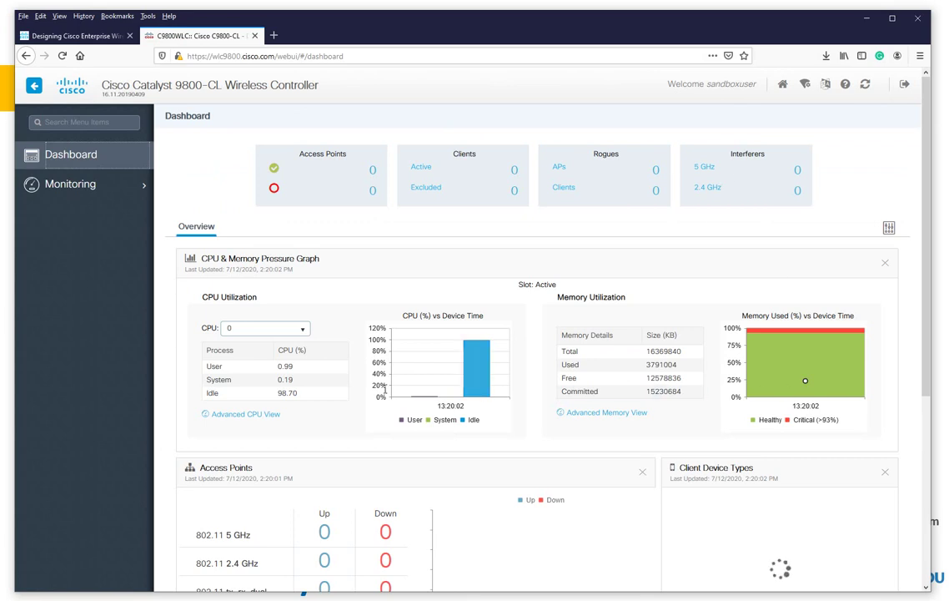
pyautogui.moveTo(384, 387)
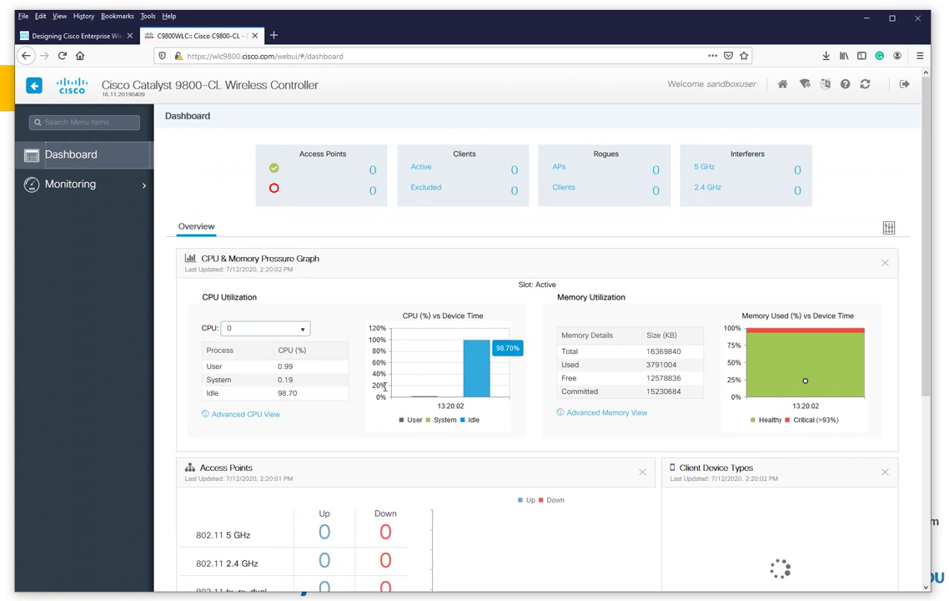
pyautogui.scroll(-5, 342, 399)
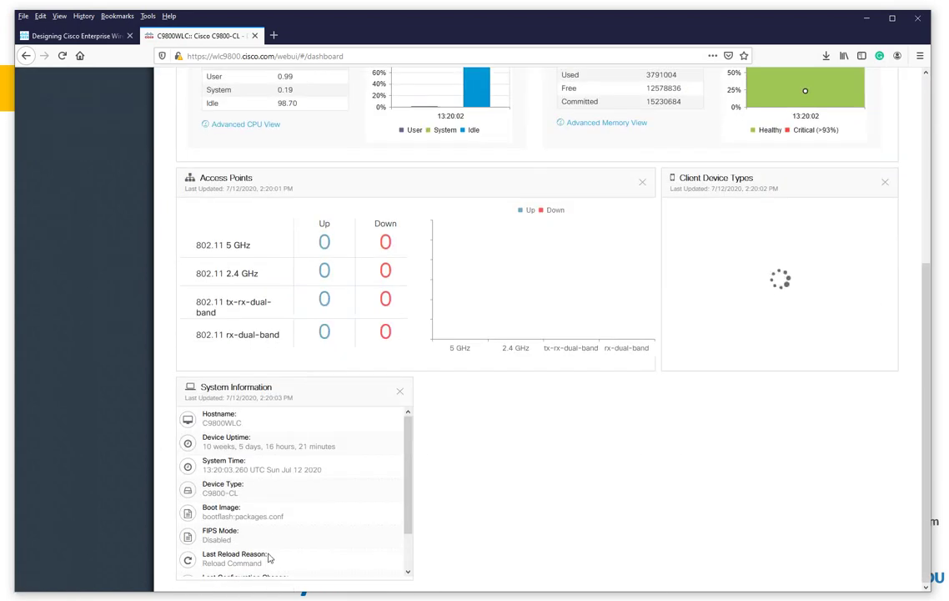
pyautogui.scroll(5, 371, 259)
# View the Monitoring CDP neighbours and DHCP Clients pages, then the Ports page
pyautogui.moveTo(130, 200)
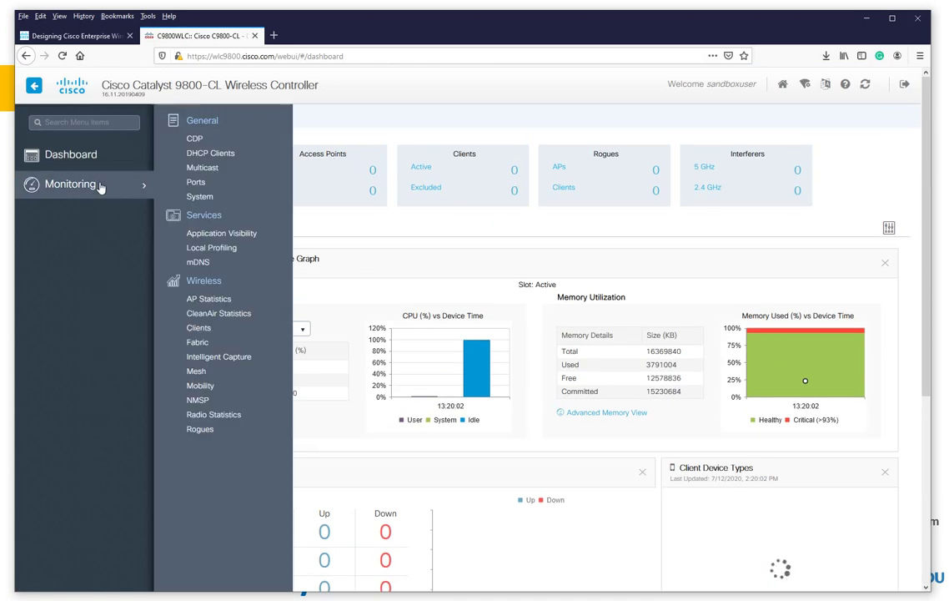
pyautogui.click(202, 143)
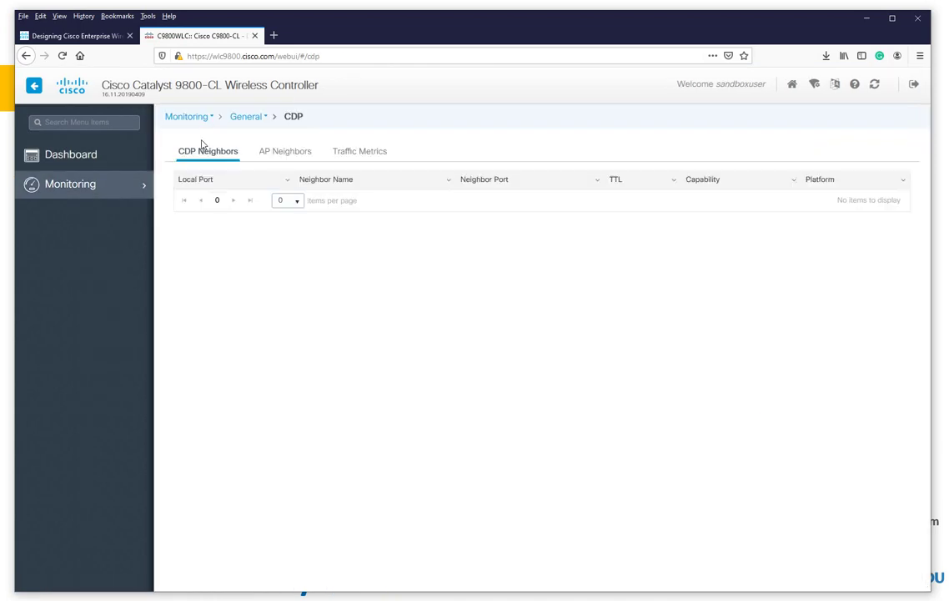
pyautogui.click(205, 120)
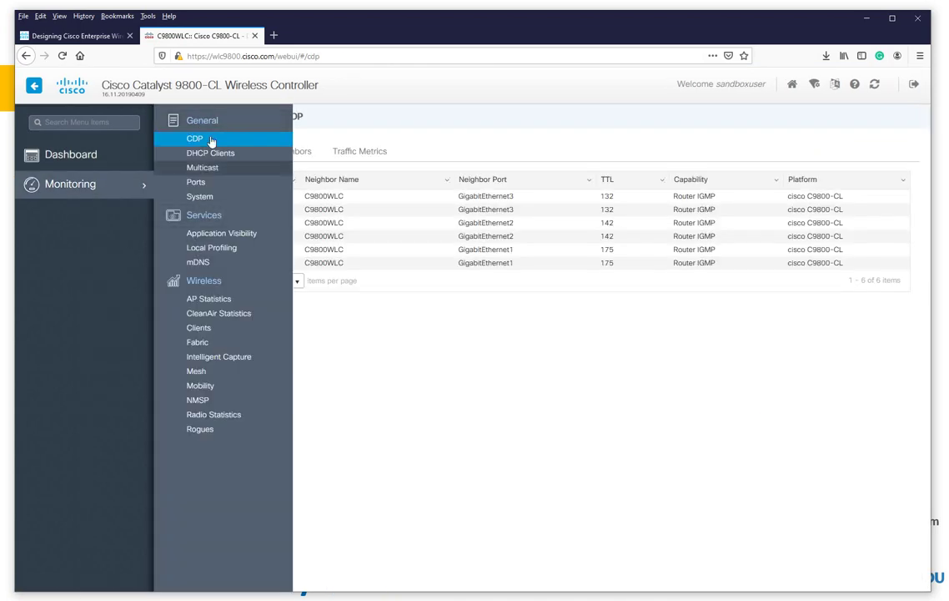
pyautogui.click(208, 155)
pyautogui.click(200, 117)
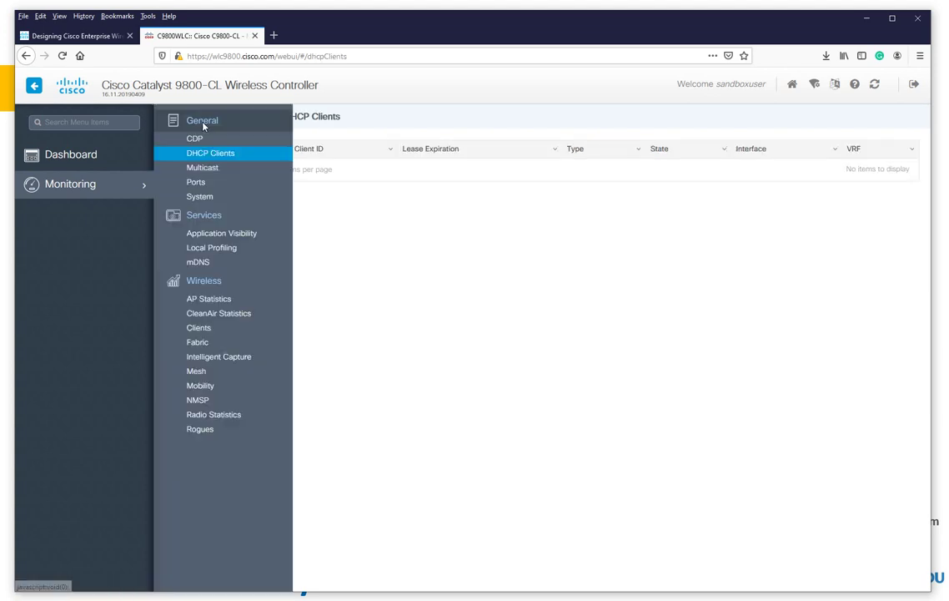
pyautogui.click(197, 183)
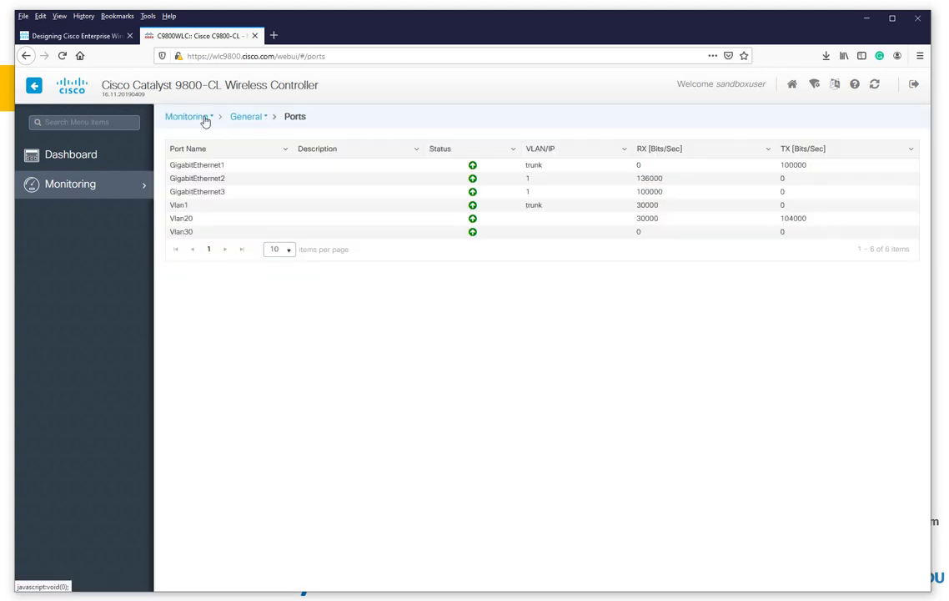
# Inspect GigabitEthernet1 and GigabitEthernet2 port details, then collapse the side navigation
pyautogui.click(207, 165)
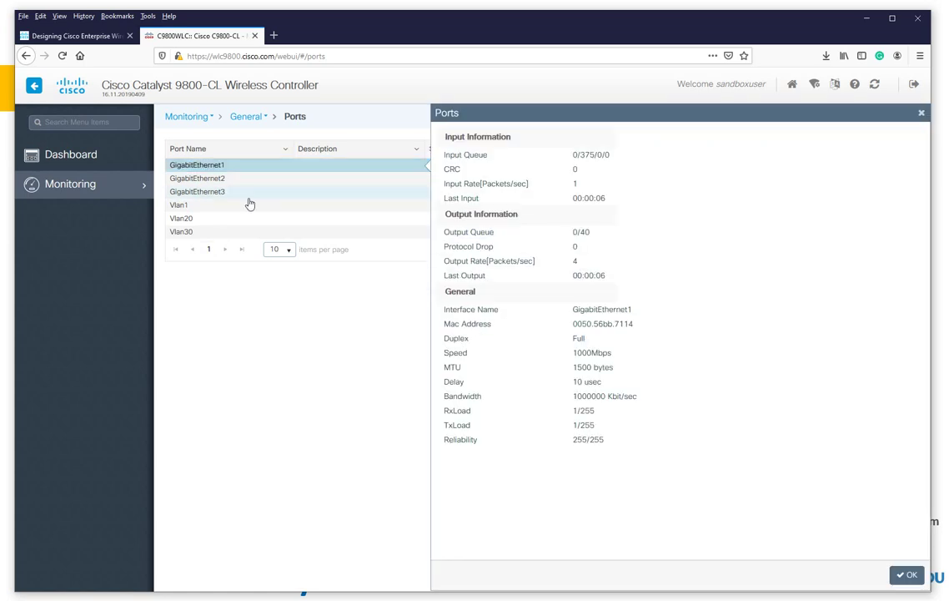
pyautogui.click(922, 112)
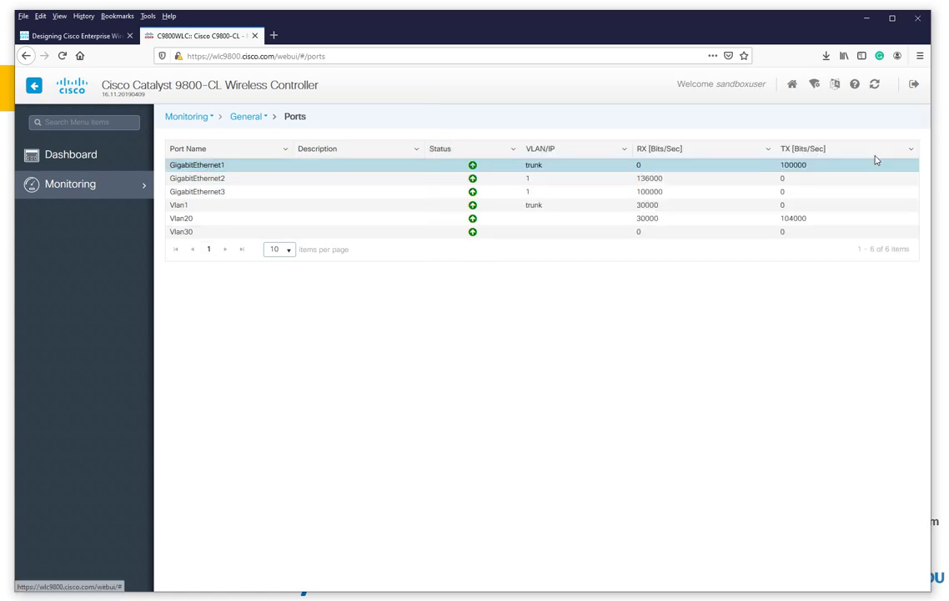
pyautogui.click(230, 179)
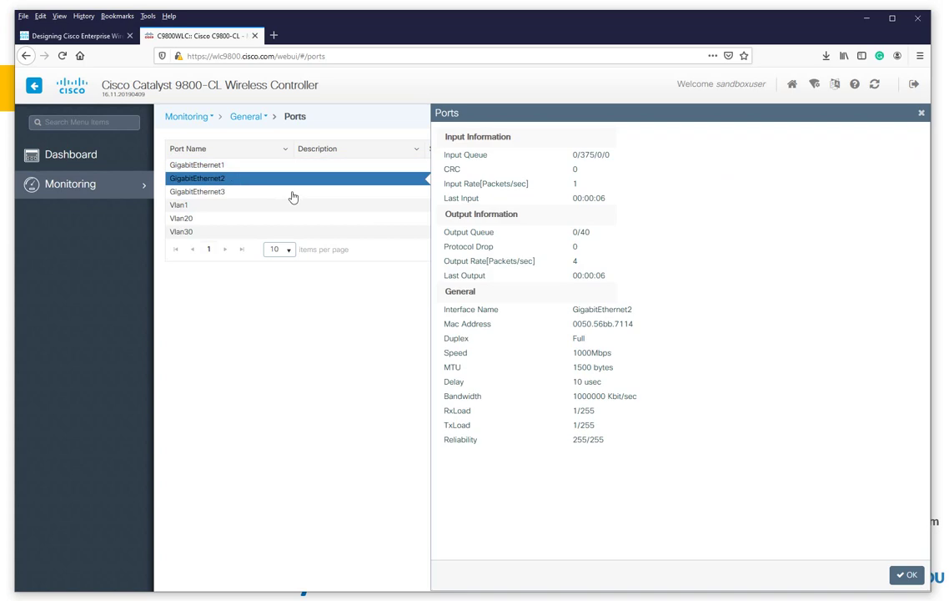
pyautogui.click(921, 115)
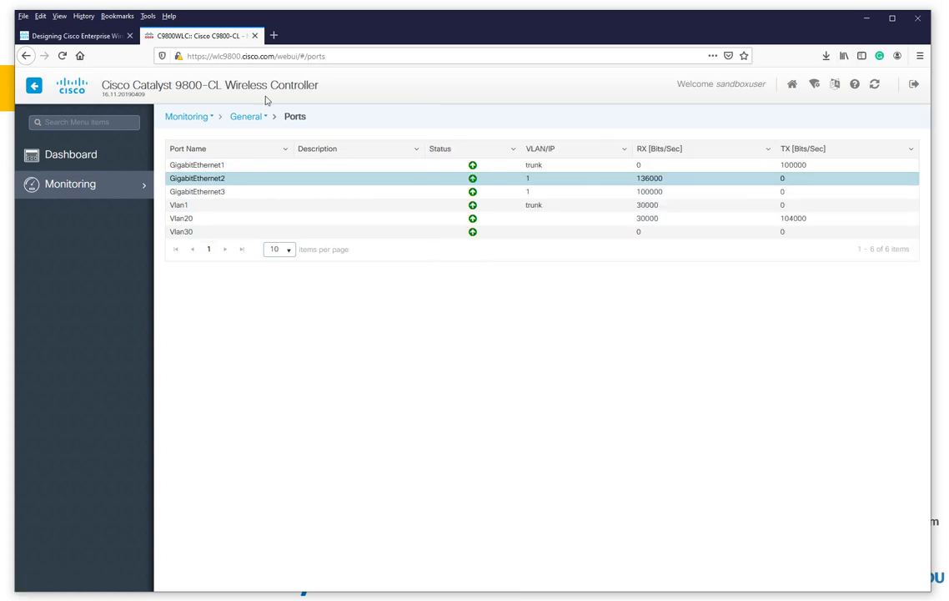
pyautogui.click(269, 56)
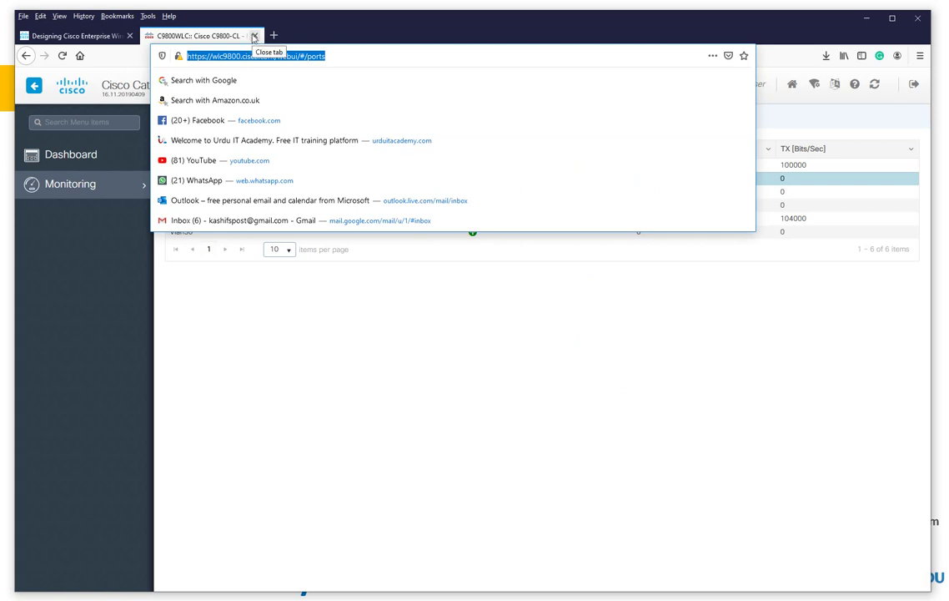
pyautogui.click(177, 278)
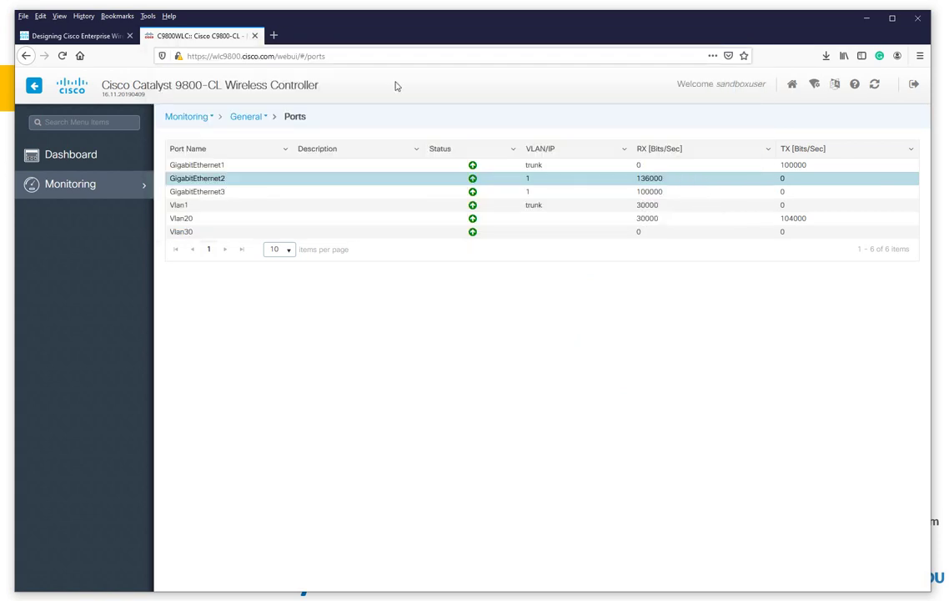
pyautogui.click(36, 89)
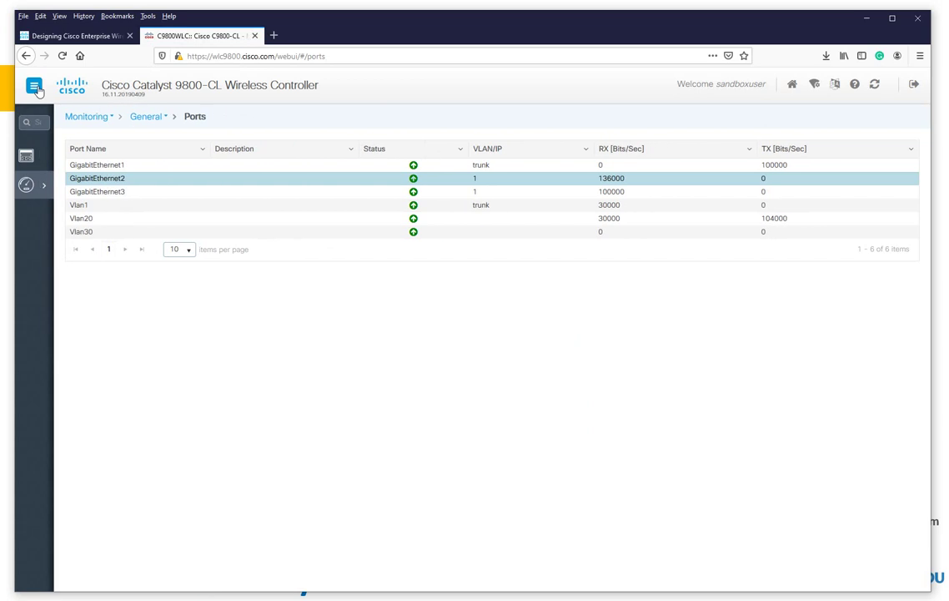
# Open the Monitoring AP Statistics page, which lists no access points
pyautogui.click(30, 156)
pyautogui.click(26, 185)
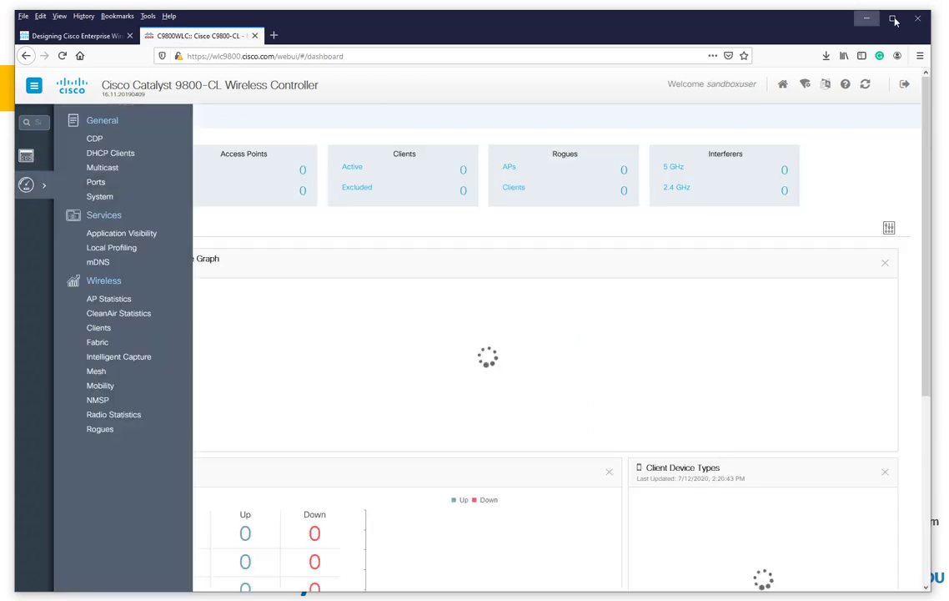
pyautogui.click(117, 299)
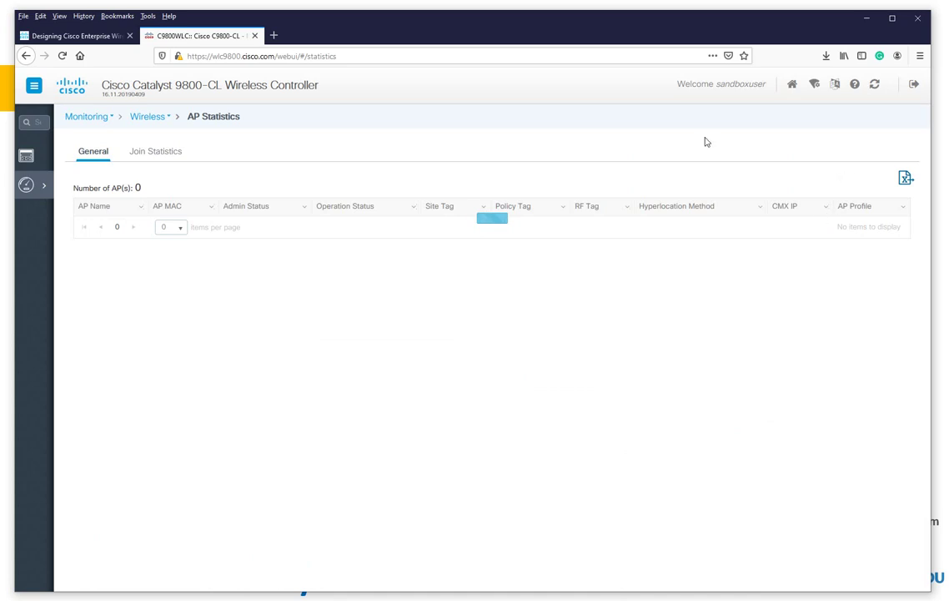
# Browse the Wireless Setup types and choose Basic
pyautogui.click(814, 86)
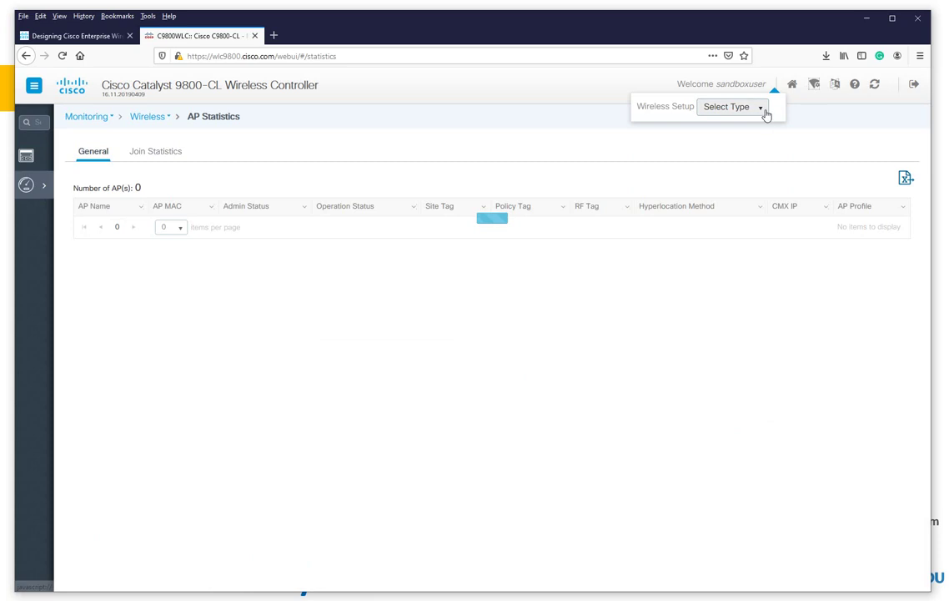
pyautogui.click(758, 109)
pyautogui.click(733, 157)
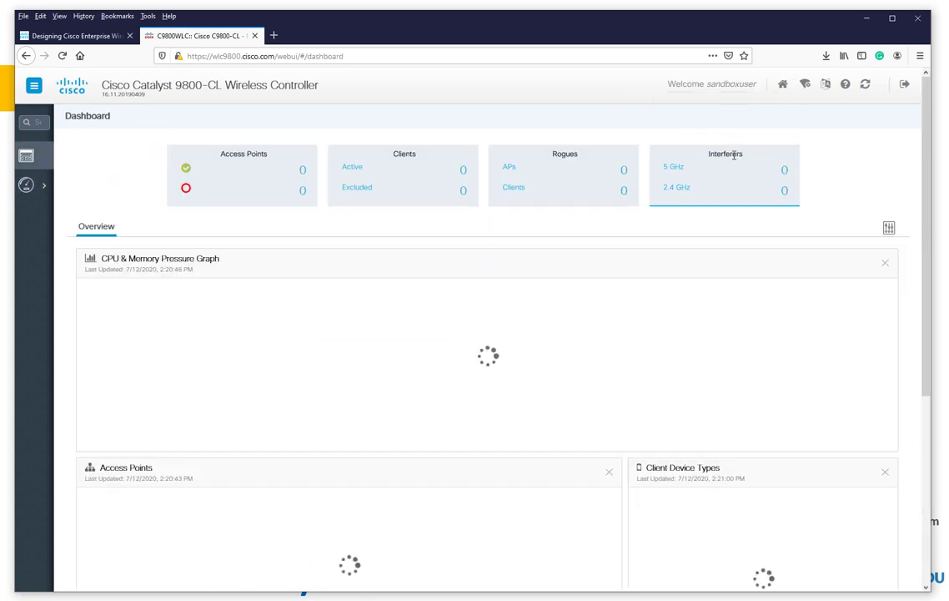
pyautogui.click(805, 84)
pyautogui.click(750, 107)
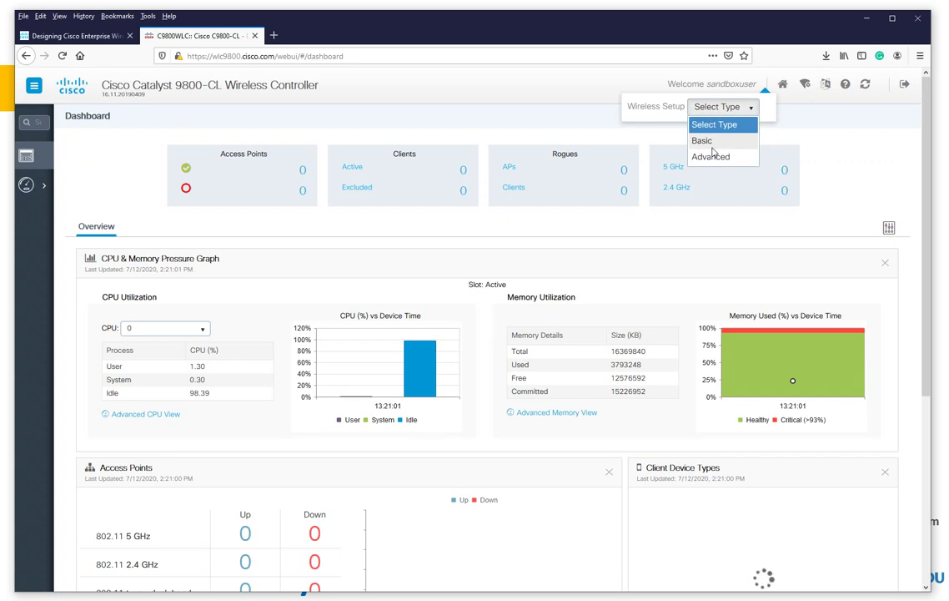
pyautogui.click(705, 141)
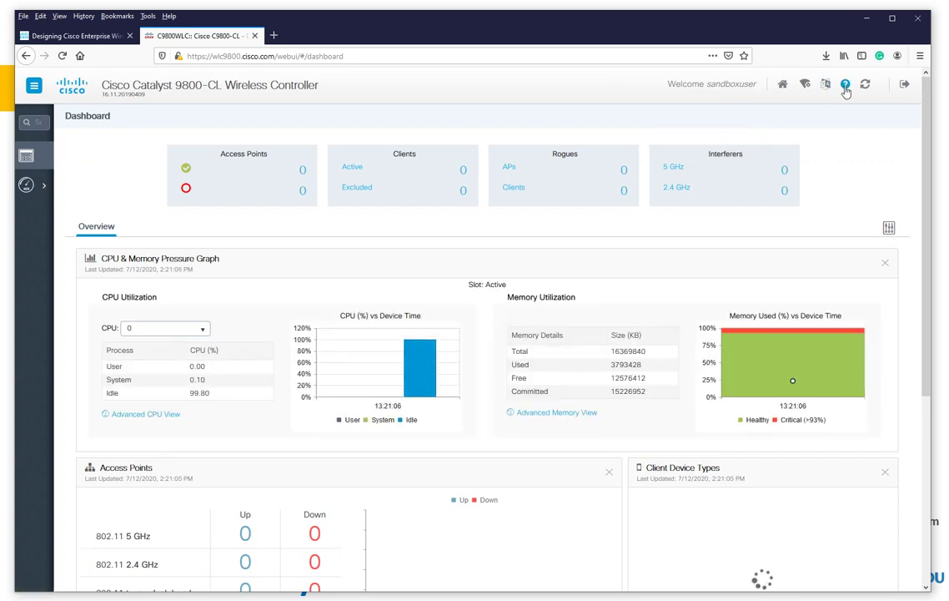
# Log out of the controller, dismiss the password prompt, and show the closing Thank You slide
pyautogui.click(904, 84)
pyautogui.click(587, 354)
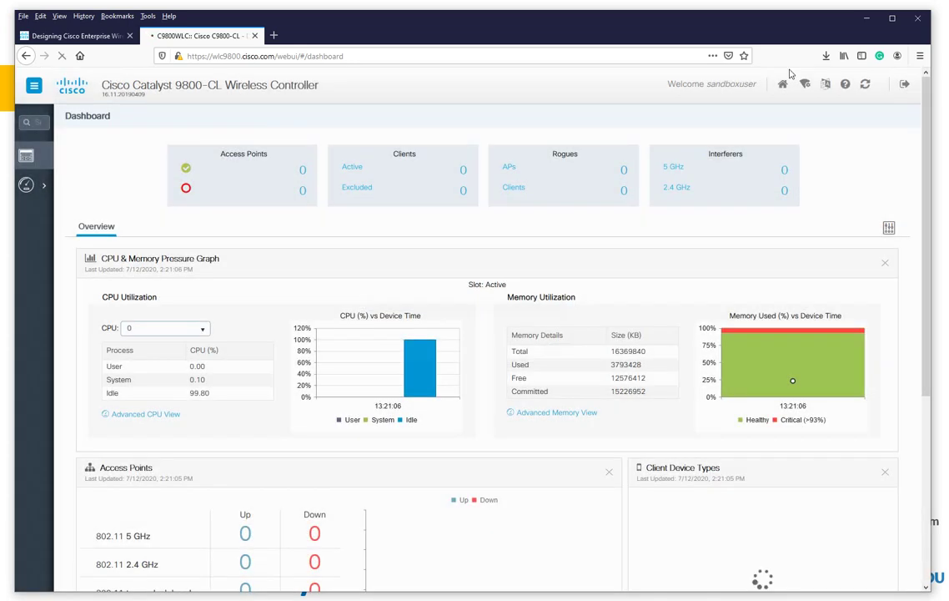
pyautogui.click(492, 327)
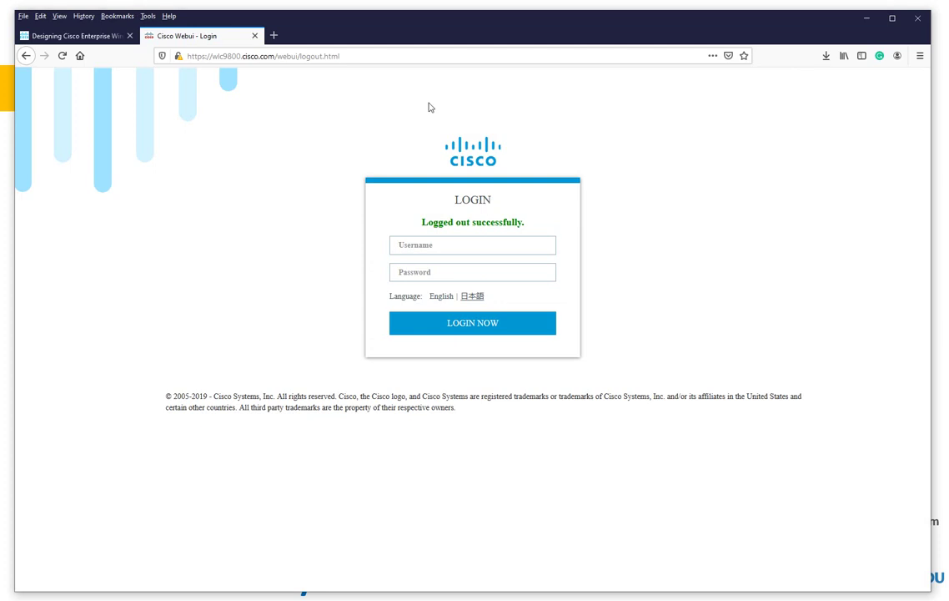
pyautogui.click(866, 18)
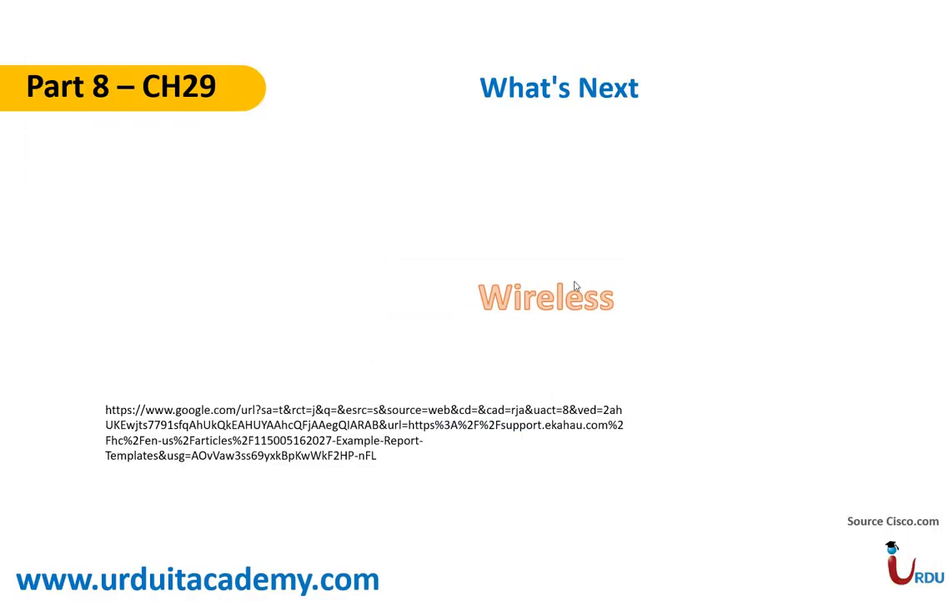
pyautogui.click(602, 233)
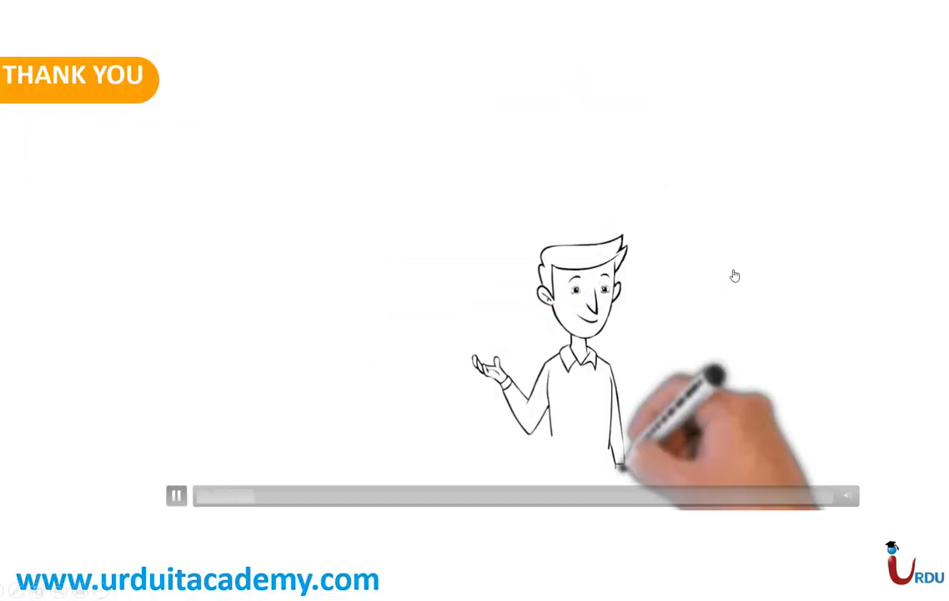